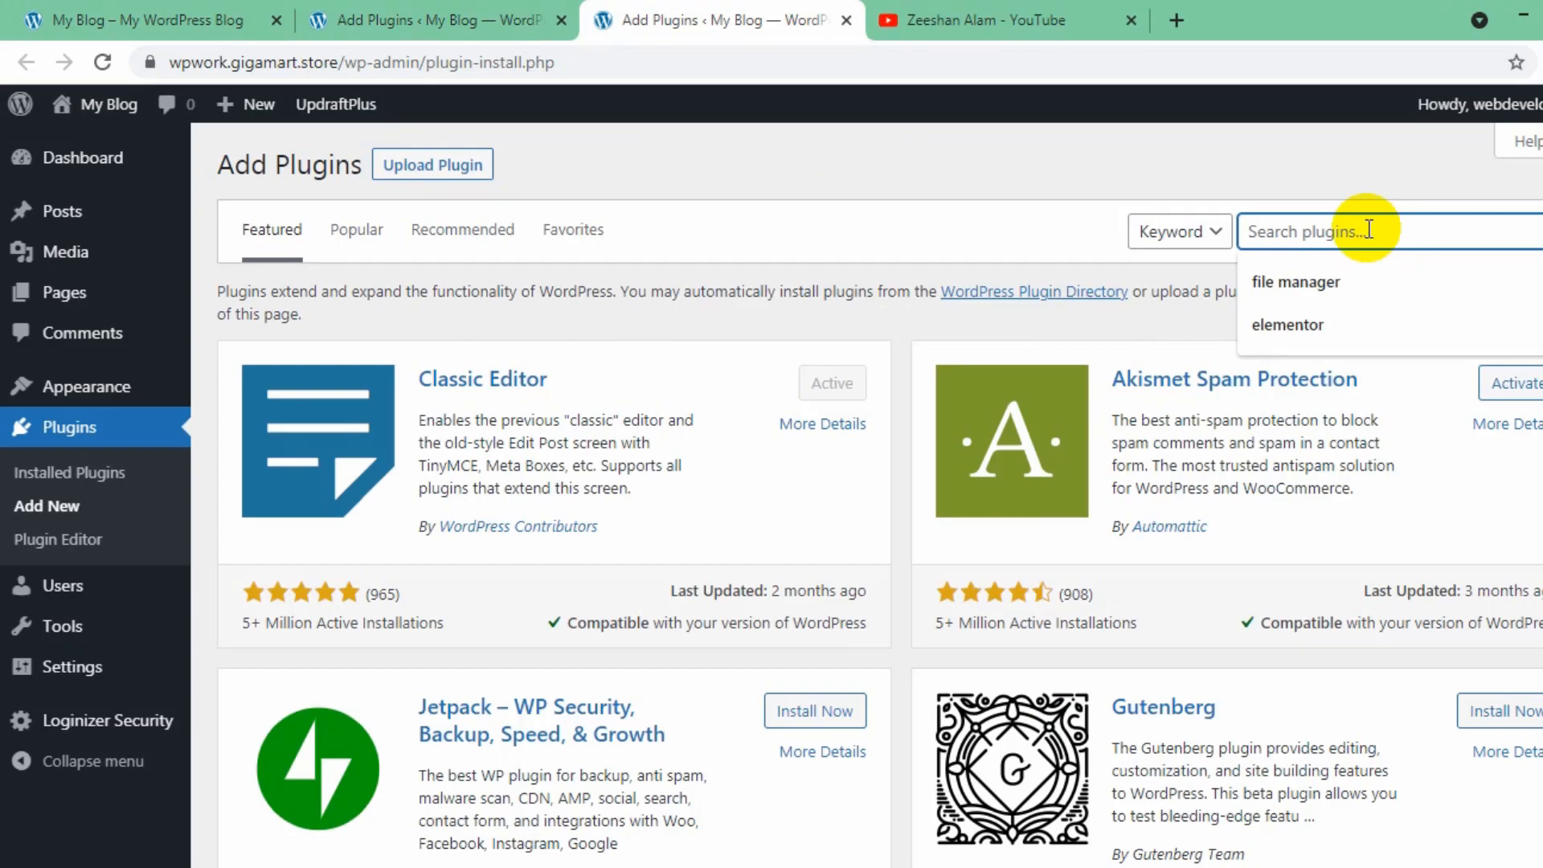
- Search the plugin directory for "elementor kit", then install and activate the Elements kit Elementor addons plugin
type("elementor kit")
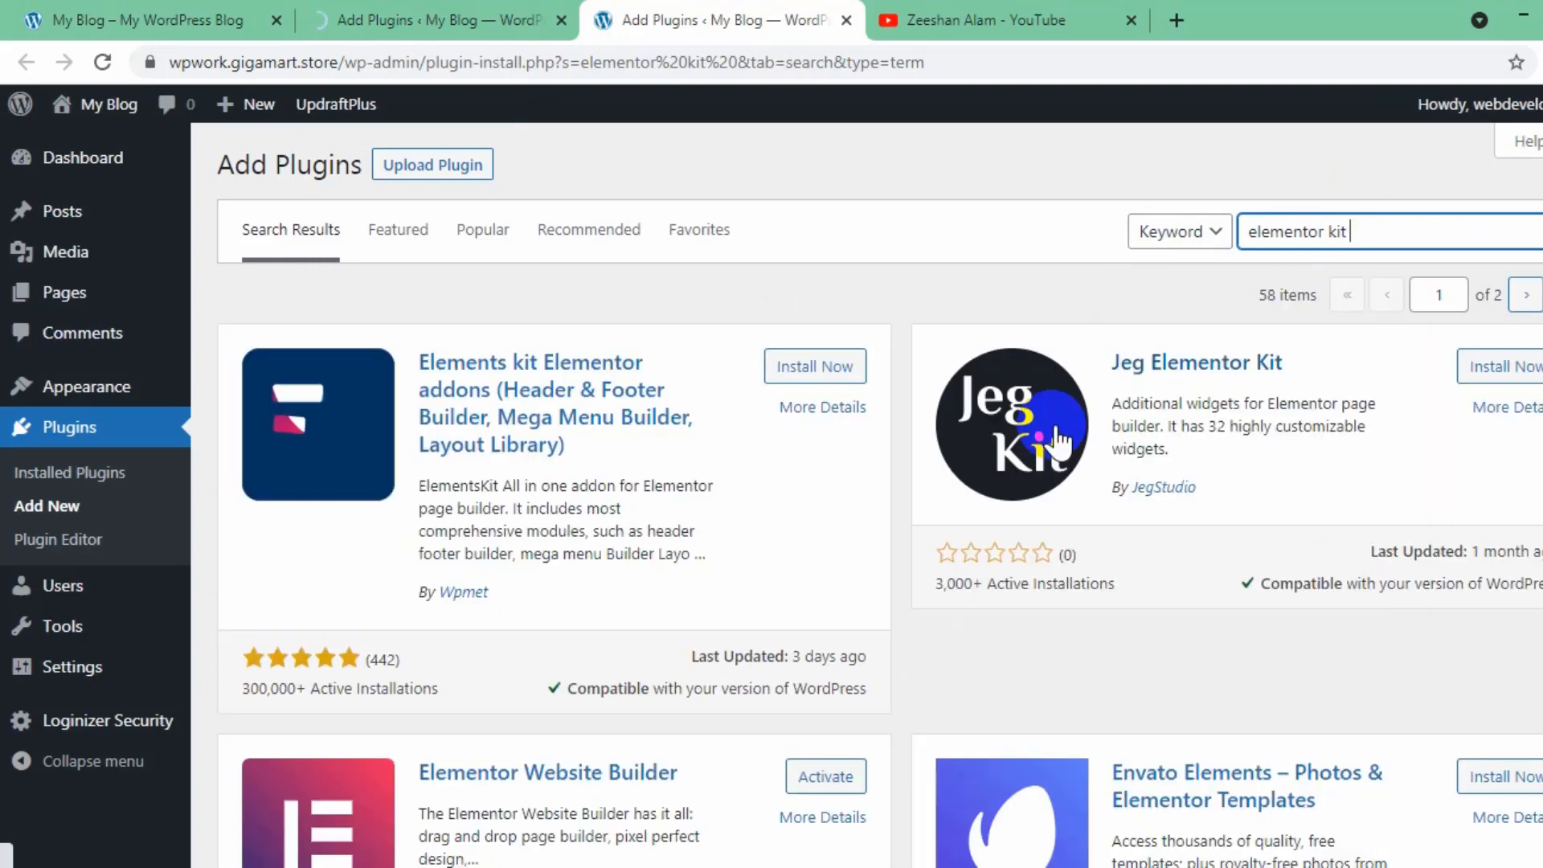
left_click(789, 375)
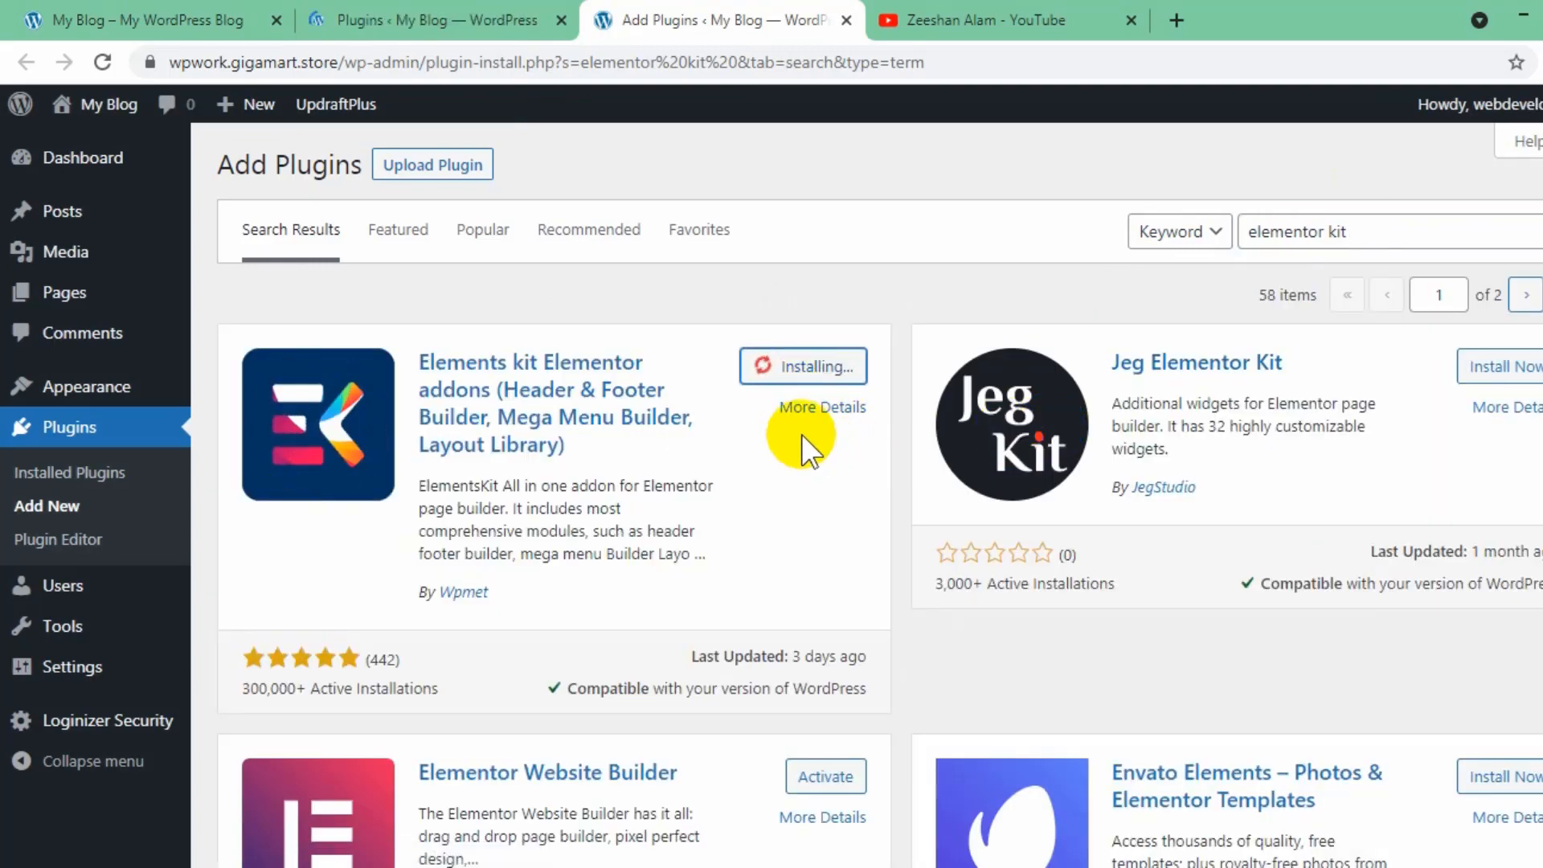
left_click(817, 382)
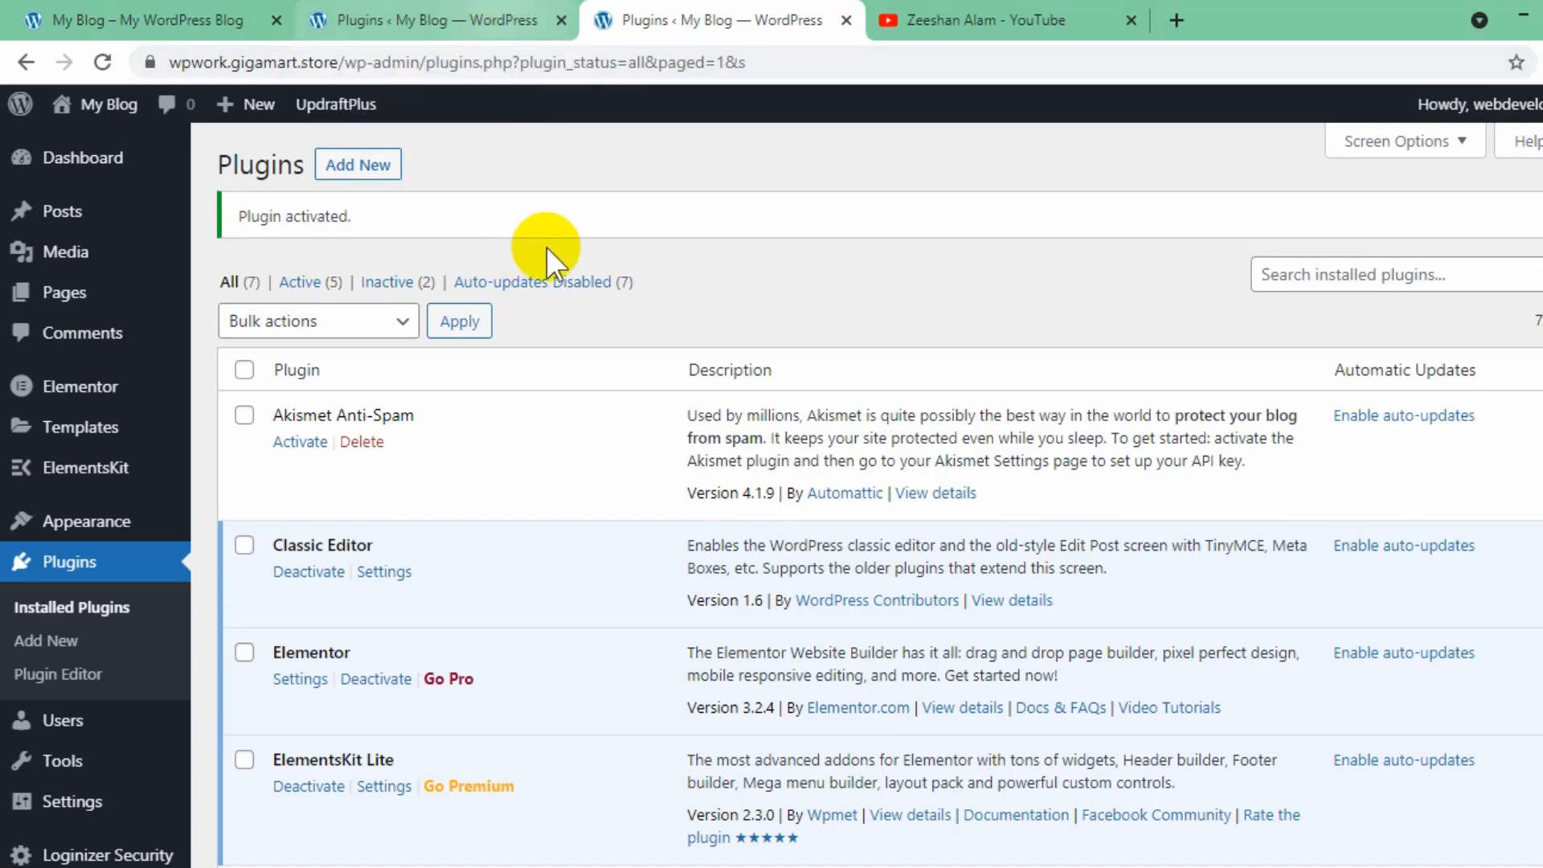
- Search the plugin directory for "envato element", then install and activate Envato Elements – Photos & Elementor Templates
left_click(543, 18)
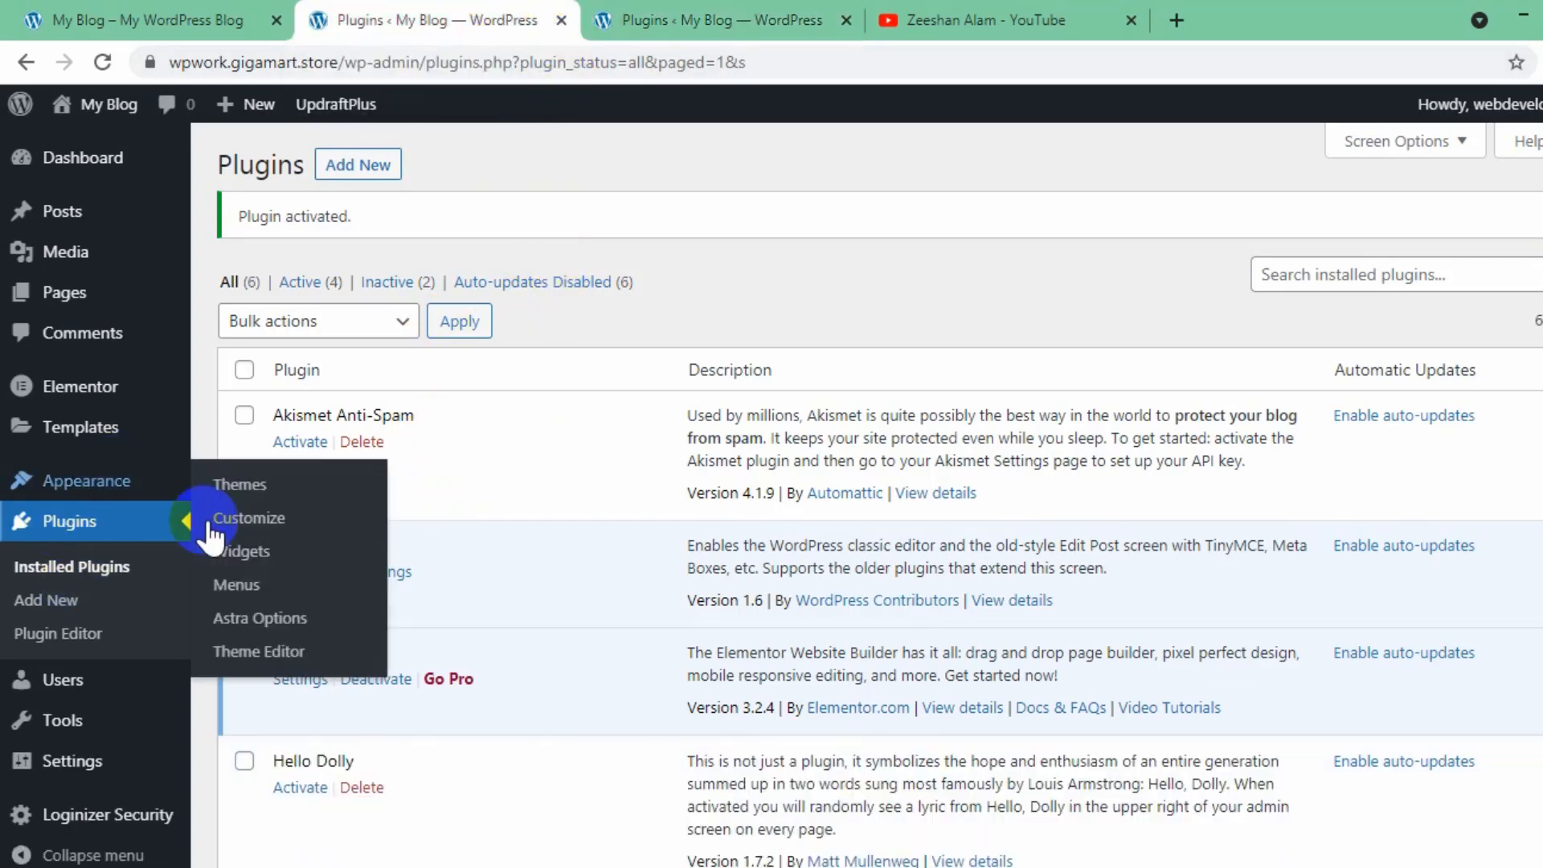
left_click(145, 603)
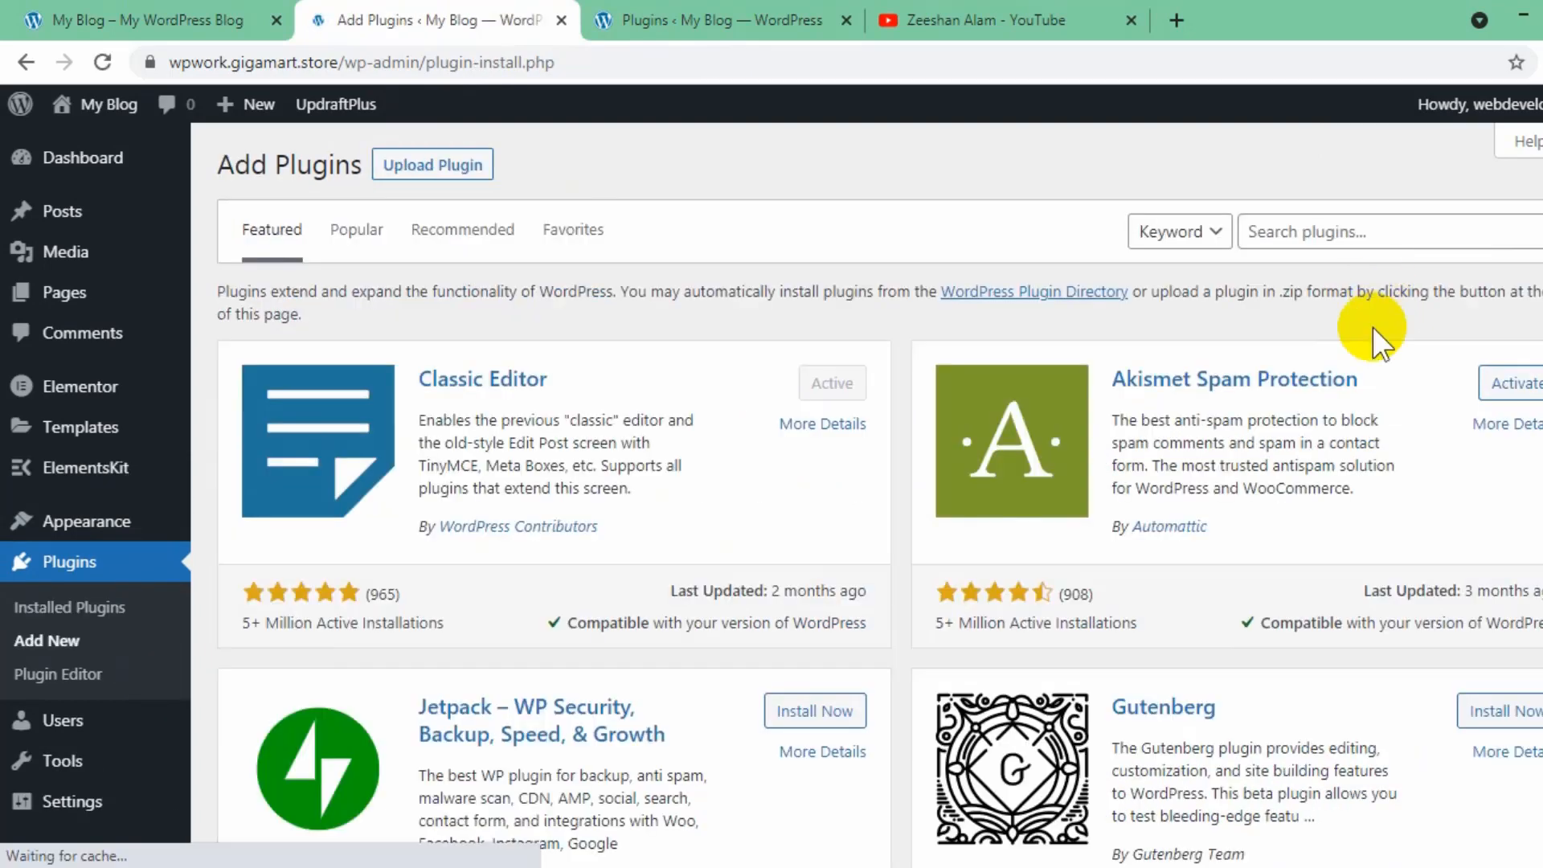
left_click(1358, 223)
type("envato elements")
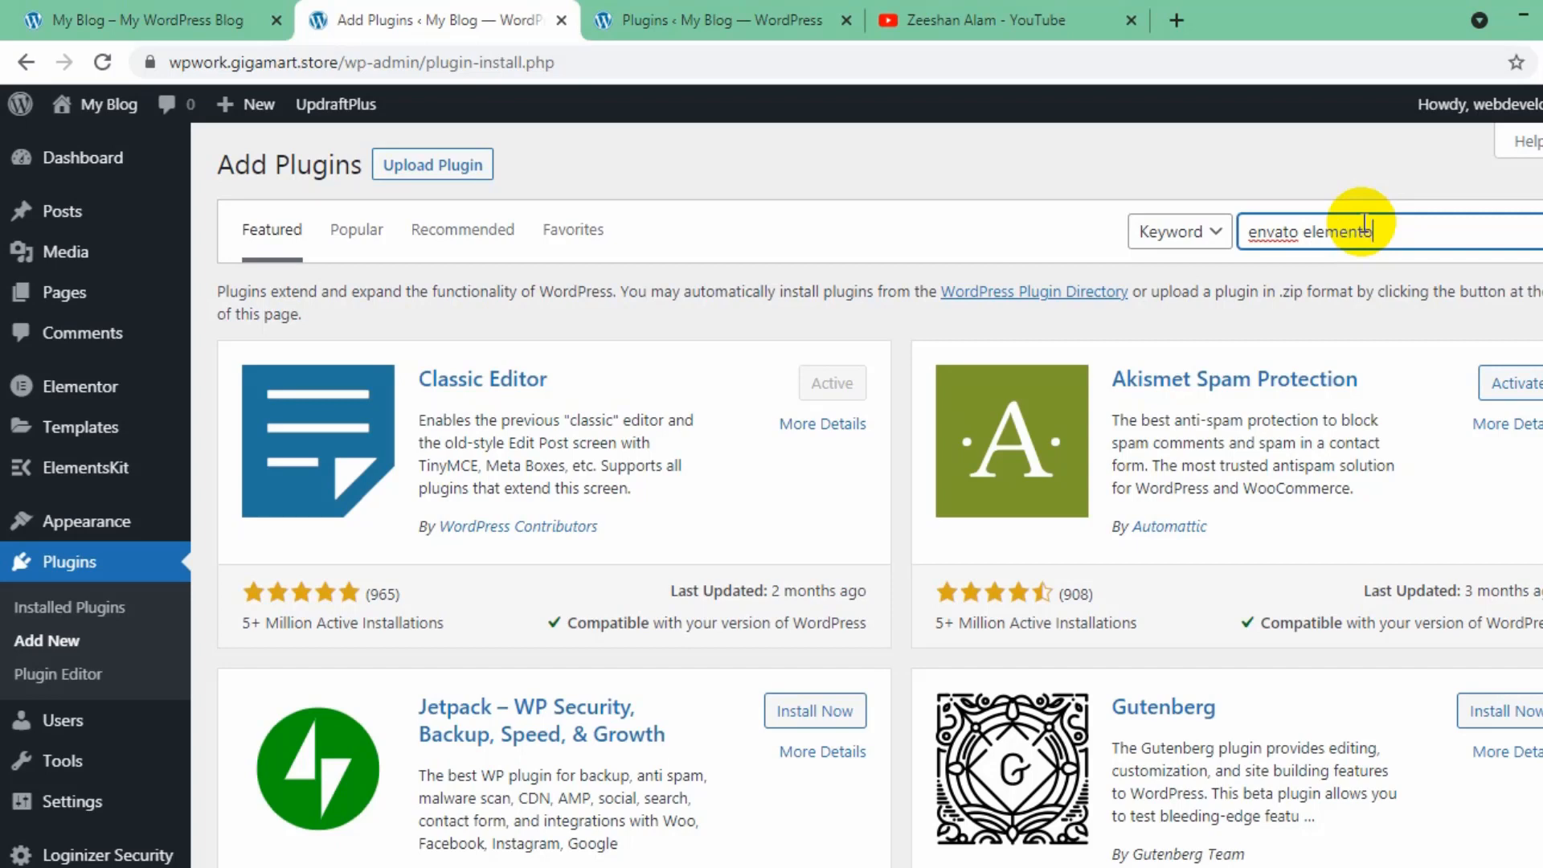
left_click(814, 363)
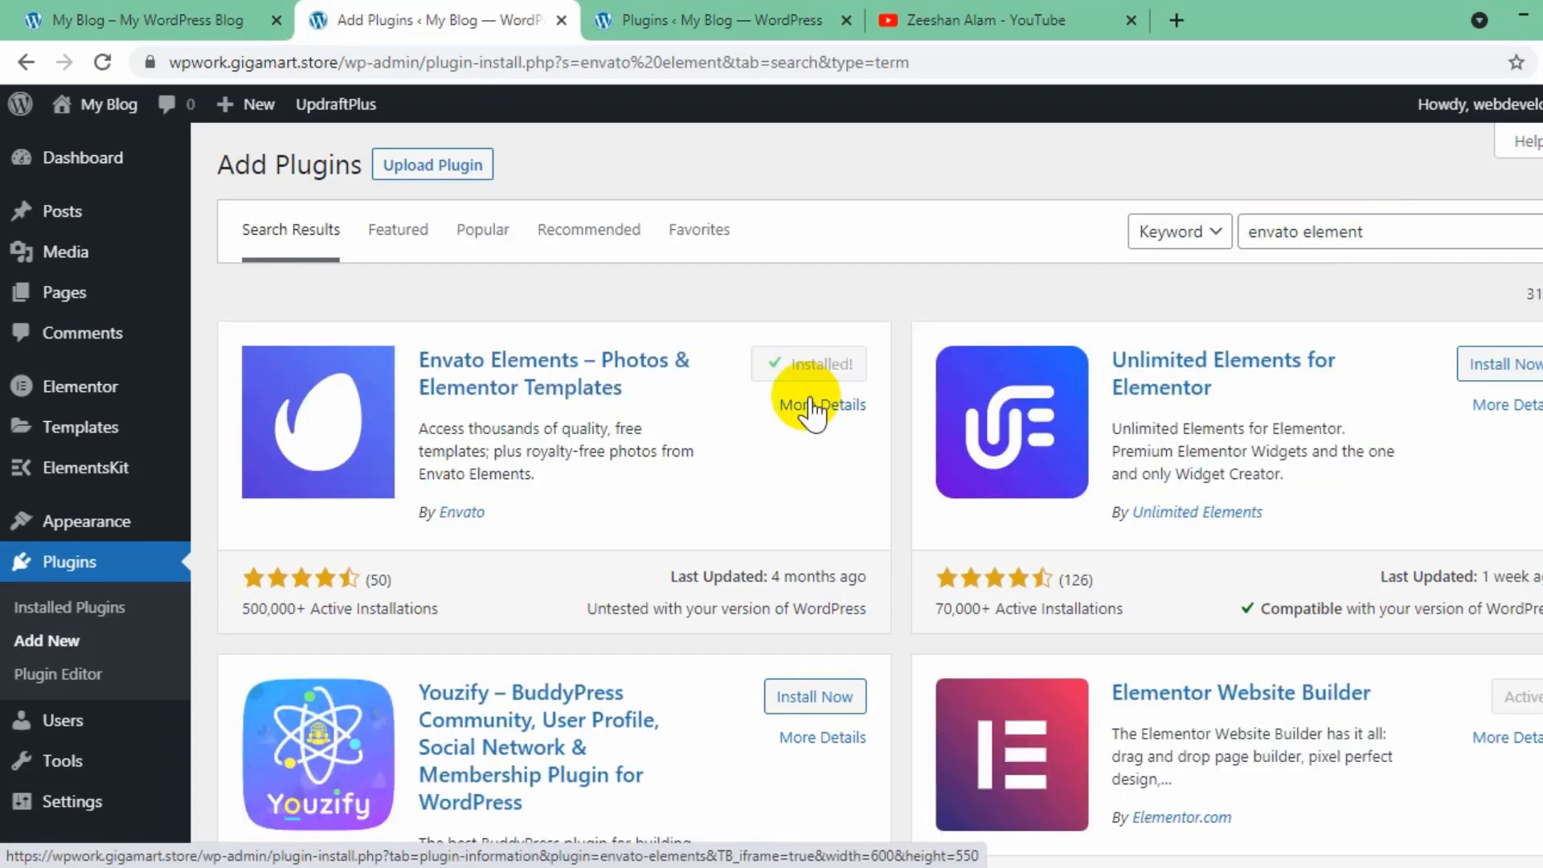
left_click(818, 371)
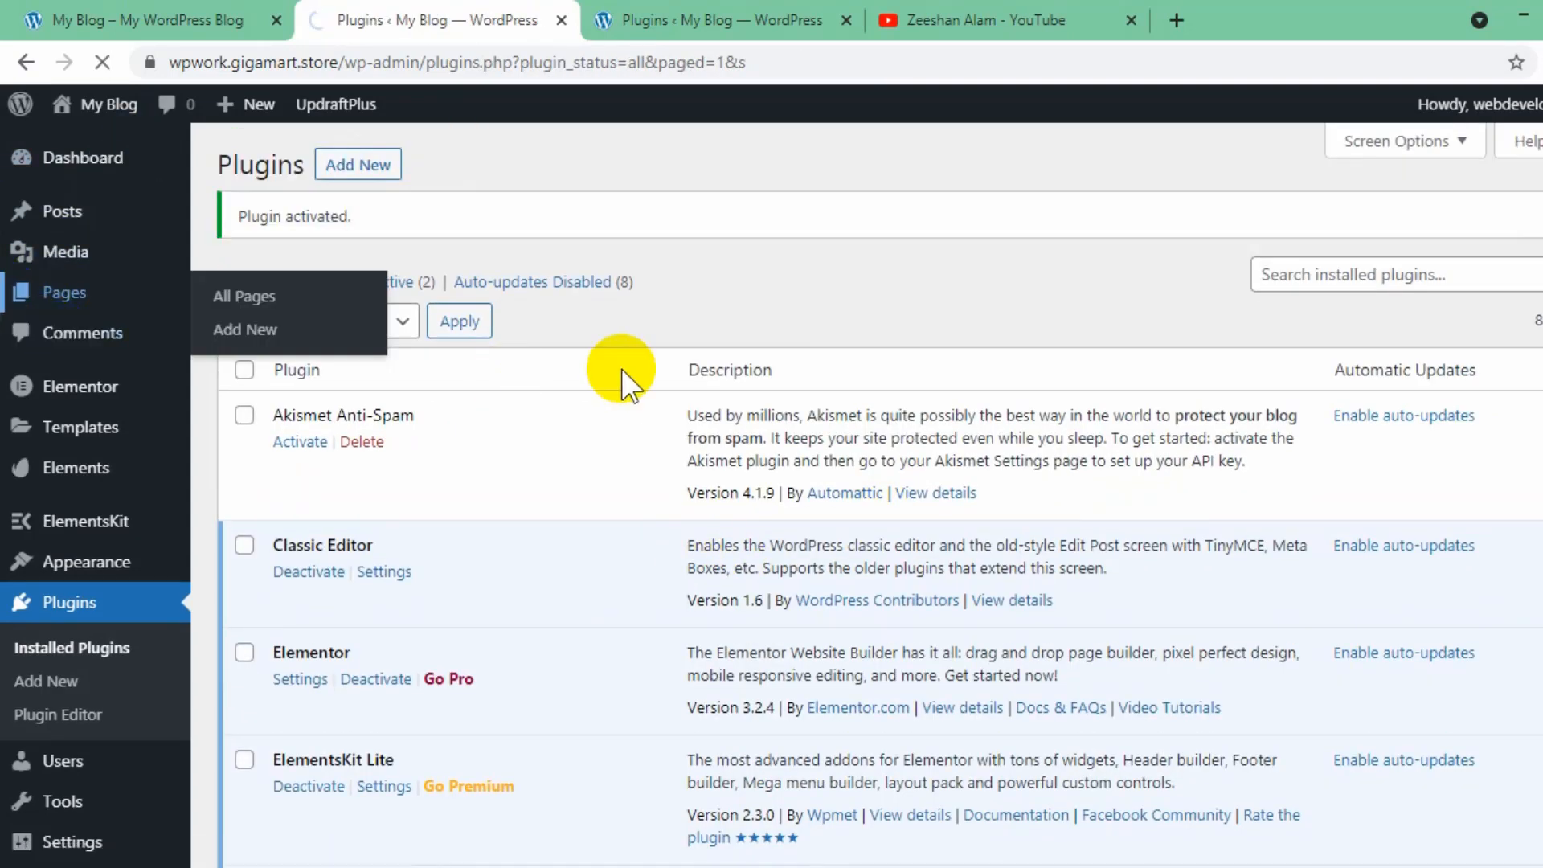
- Open the Home page for editing with Elementor from the list of all pages
mouse_move(304, 353)
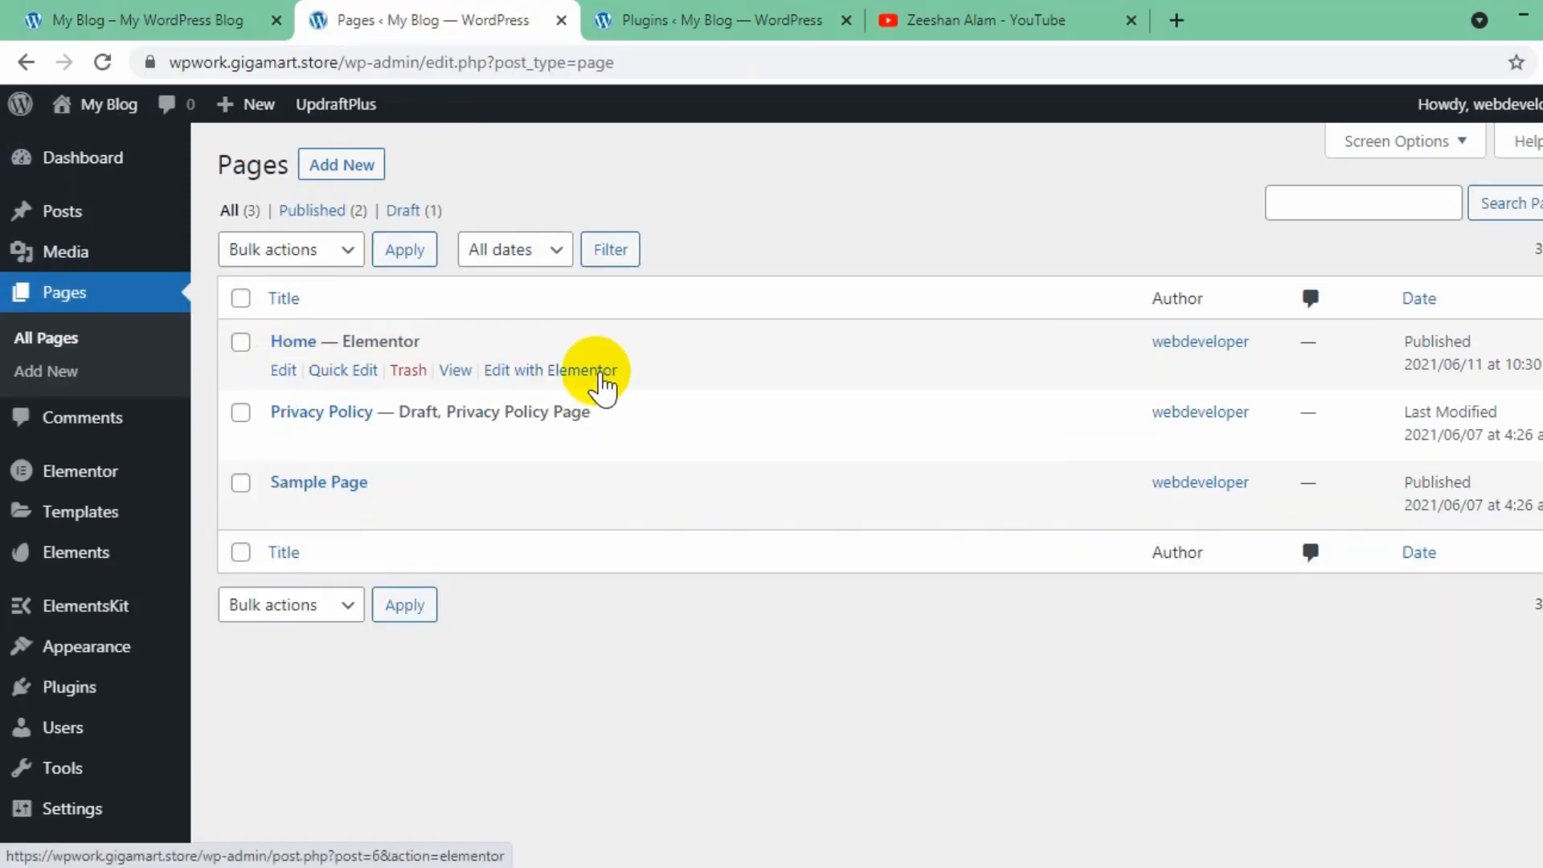
left_click(599, 376)
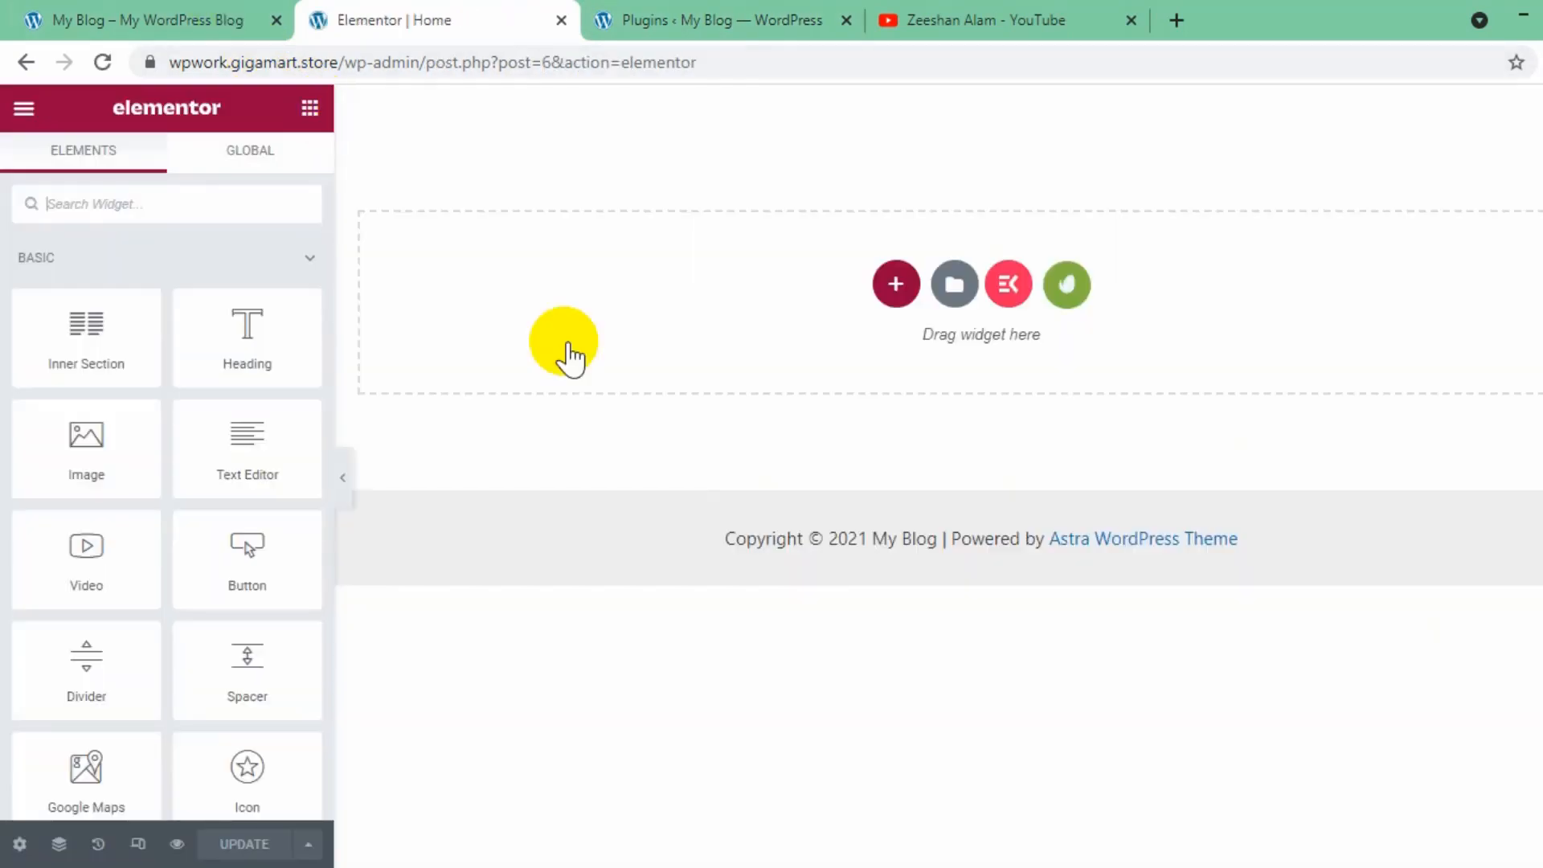
- Go to the site's admin dashboard and trash the existing header template in ElementsKit's Header Footer templates
left_click(127, 36)
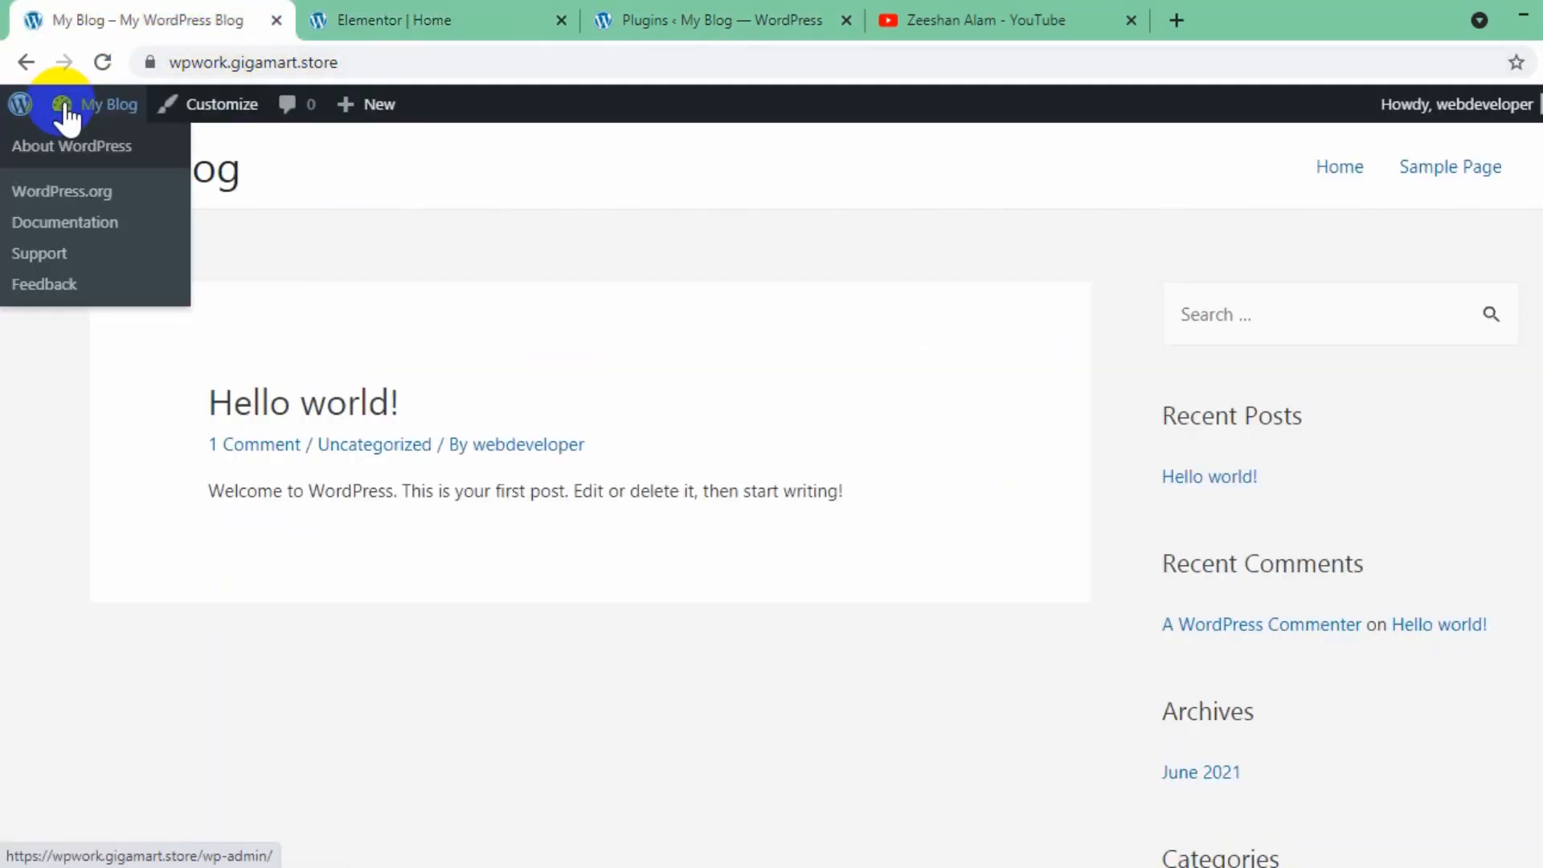
mouse_move(60, 121)
left_click(64, 148)
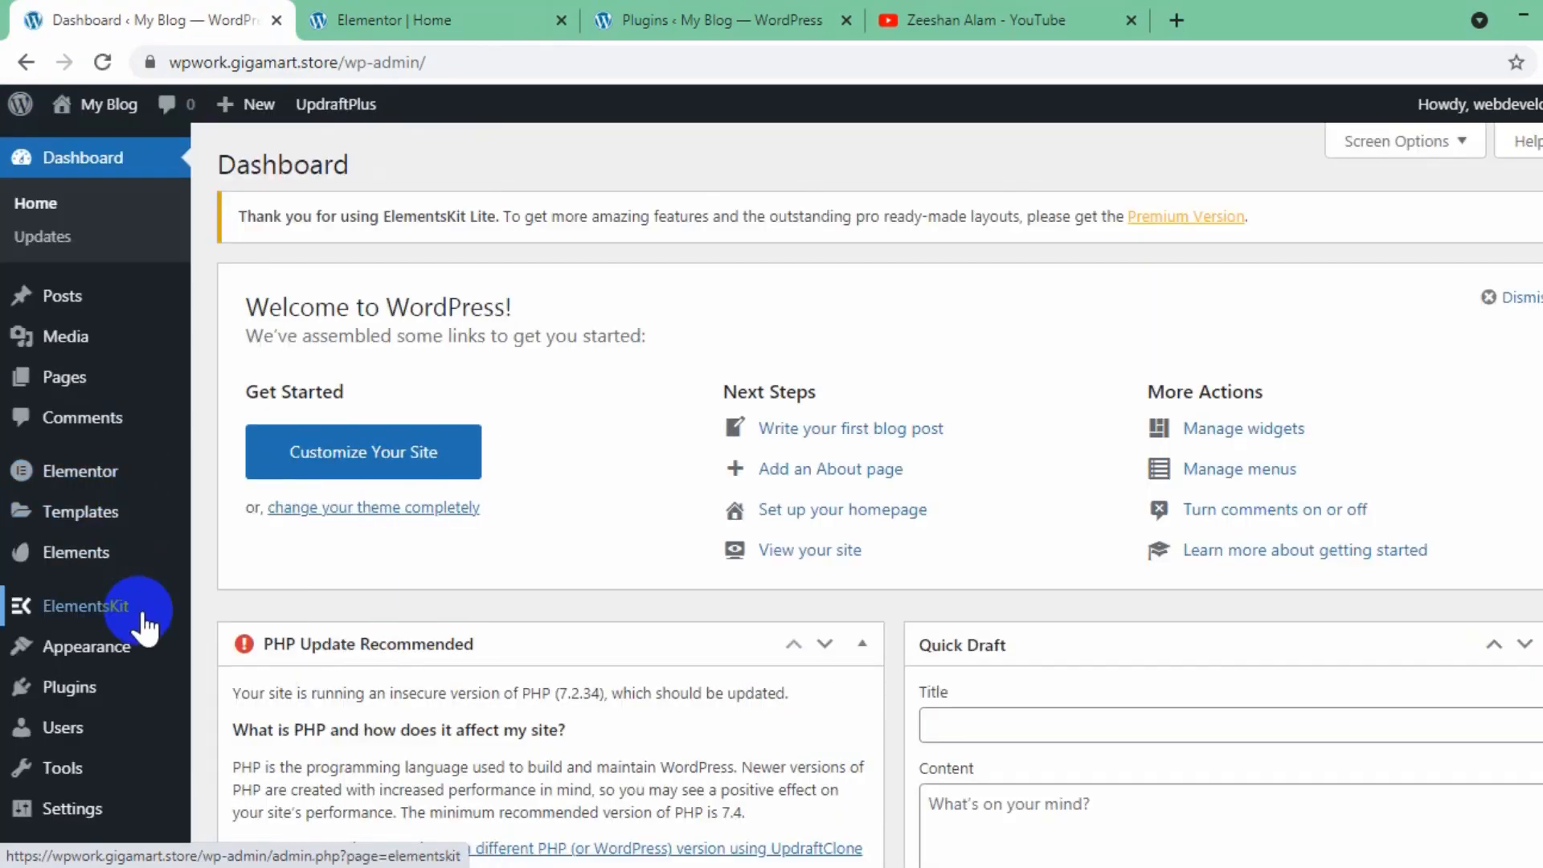
mouse_move(145, 622)
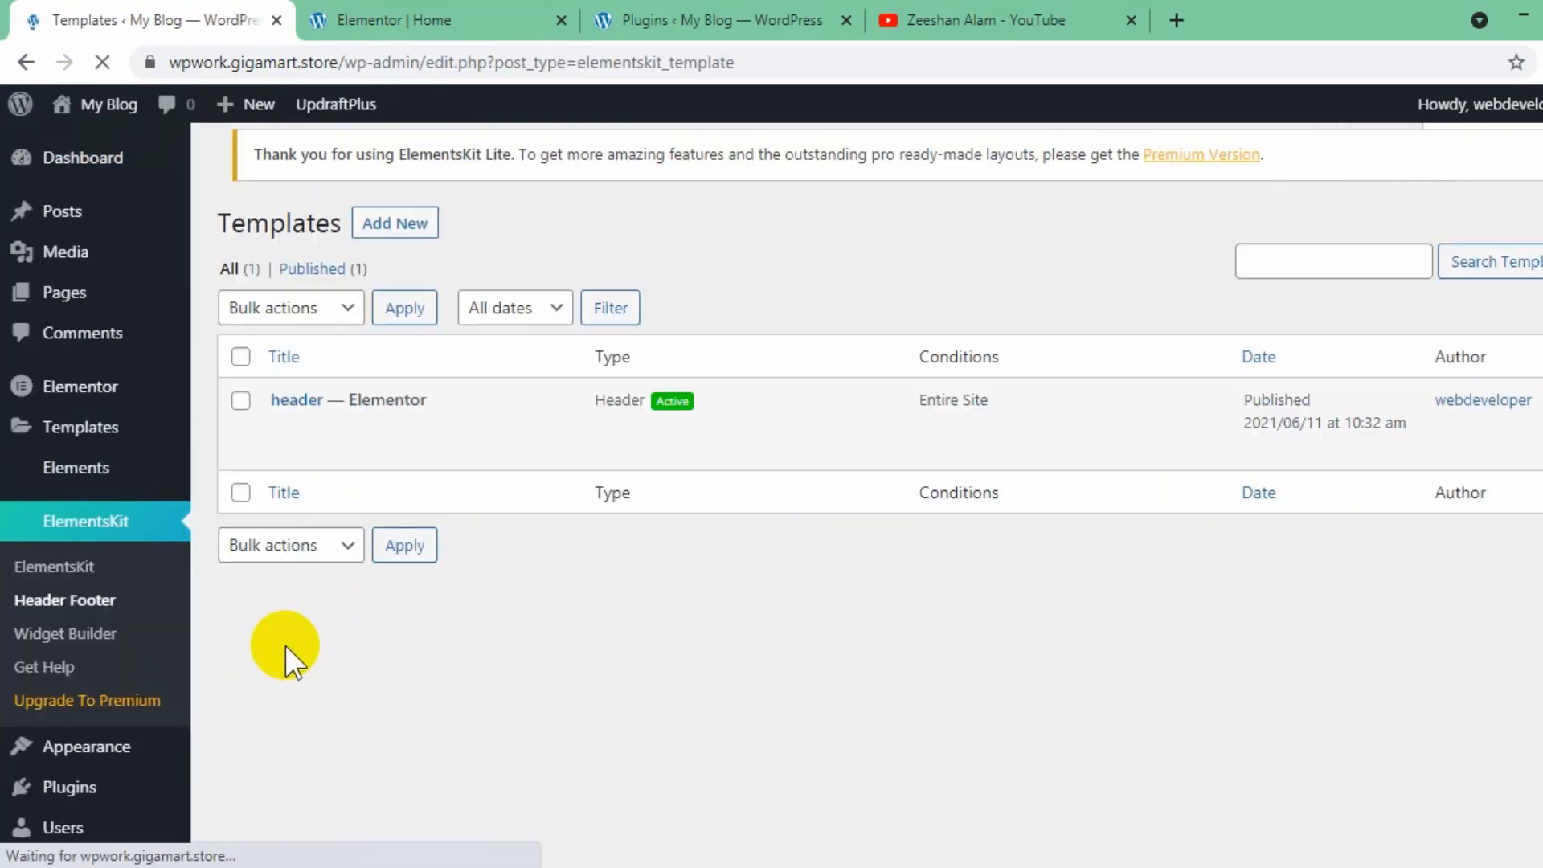
left_click(406, 427)
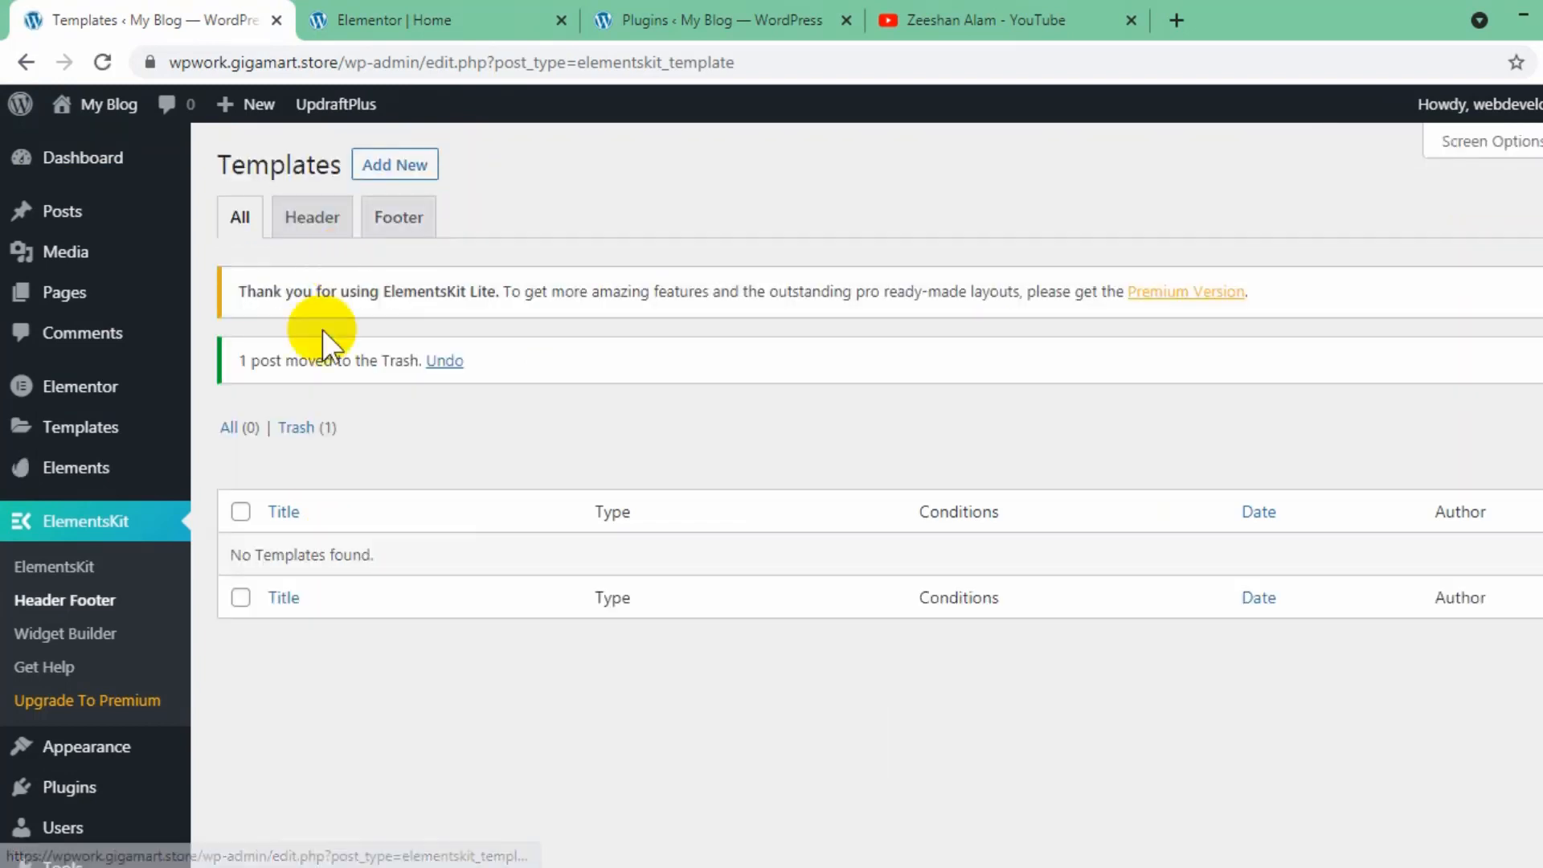
- Create an activated ElementsKit template titled "header" with type Header and condition Entire Site, and save it
left_click(319, 217)
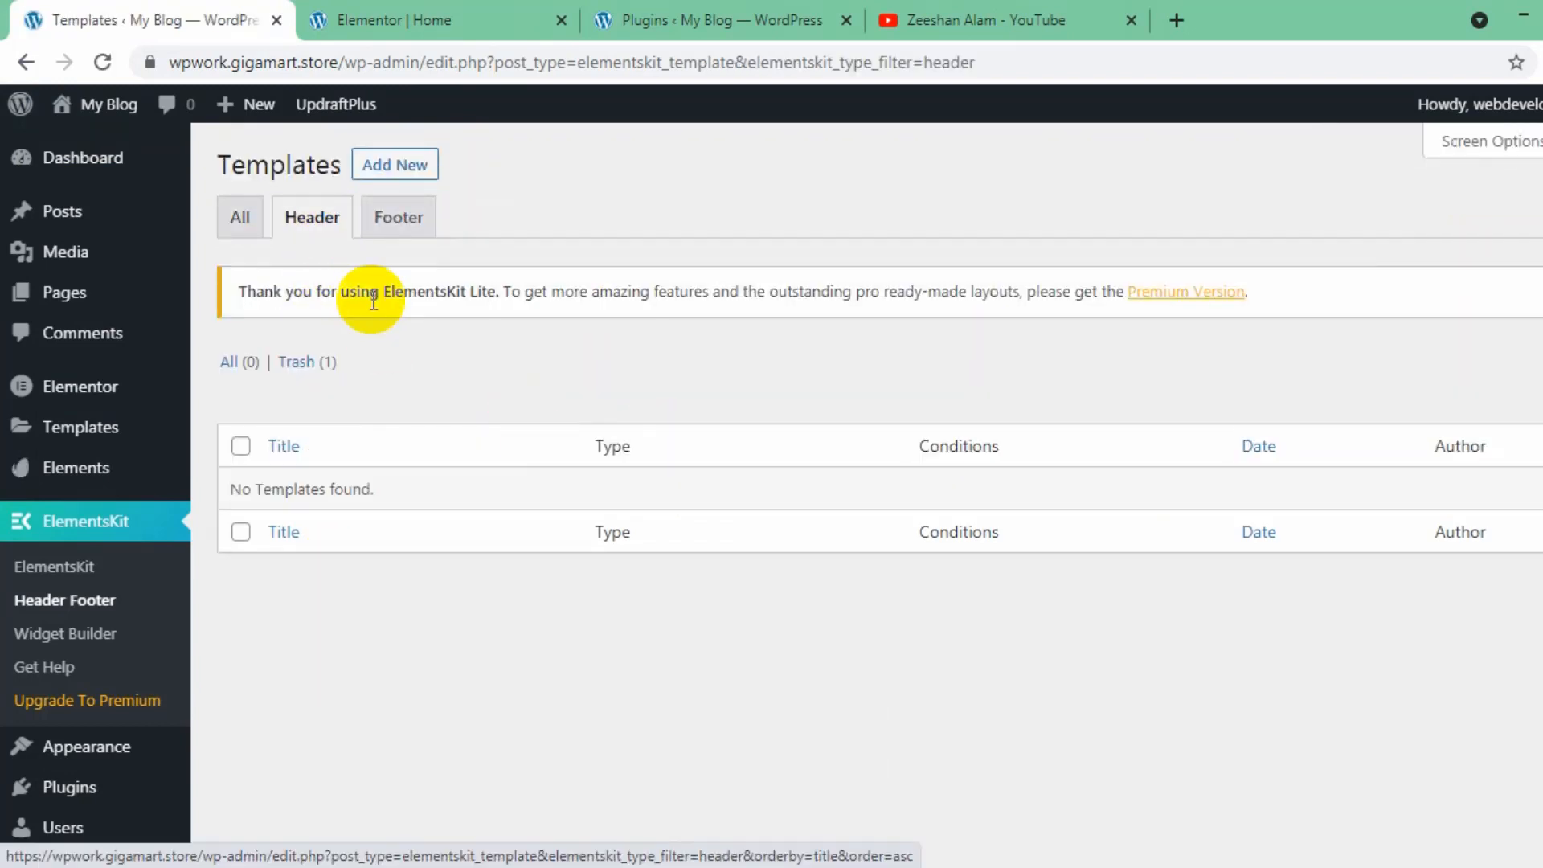
left_click(406, 178)
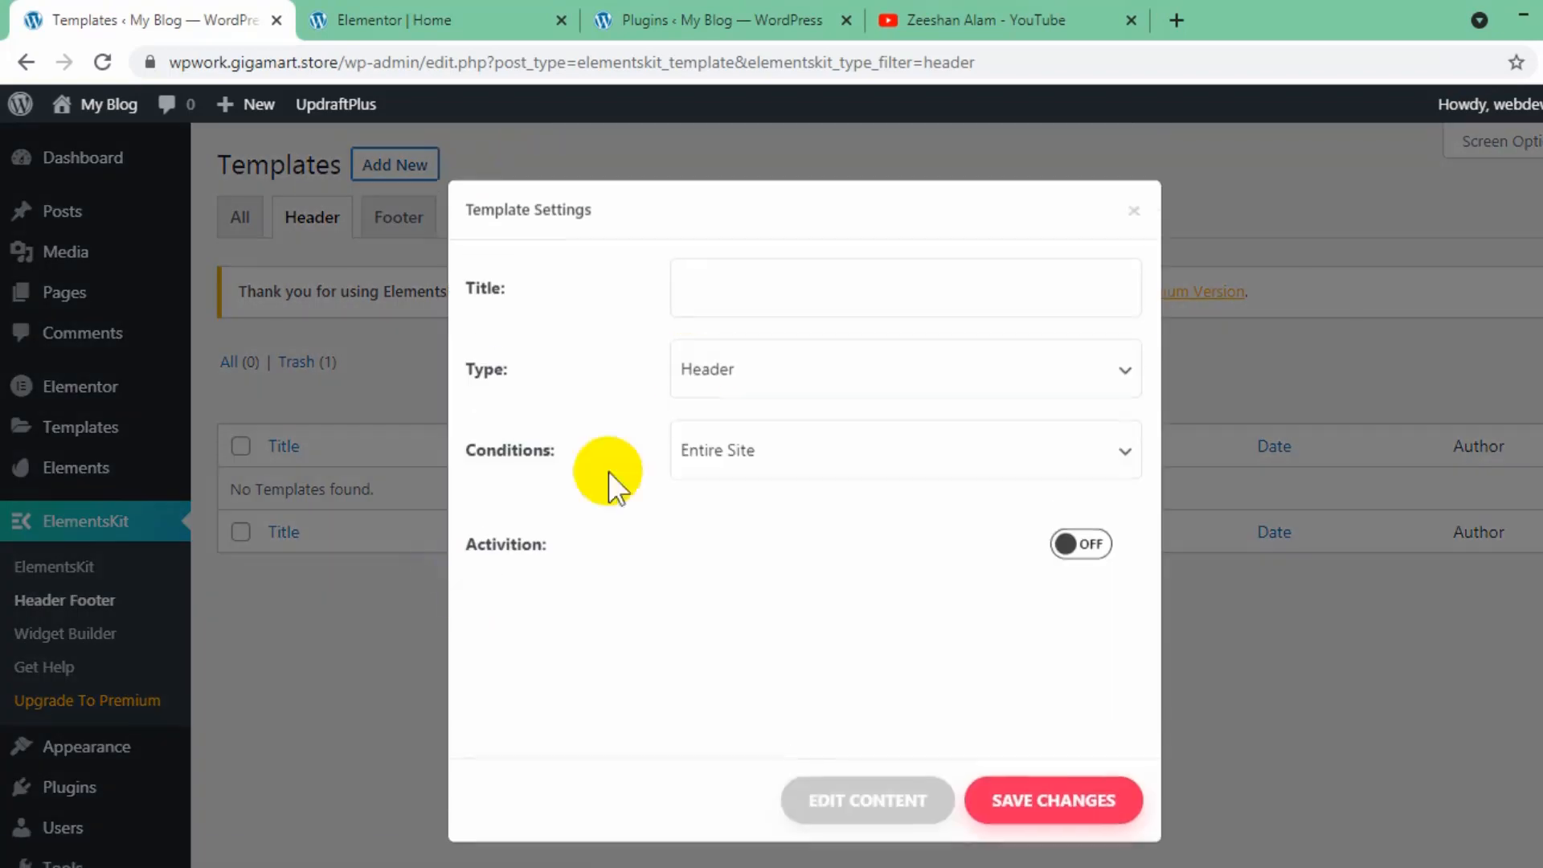
left_click(846, 277)
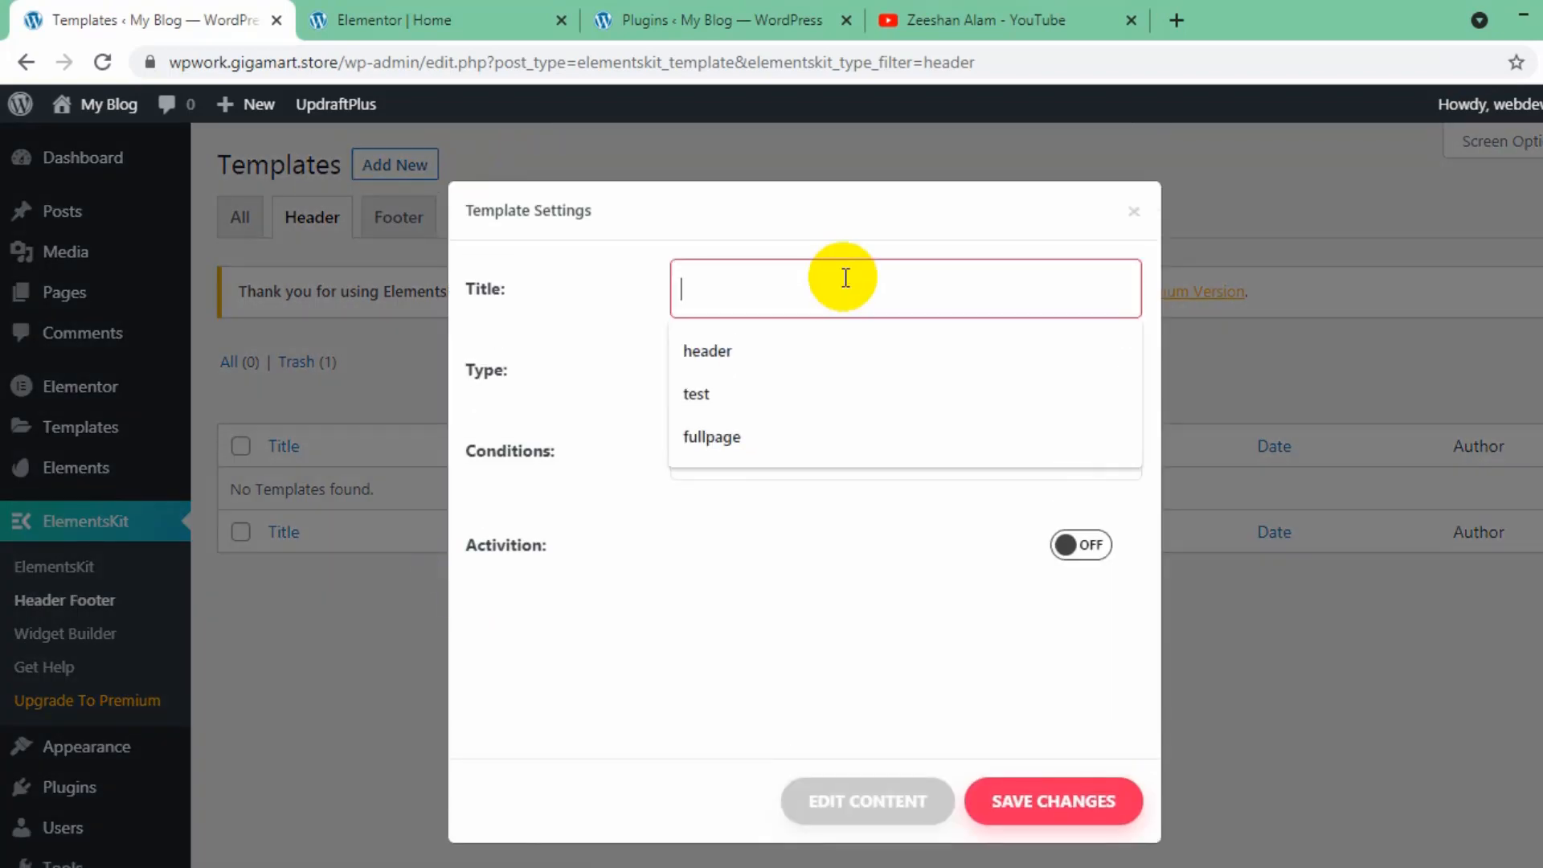
key("Down")
key("Return")
left_click(1103, 550)
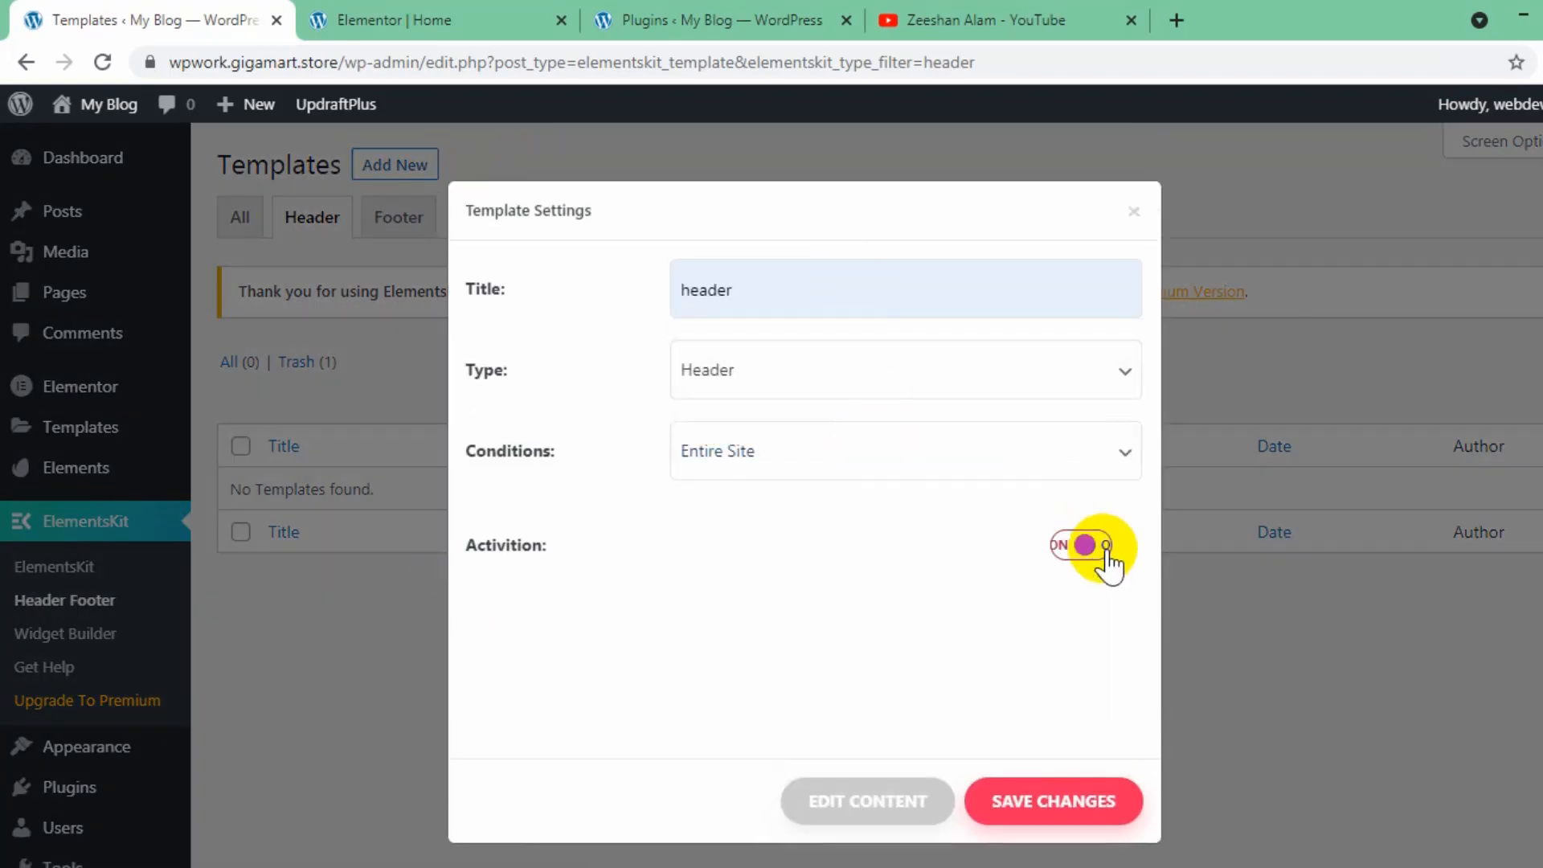
left_click(1108, 804)
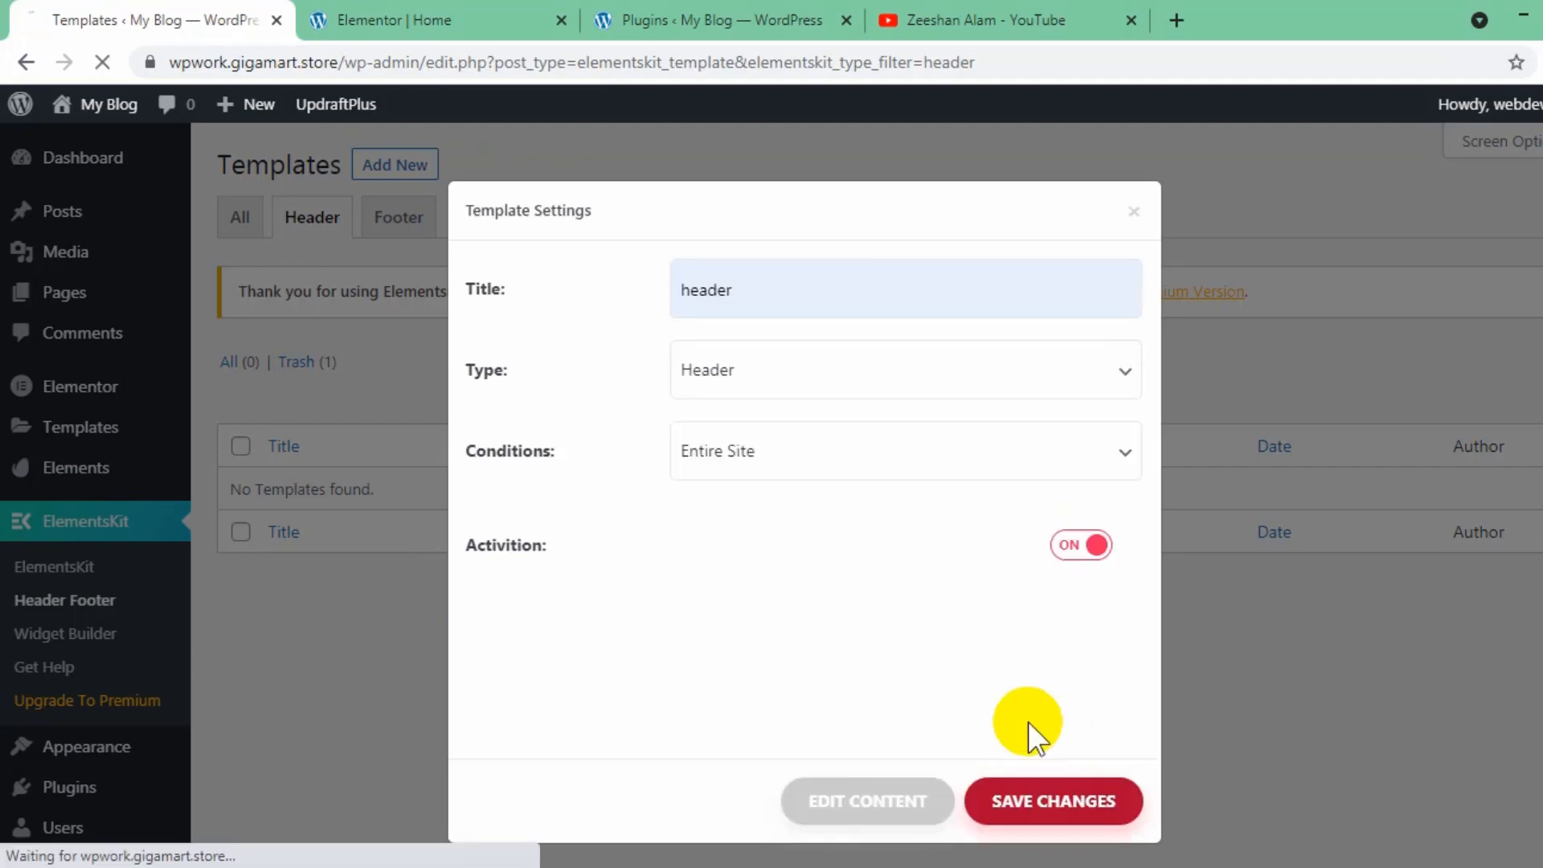
left_click(998, 783)
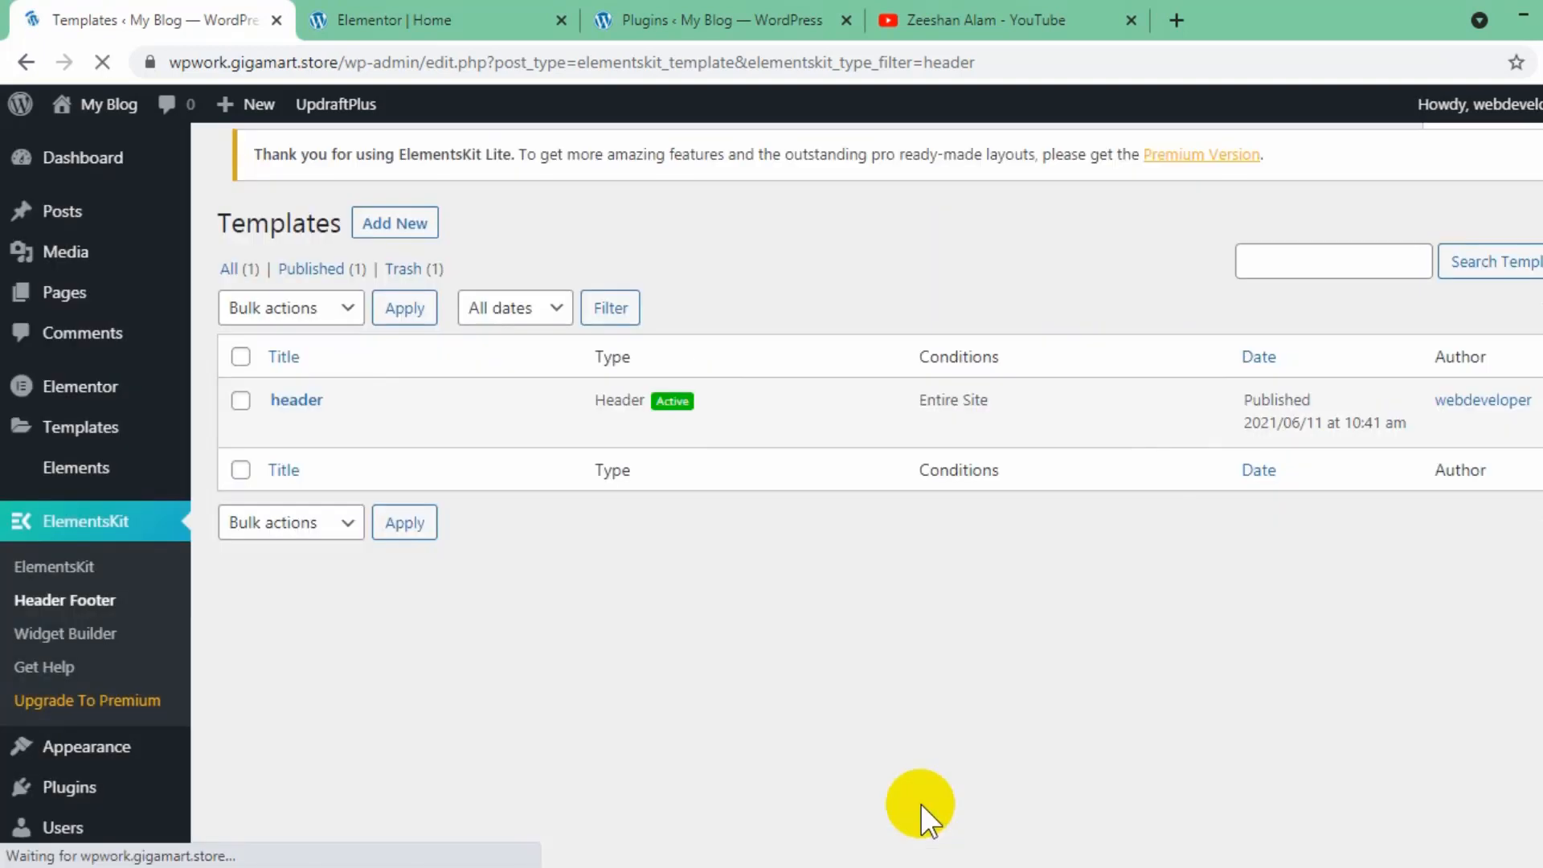
- Insert the ElementsKit library section Header – Section 6 into the new header template's content and update the template
left_click(293, 418)
left_click(924, 801)
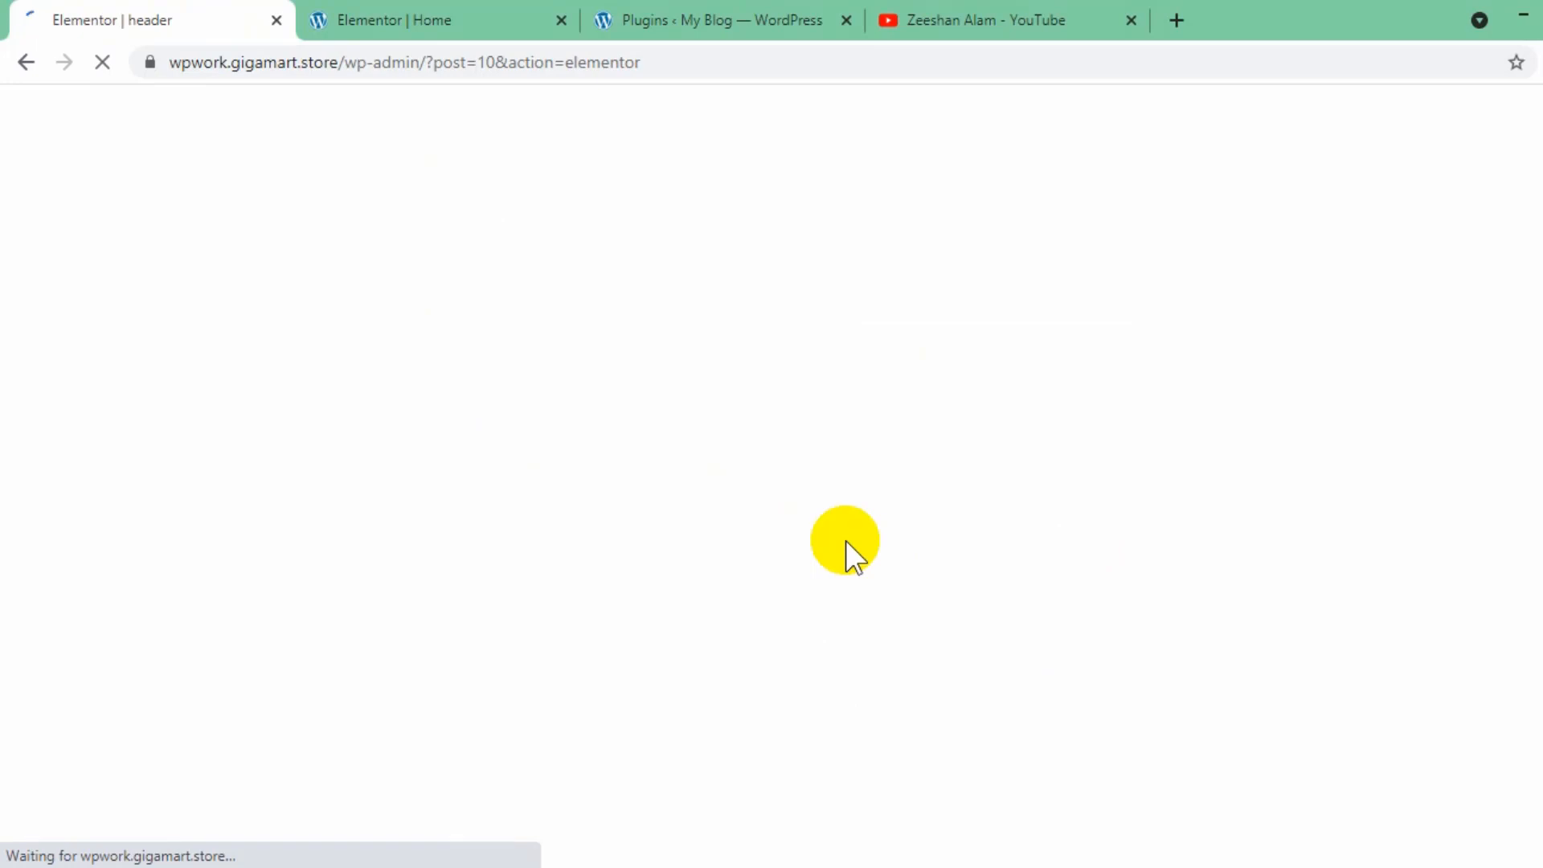
left_click(1012, 283)
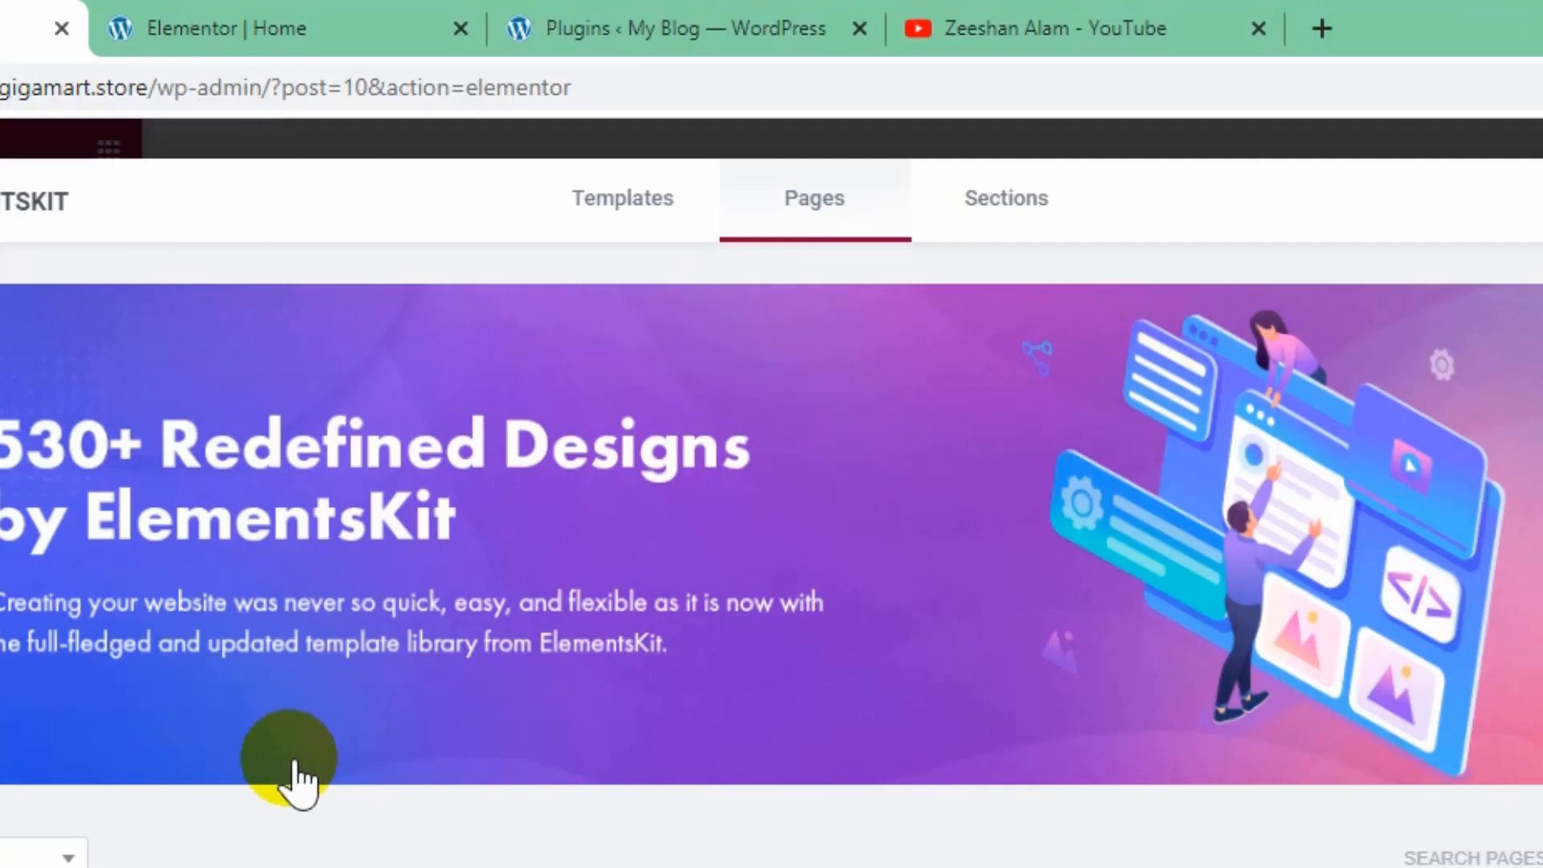
left_click(1017, 225)
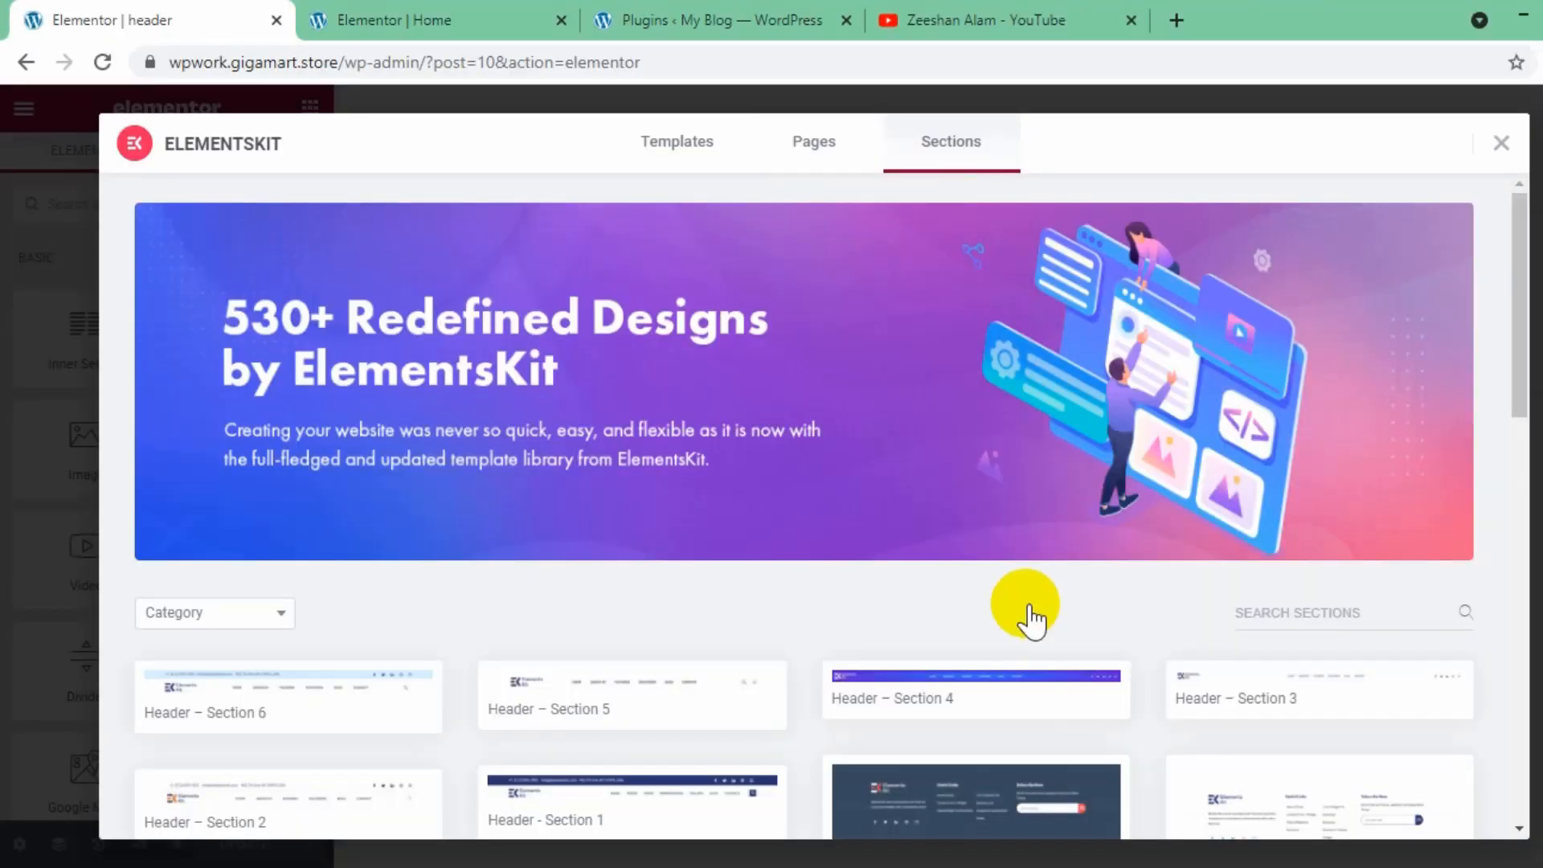
mouse_move(352, 672)
scroll(351, 671, "down", 1)
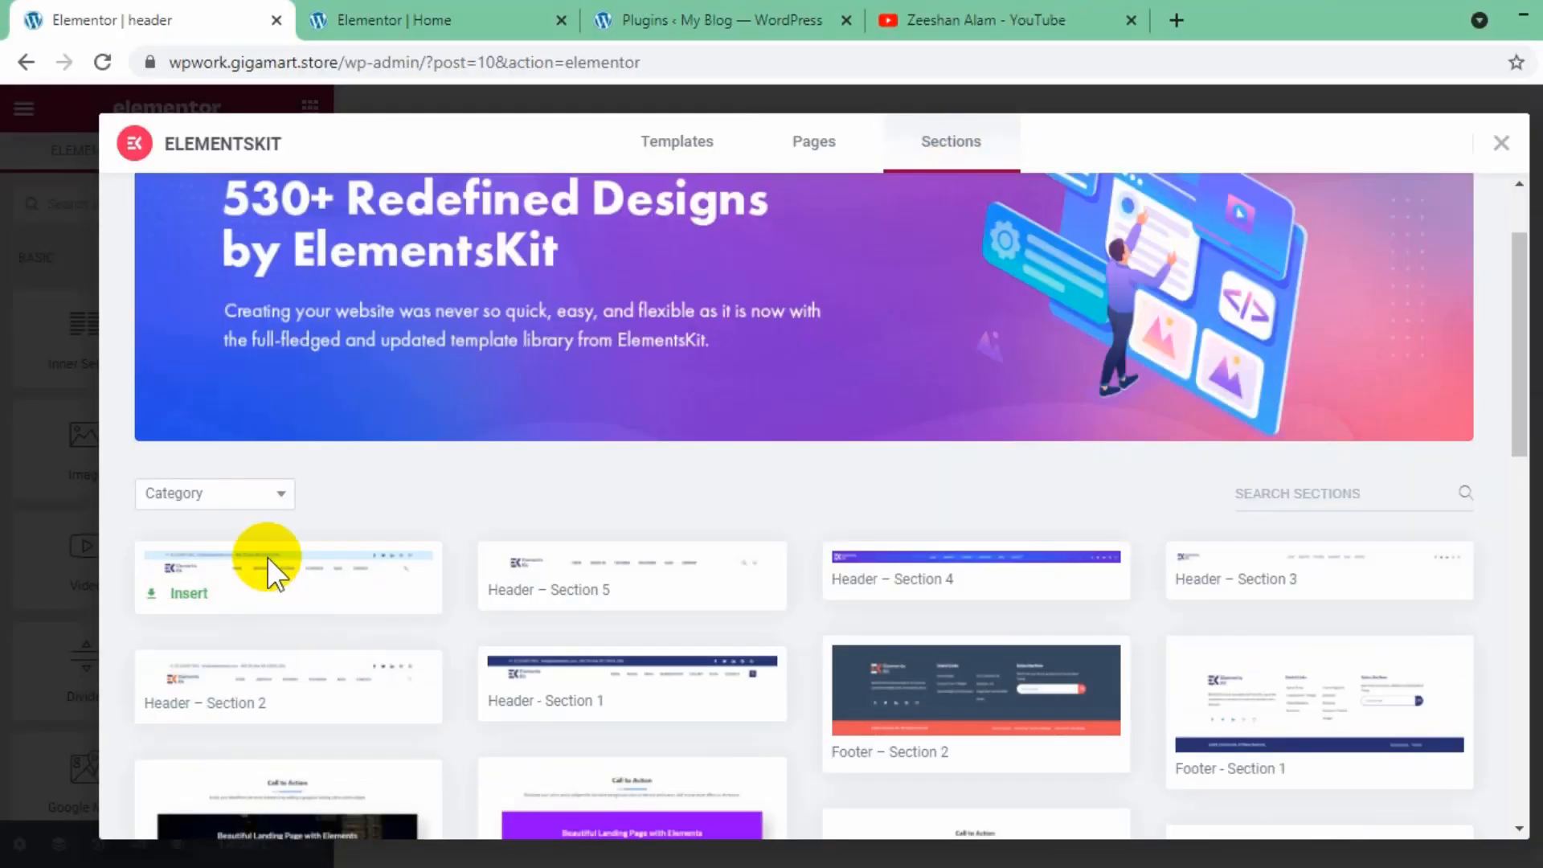
left_click(252, 500)
left_click(781, 493)
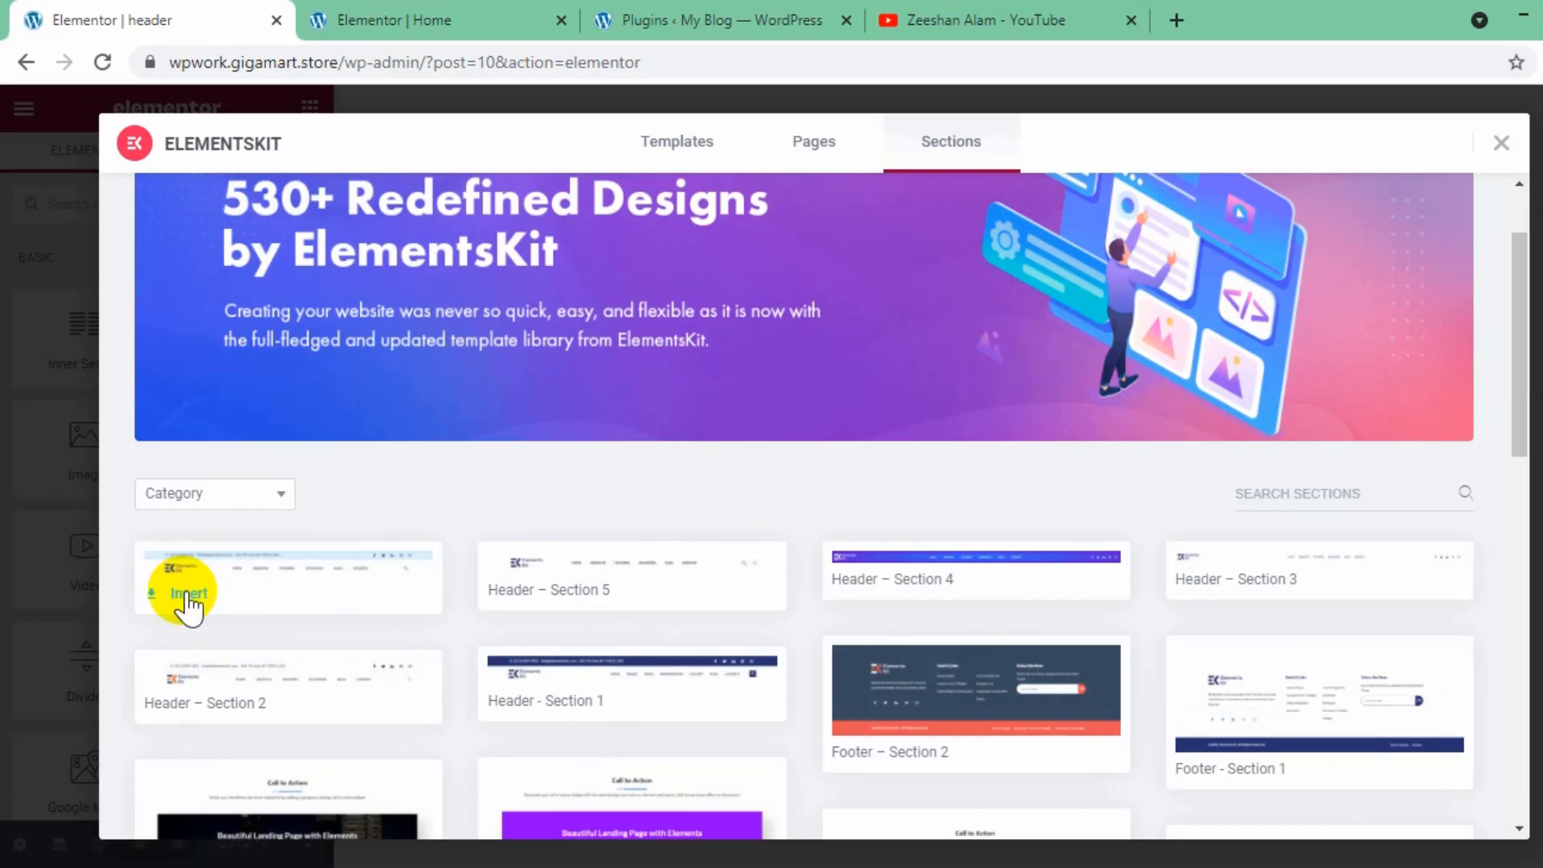
left_click(189, 594)
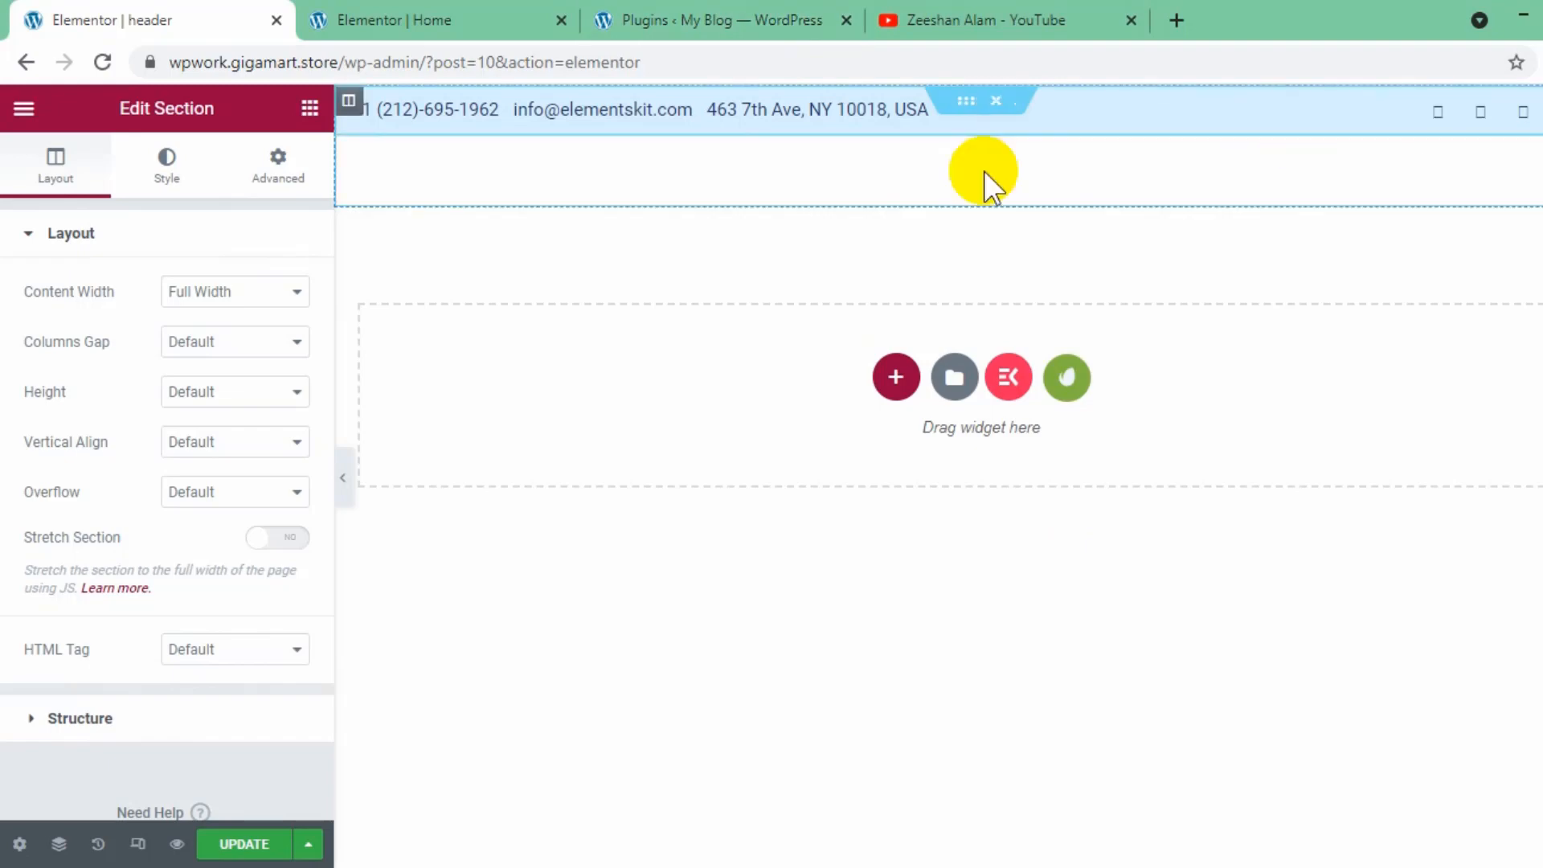
left_click(282, 841)
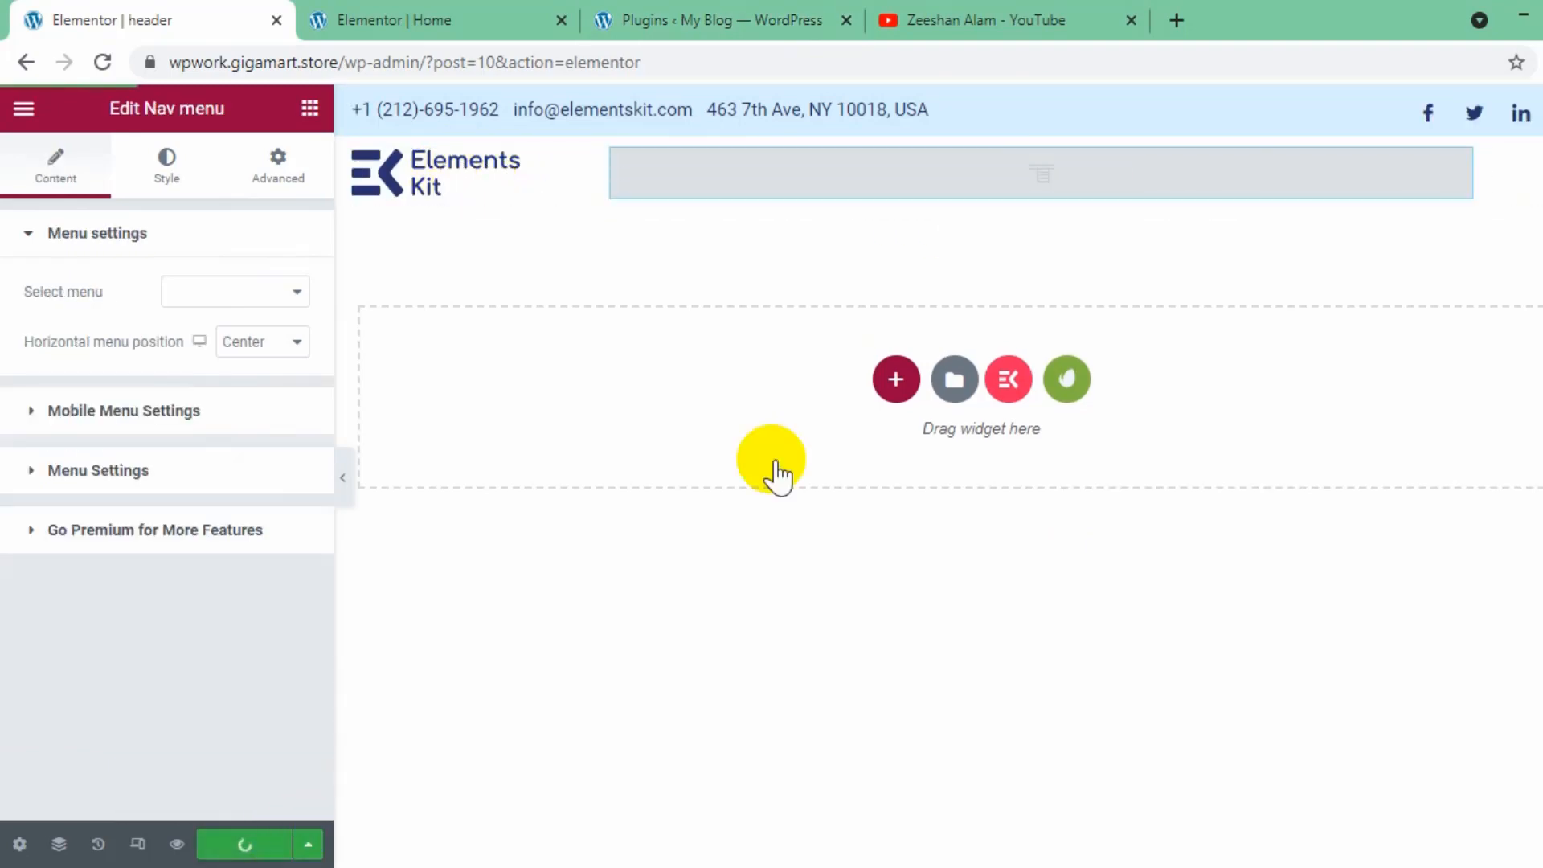
- Switch to the Home page editor, reload it, and insert the purple Envato Elements free block Hero - Image Background
left_click(402, 20)
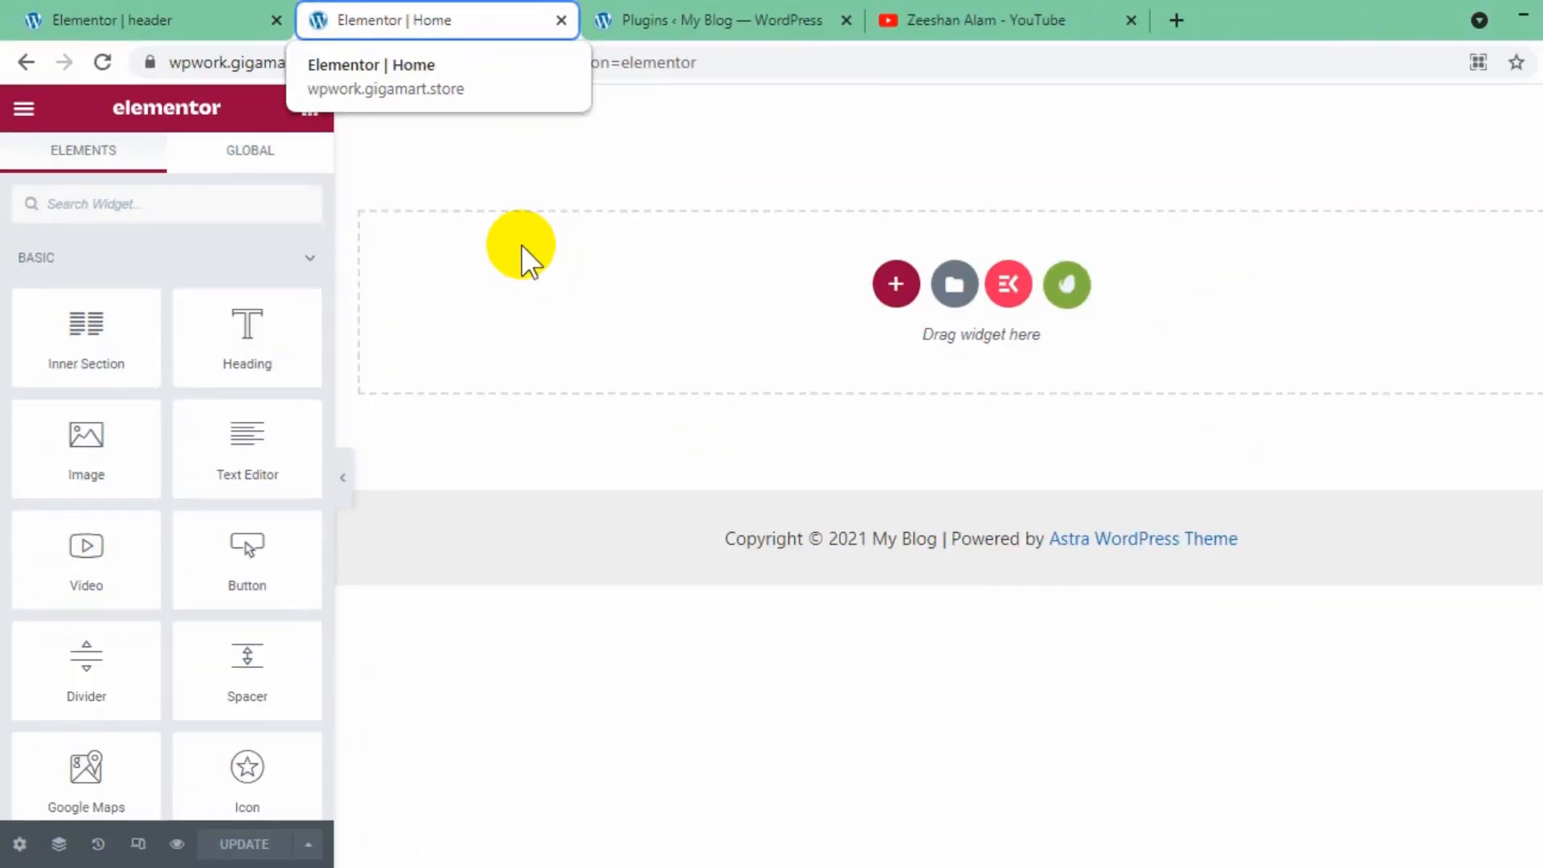
left_click(89, 70)
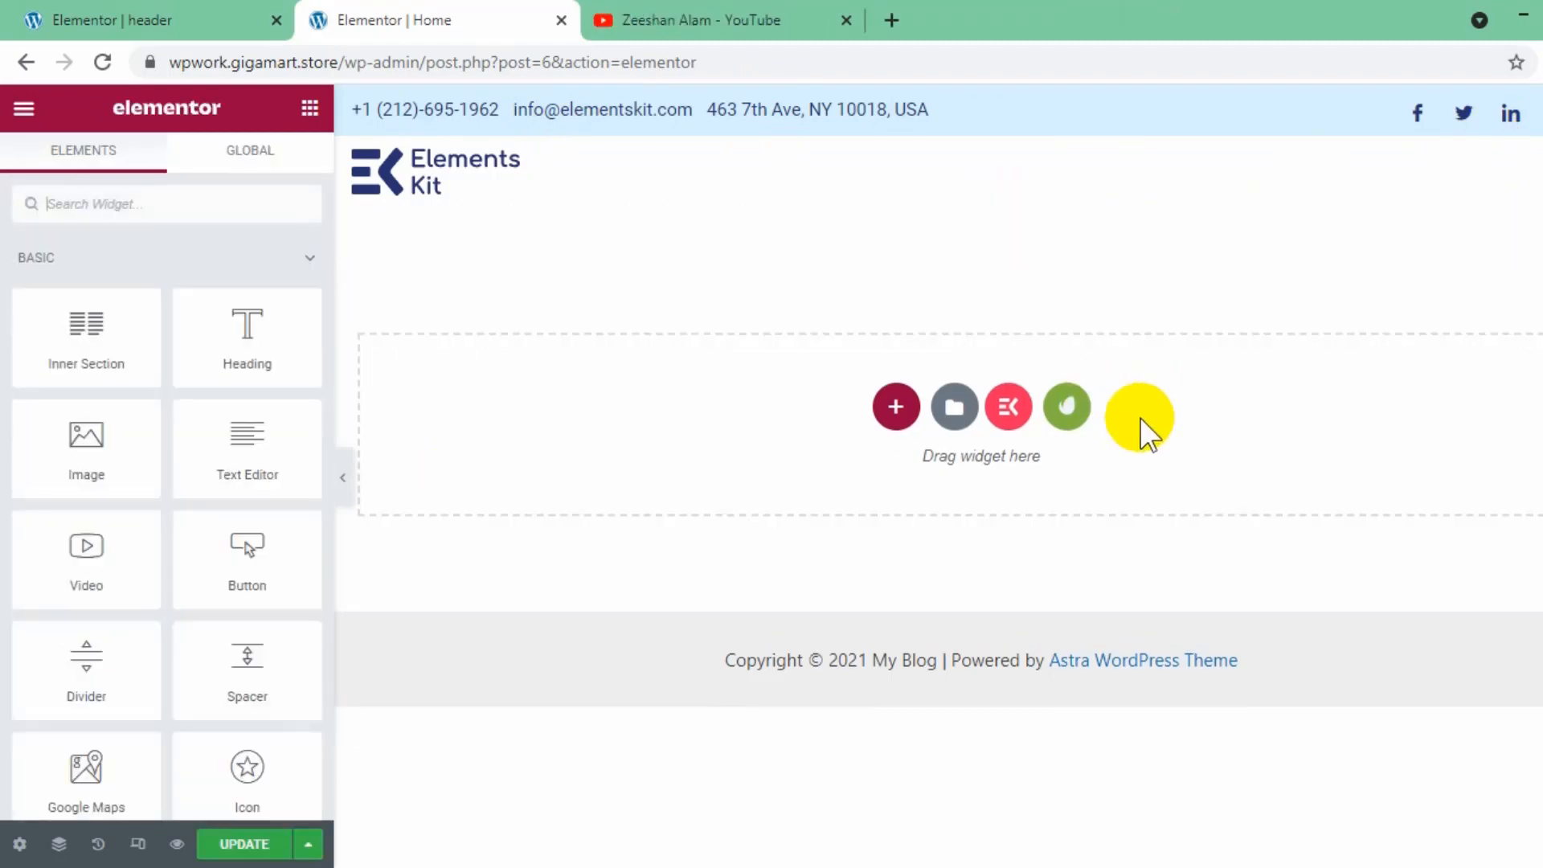
left_click(1069, 406)
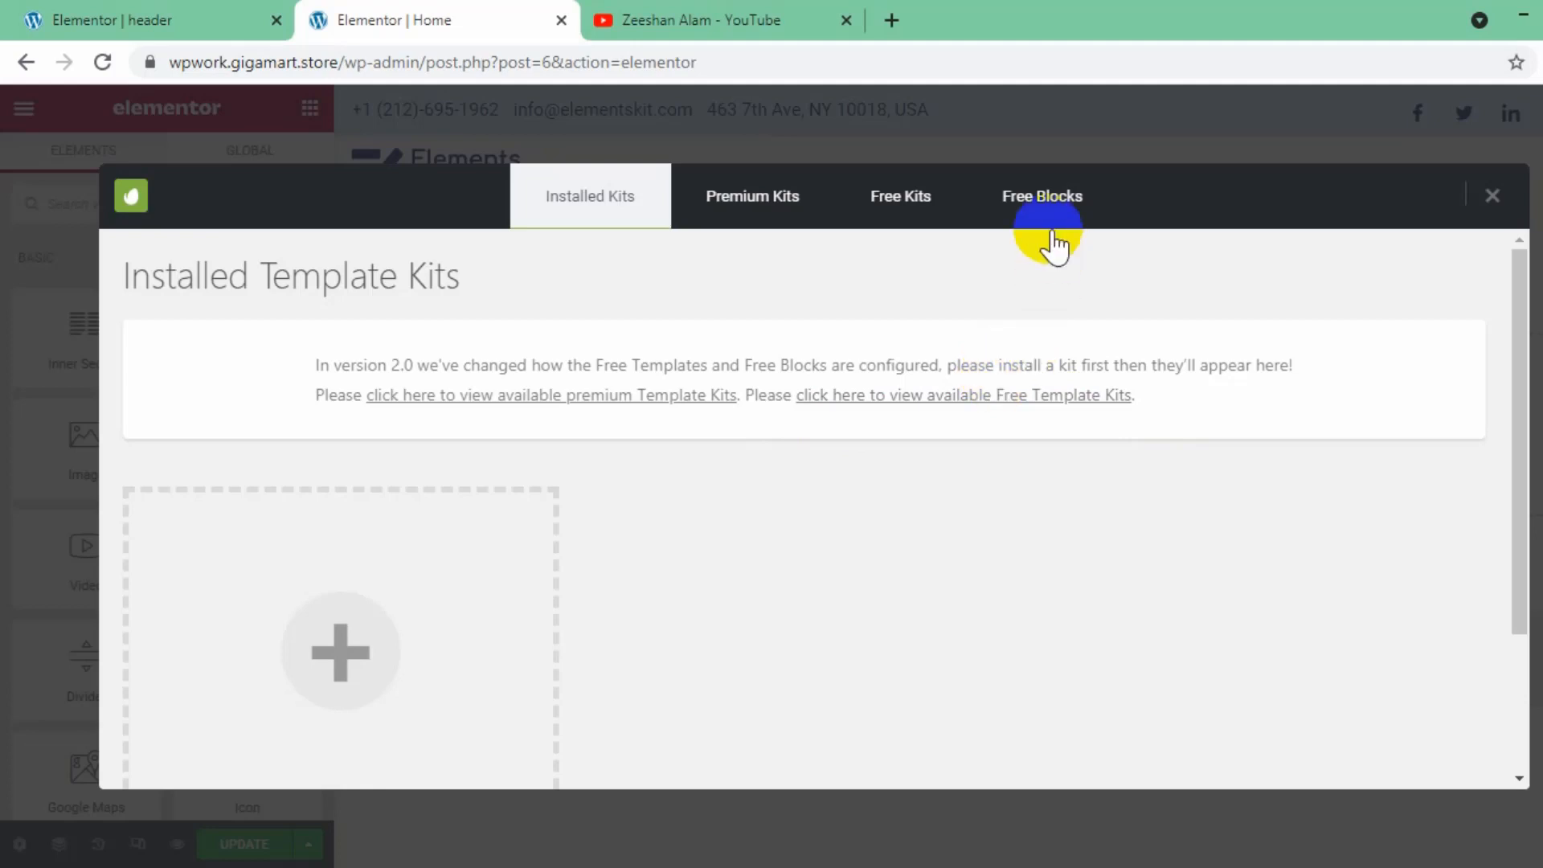
left_click(1042, 213)
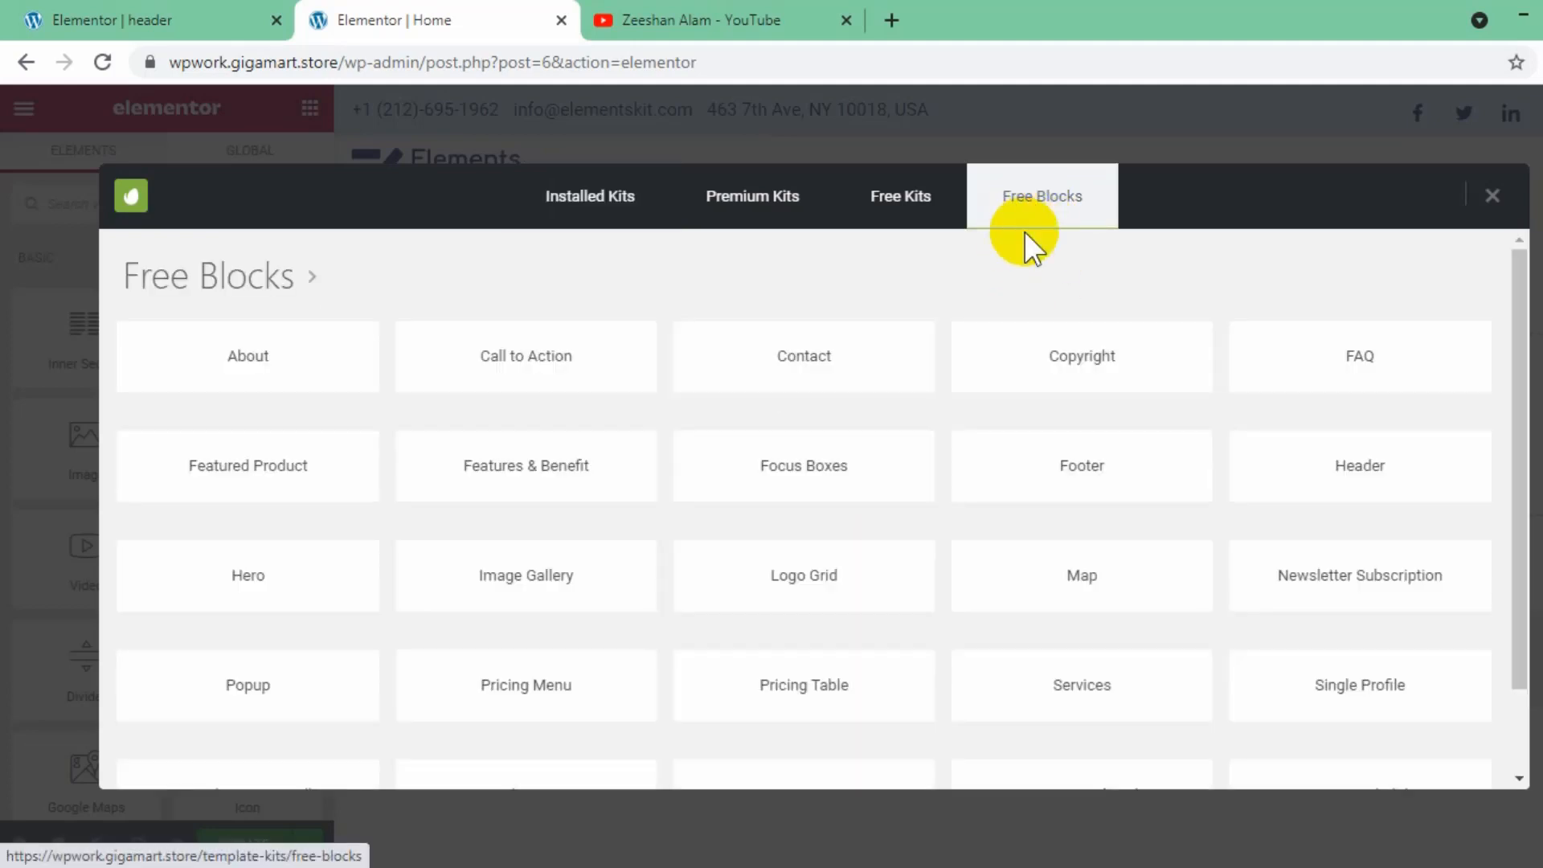
left_click(301, 584)
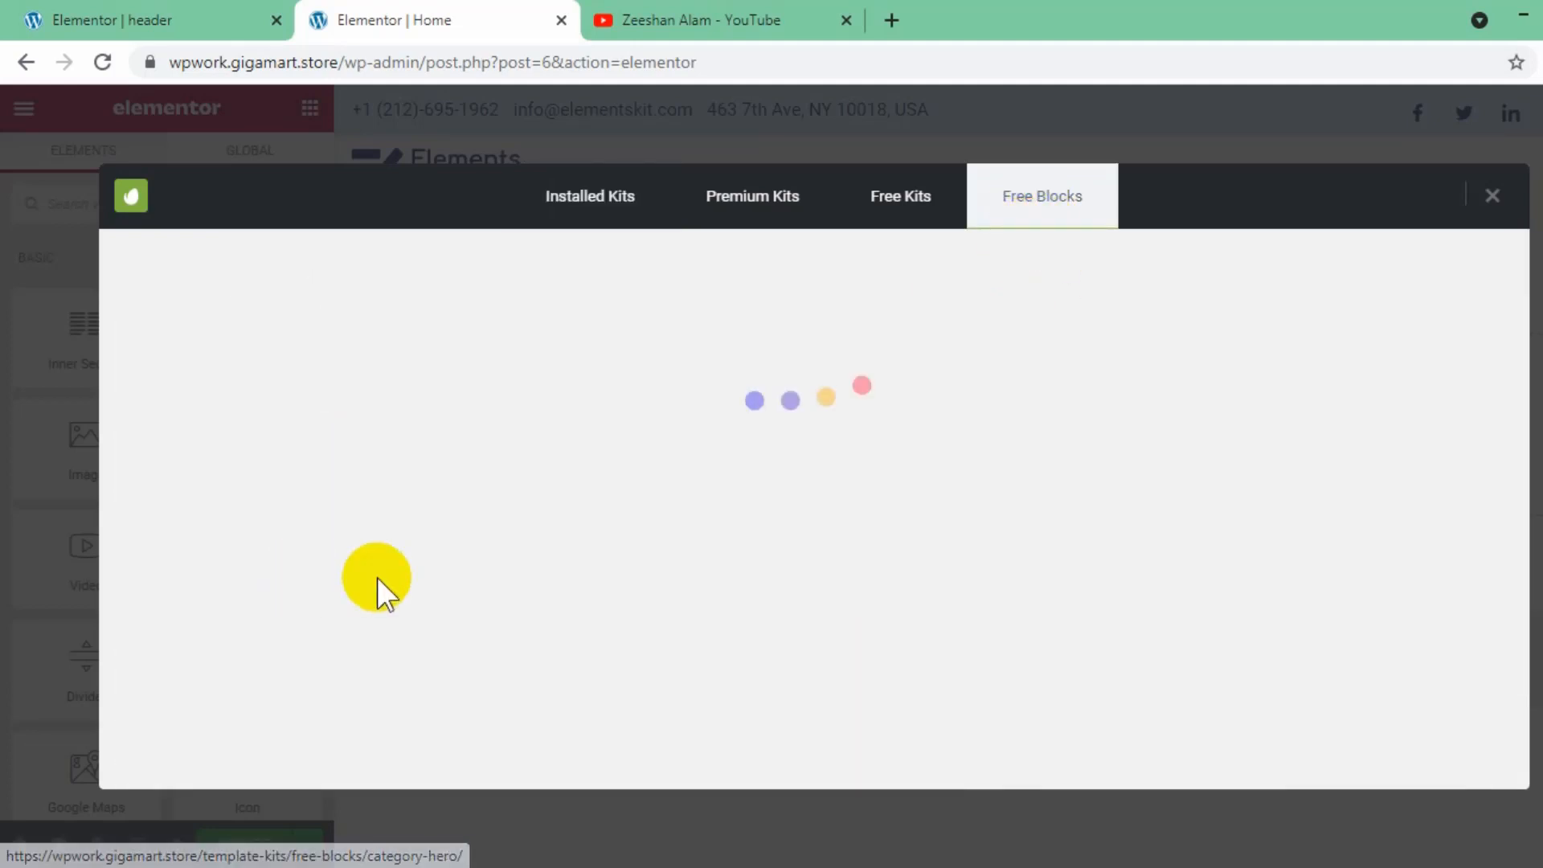
scroll(1045, 557, "down", 4)
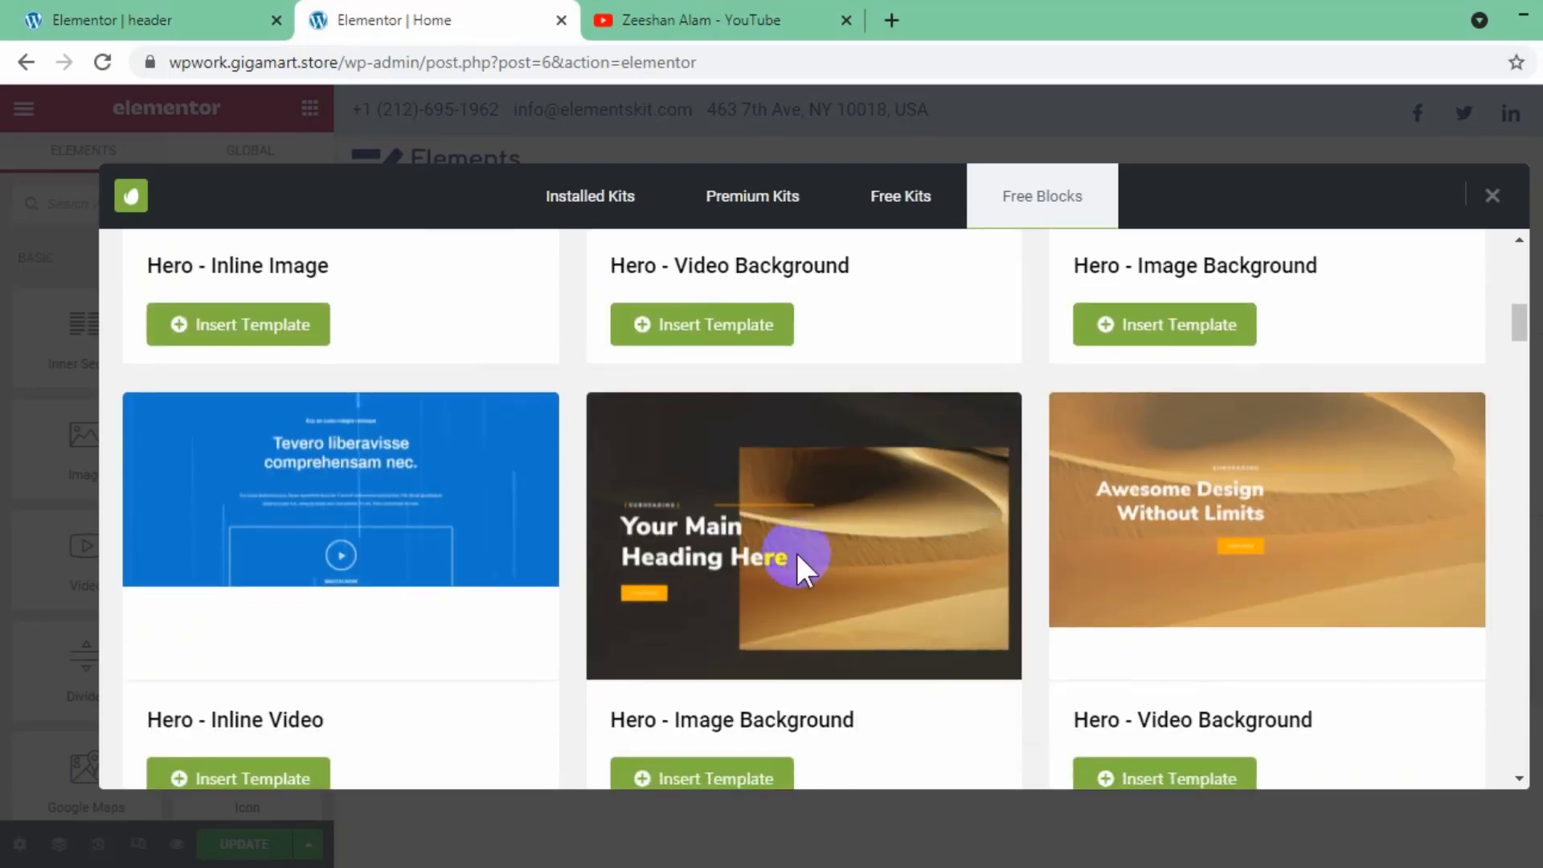
scroll(523, 504, "down", 10)
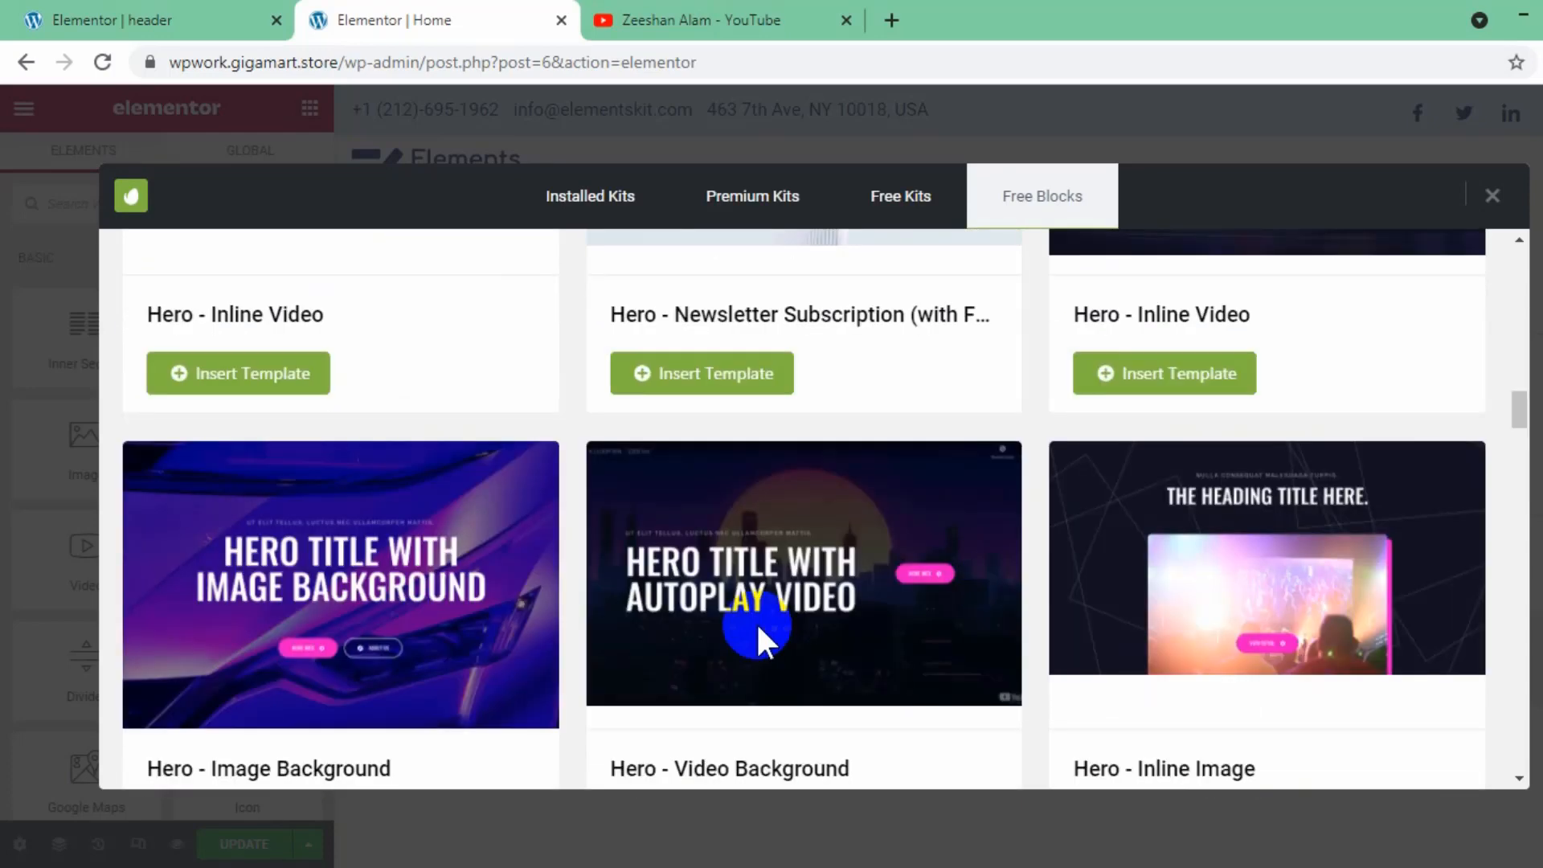
scroll(369, 740, "down", 2)
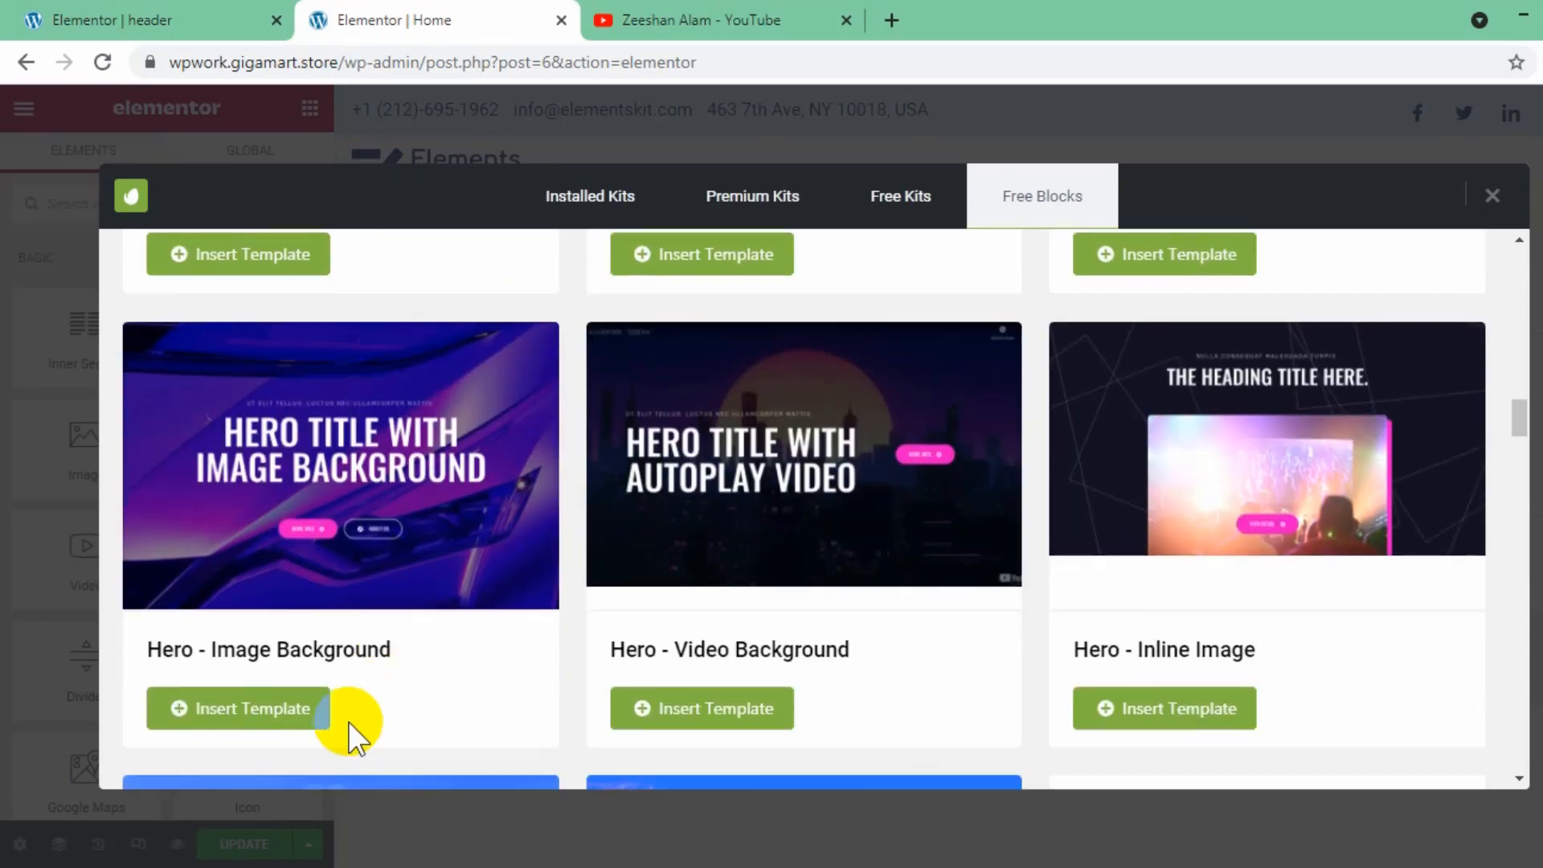
left_click(206, 721)
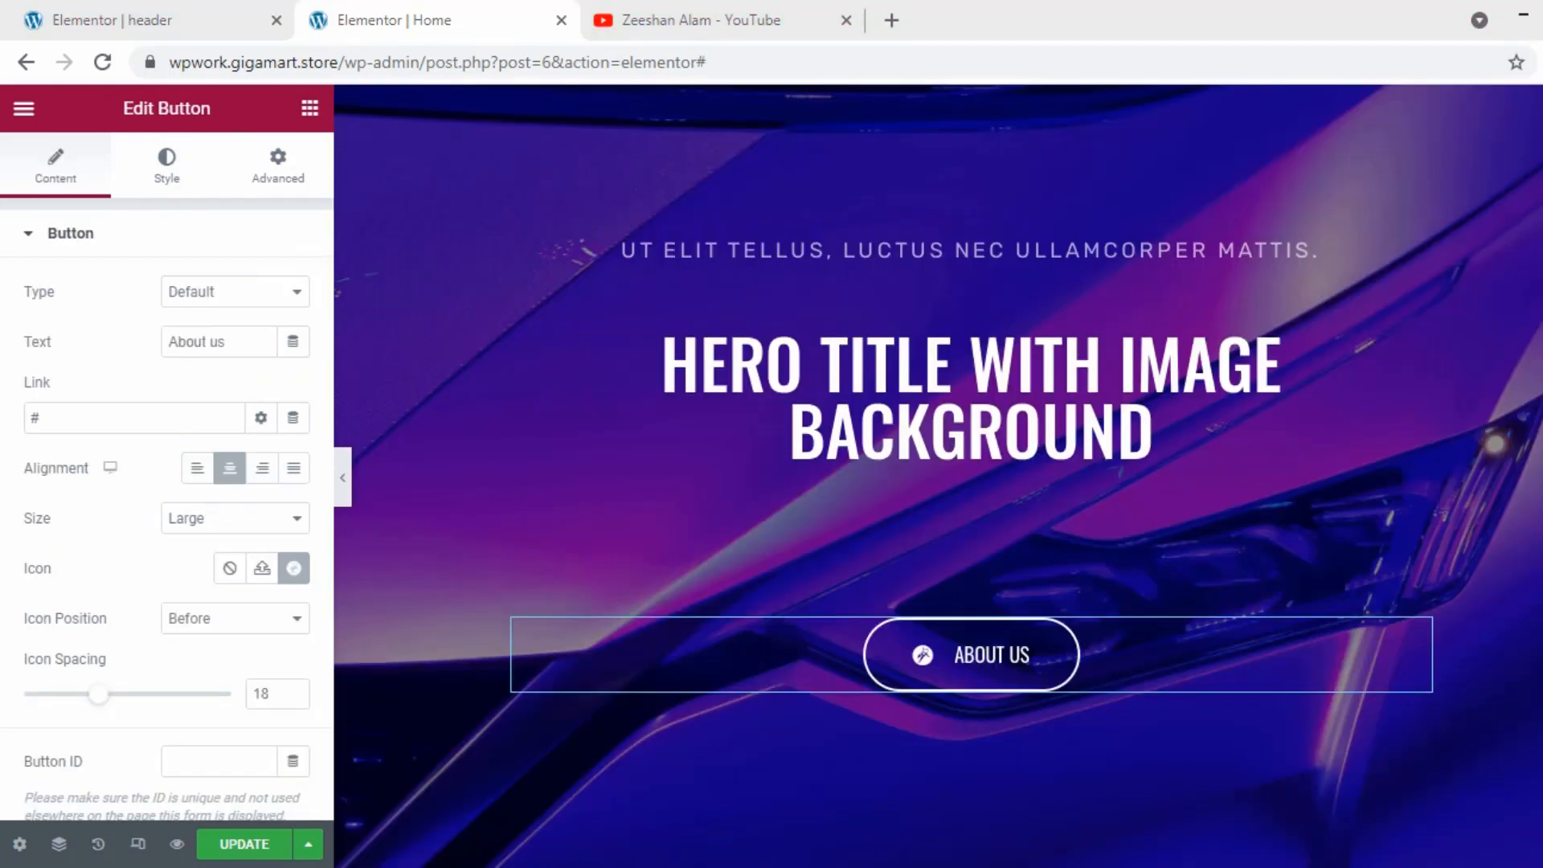
scroll(938, 476, "up", 3)
left_click(1204, 513)
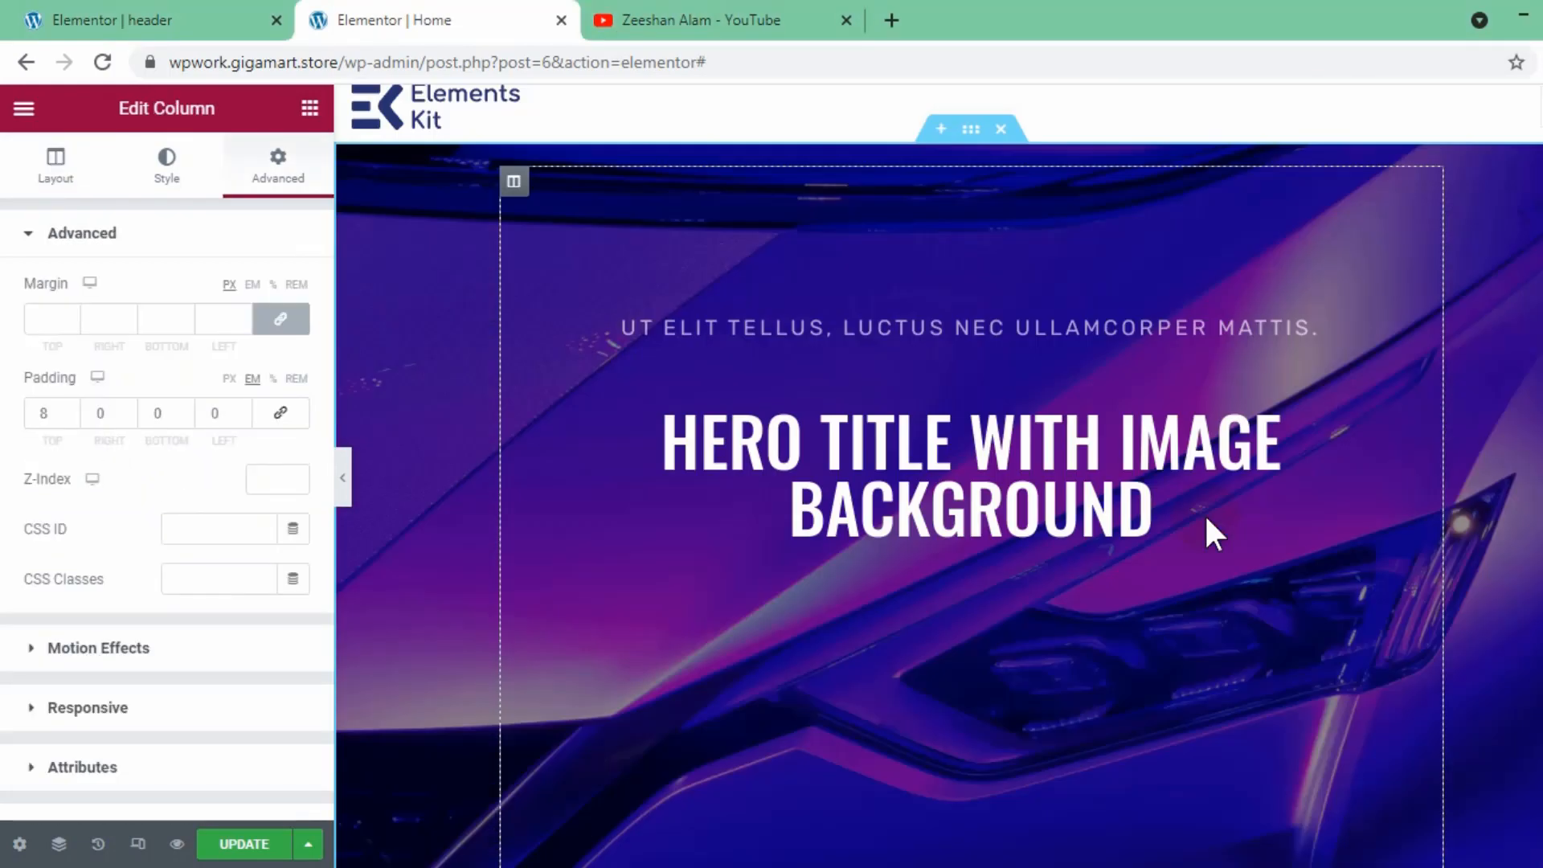
- Insert the Envato Elements free Services block with six icon features below the hero section
scroll(1267, 499, "down", 5)
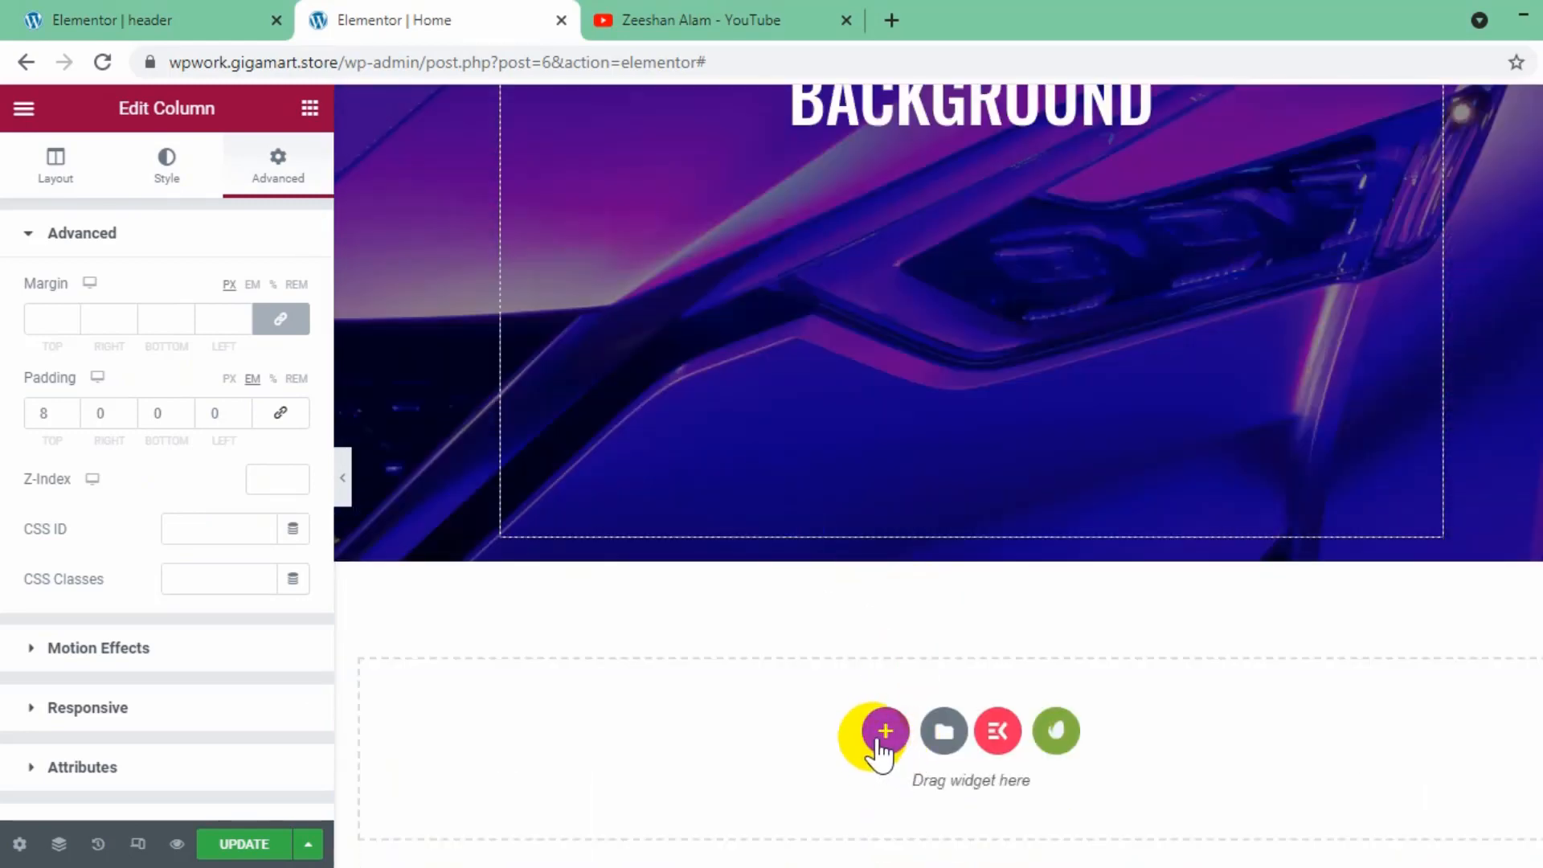
left_click(884, 735)
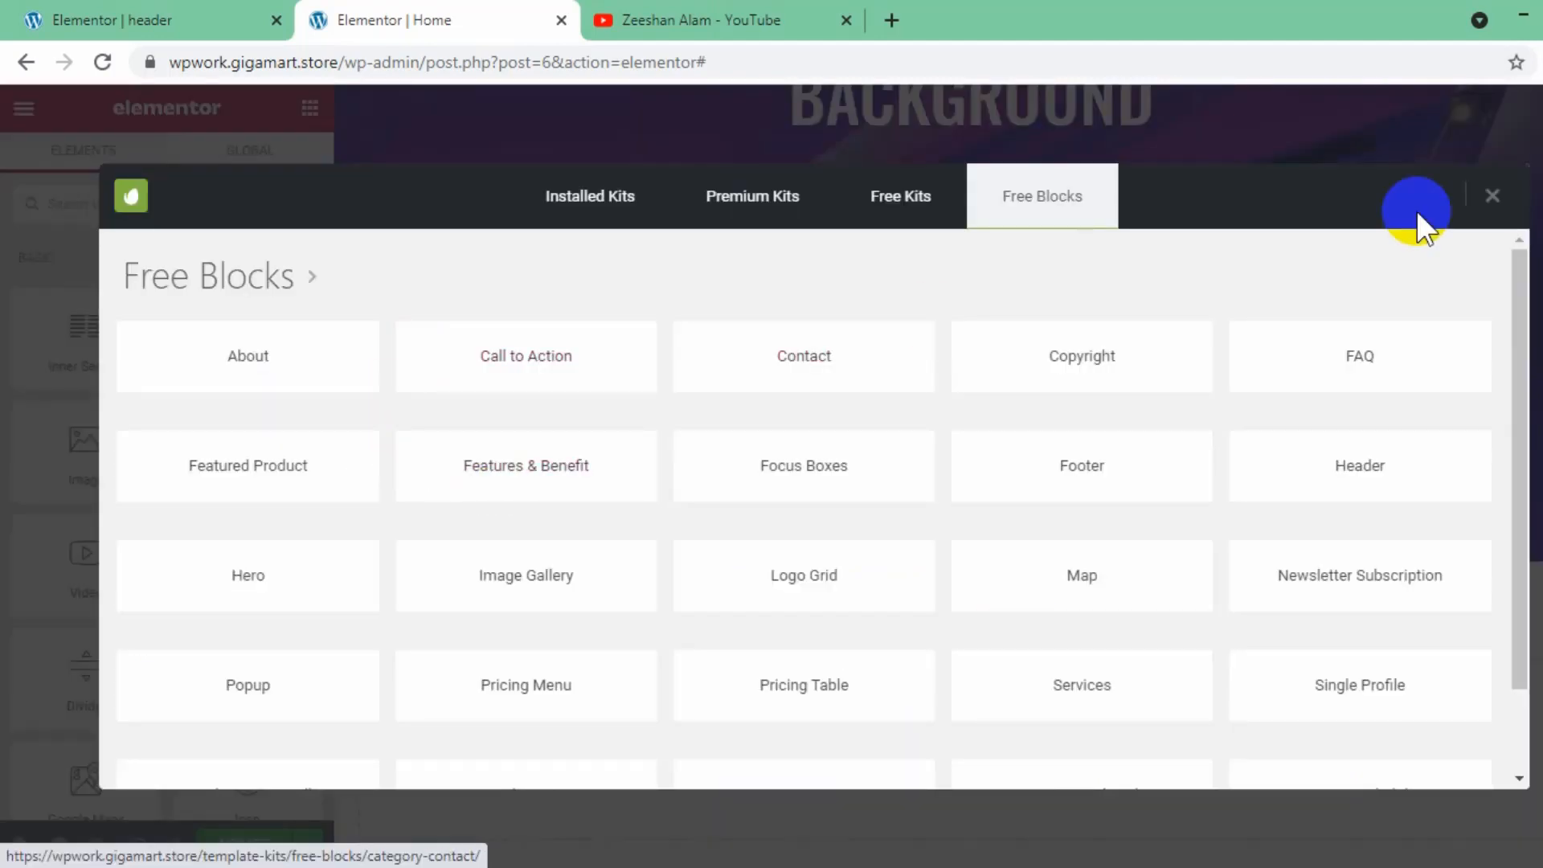
scroll(653, 529, "down", 2)
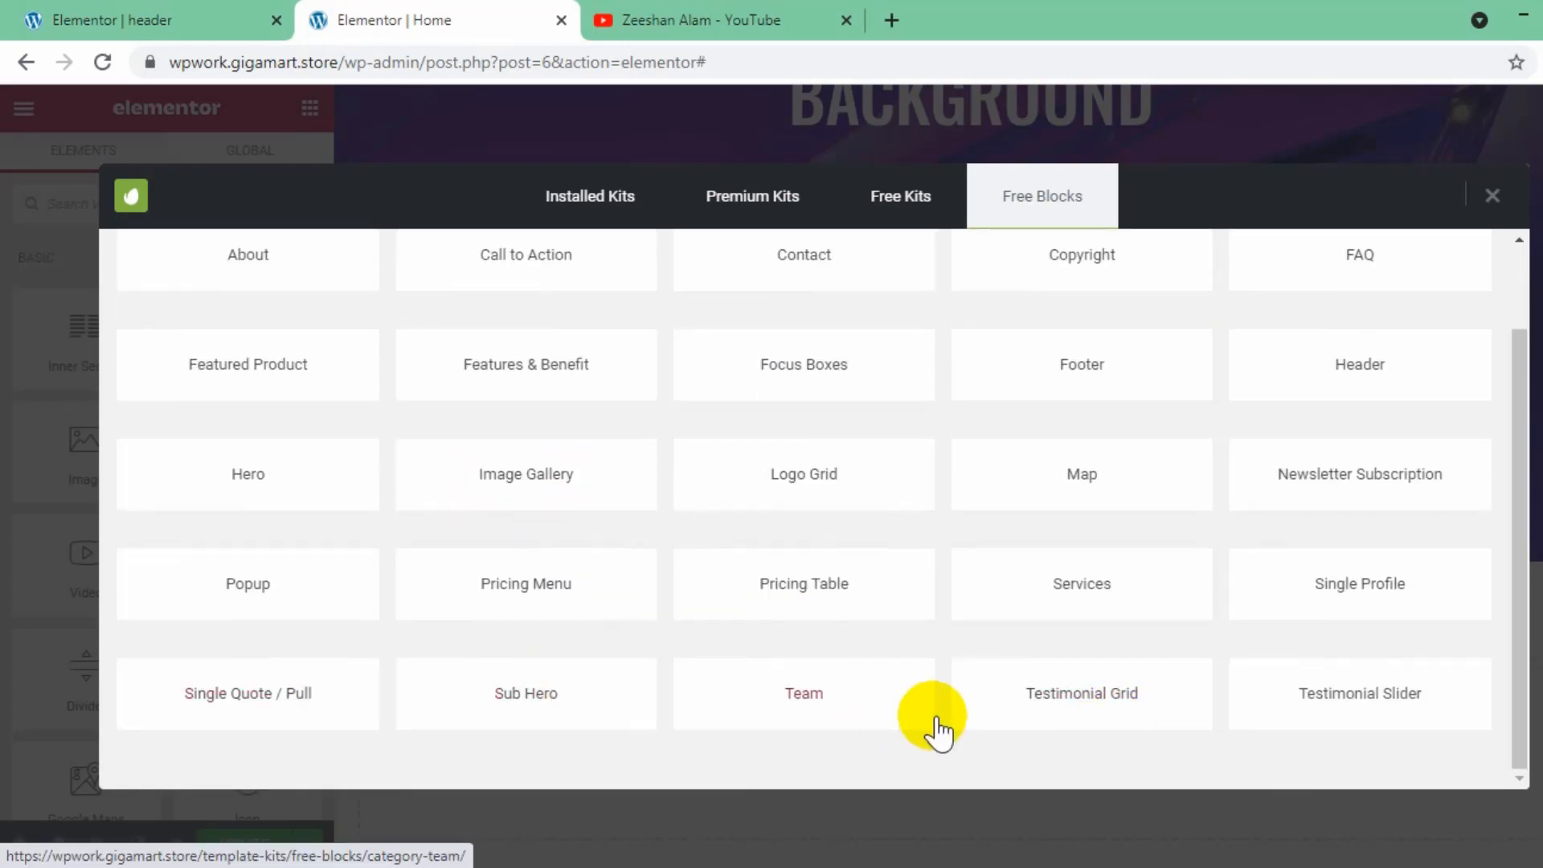
left_click(1085, 585)
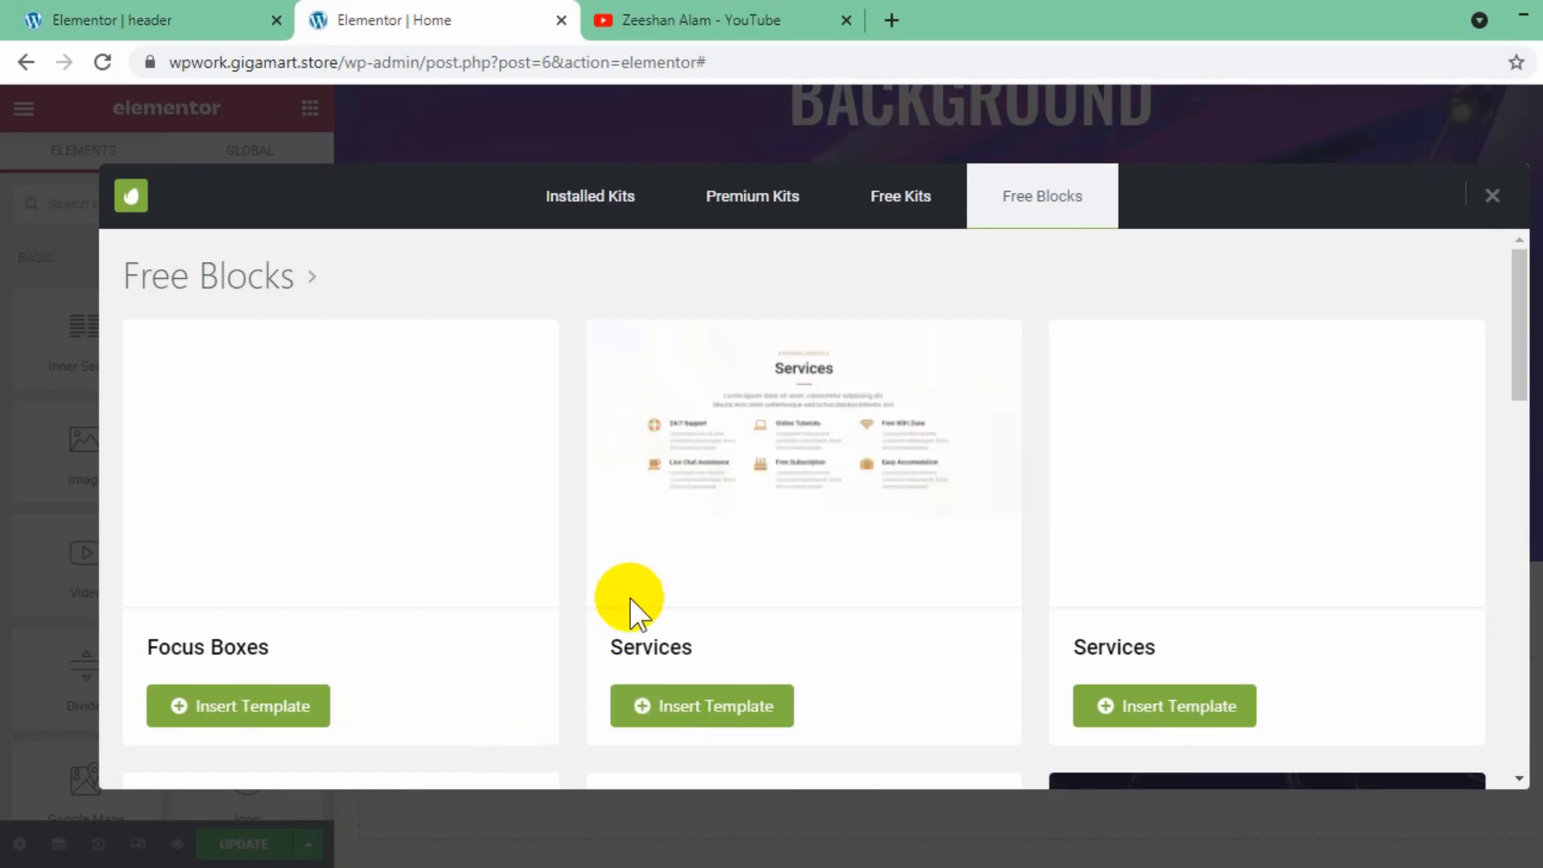
left_click(796, 708)
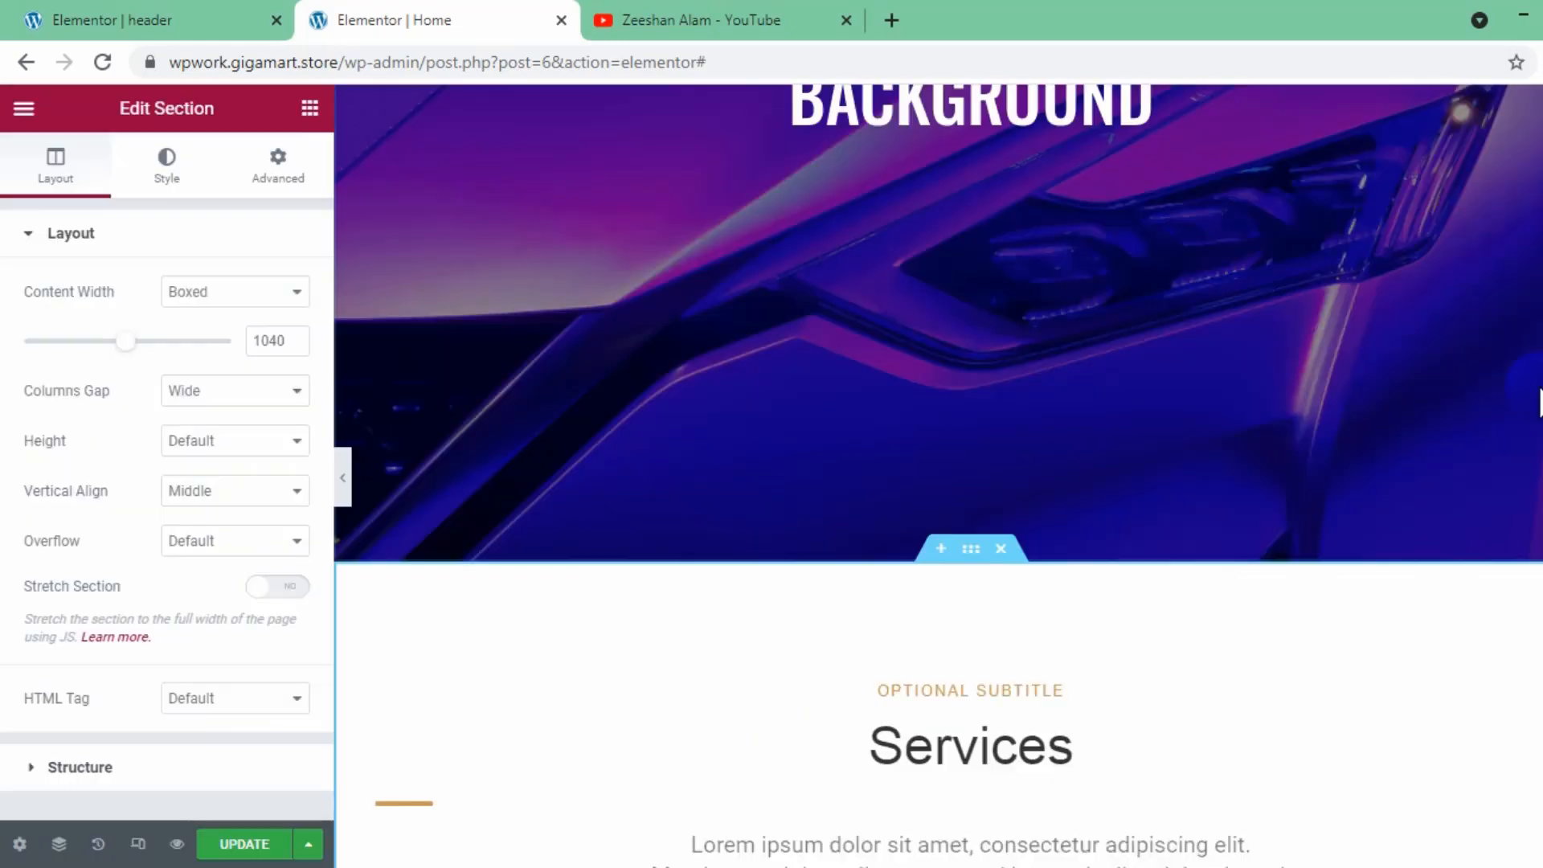
scroll(1074, 643, "down", 8)
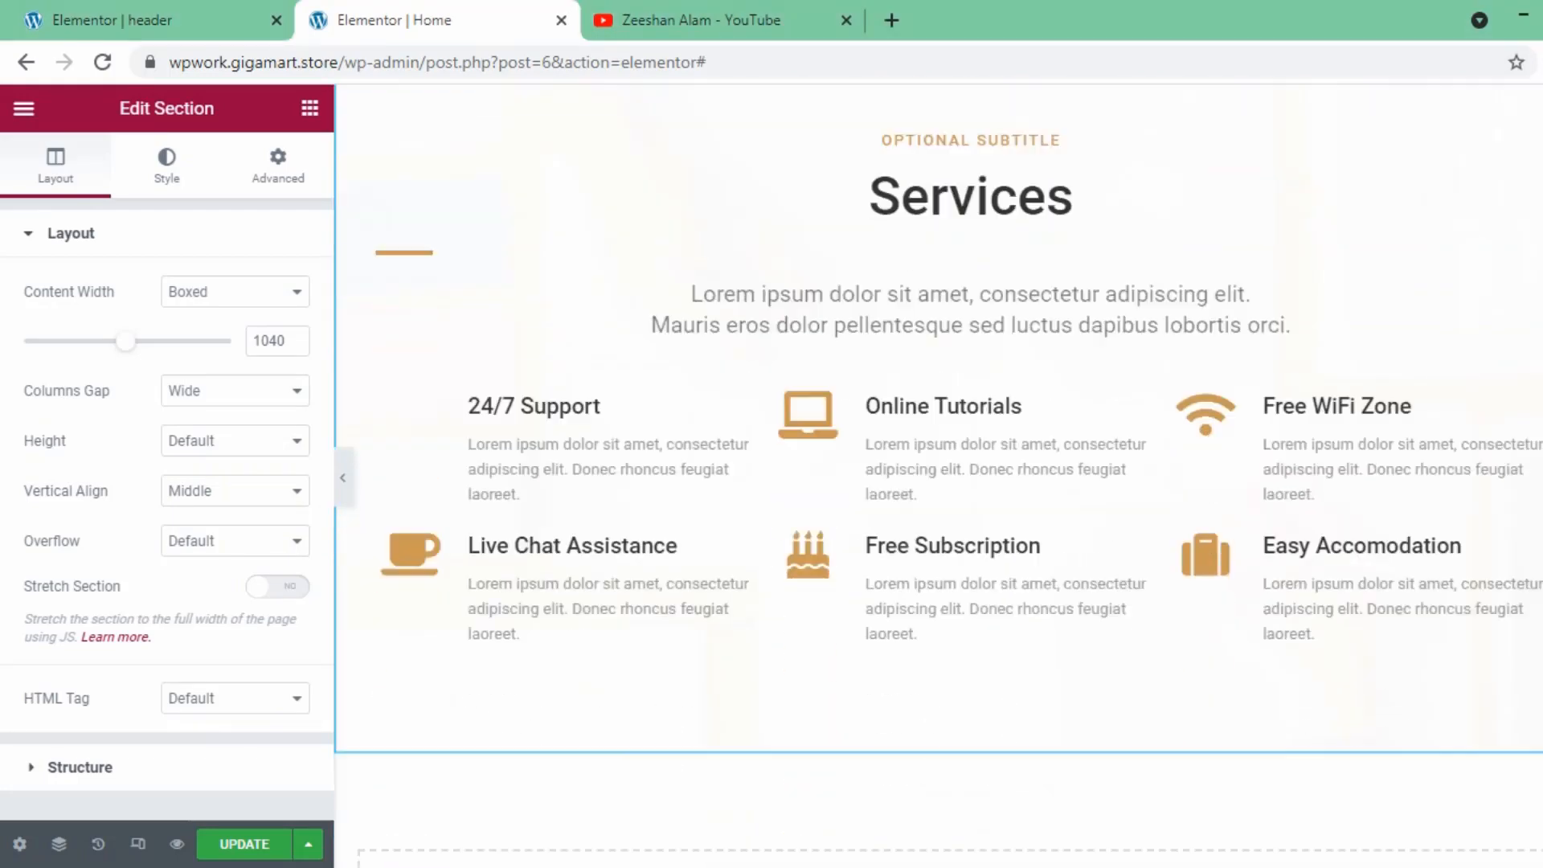
scroll(1056, 653, "up", 6)
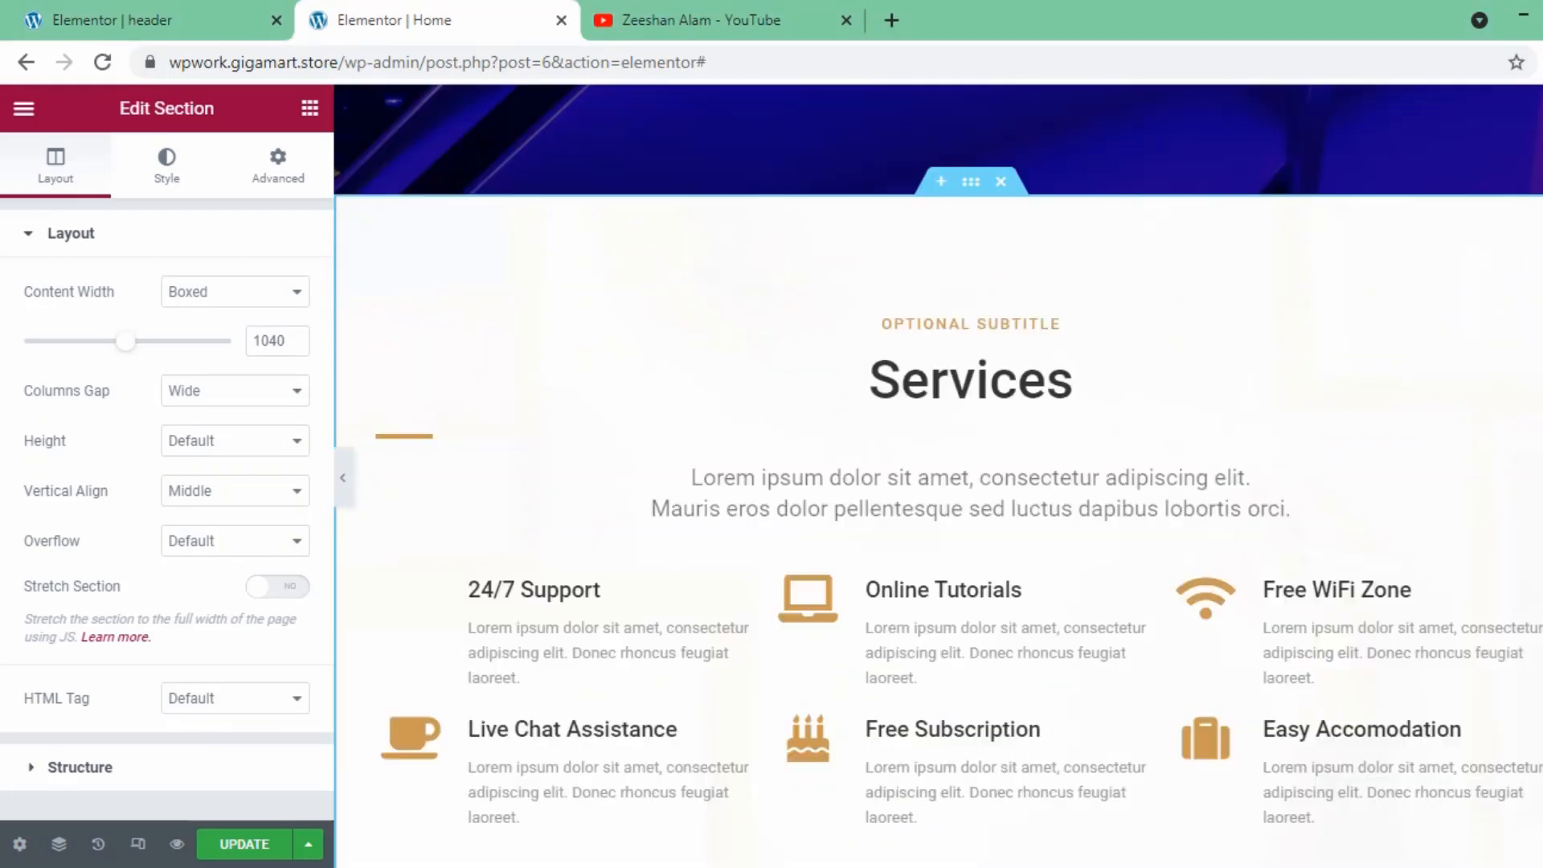
- Insert the free block About - Two Column: Heading & Copy, the version with contact details and blue button, below the Services section
scroll(1057, 653, "down", 6)
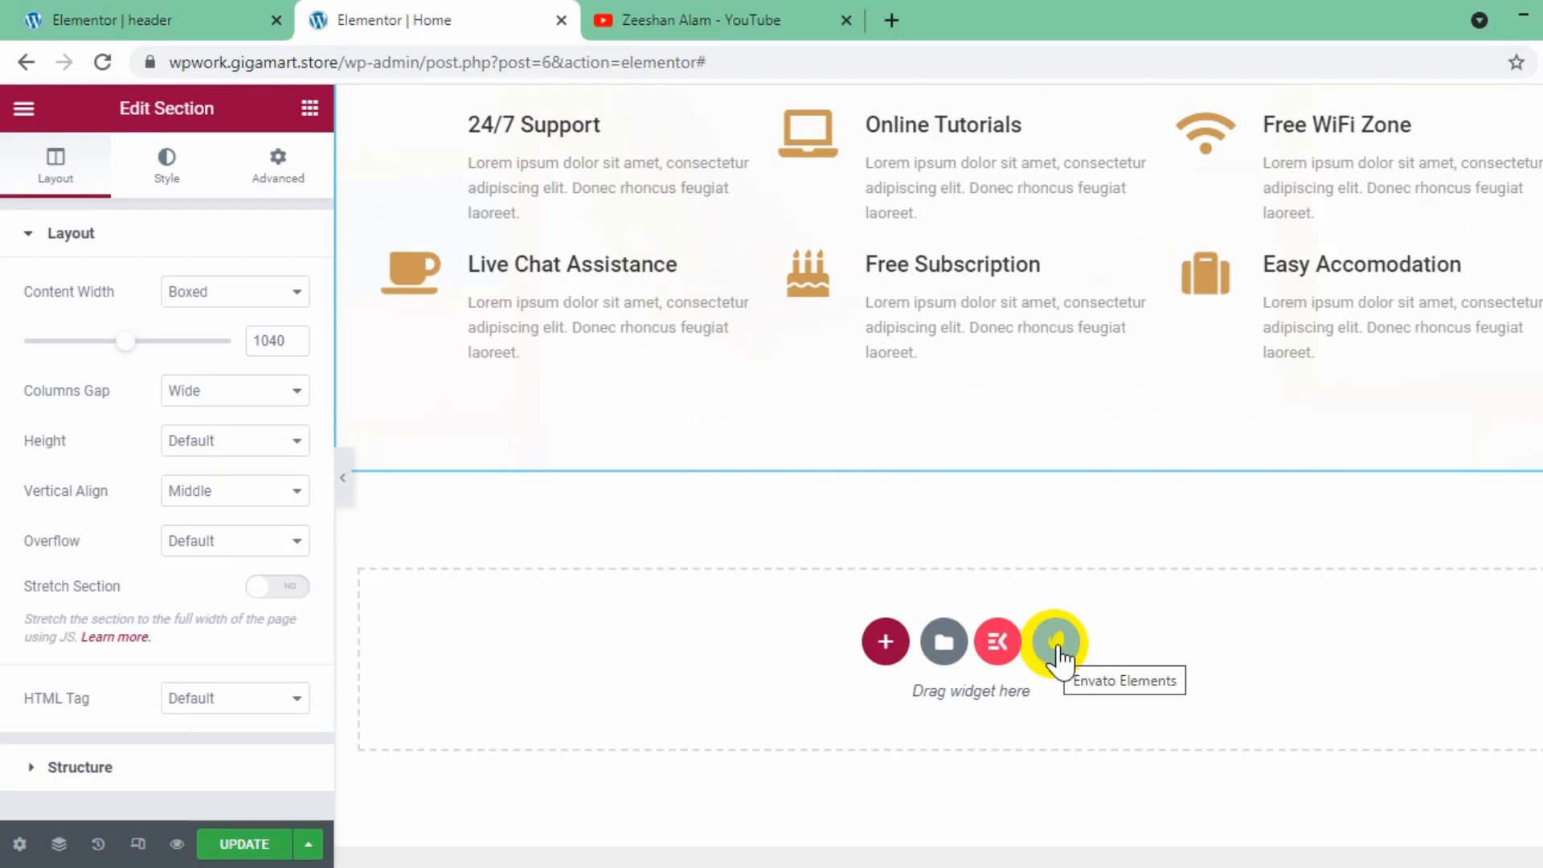
left_click(1057, 655)
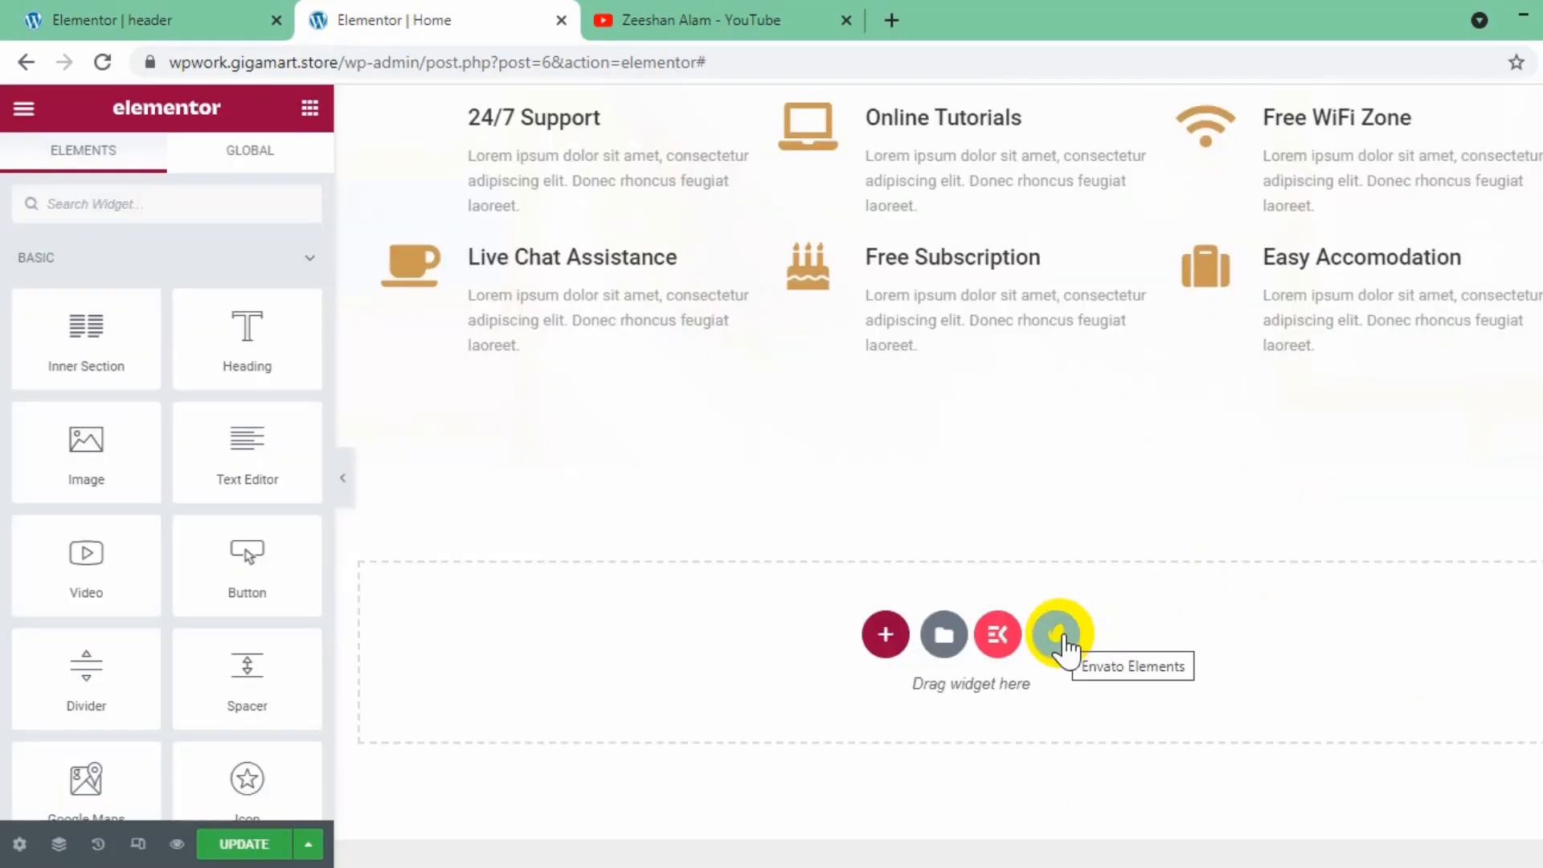
left_click(1058, 635)
left_click(1037, 201)
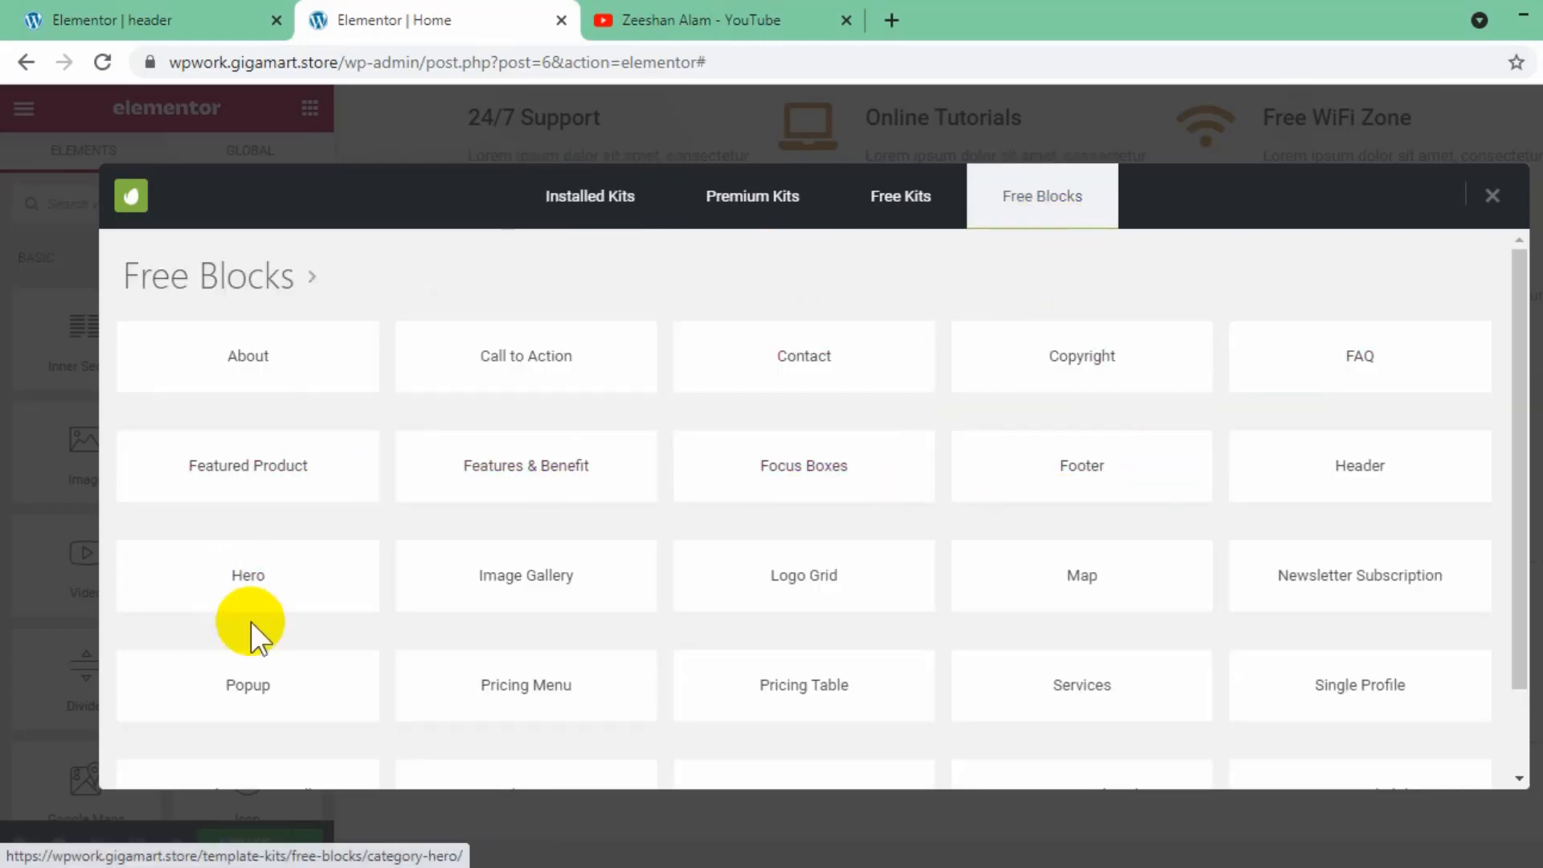
left_click(340, 384)
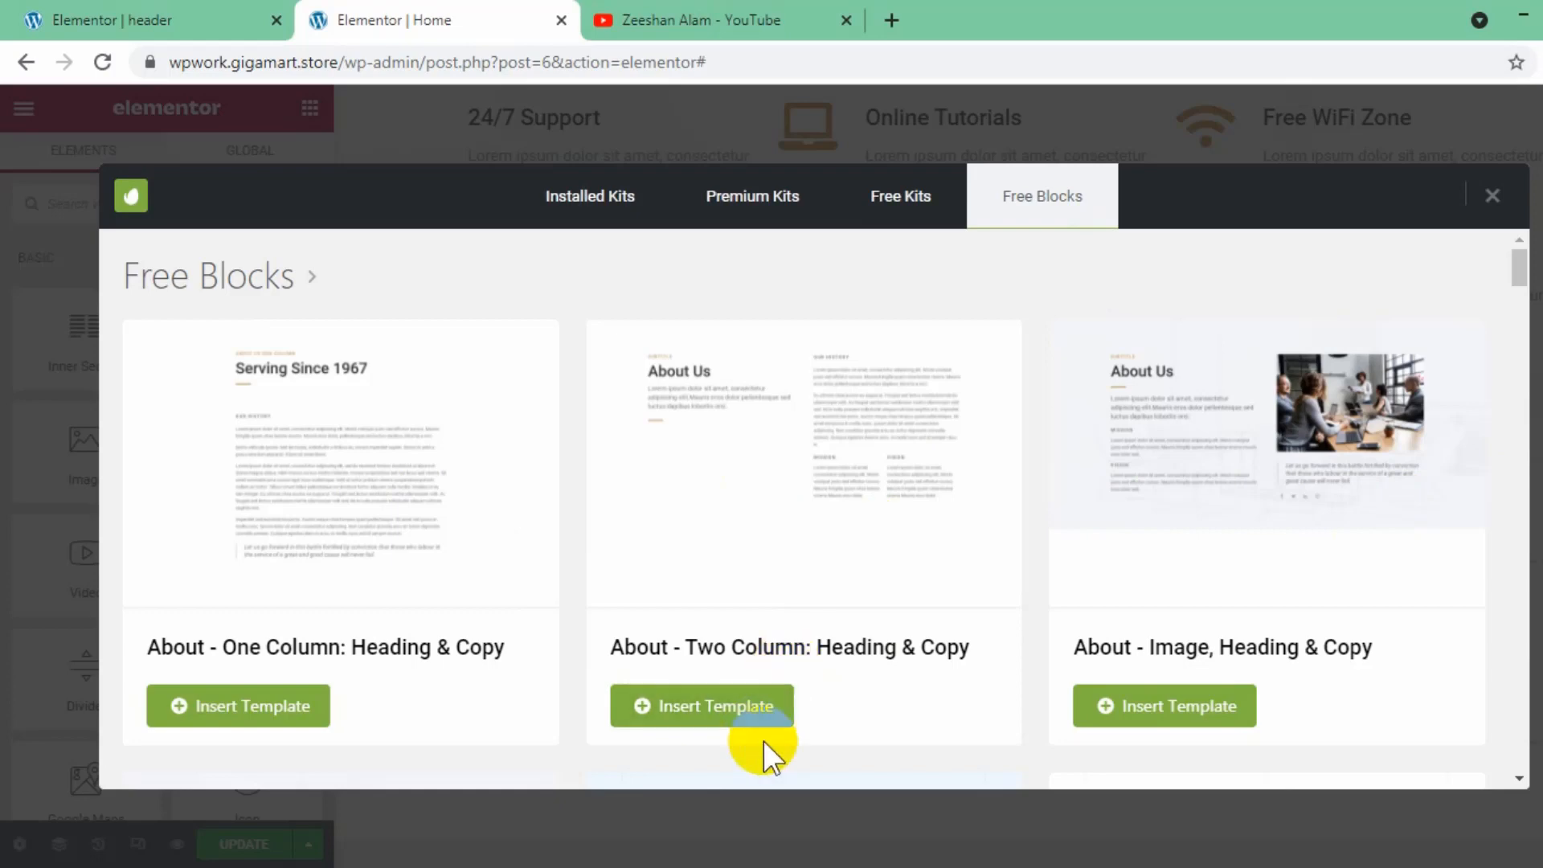
scroll(1299, 523, "down", 3)
scroll(1300, 523, "down", 2)
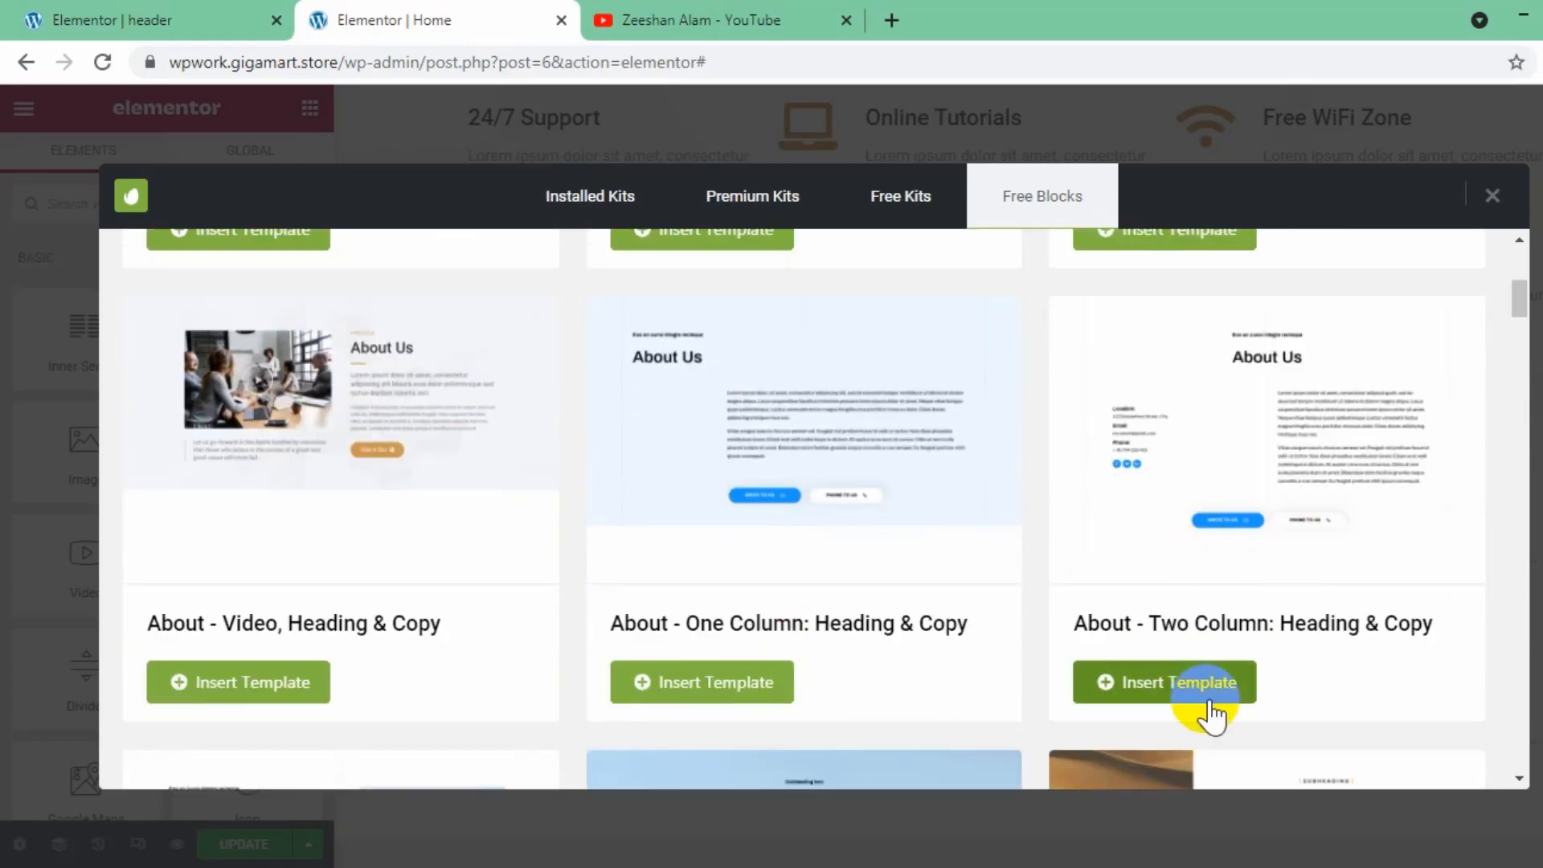
left_click(1240, 697)
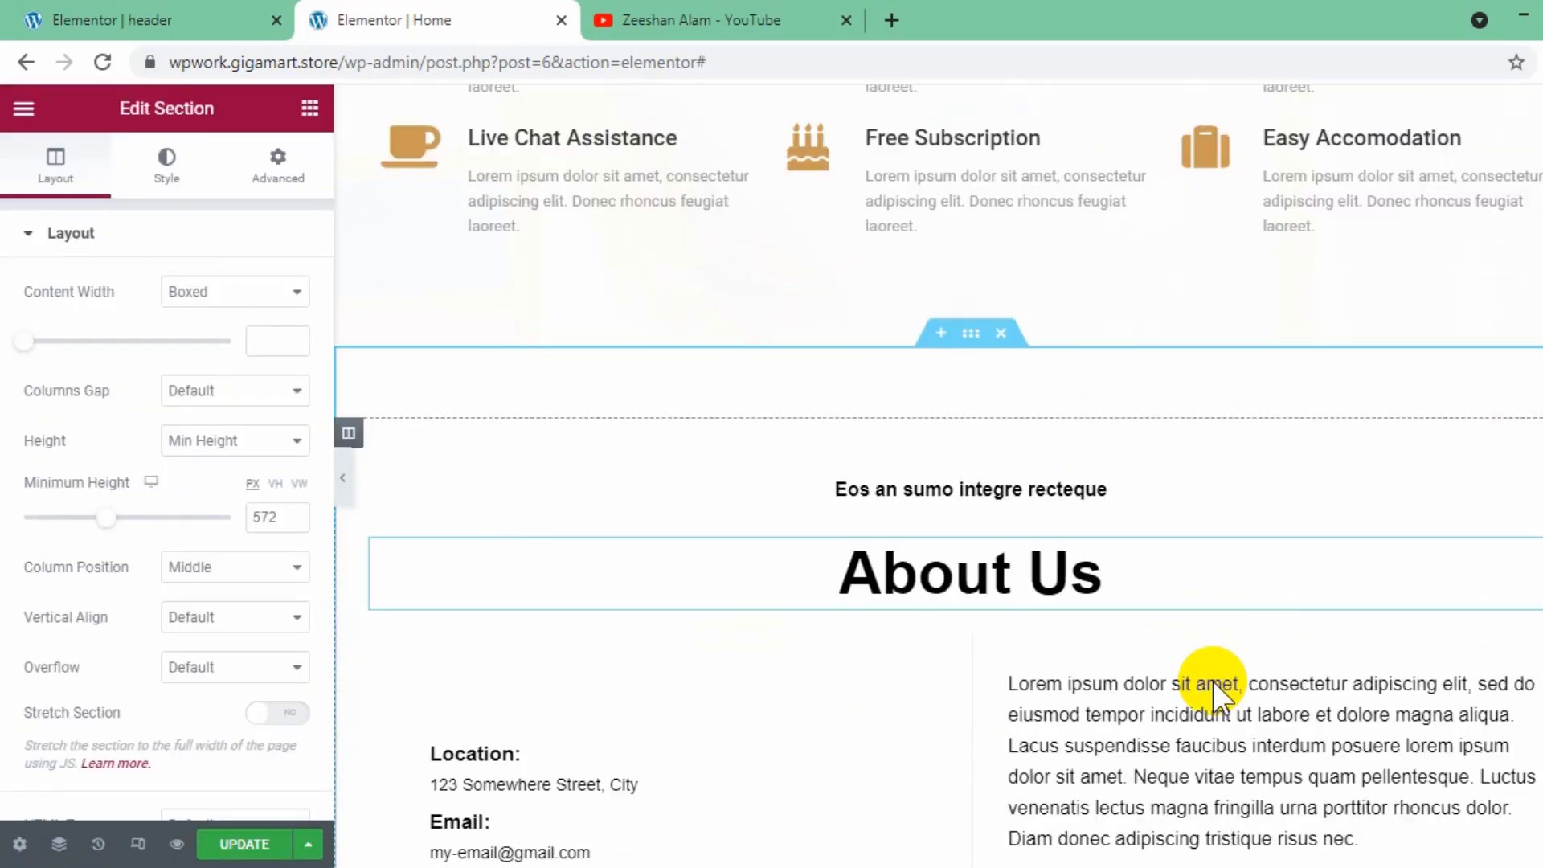
- Insert the free Envato Elements Contact block with the blue message form below the About Us section
scroll(1213, 683, "down", 3)
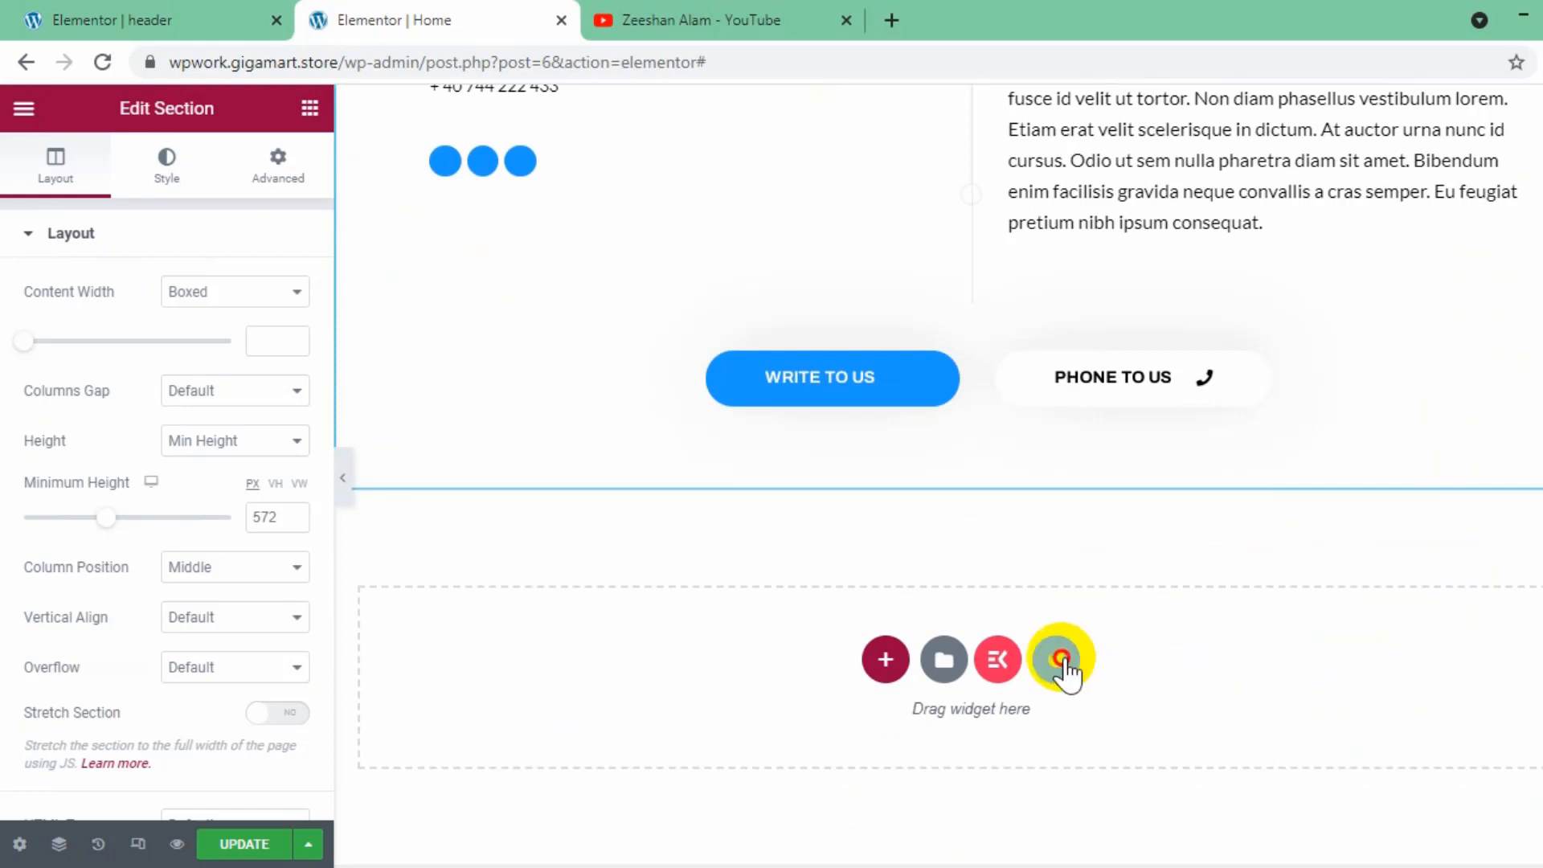
left_click(1061, 660)
left_click(1040, 200)
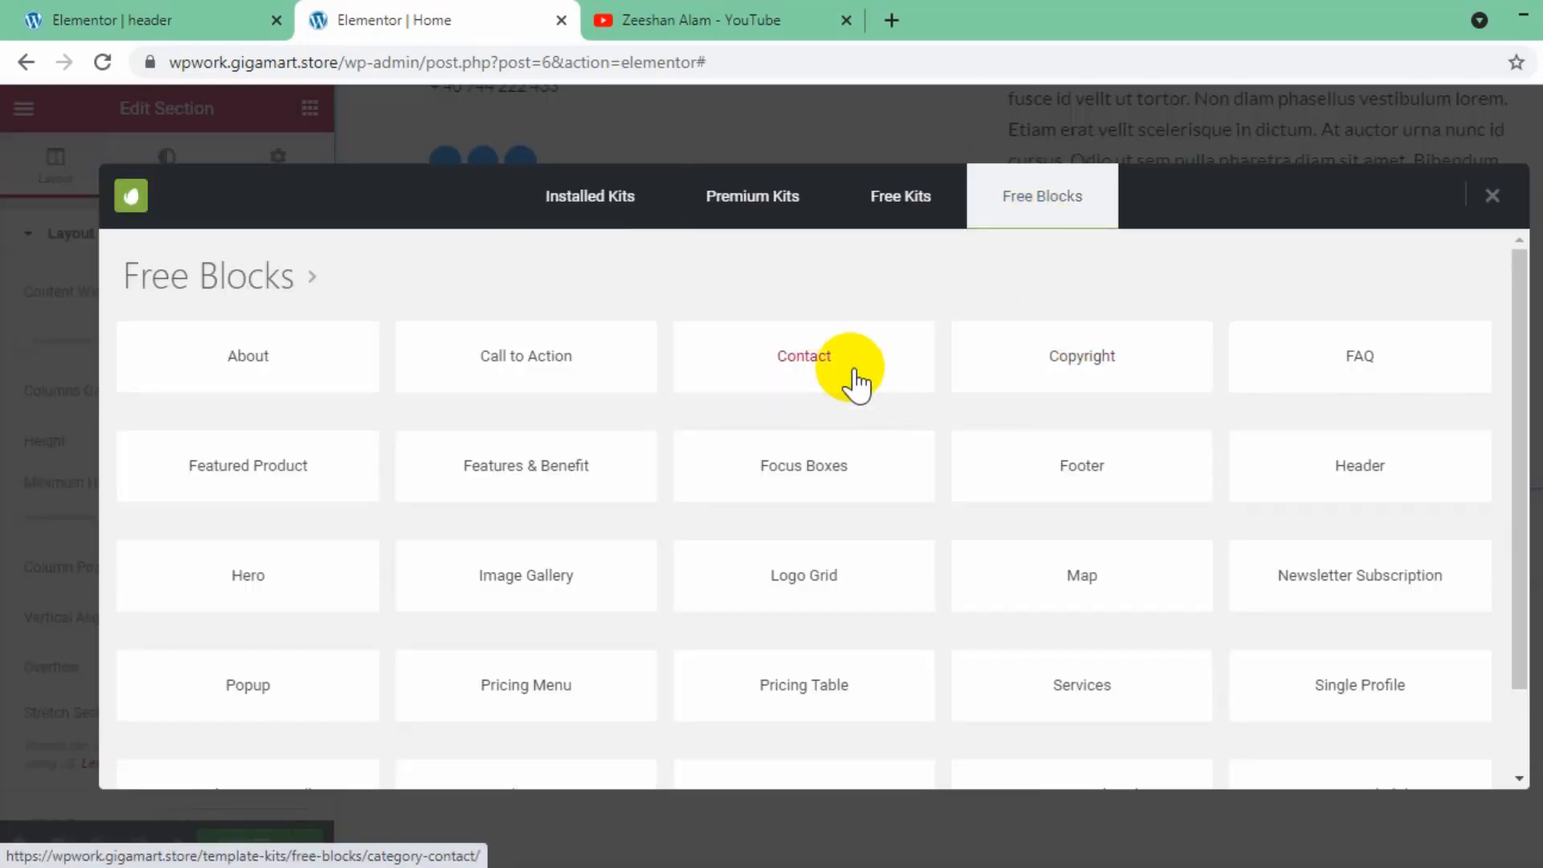
left_click(856, 380)
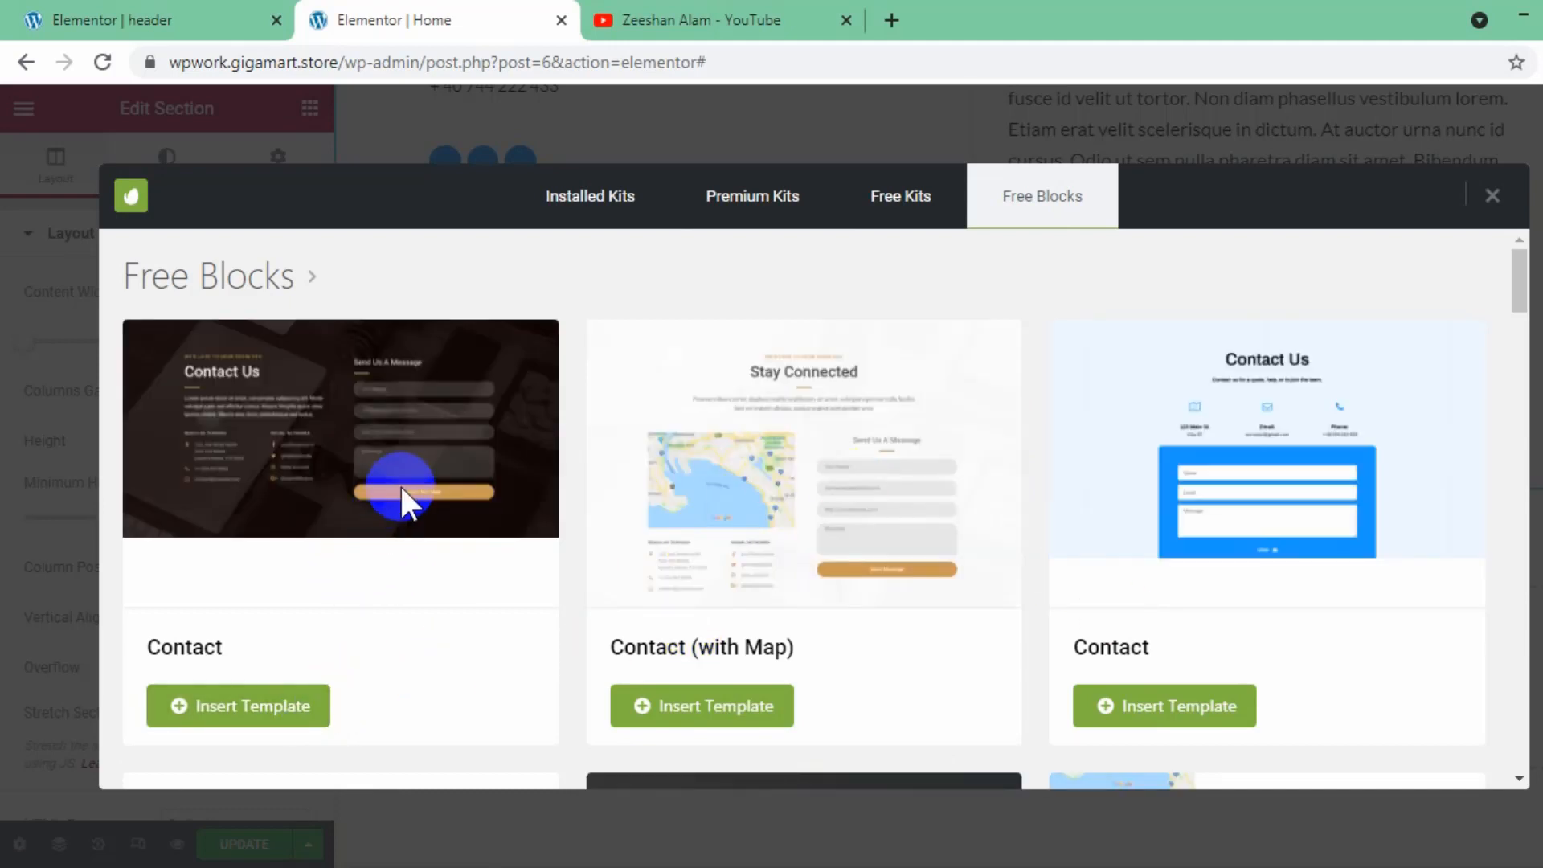
left_click(1233, 723)
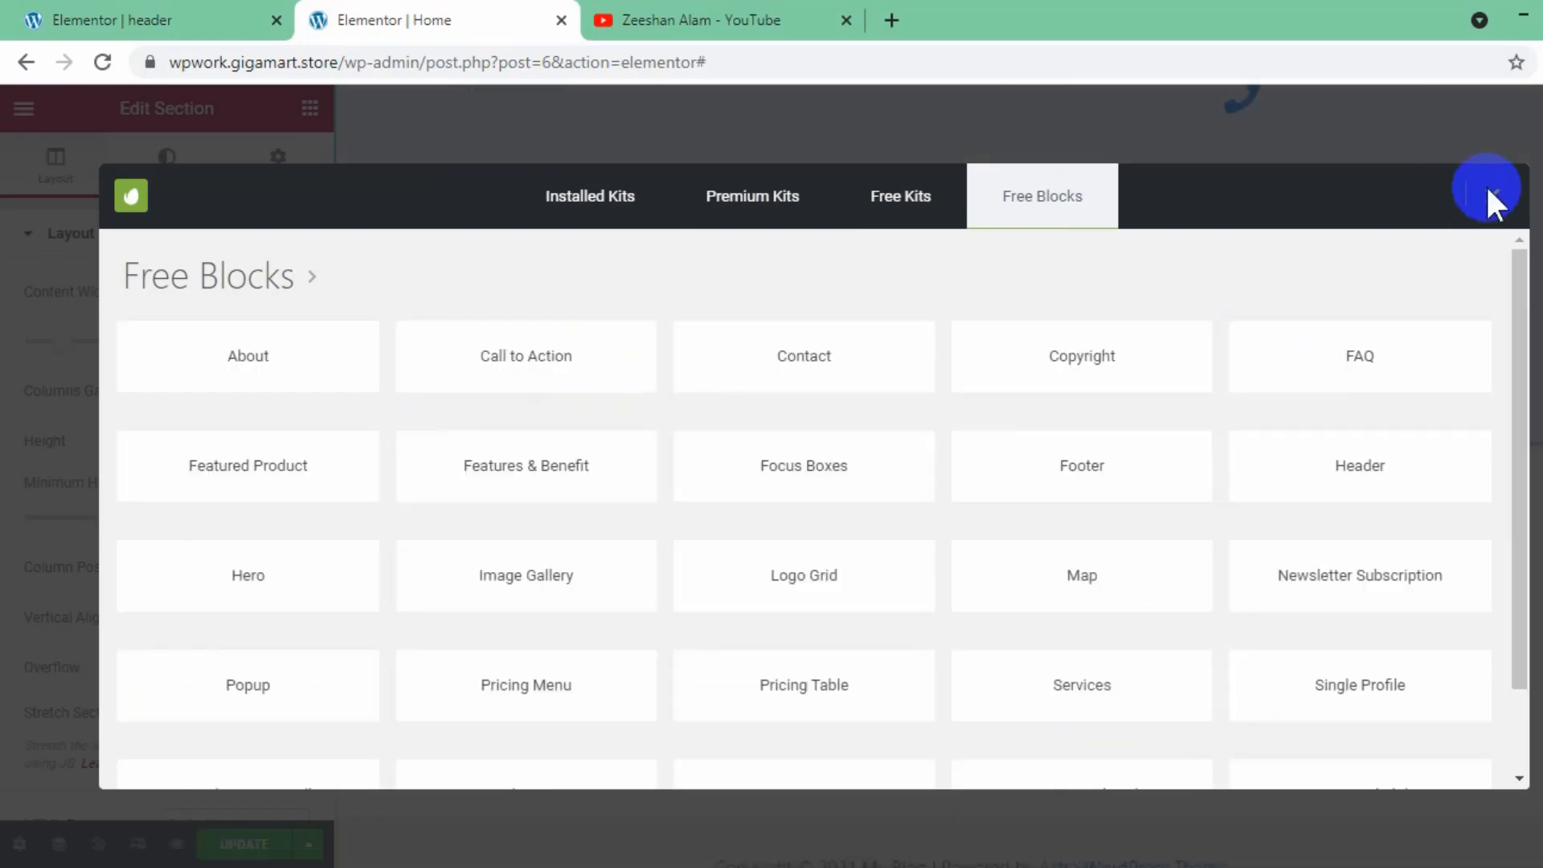
- Insert the dark free Call to Action block with the pink button below the Contact section
left_click(1489, 198)
left_click(1057, 614)
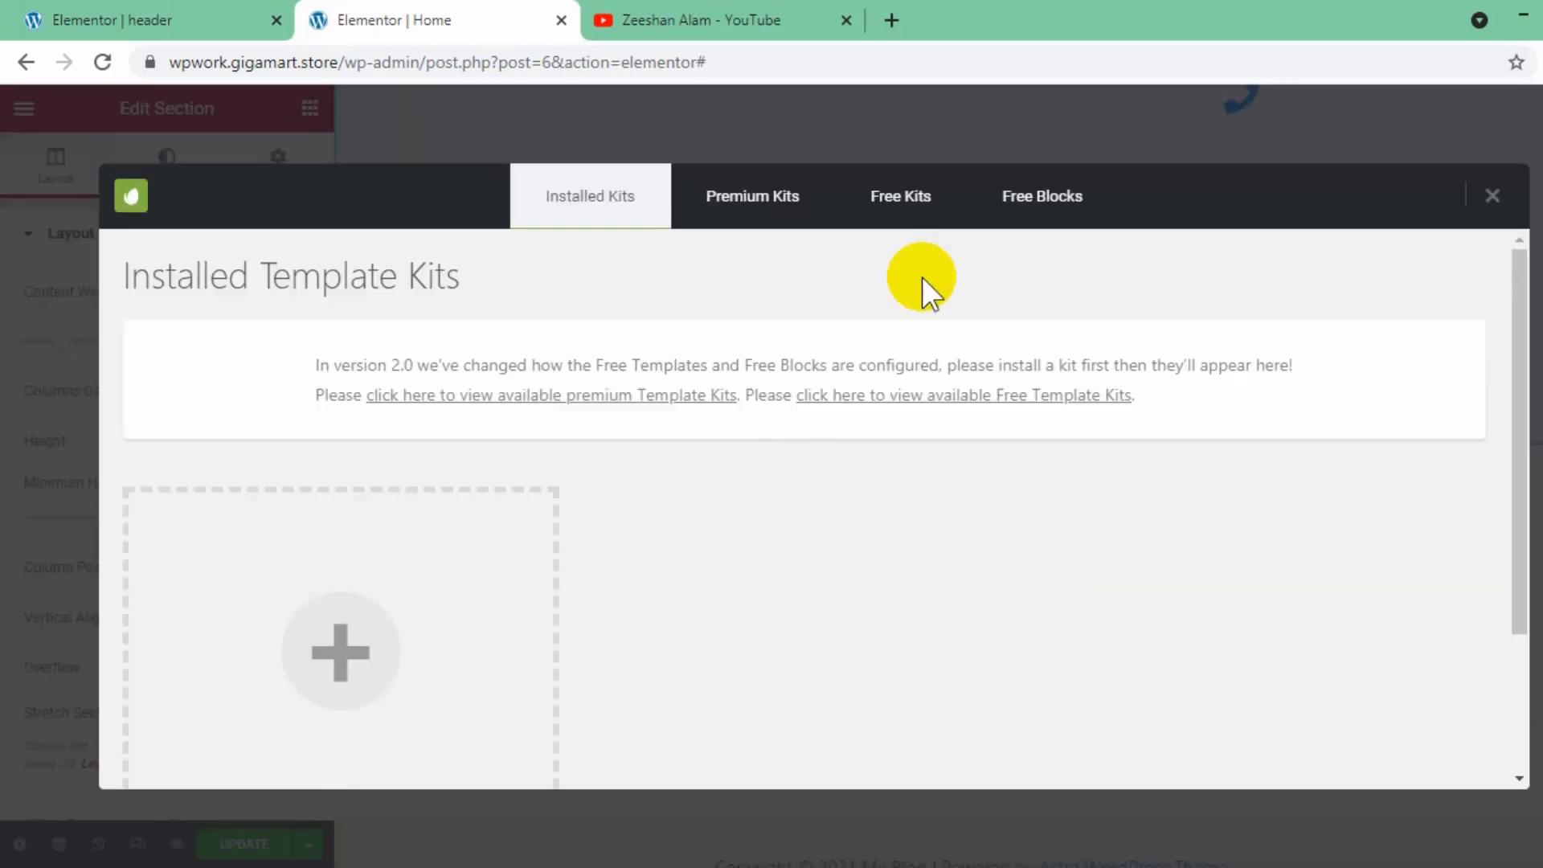
left_click(1025, 233)
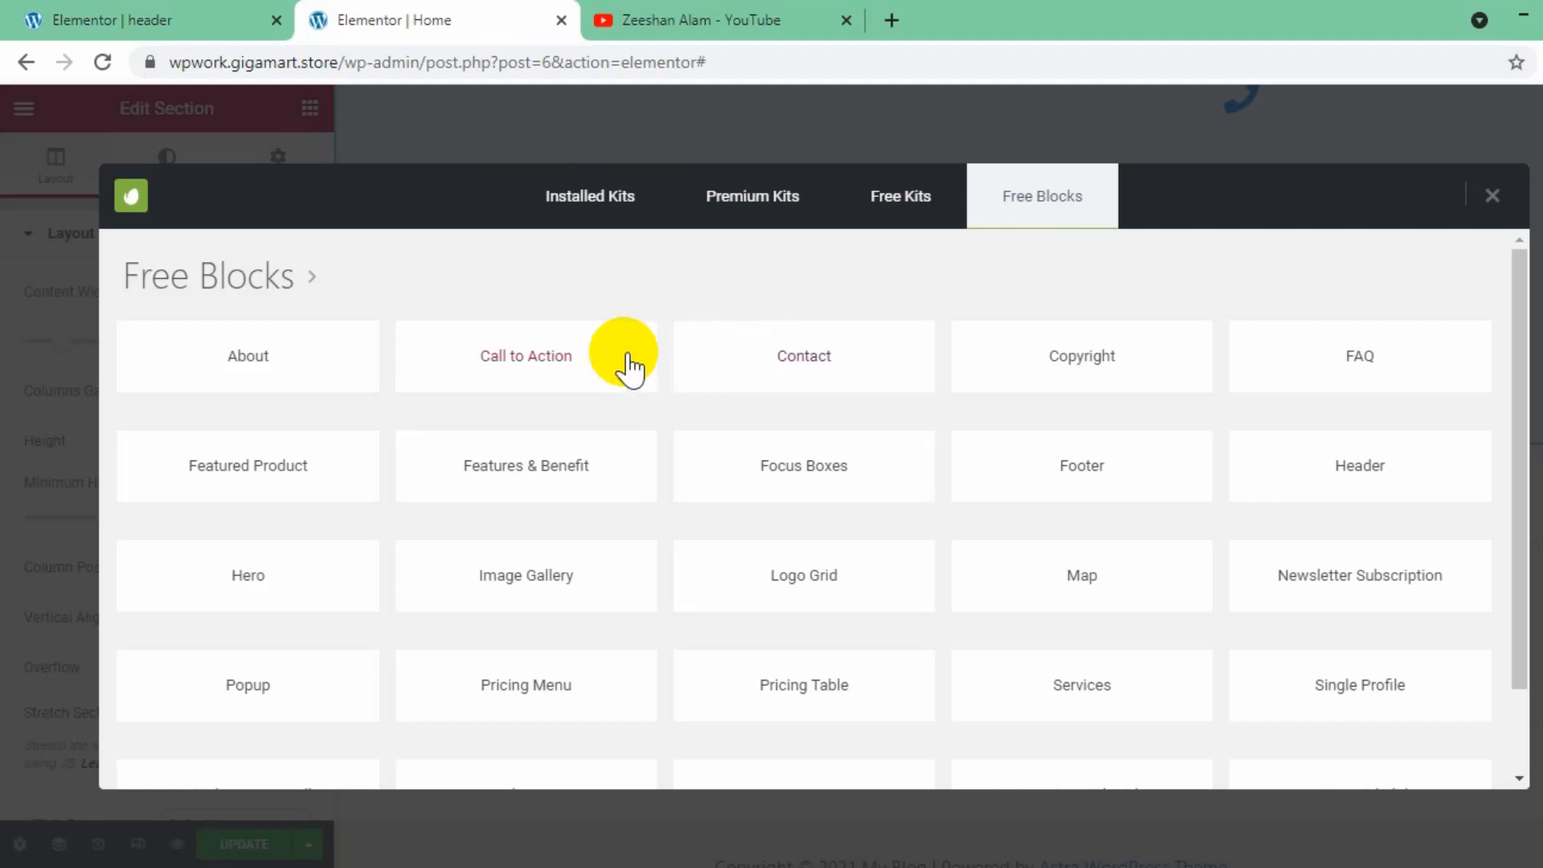
left_click(628, 364)
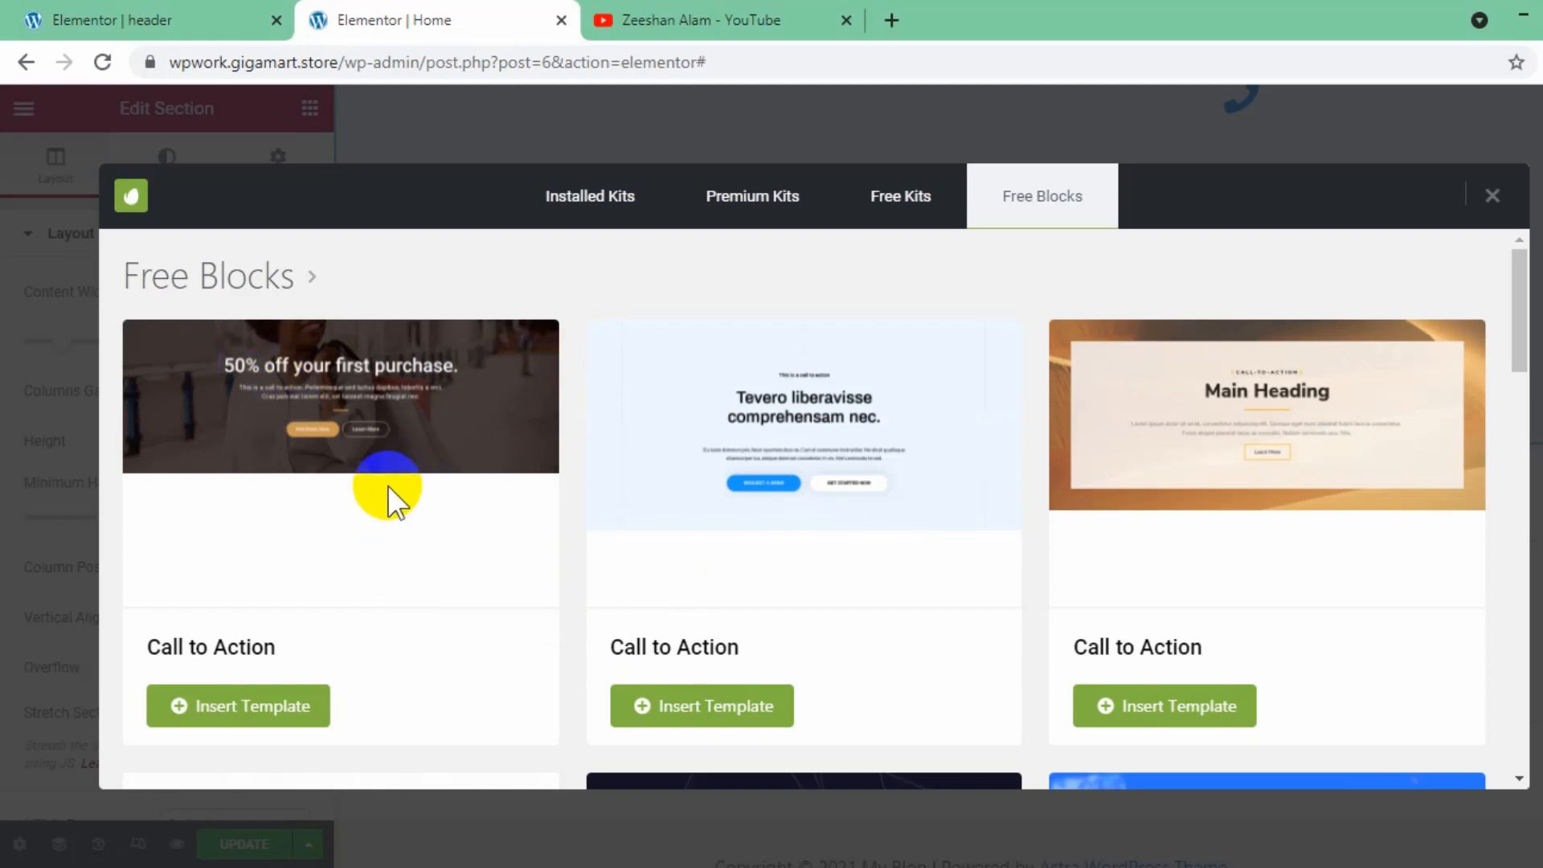
scroll(387, 485, "down", 6)
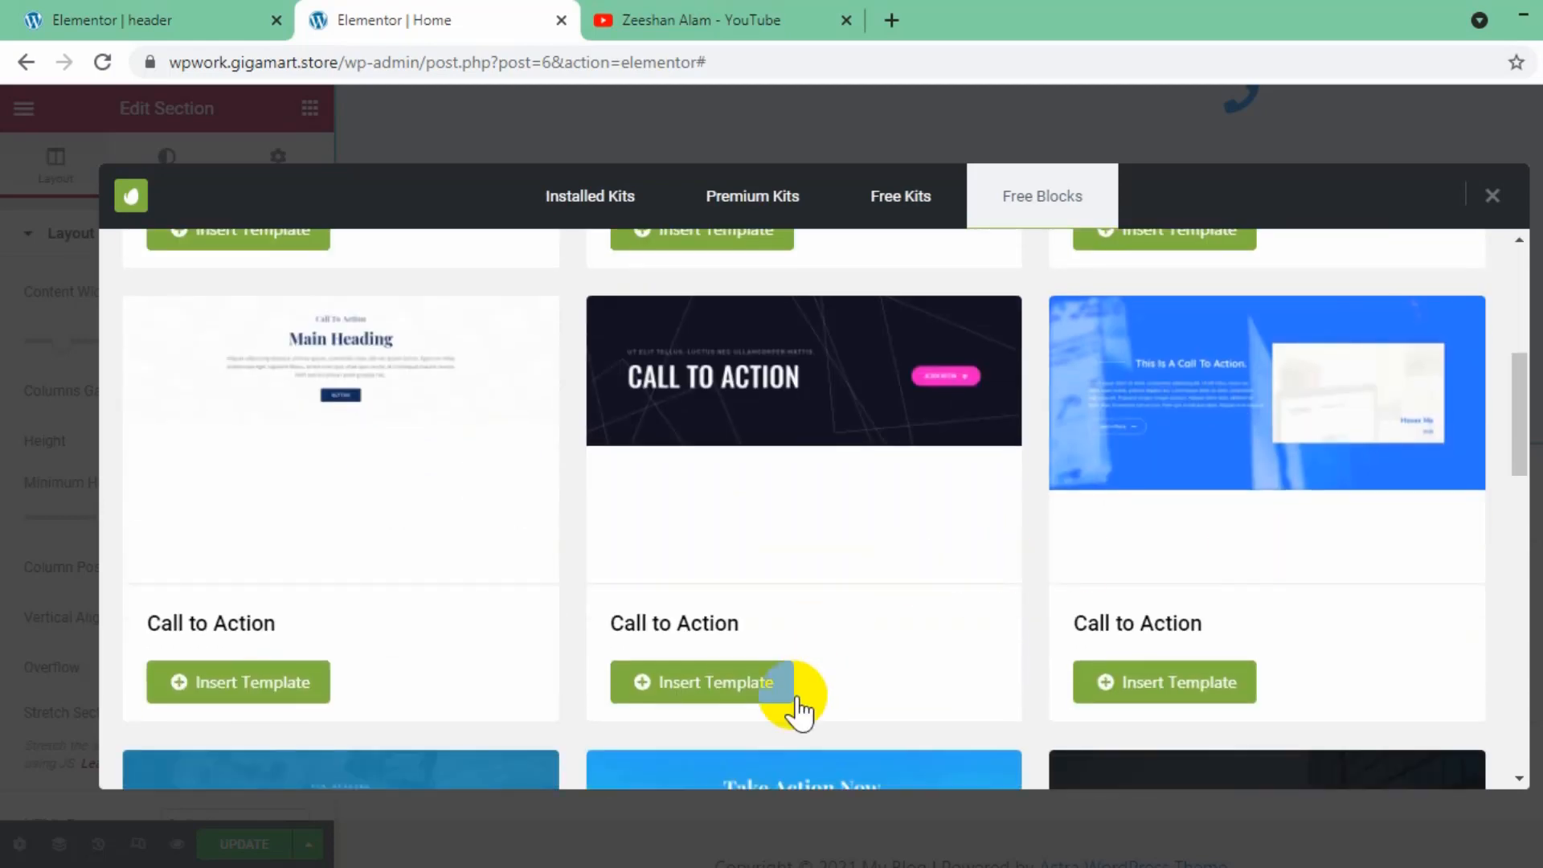
left_click(777, 691)
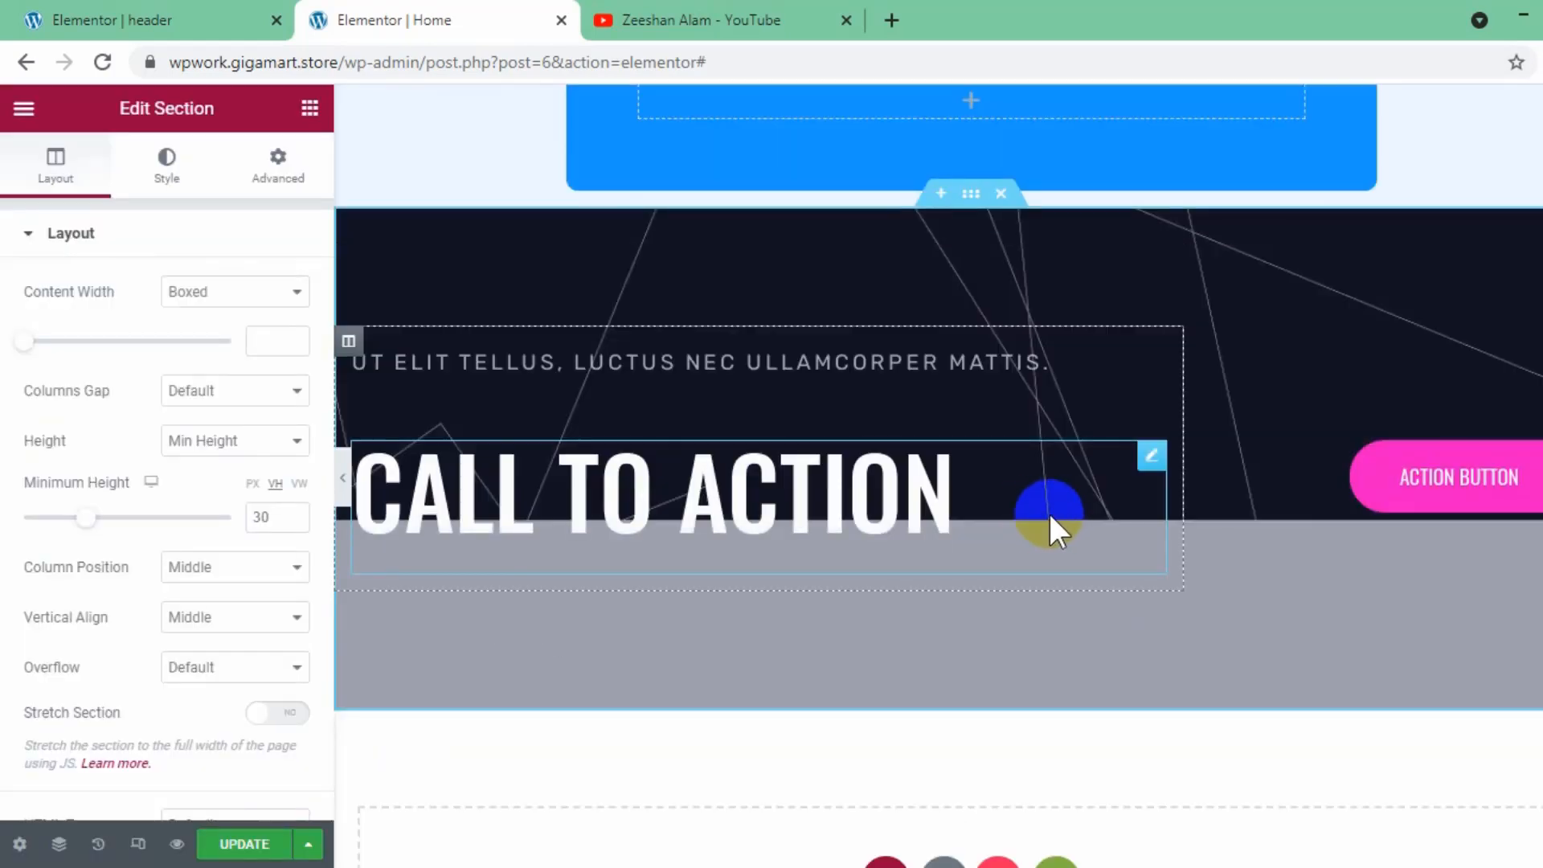
- Replace the Call to Action section's heading text with "SUBSCRIBE HERE"
left_click(510, 472)
left_click(99, 322)
double_click(100, 322)
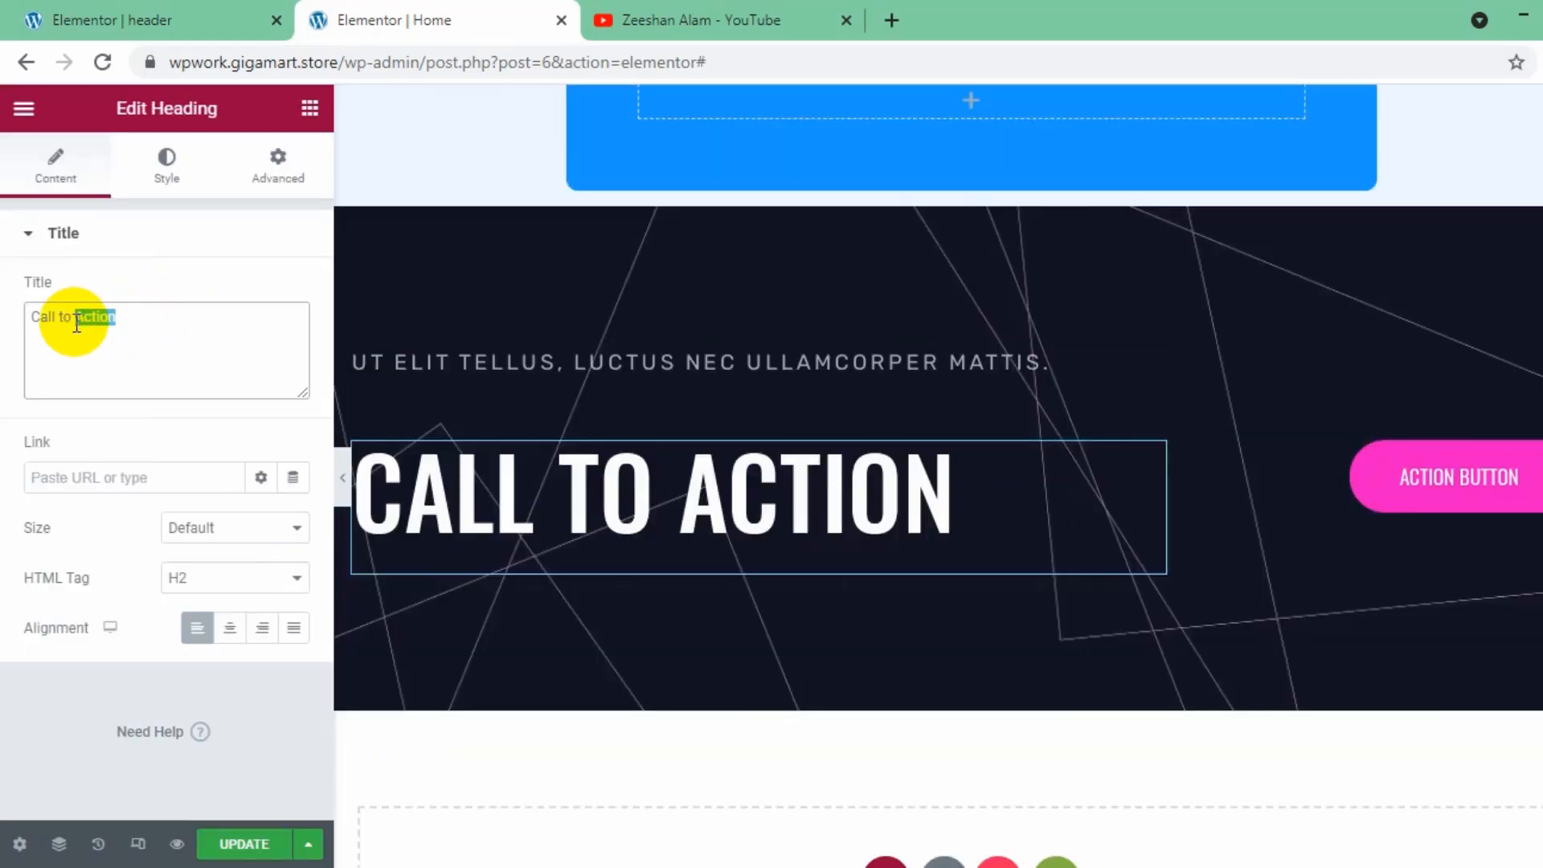
type("T")
key("BackSpace")
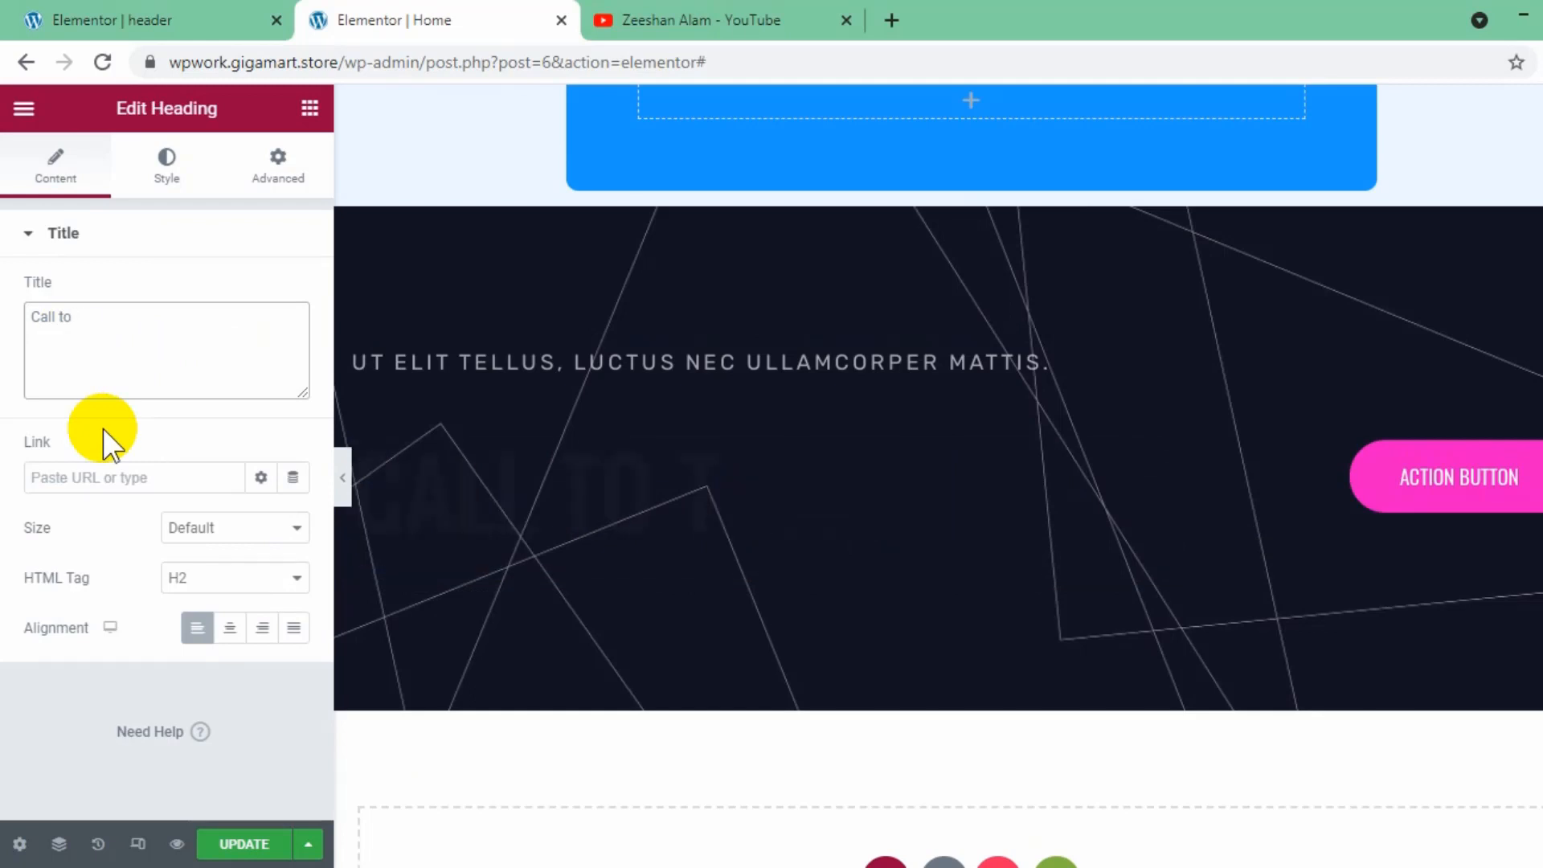
key("BackSpace")
key("BackSpace")
key("BackSpace")
key("BackSpace")
key("BackSpace")
key("BackSpace")
key("BackSpace")
key("BackSpace")
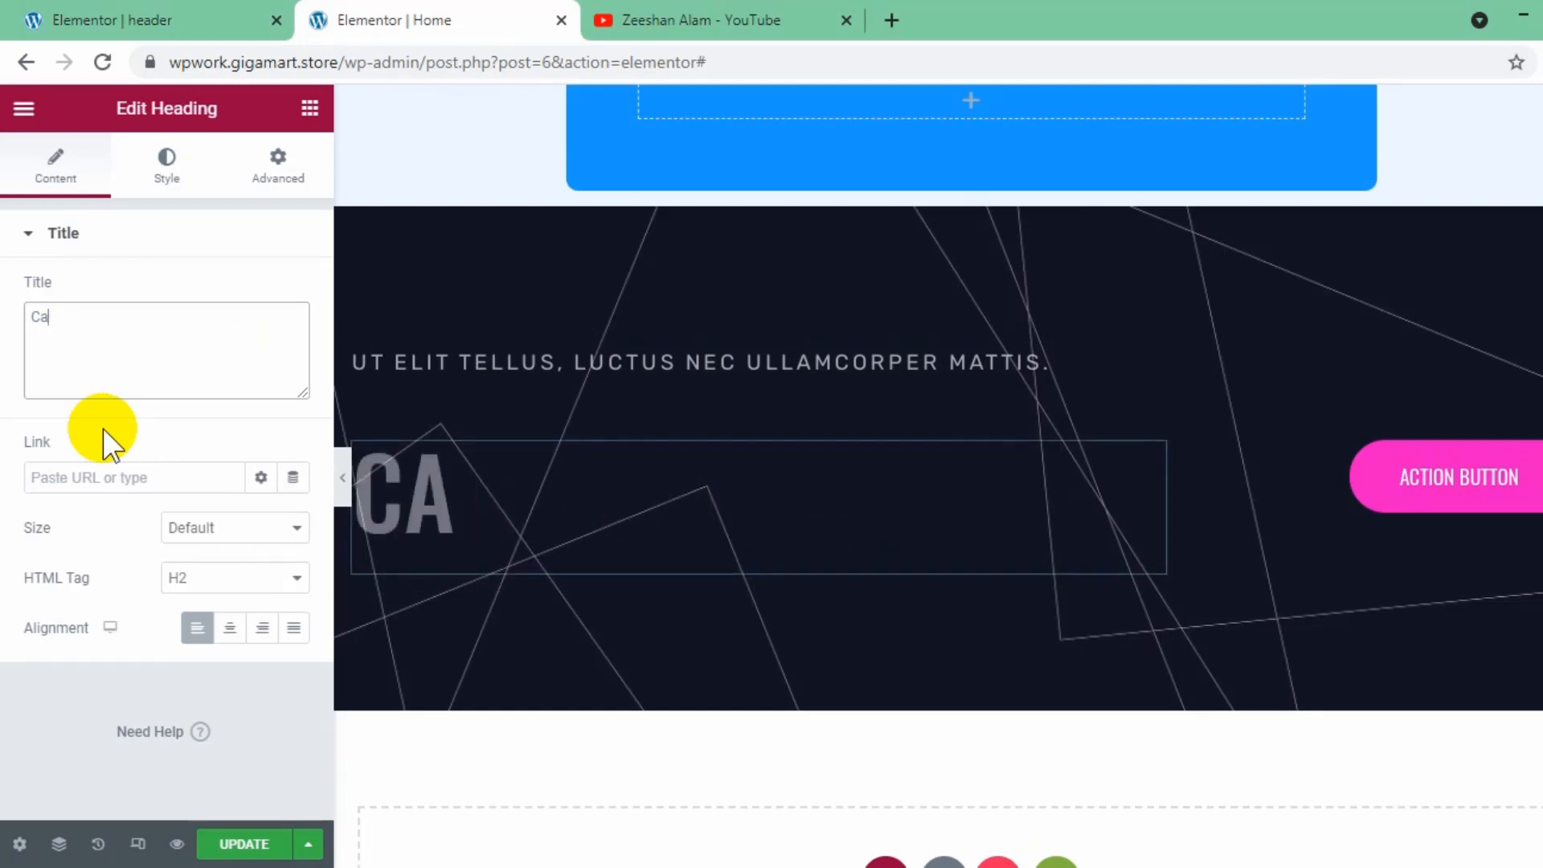
type("SU")
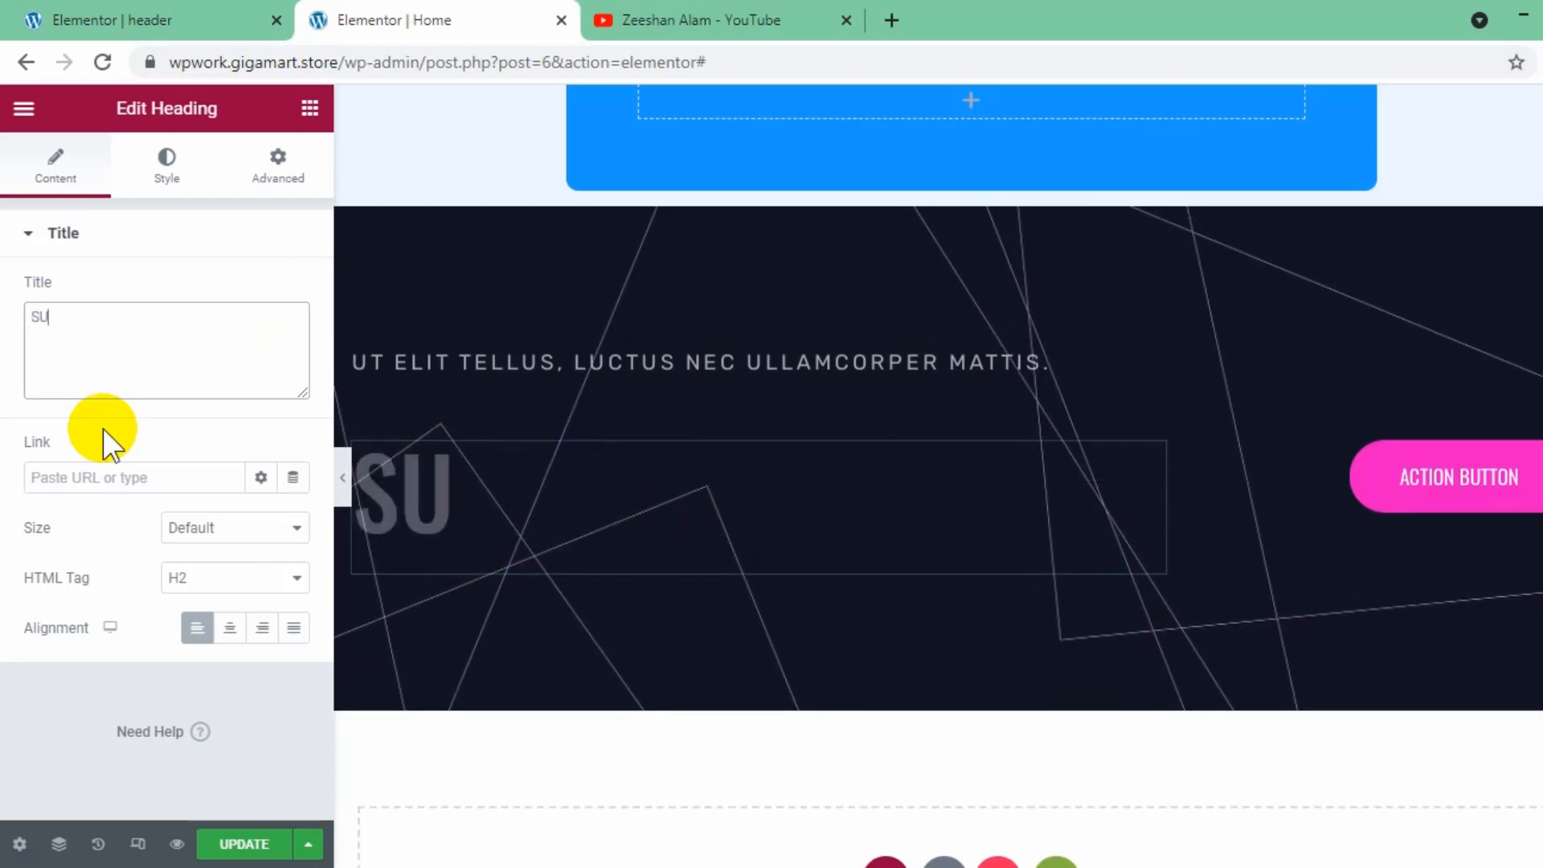
type("BSCRIBE")
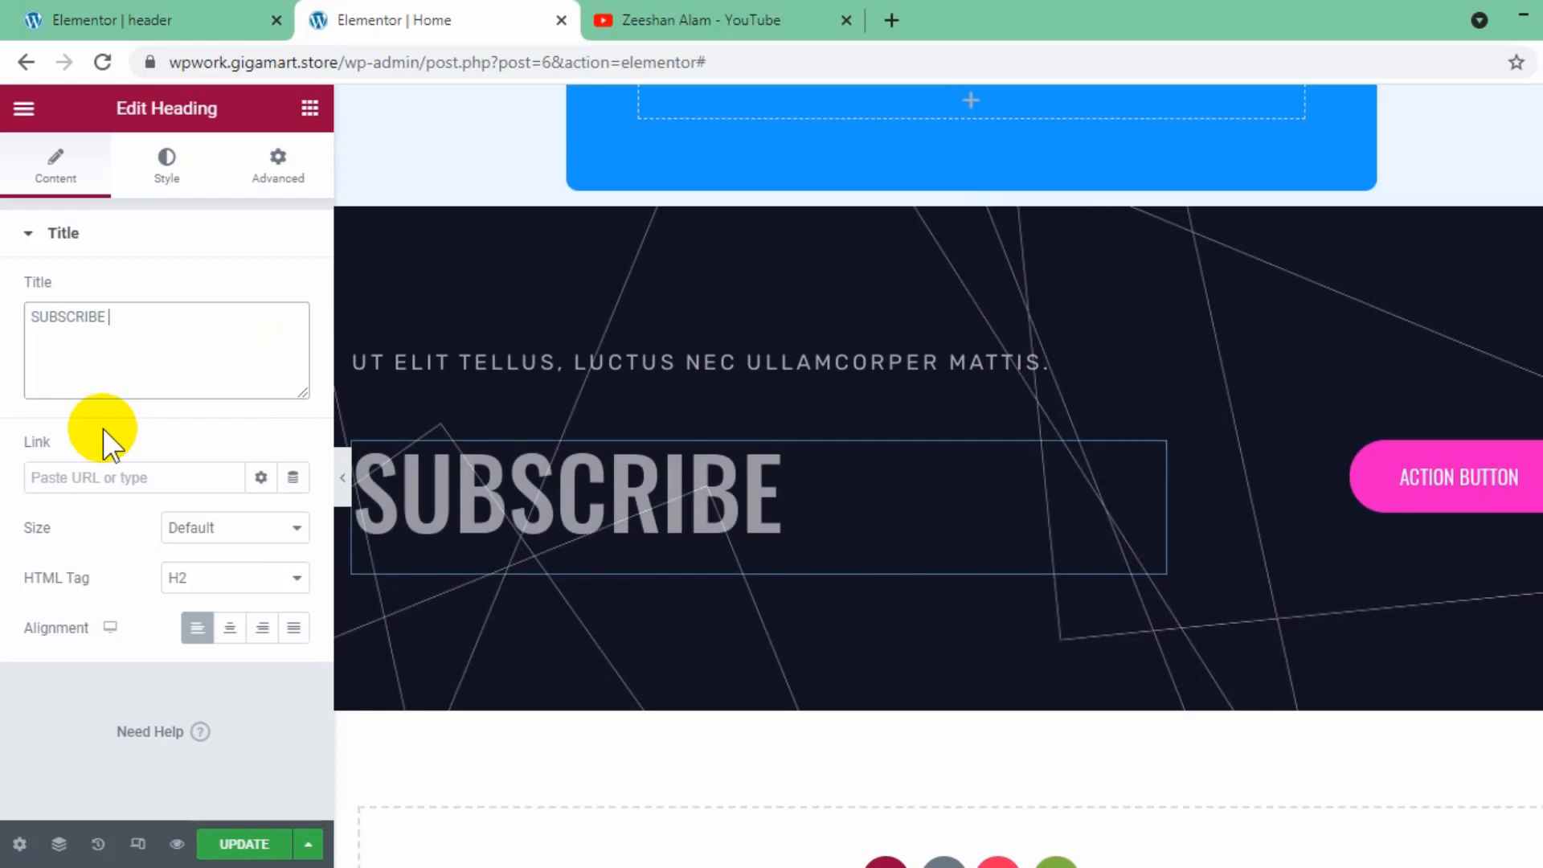
type(" HERE")
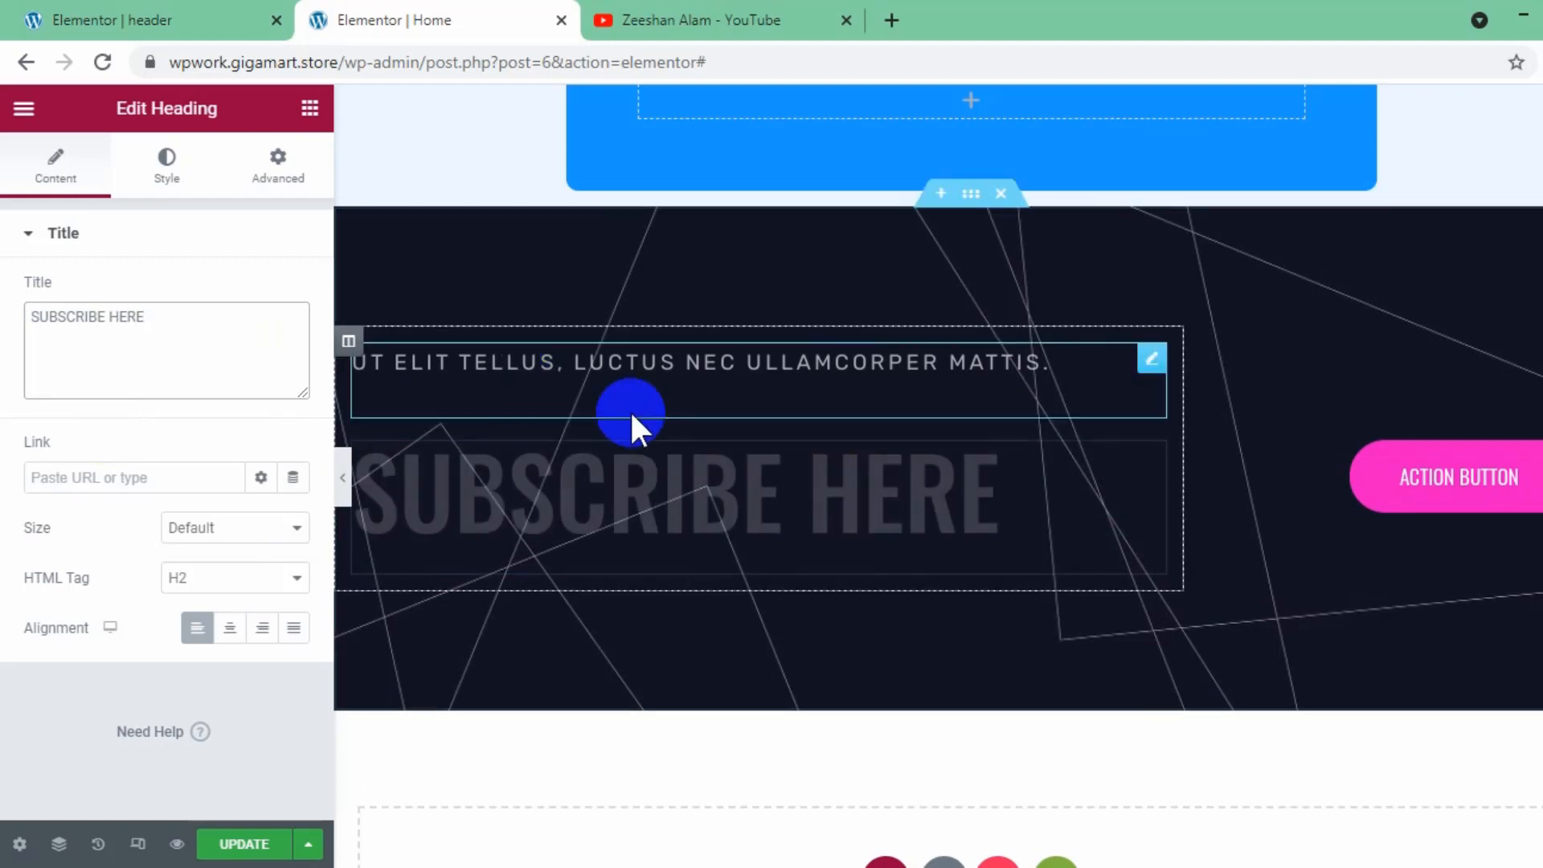
- Change the call to action button's text to "SUBSCRIBE", copying the word from the section heading
left_click(1522, 476)
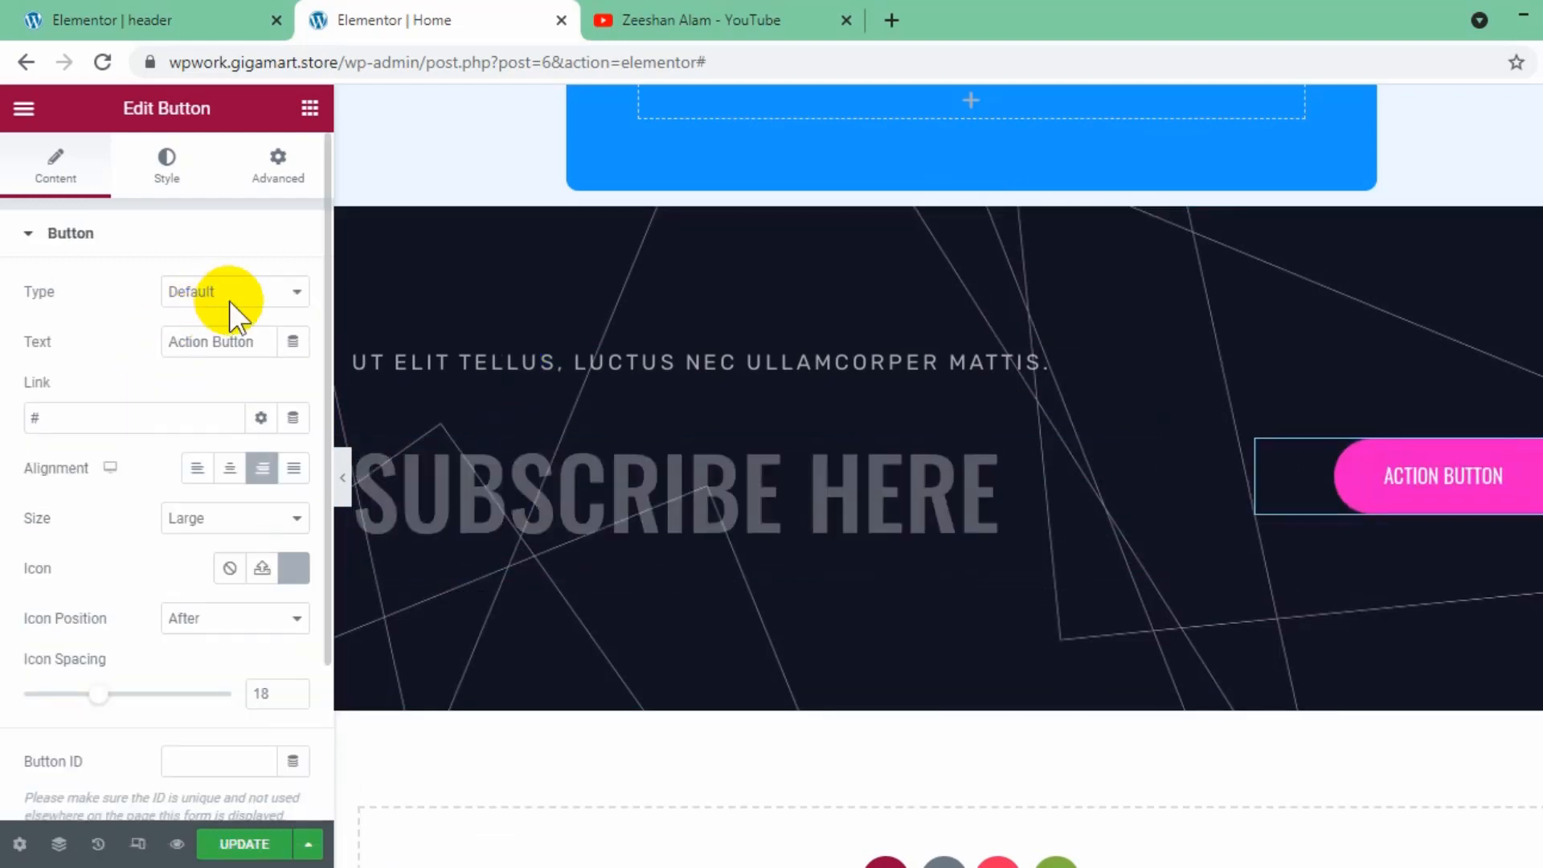
left_click(775, 499)
left_click_drag(105, 317, 12, 325)
key("ctrl+c")
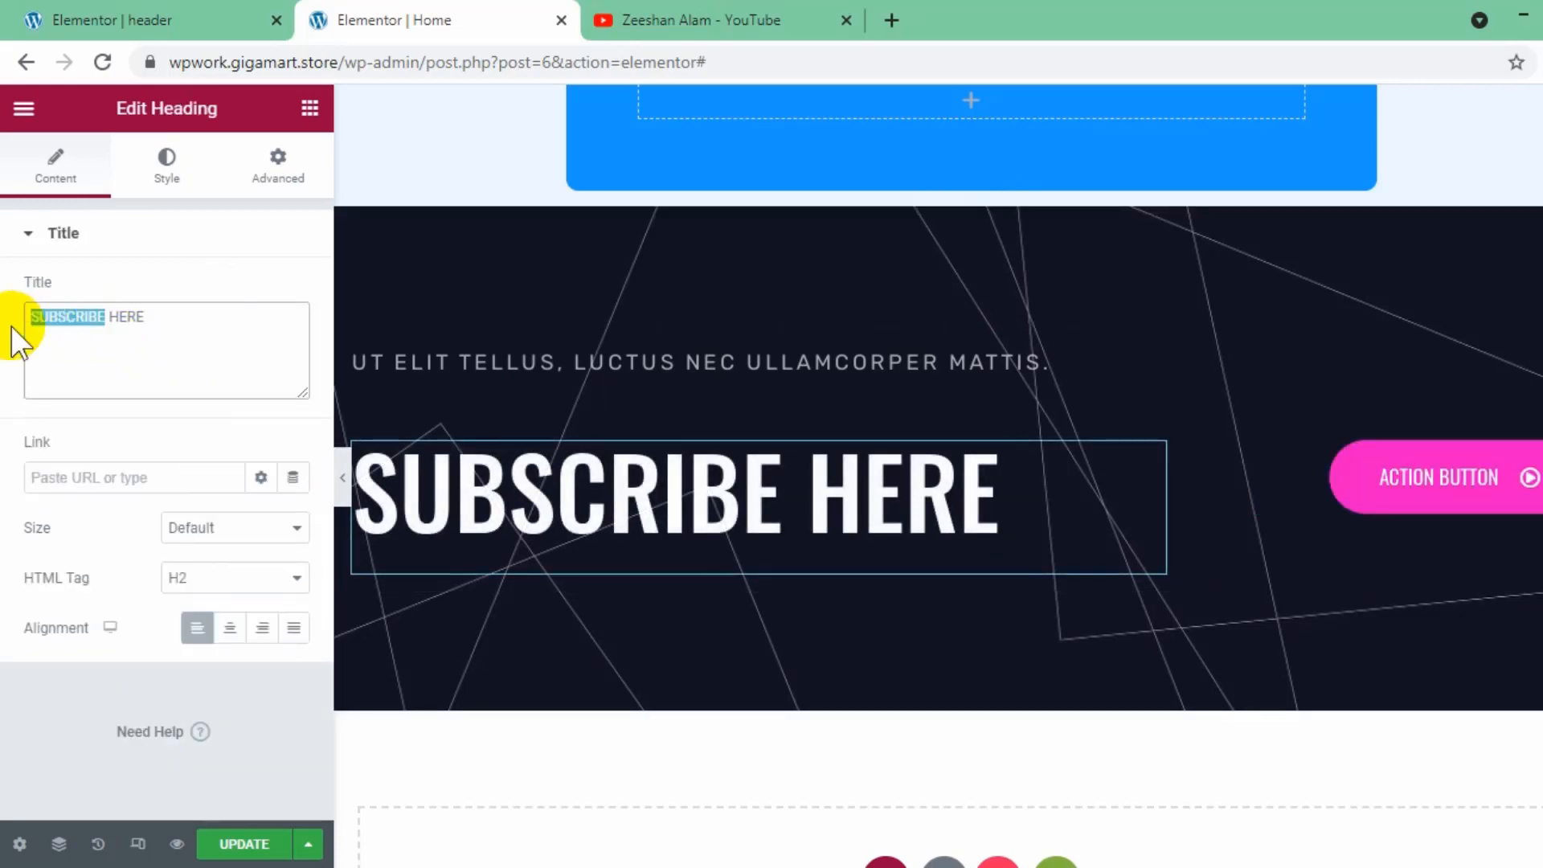
left_click(1508, 480)
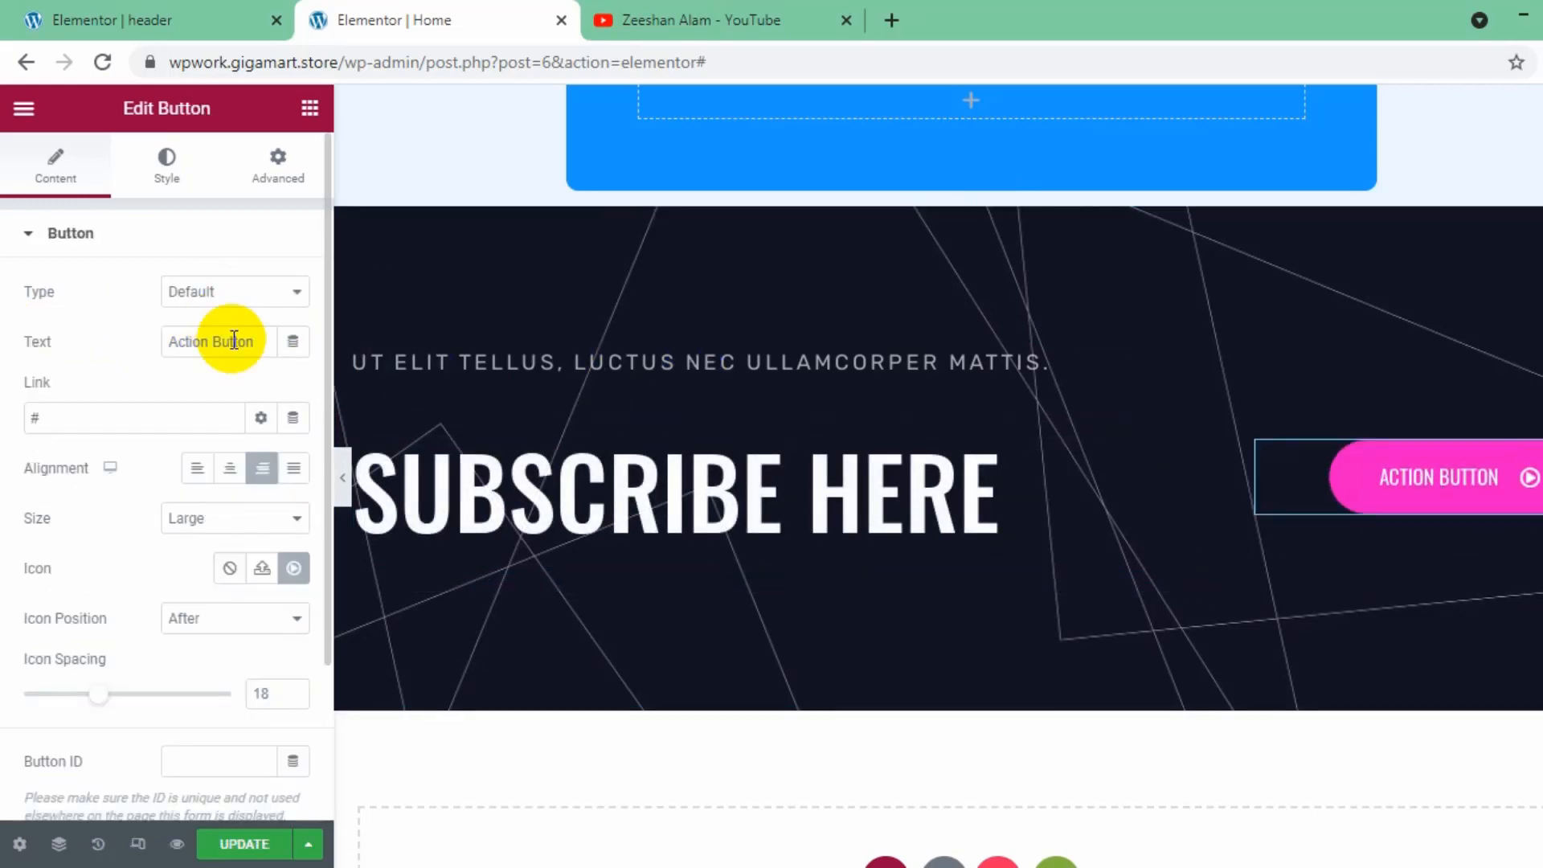
left_click(257, 345)
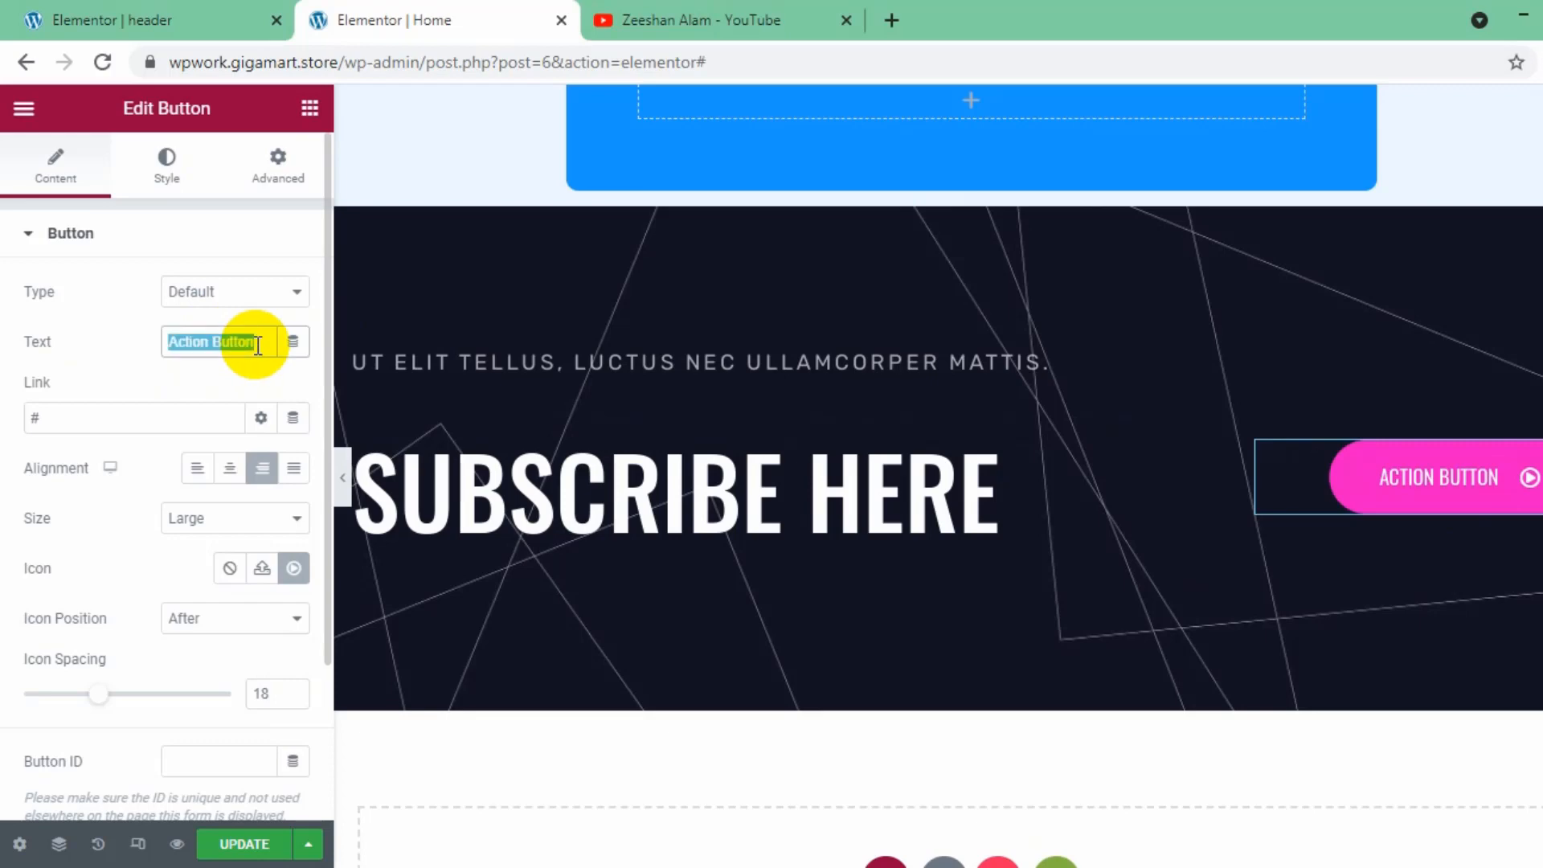
key("ctrl+v")
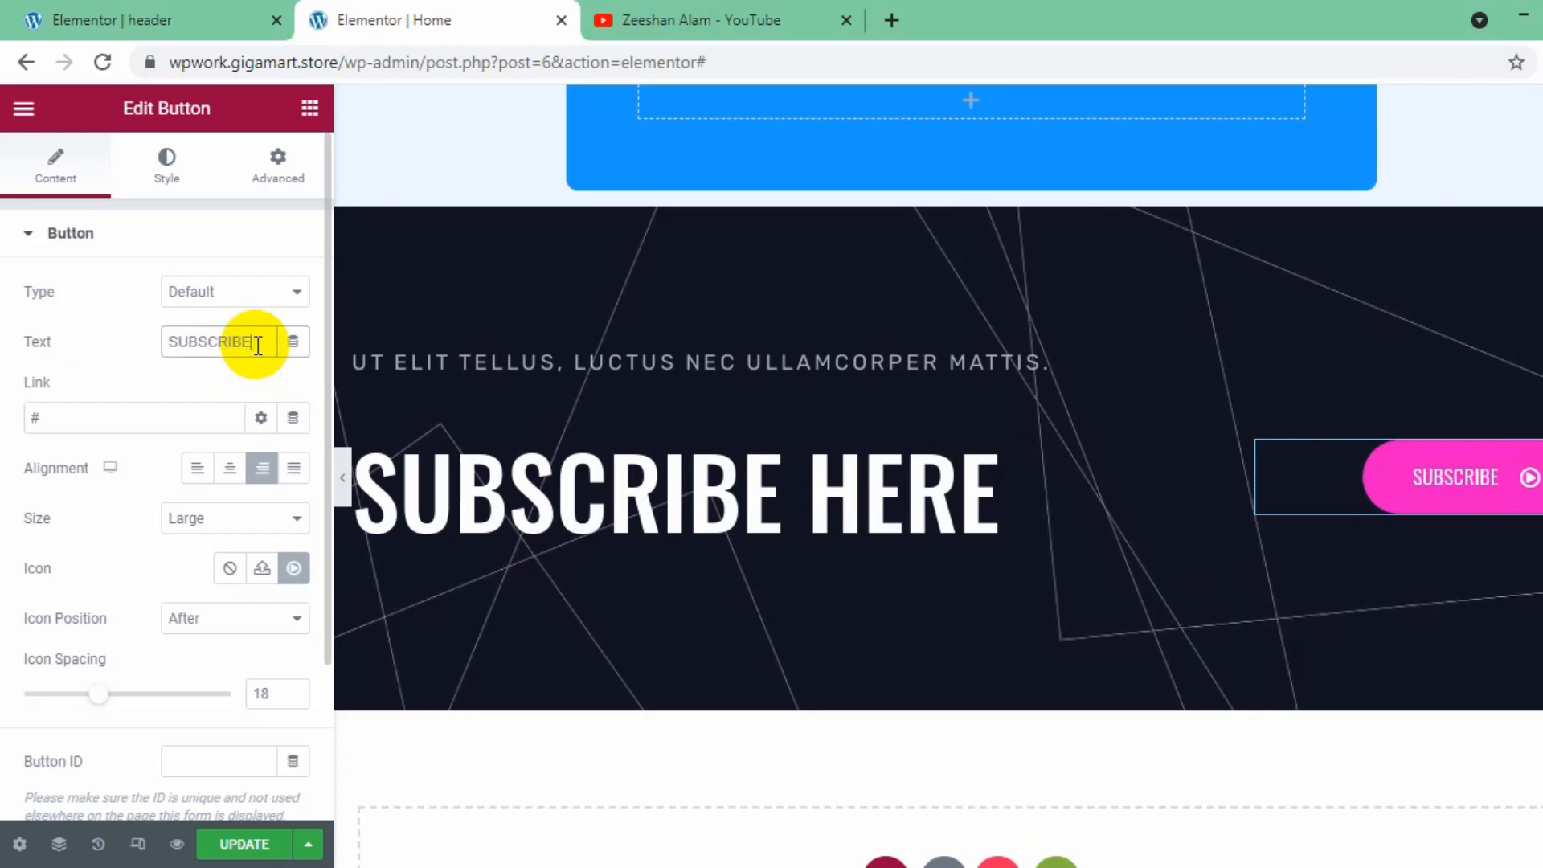
- Restyle the Subscribe button with a blue background colour and a blue border colour
left_click(185, 170)
scroll(639, 643, "up", 10)
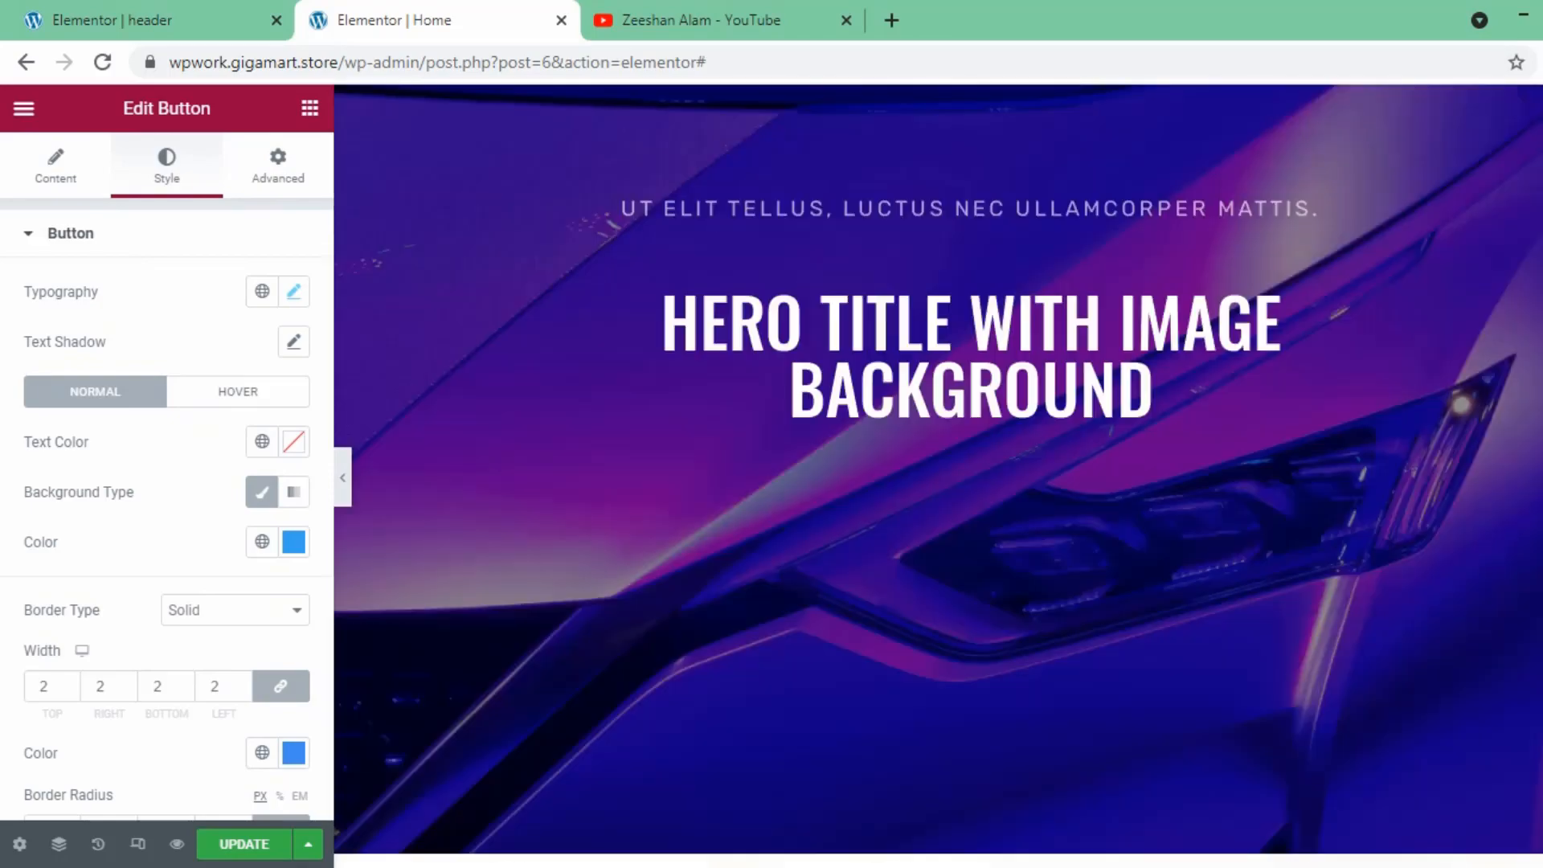
scroll(937, 474, "up", 2)
scroll(938, 474, "down", 20)
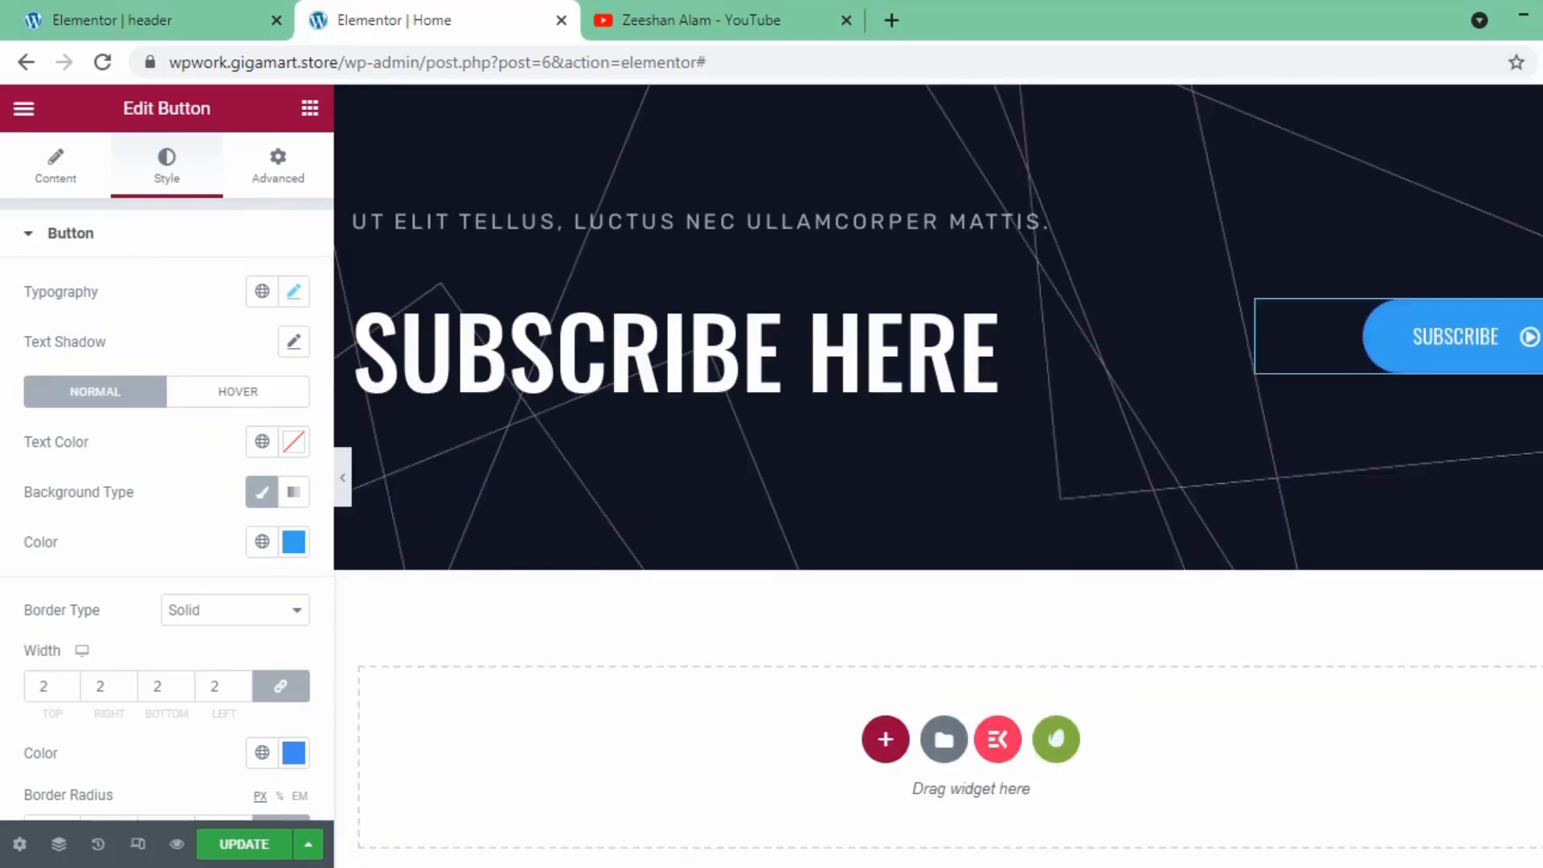
scroll(1039, 337, "up", 20)
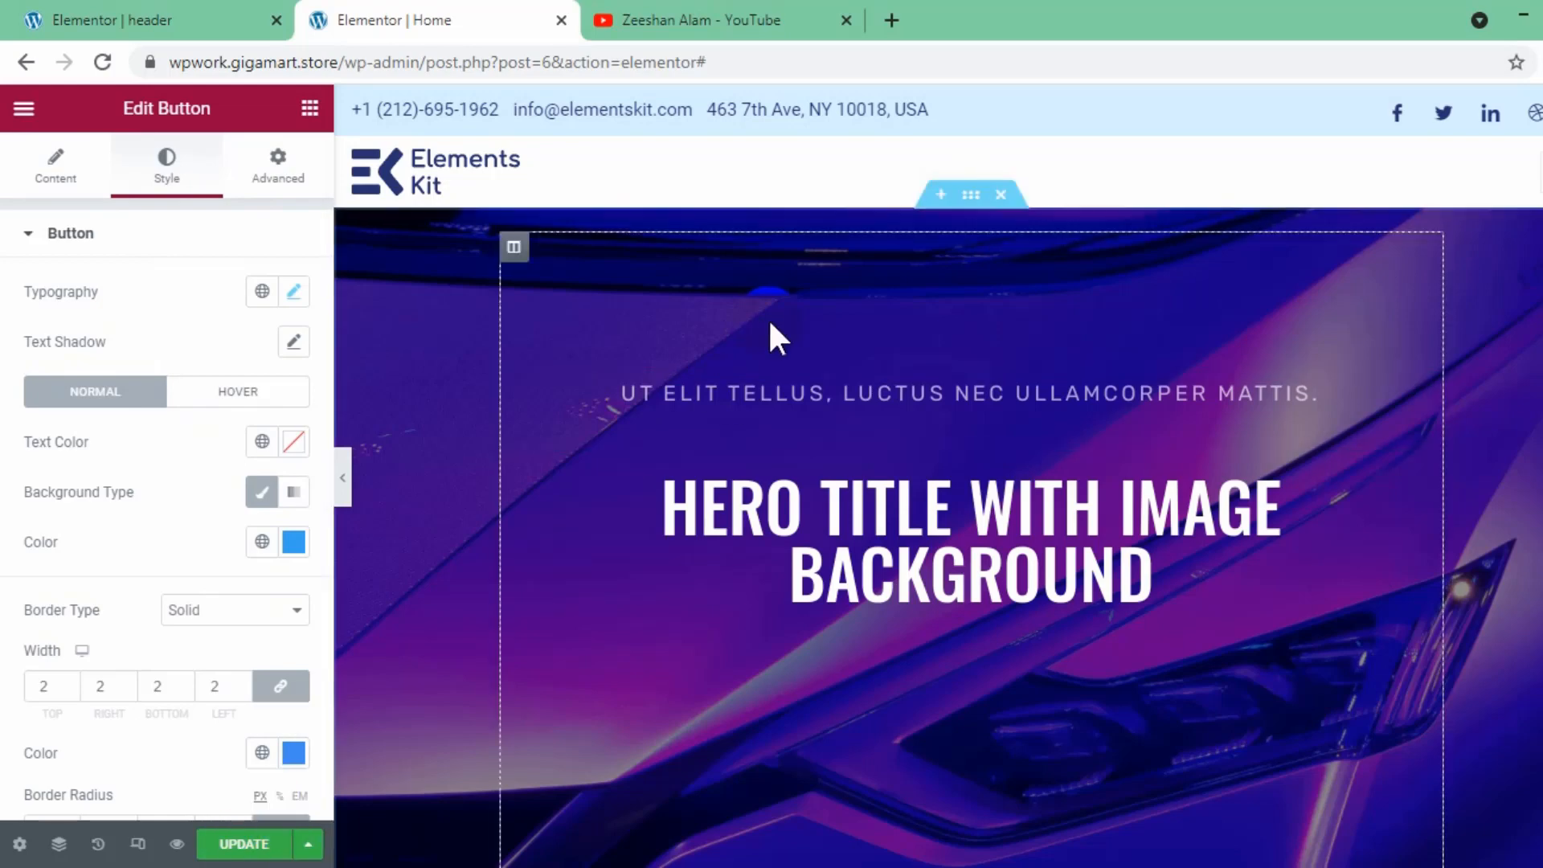
- Set the hero section's CSS ID to "home" in lowercase
left_click(973, 196)
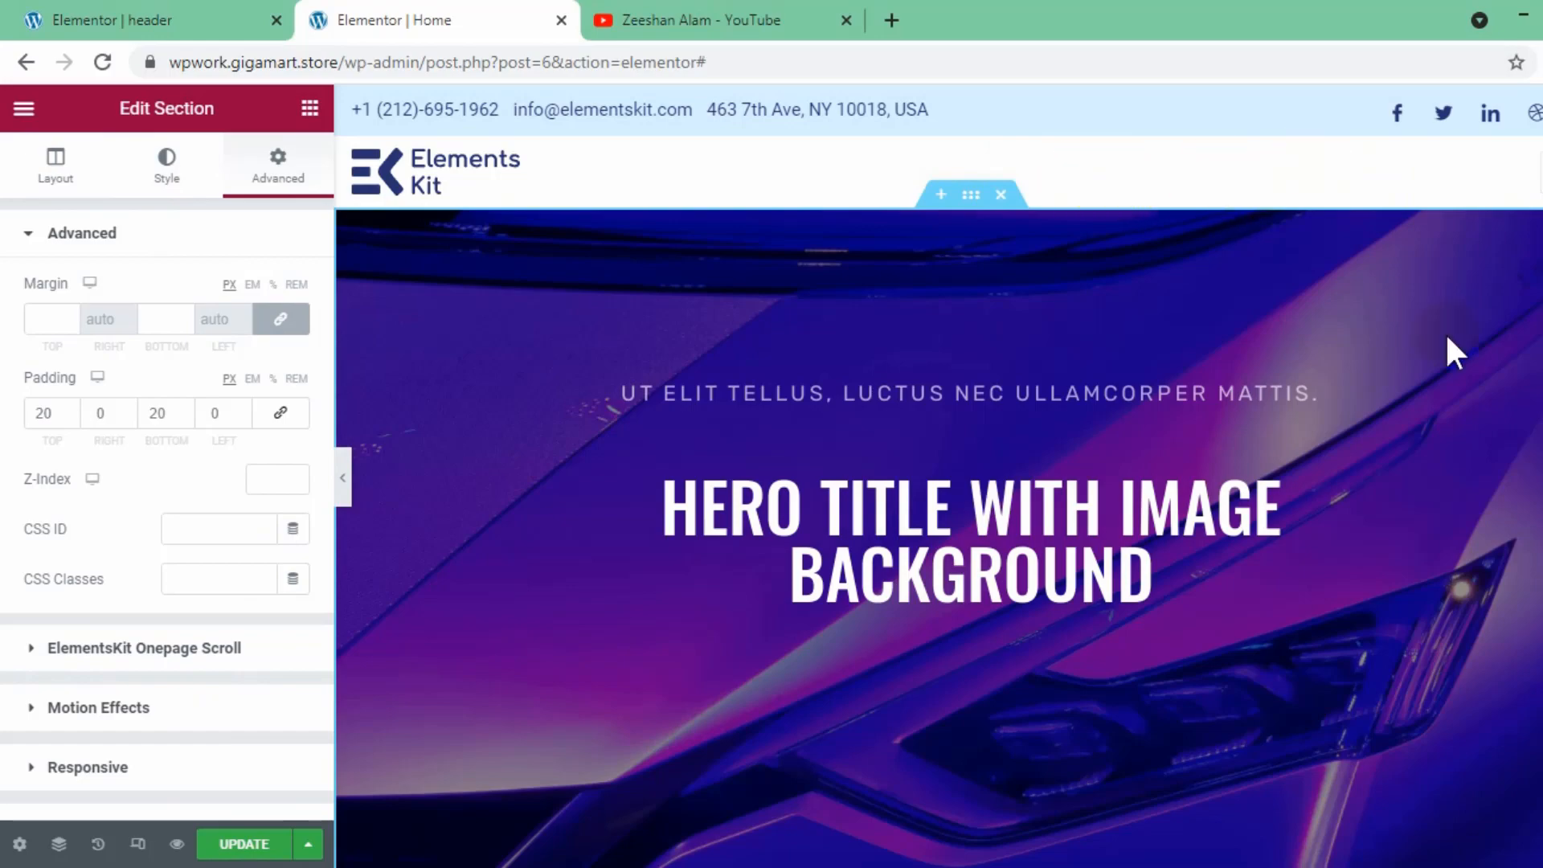
scroll(1446, 345, "down", 5)
scroll(1318, 406, "down", 10)
scroll(1320, 423, "up", 16)
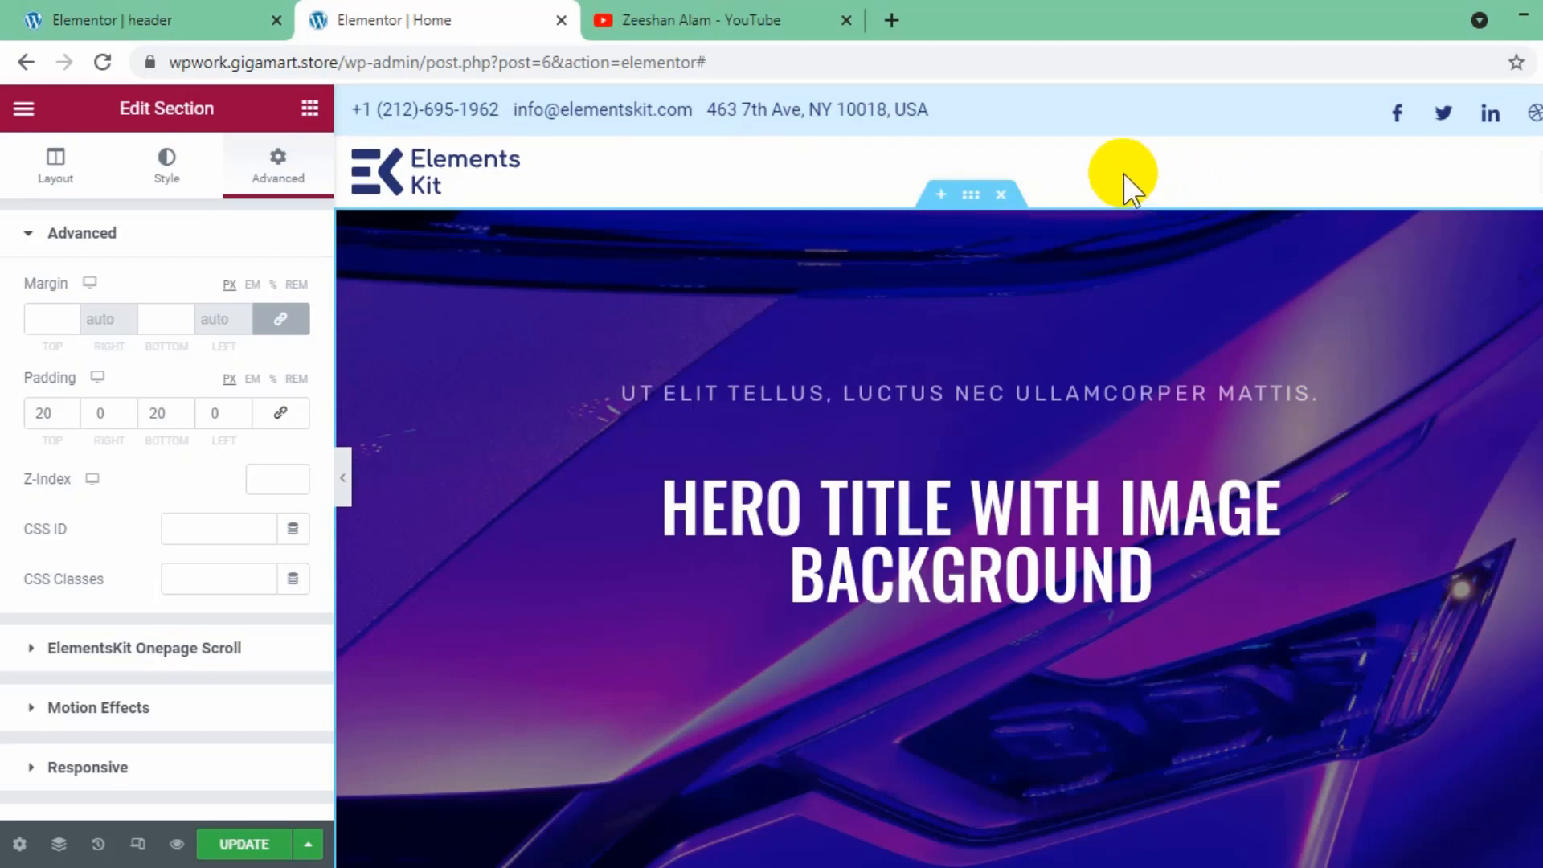
scroll(1205, 249, "down", 15)
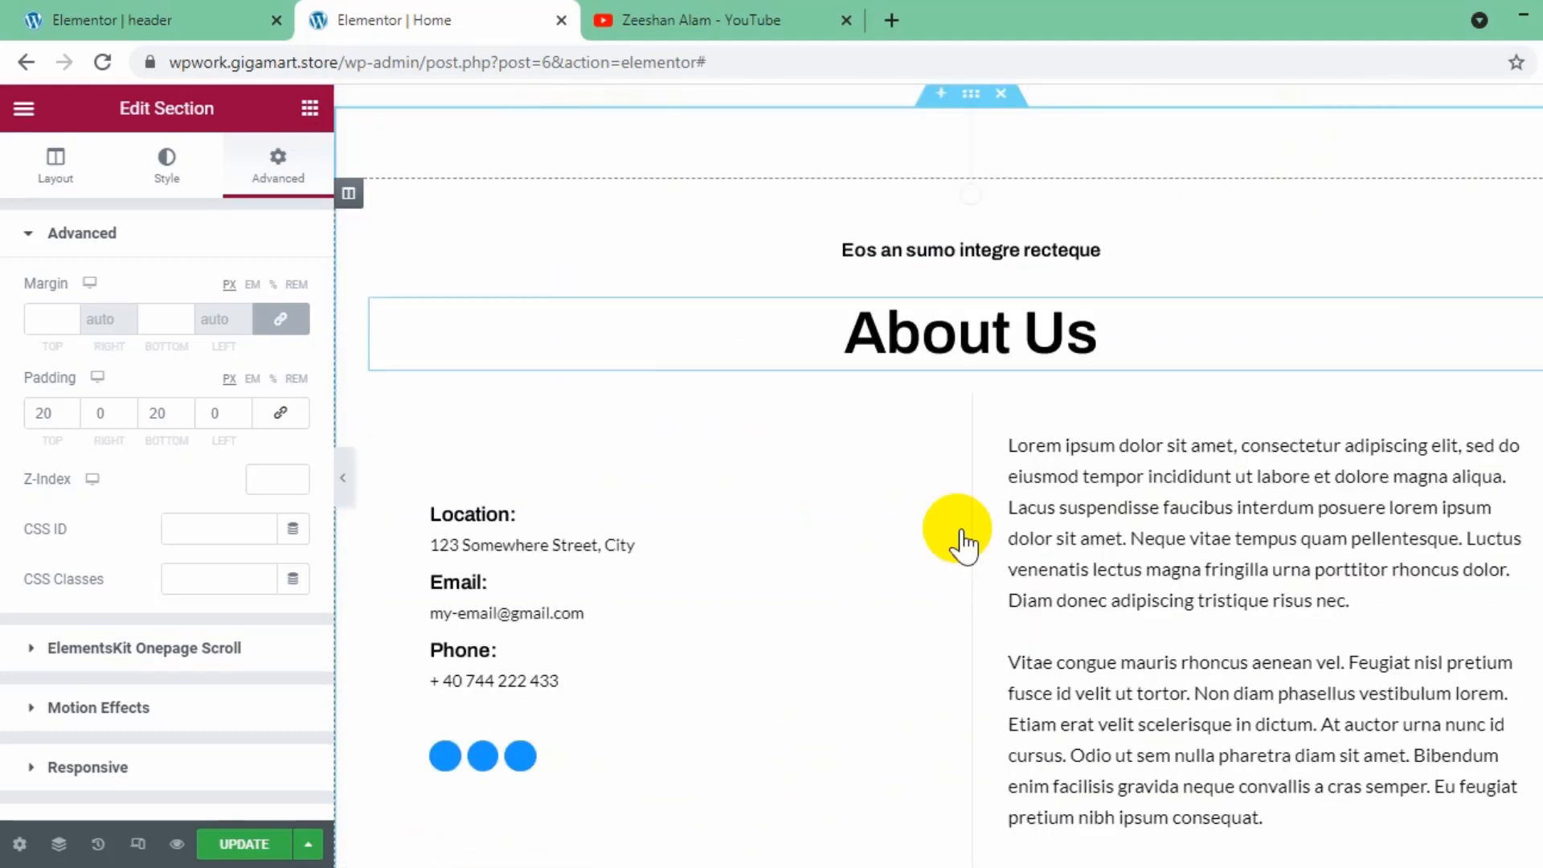
scroll(964, 546, "down", 15)
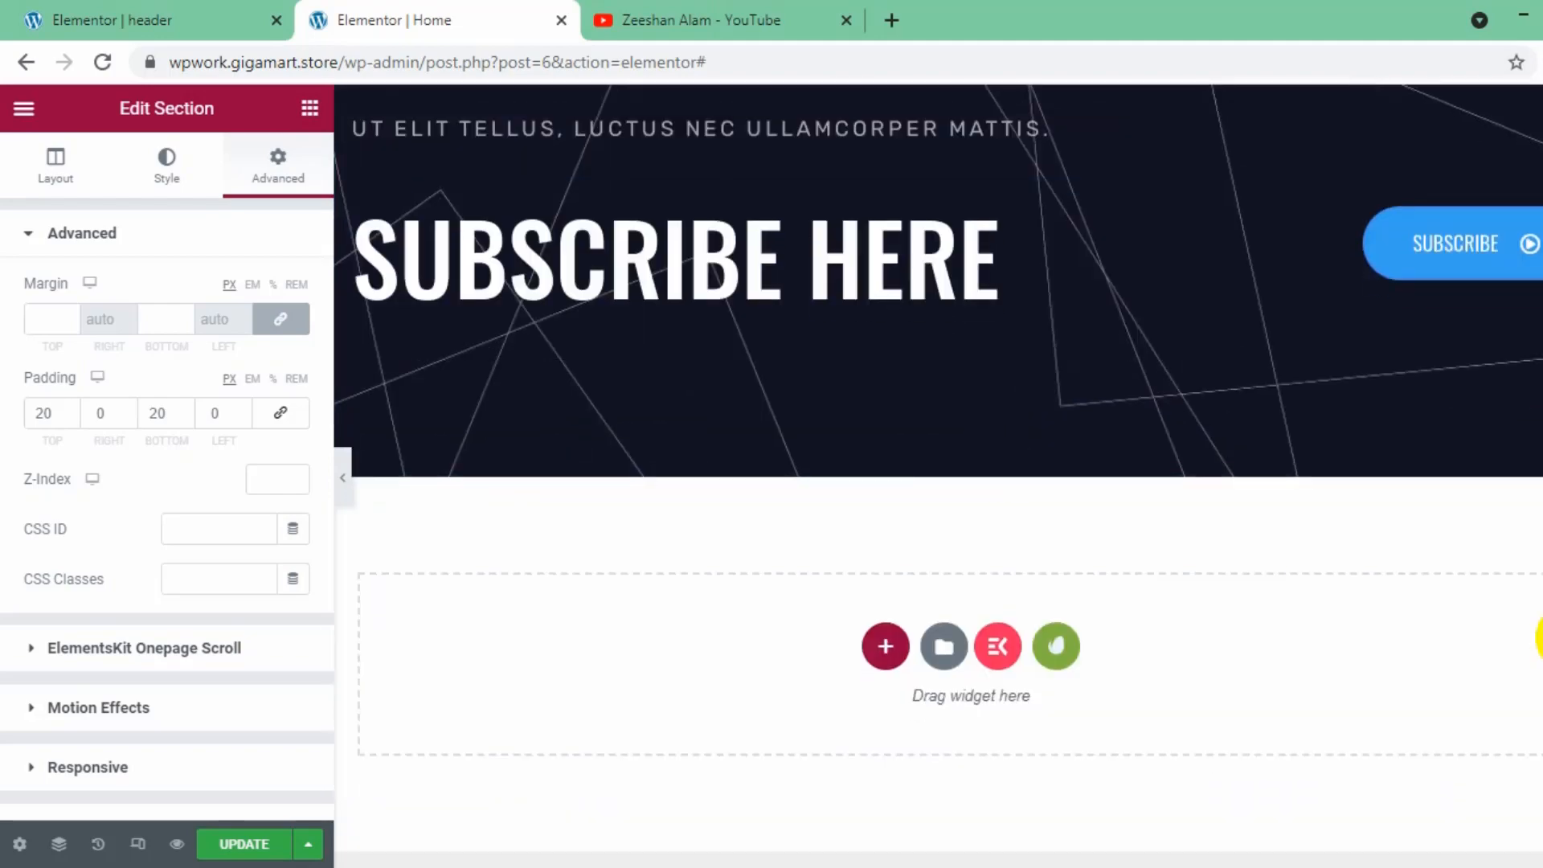
scroll(964, 547, "up", 20)
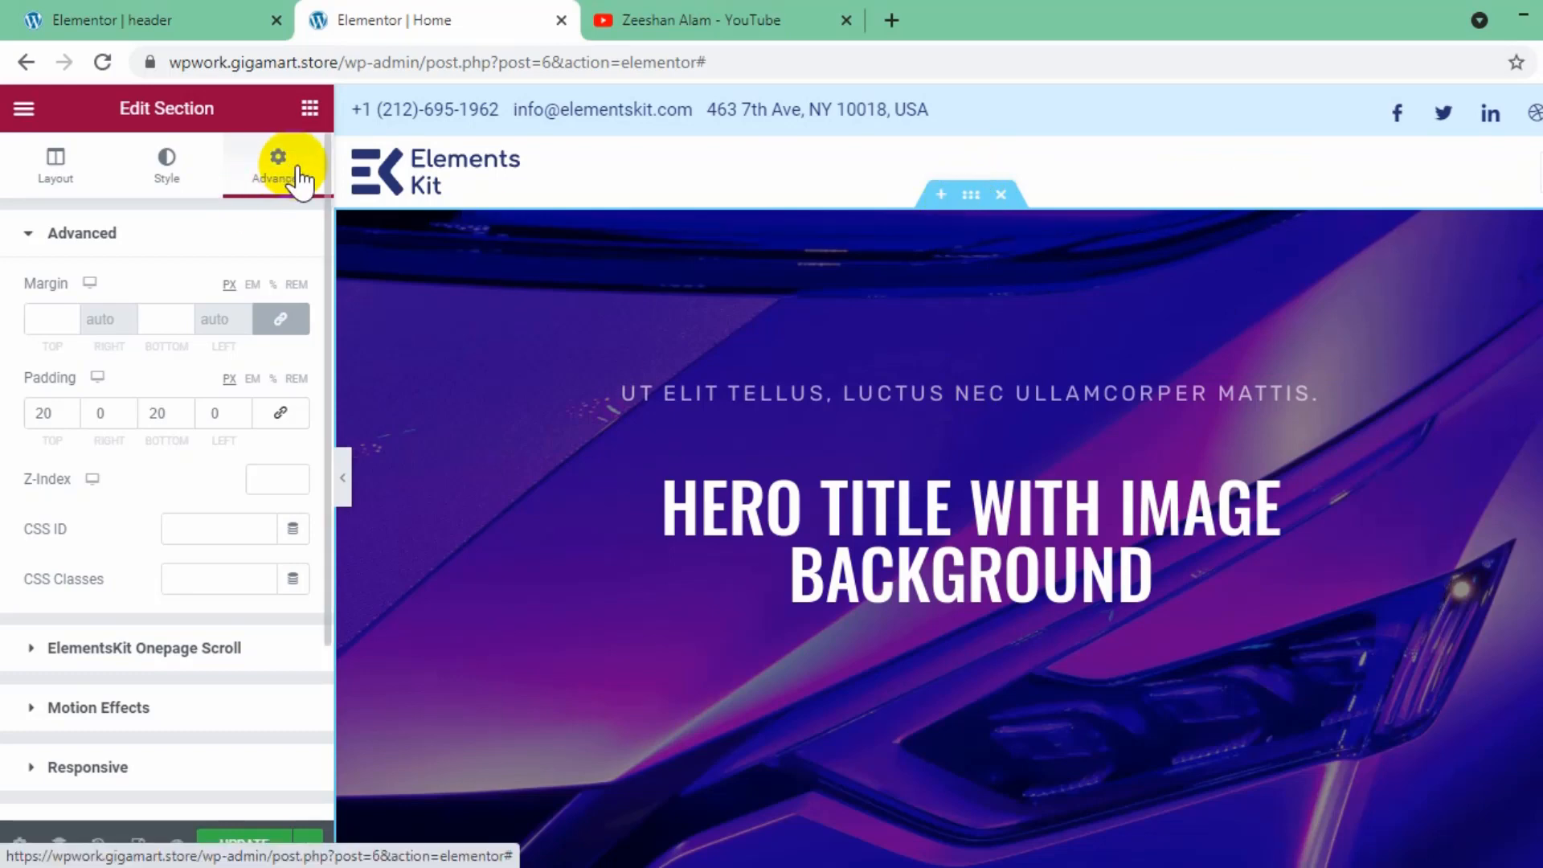
scroll(162, 751, "down", 3)
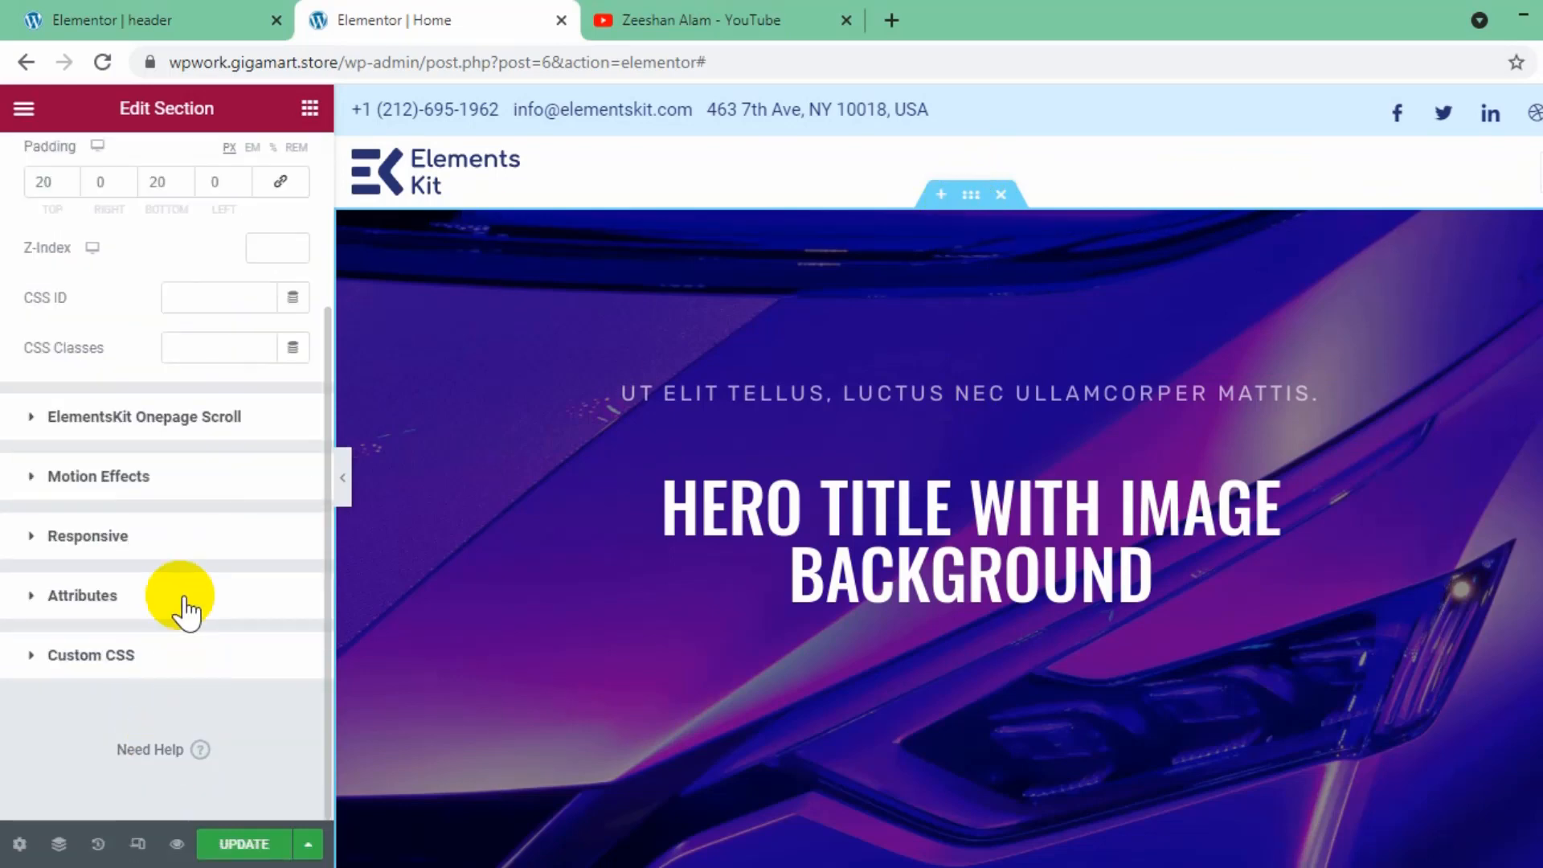
left_click(182, 595)
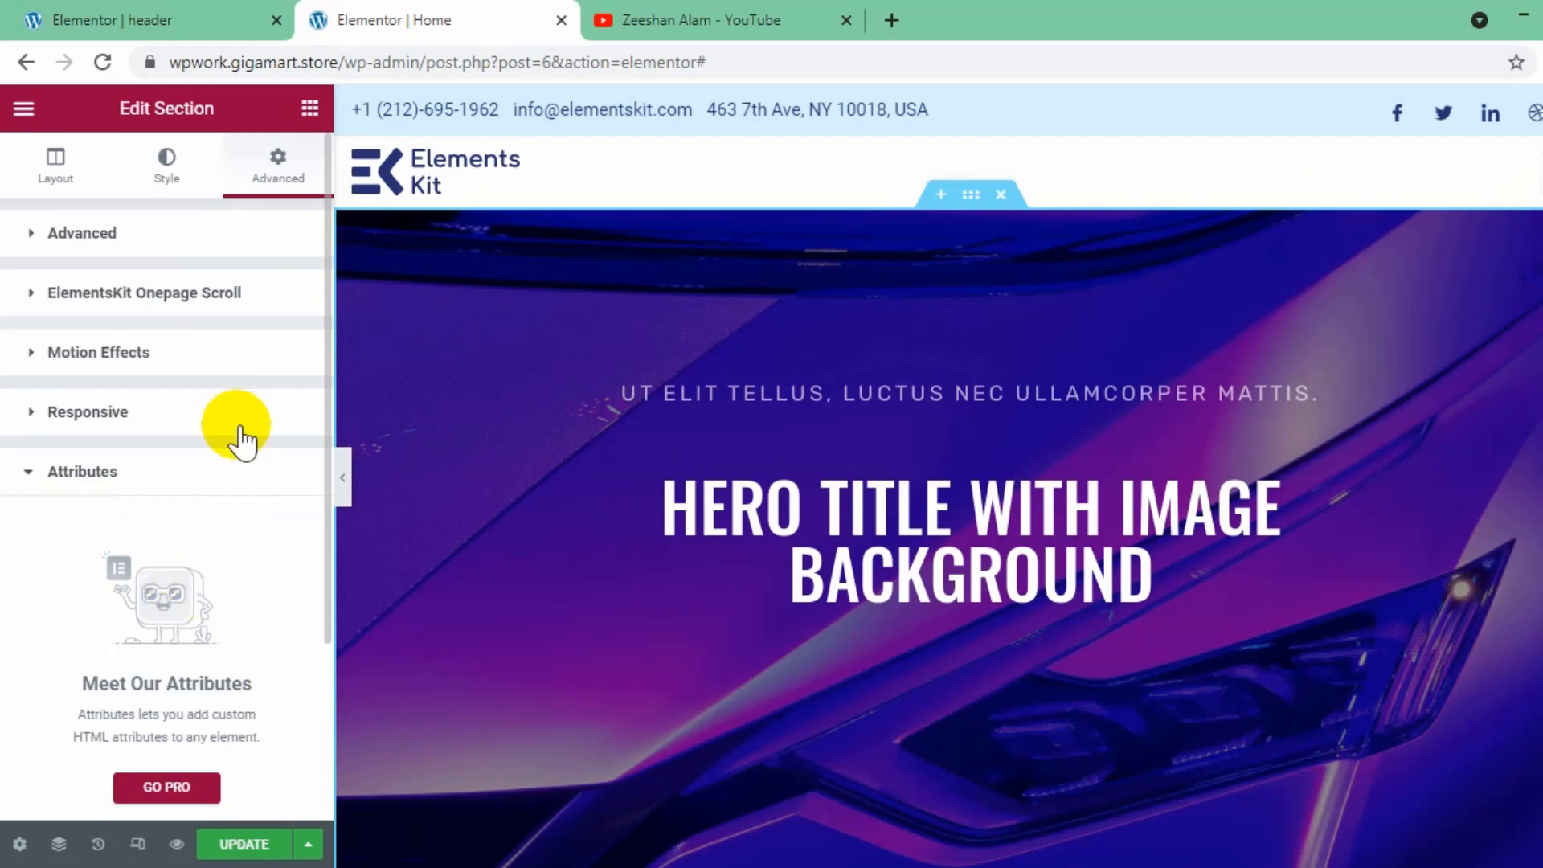
left_click(217, 414)
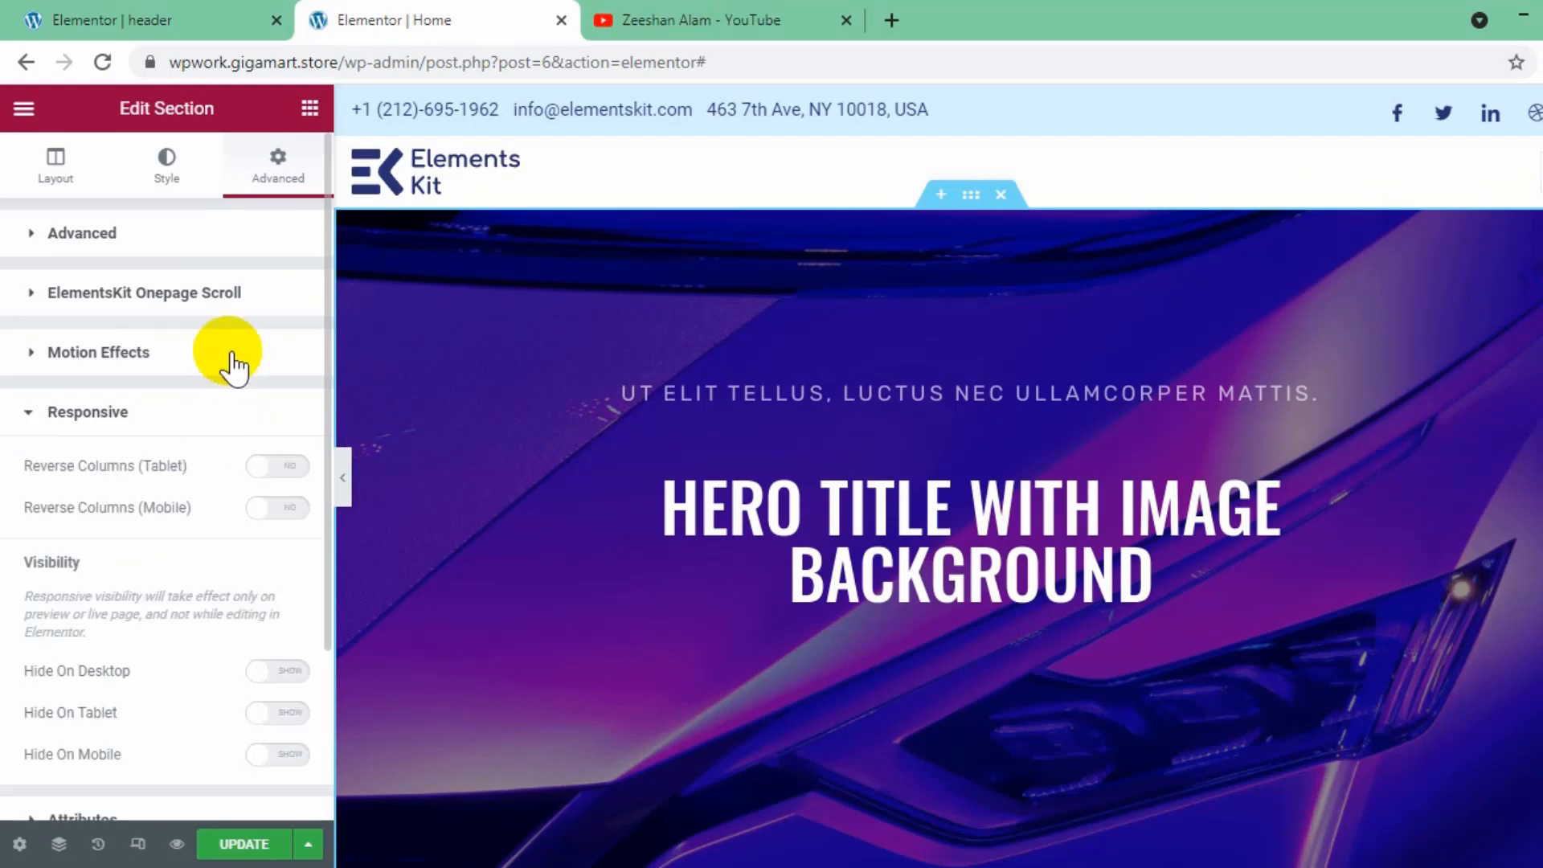
left_click(255, 227)
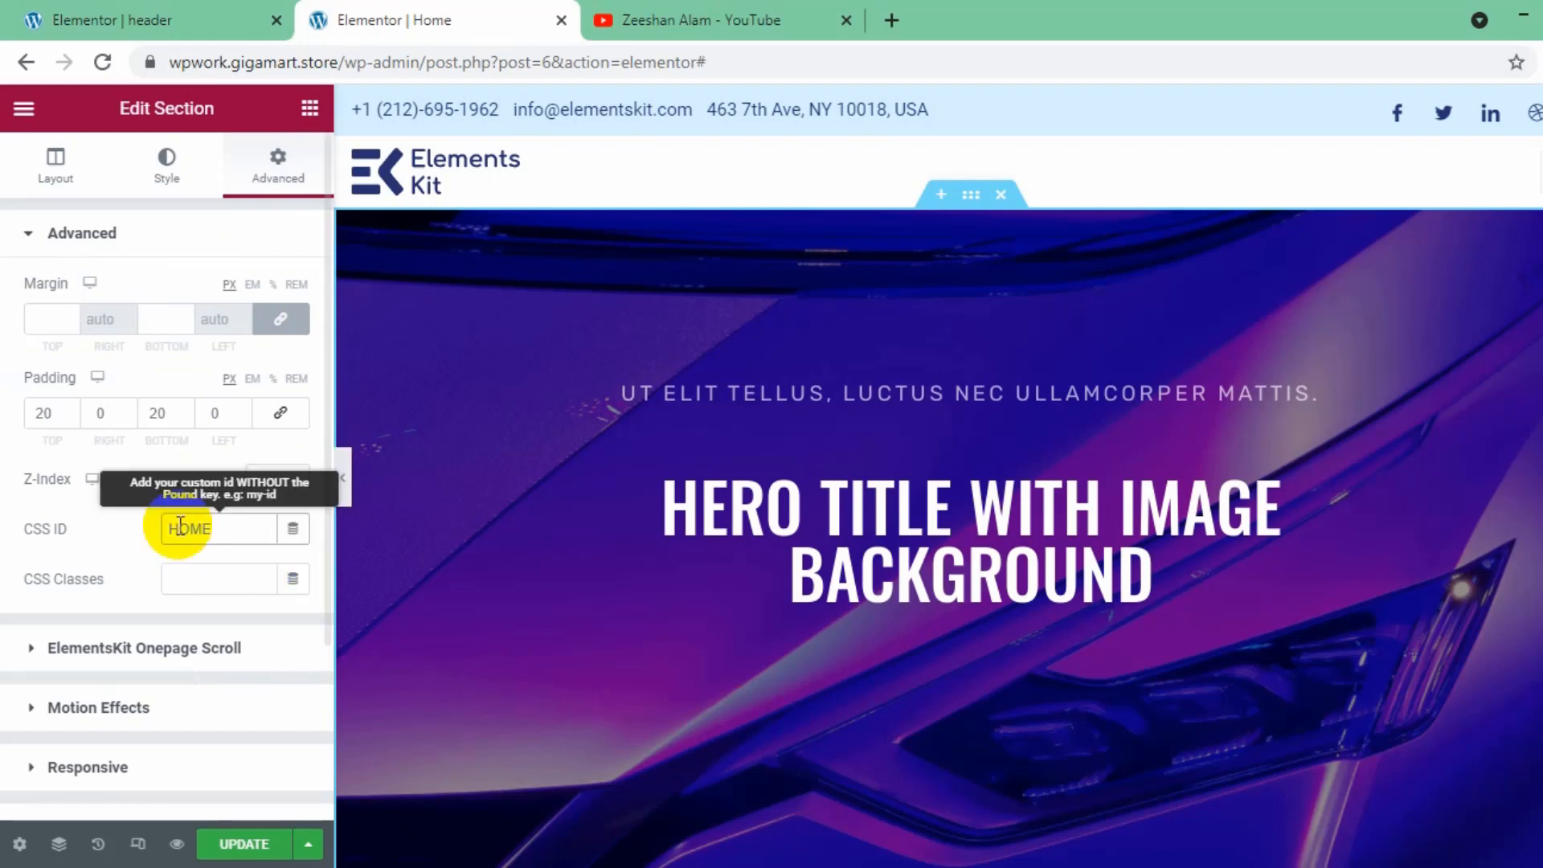
left_click_drag(223, 527, 119, 526)
key("BackSpace")
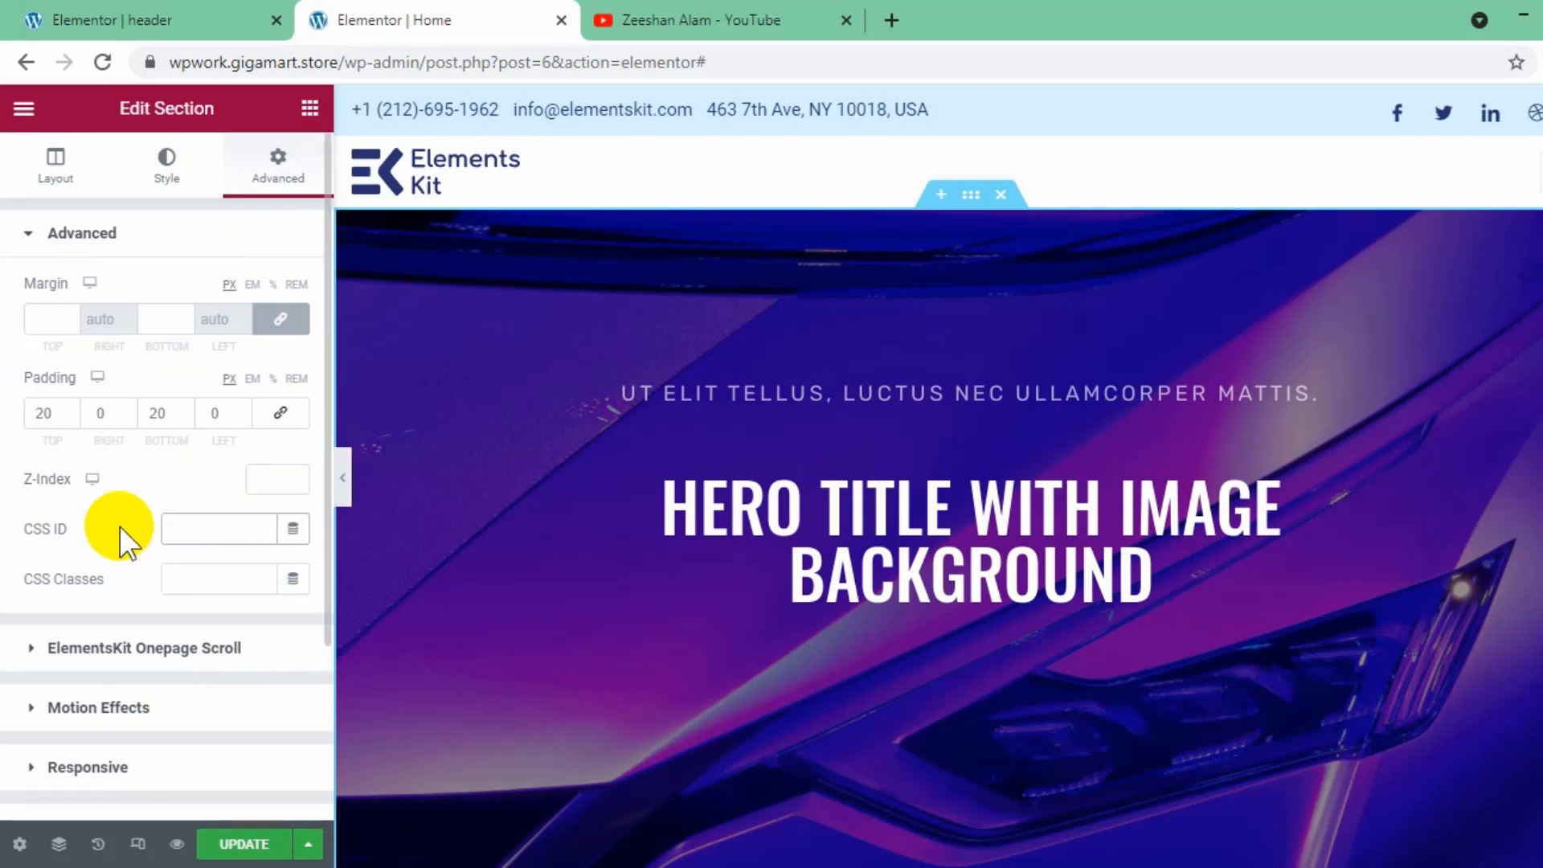
type("home")
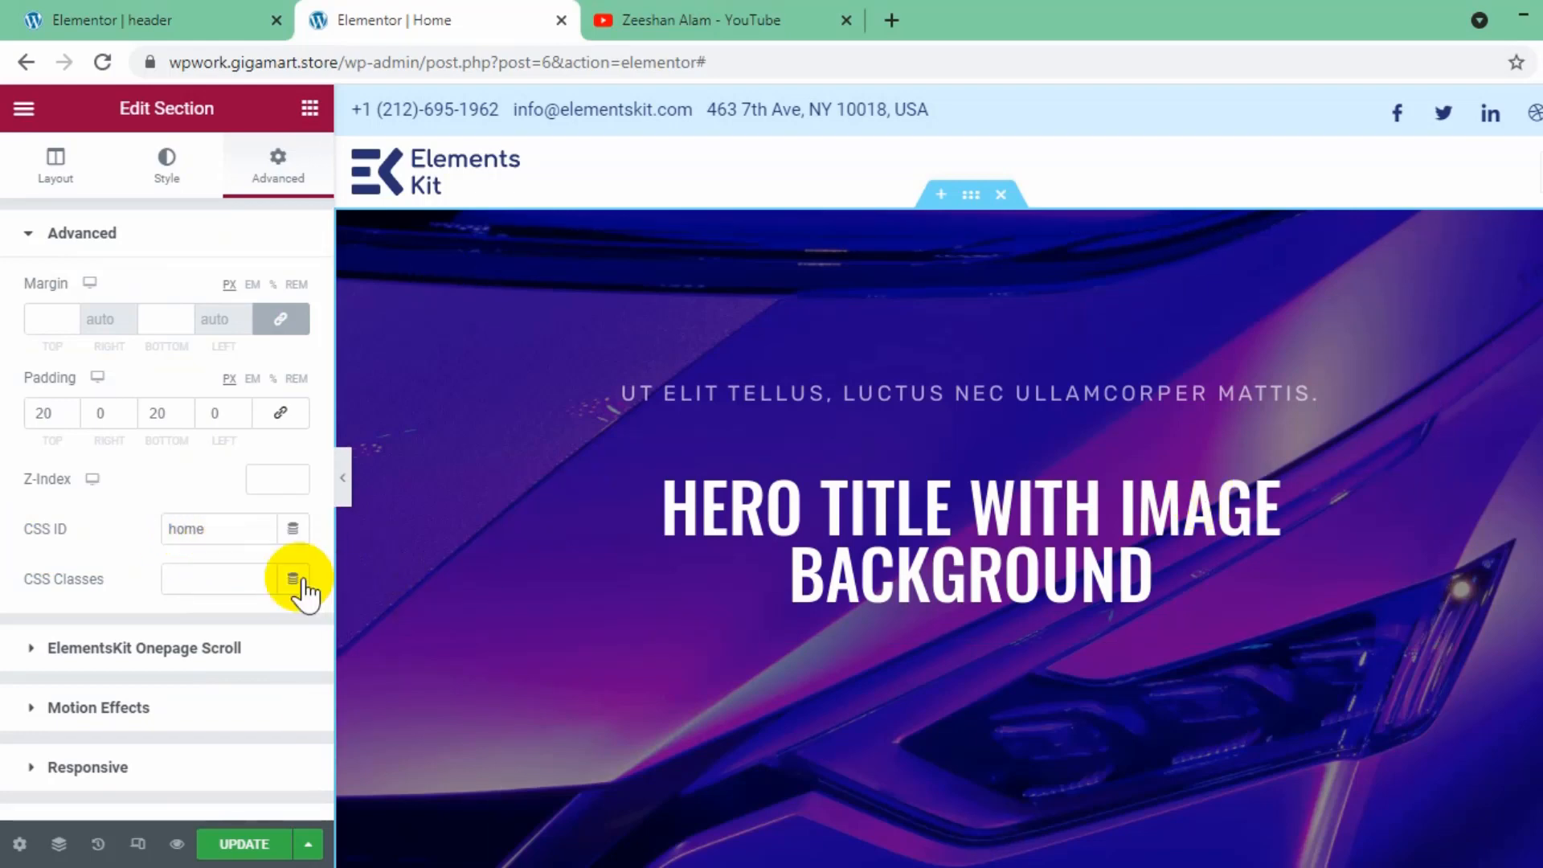
- Set the Services section's CSS ID to "services"
scroll(948, 675, "down", 6)
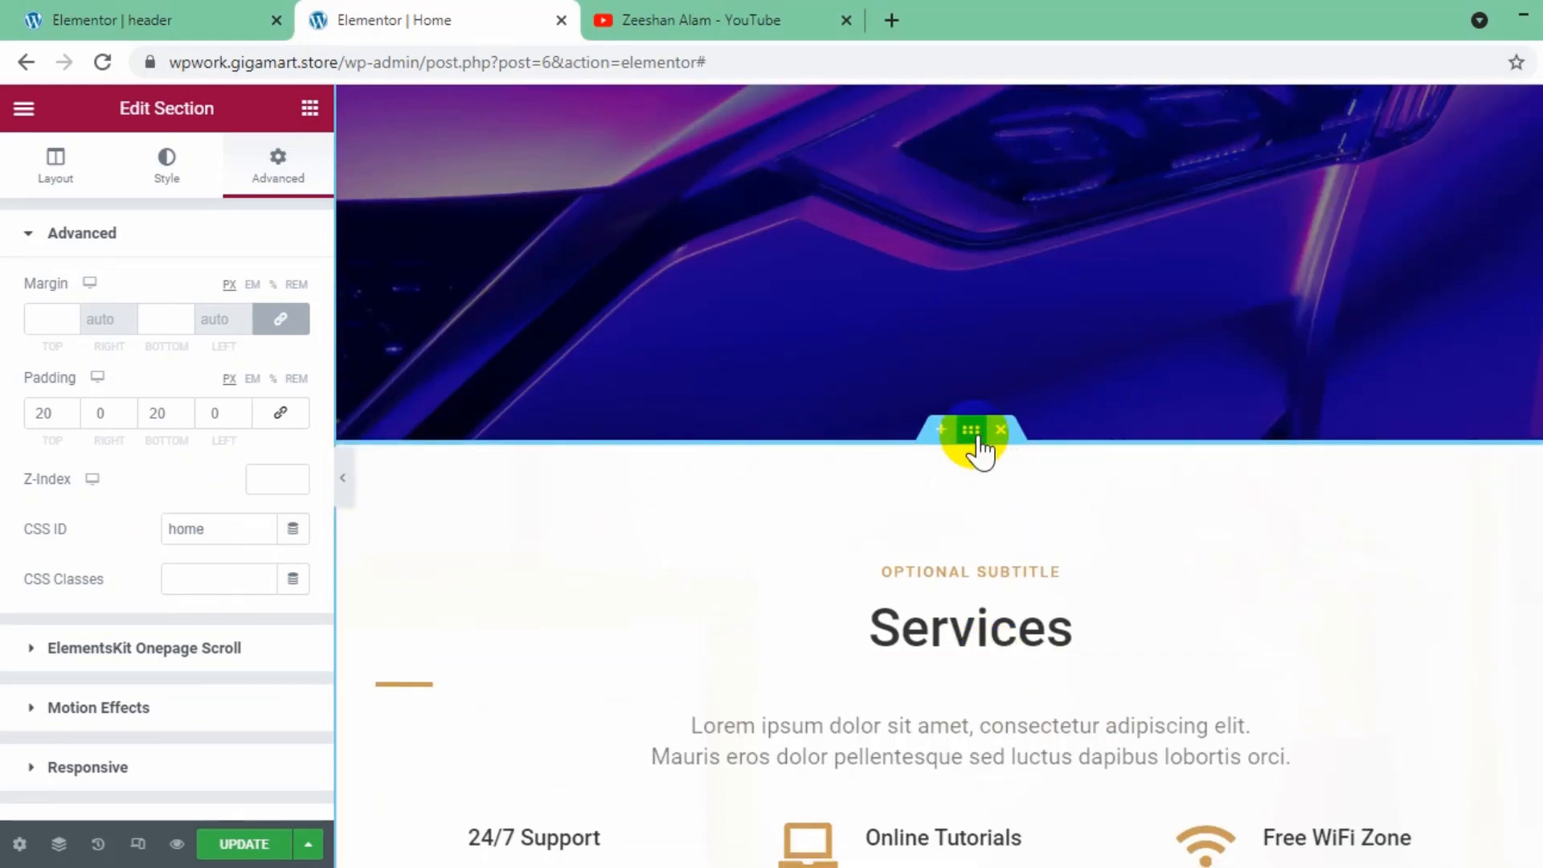
left_click(977, 436)
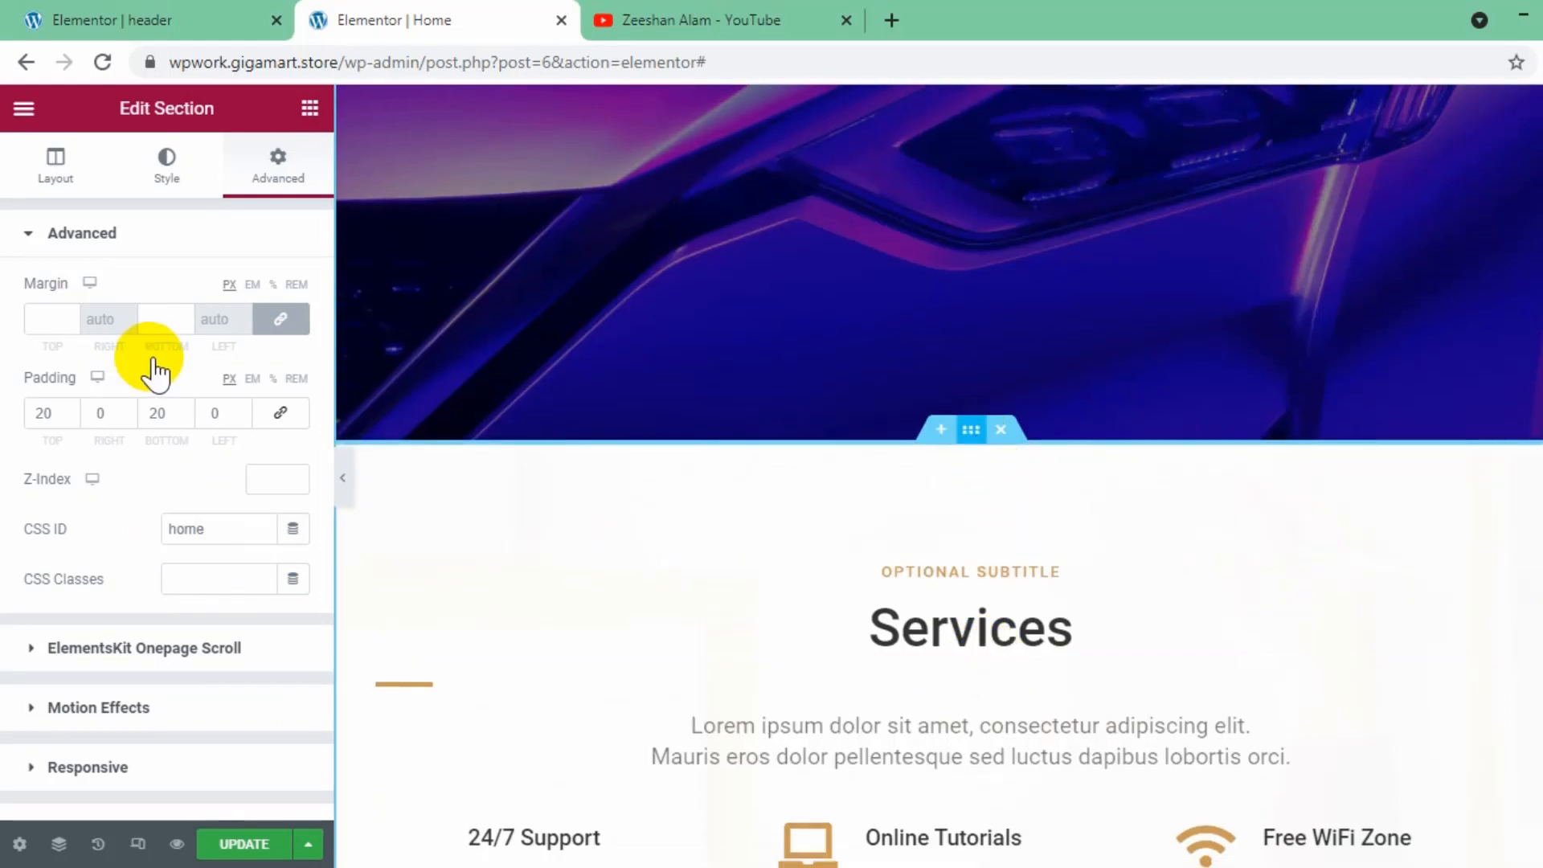
left_click(298, 175)
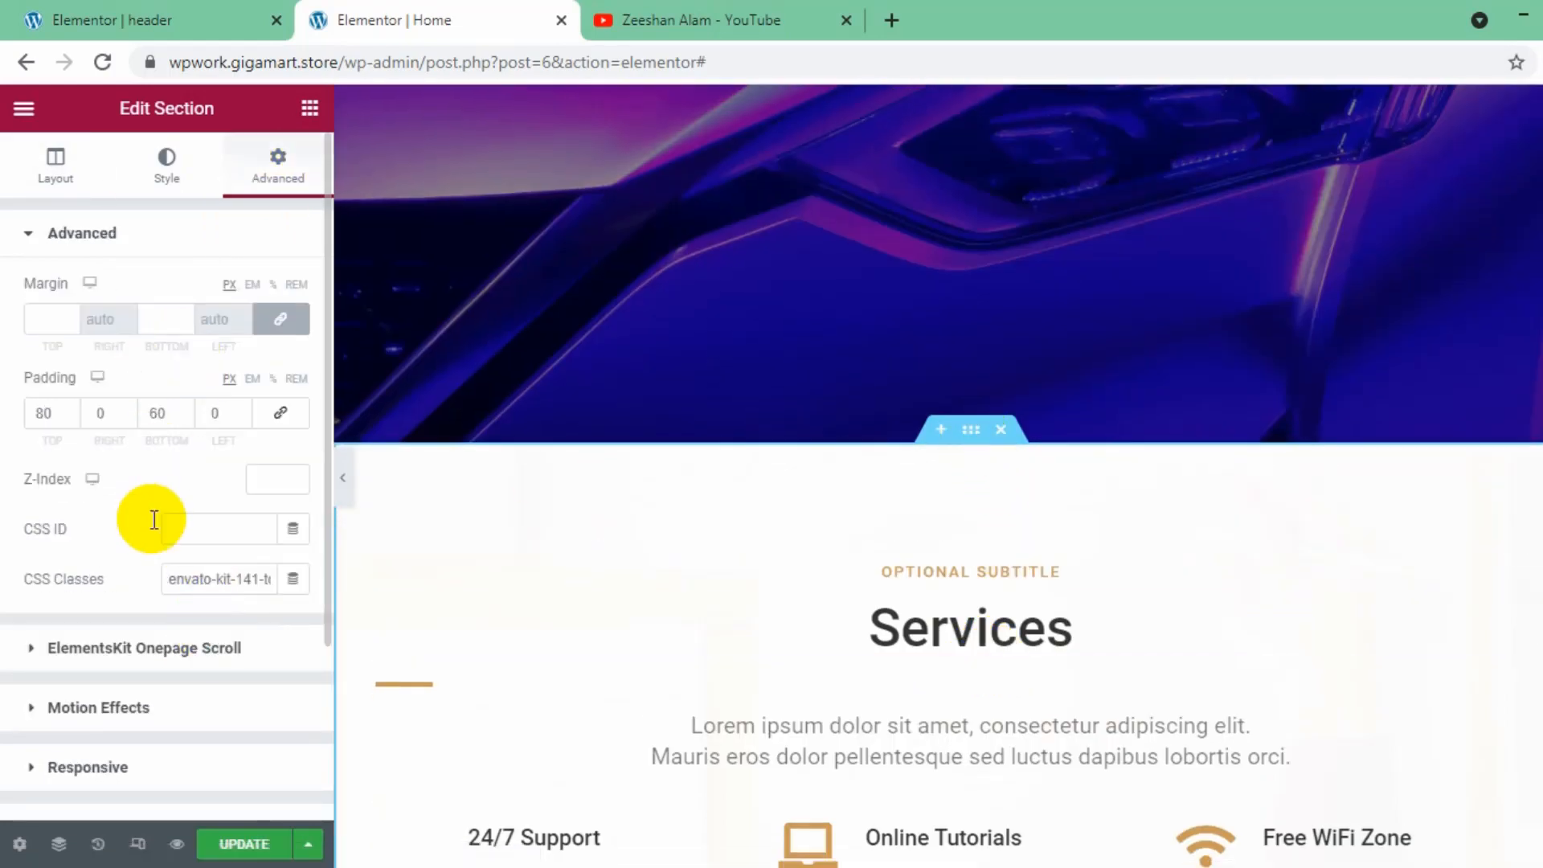
left_click(208, 530)
type("service")
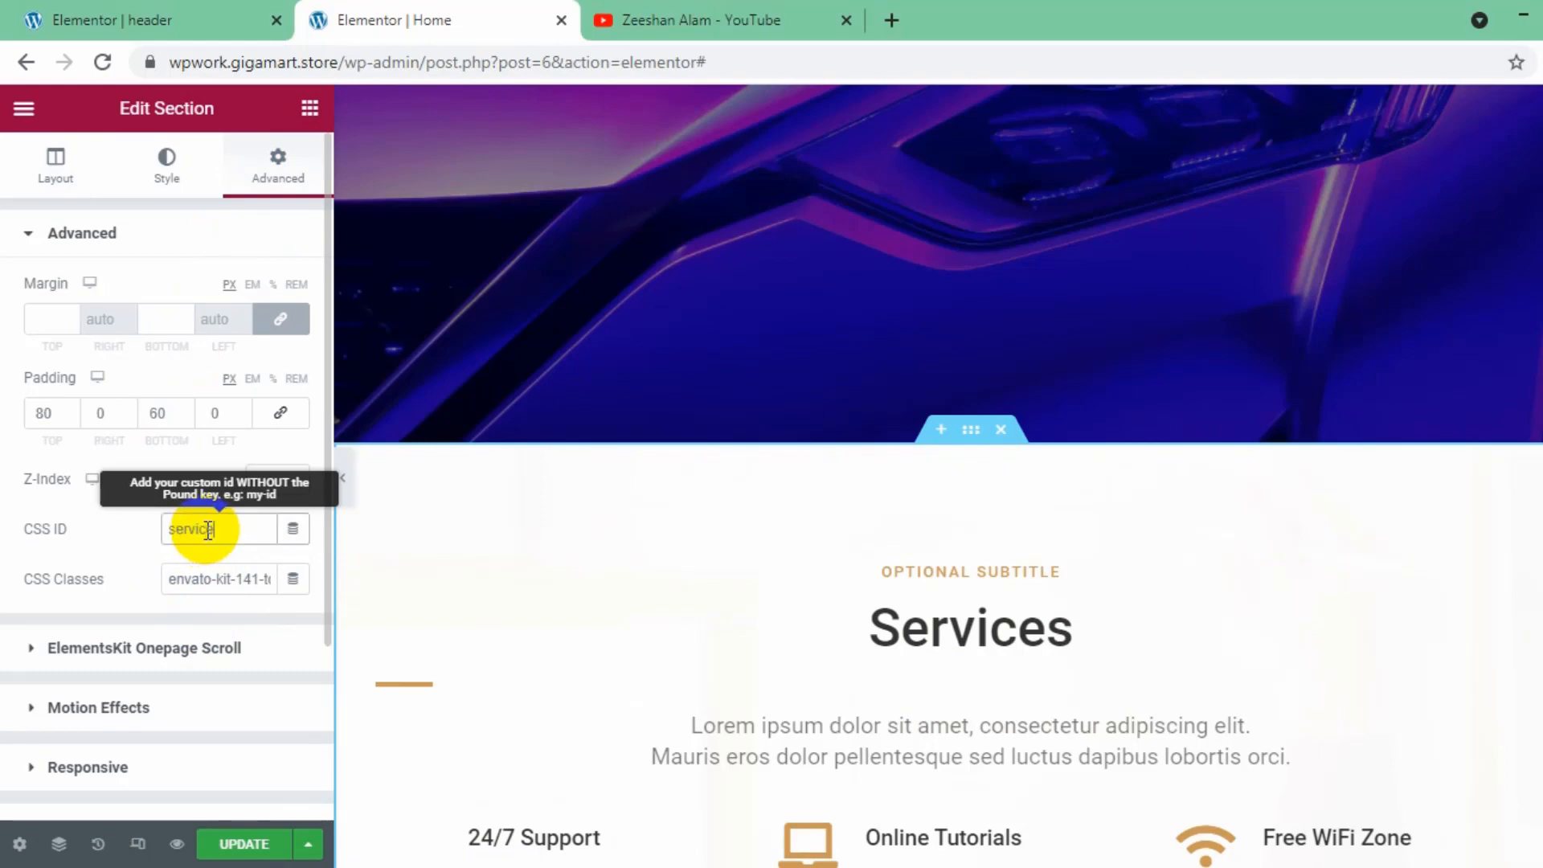
type("s")
- Set the About Us section's CSS ID to "about"
scroll(1325, 614, "down", 7)
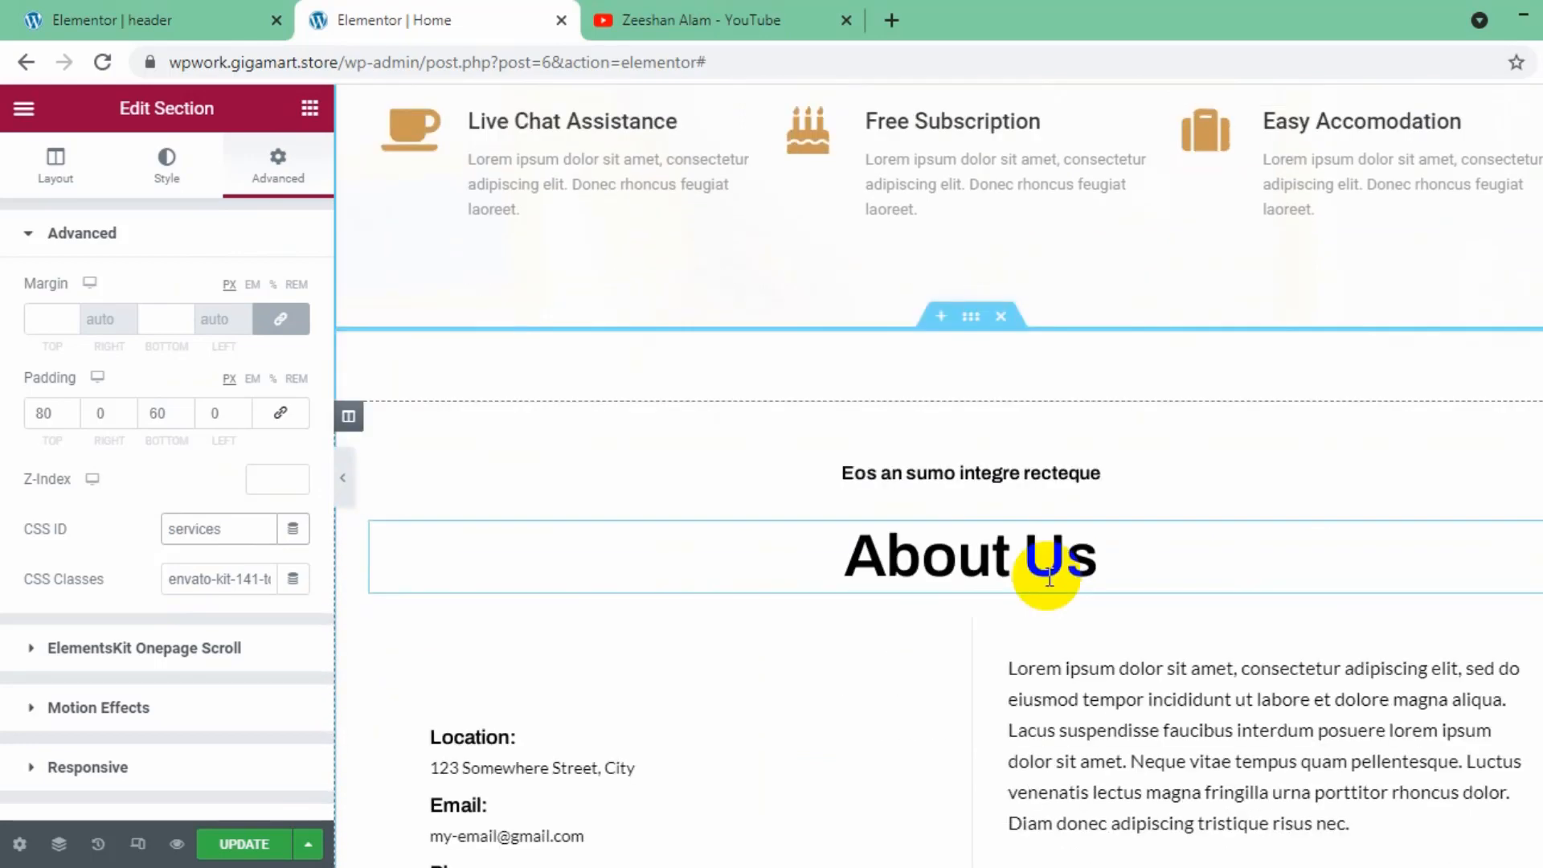
scroll(1049, 577, "down", 1)
left_click(970, 221)
left_click(210, 530)
type("about")
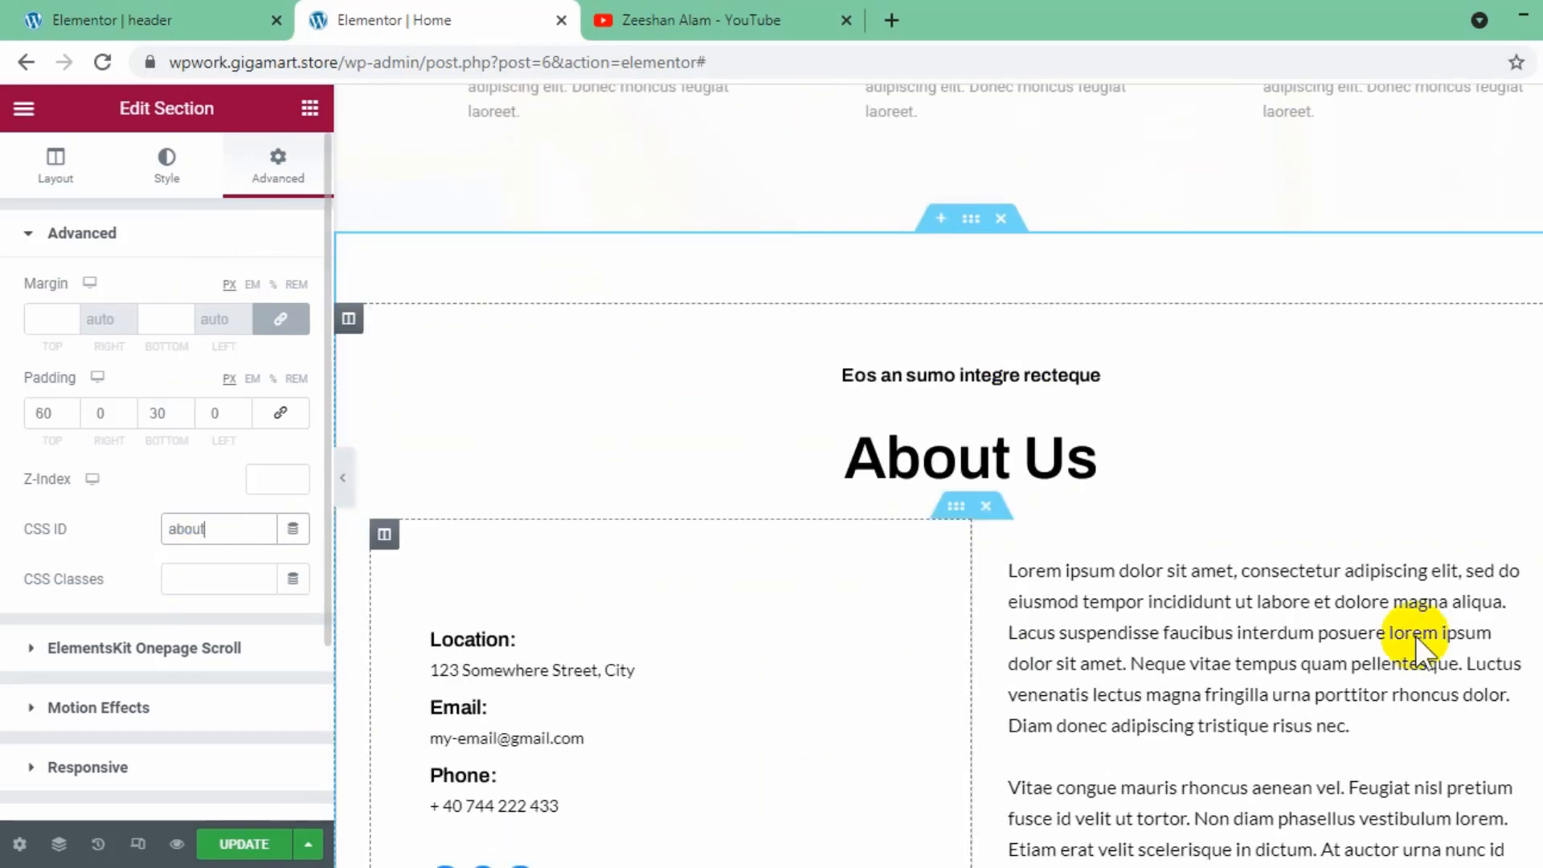
- Set the Contact Us section's CSS ID to "contact" and centre-align its "Contact Us" heading
scroll(1218, 641, "down", 1)
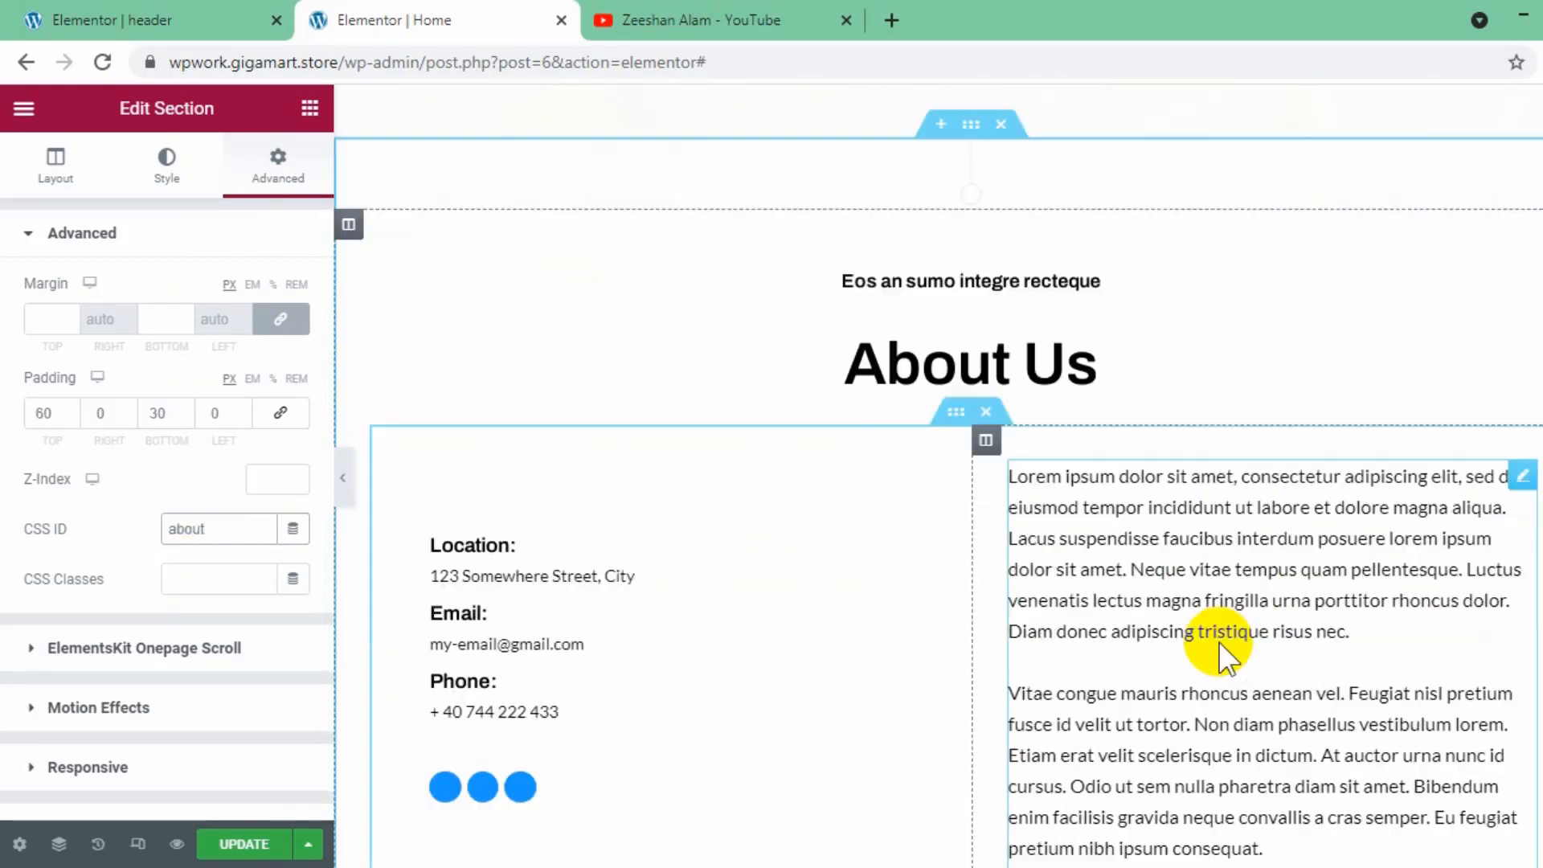
scroll(1218, 641, "down", 8)
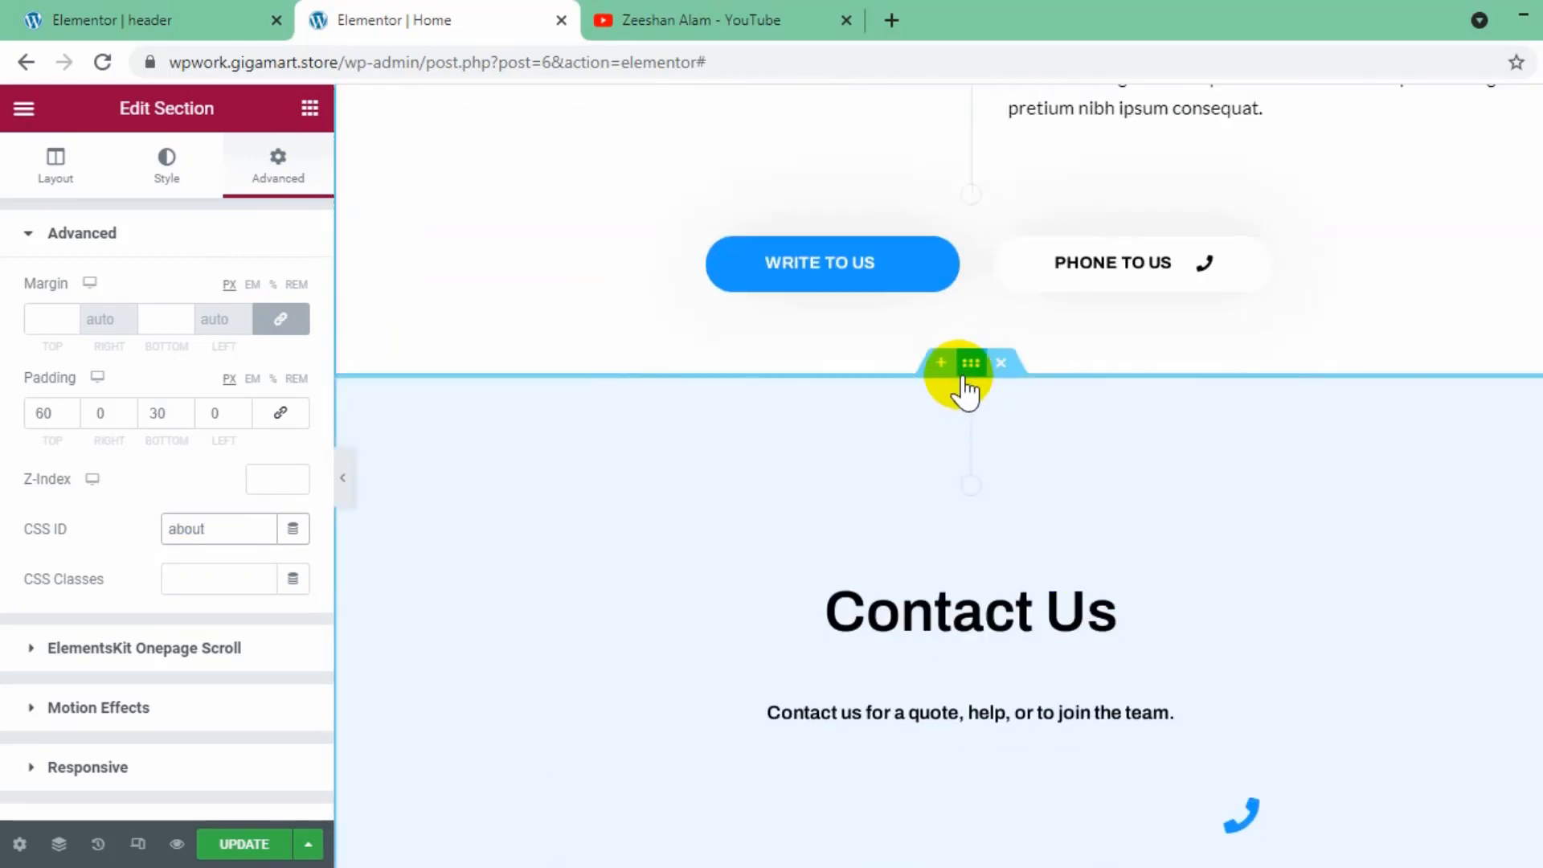
left_click(964, 373)
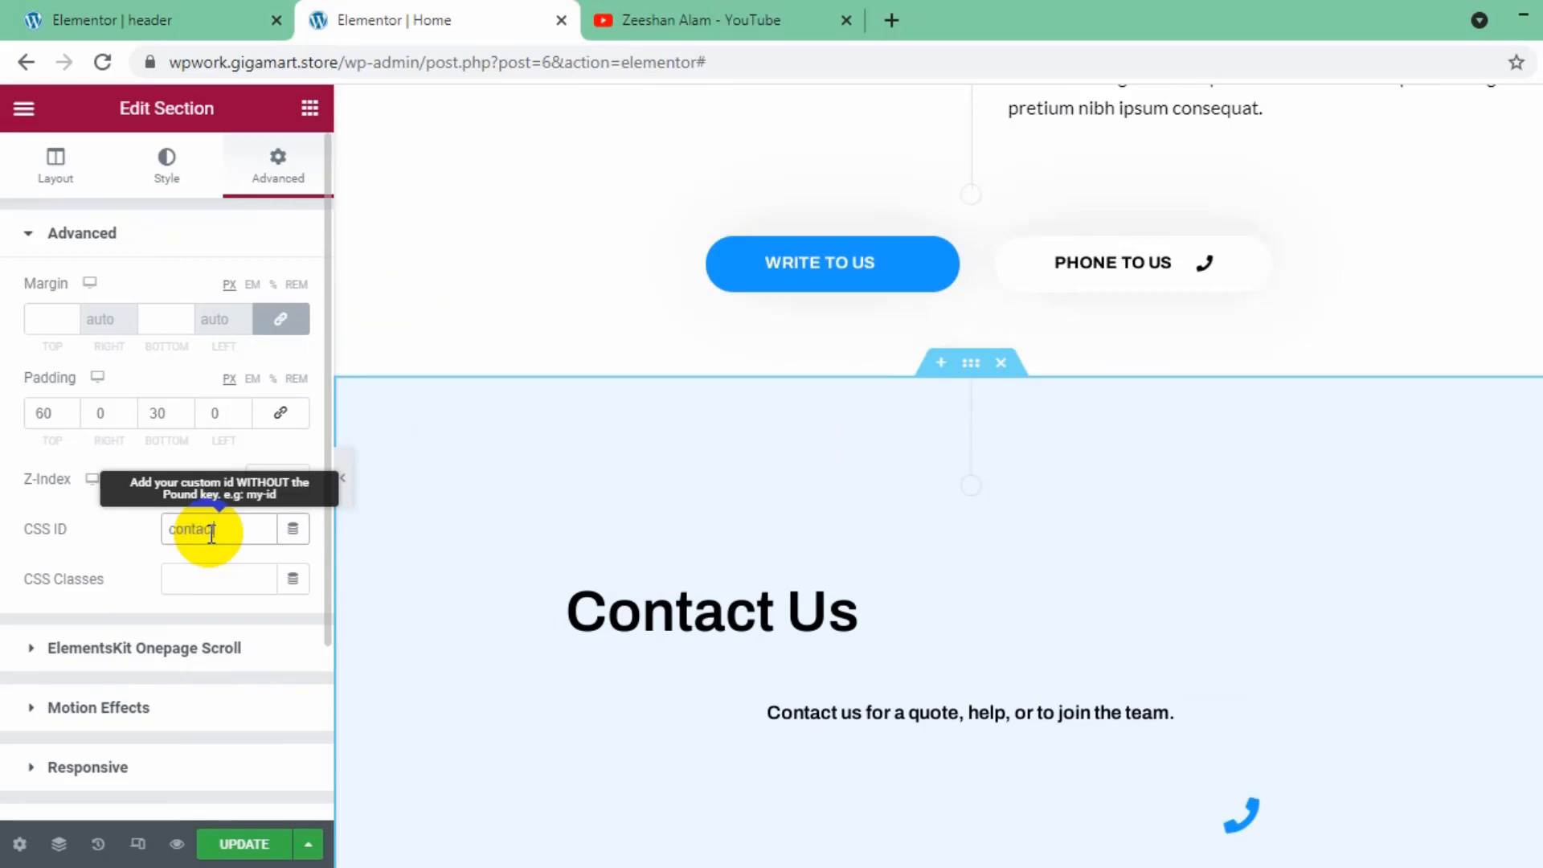
left_click(900, 617)
left_click(230, 630)
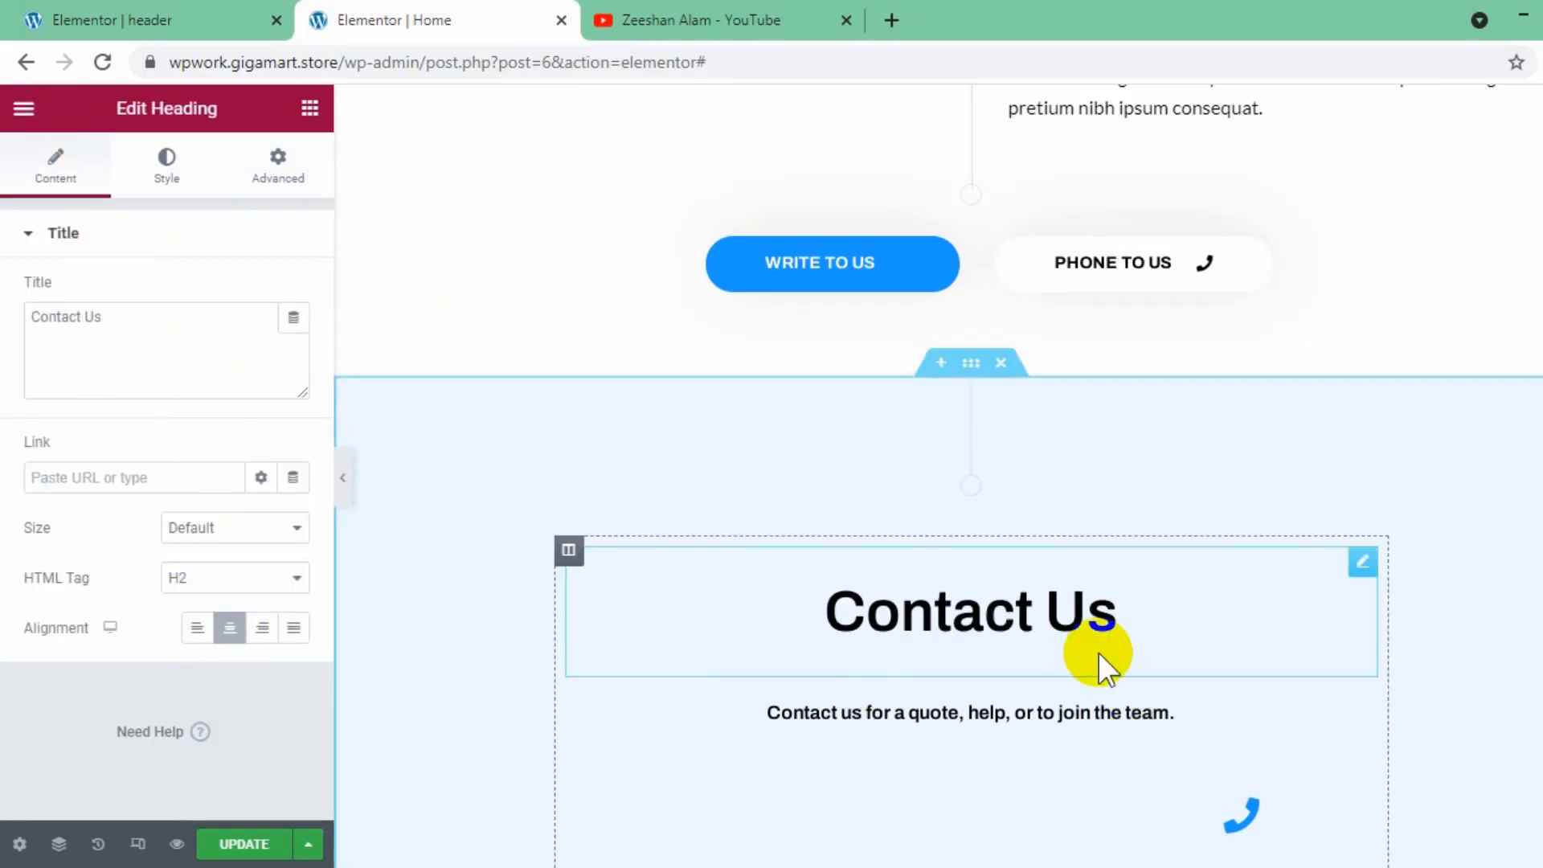
scroll(1097, 653, "down", 7)
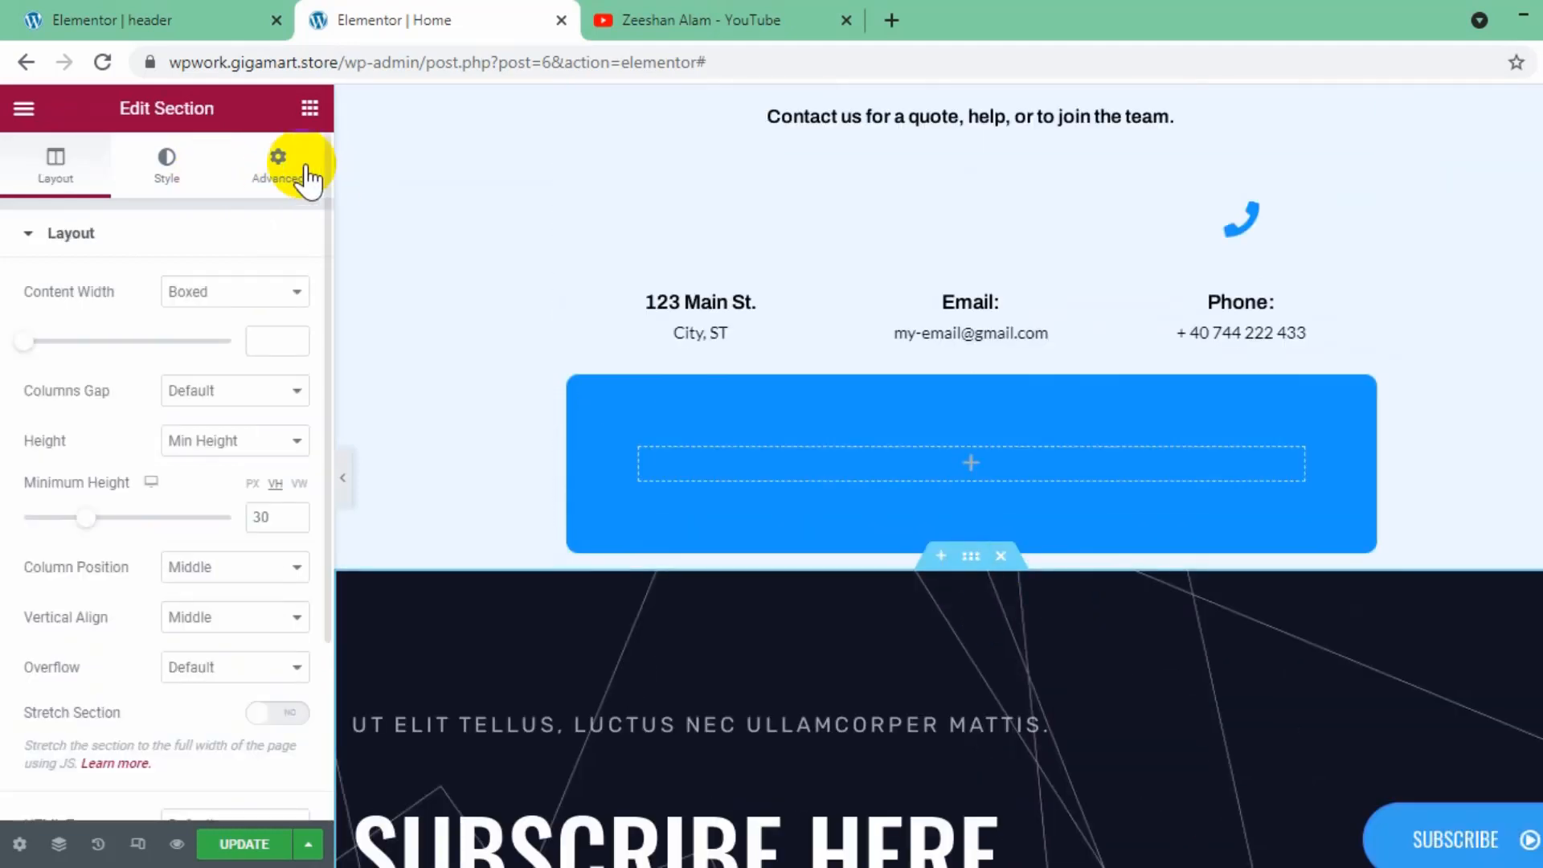
- Set the Subscribe section's CSS ID to "sub" and update the home page
left_click(305, 172)
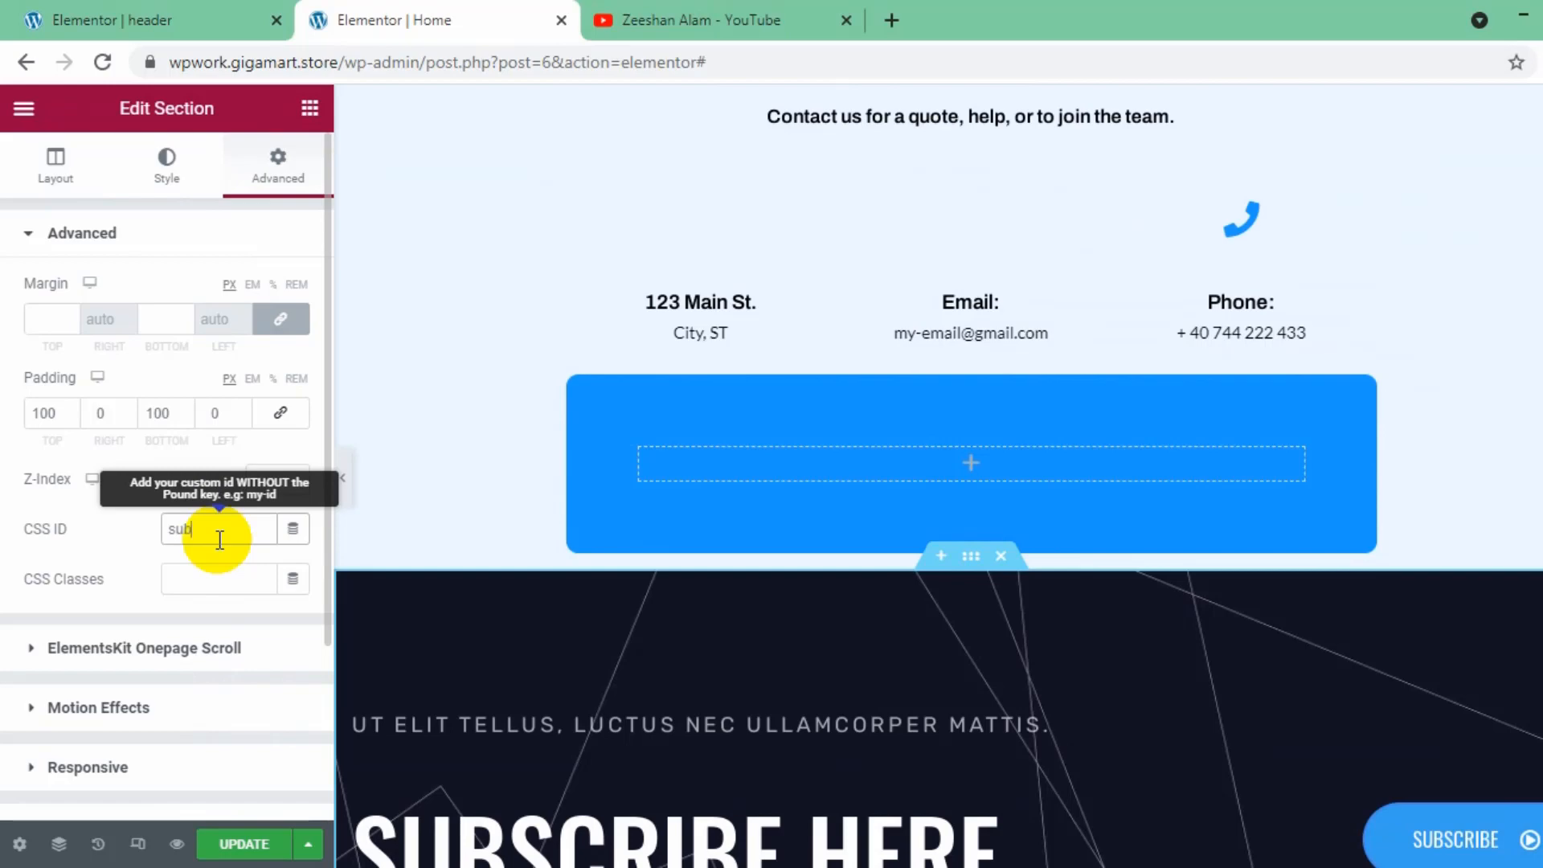
left_click(282, 841)
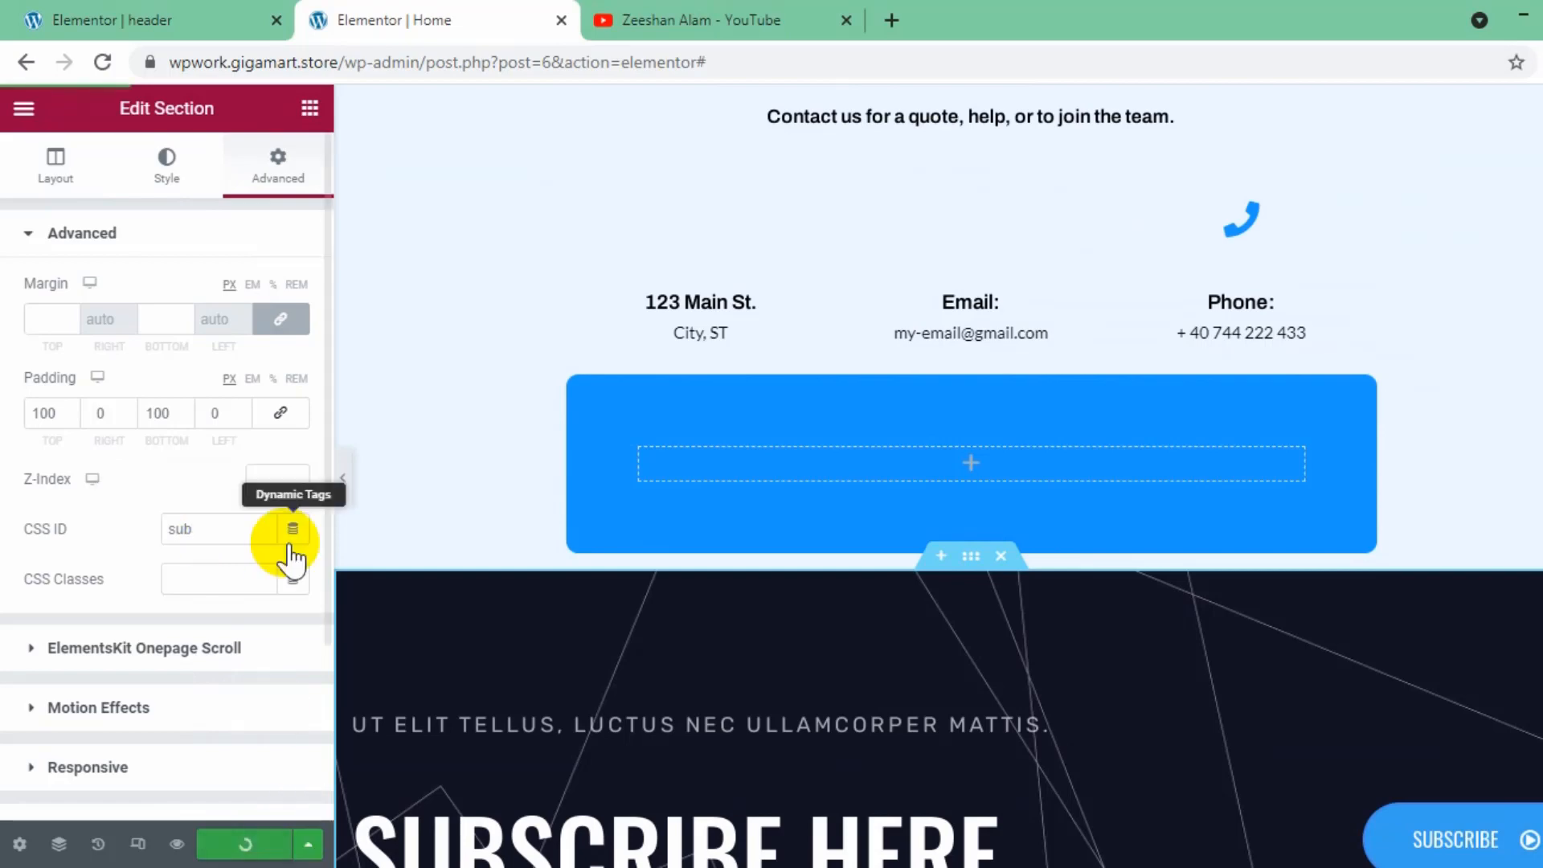
- Leave the header template's editor for the WordPress admin dashboard and open the site's menu management page
left_click(190, 17)
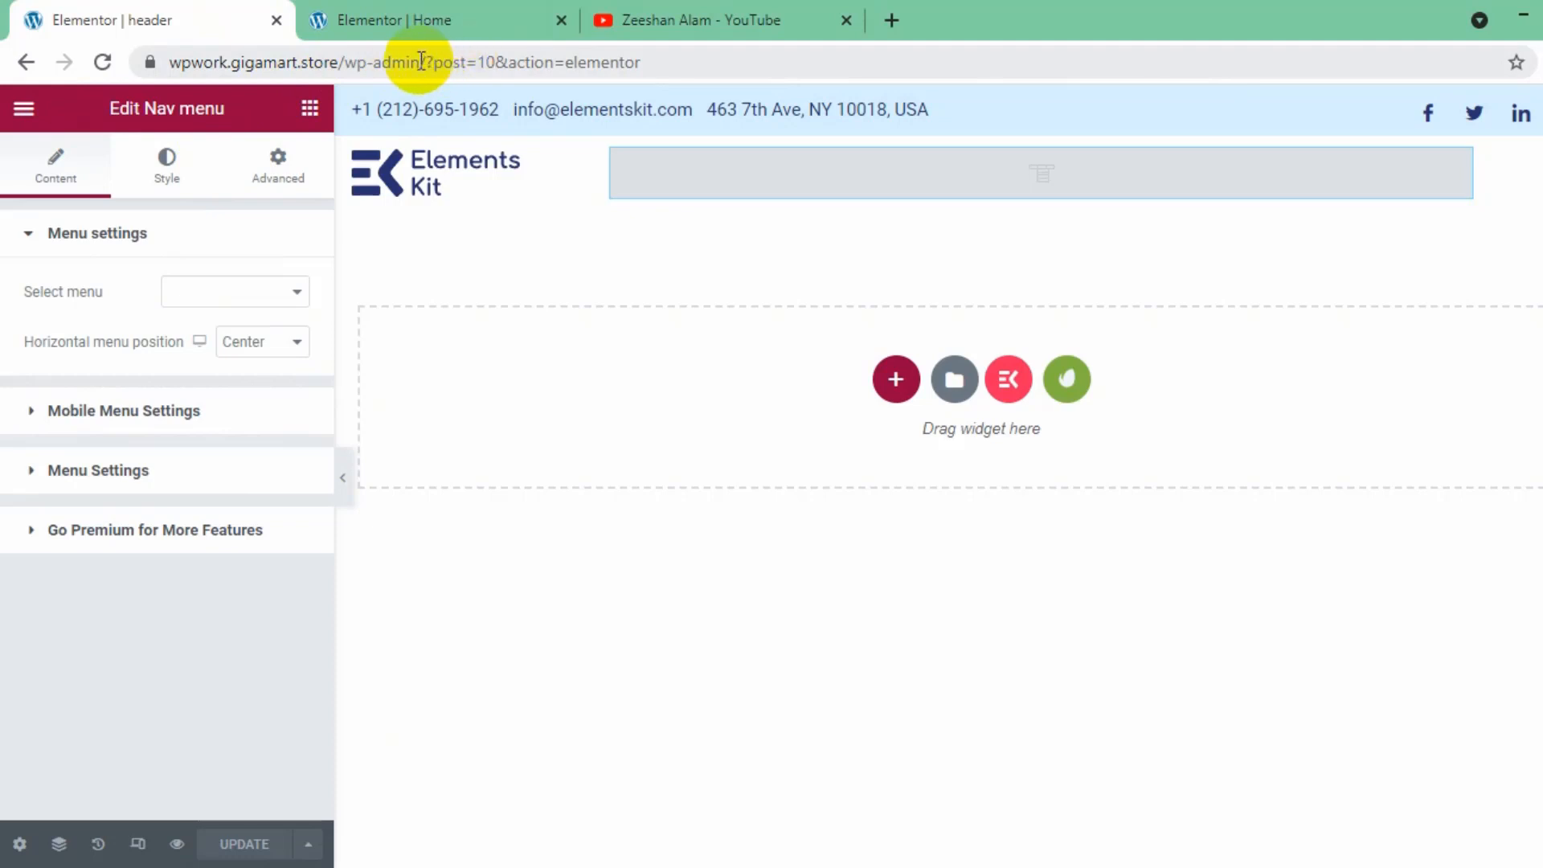
left_click_drag(429, 59, 1326, 75)
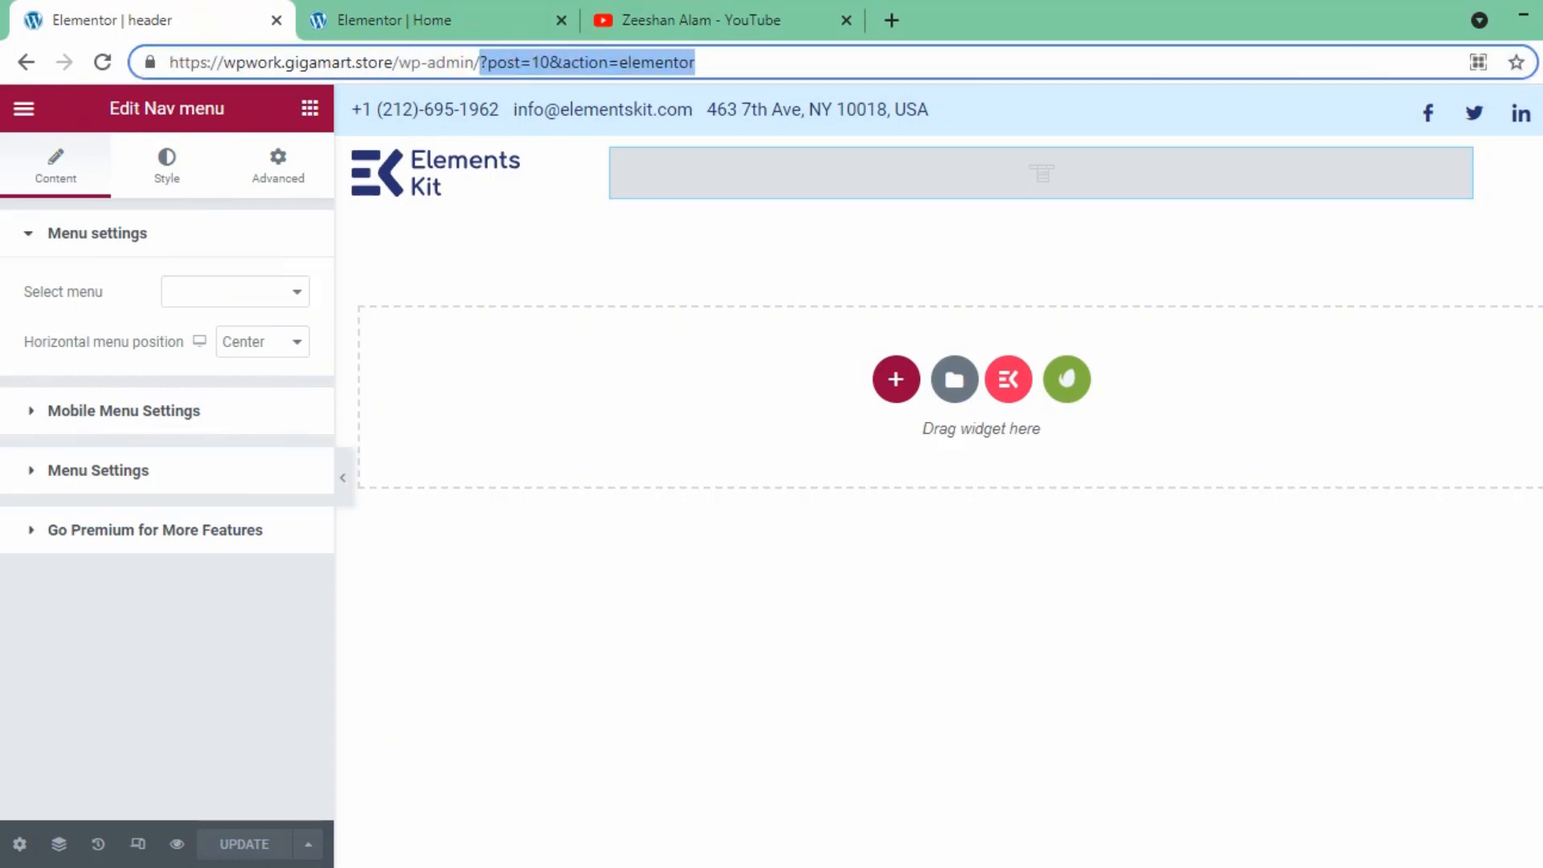
key("BackSpace")
key("Return")
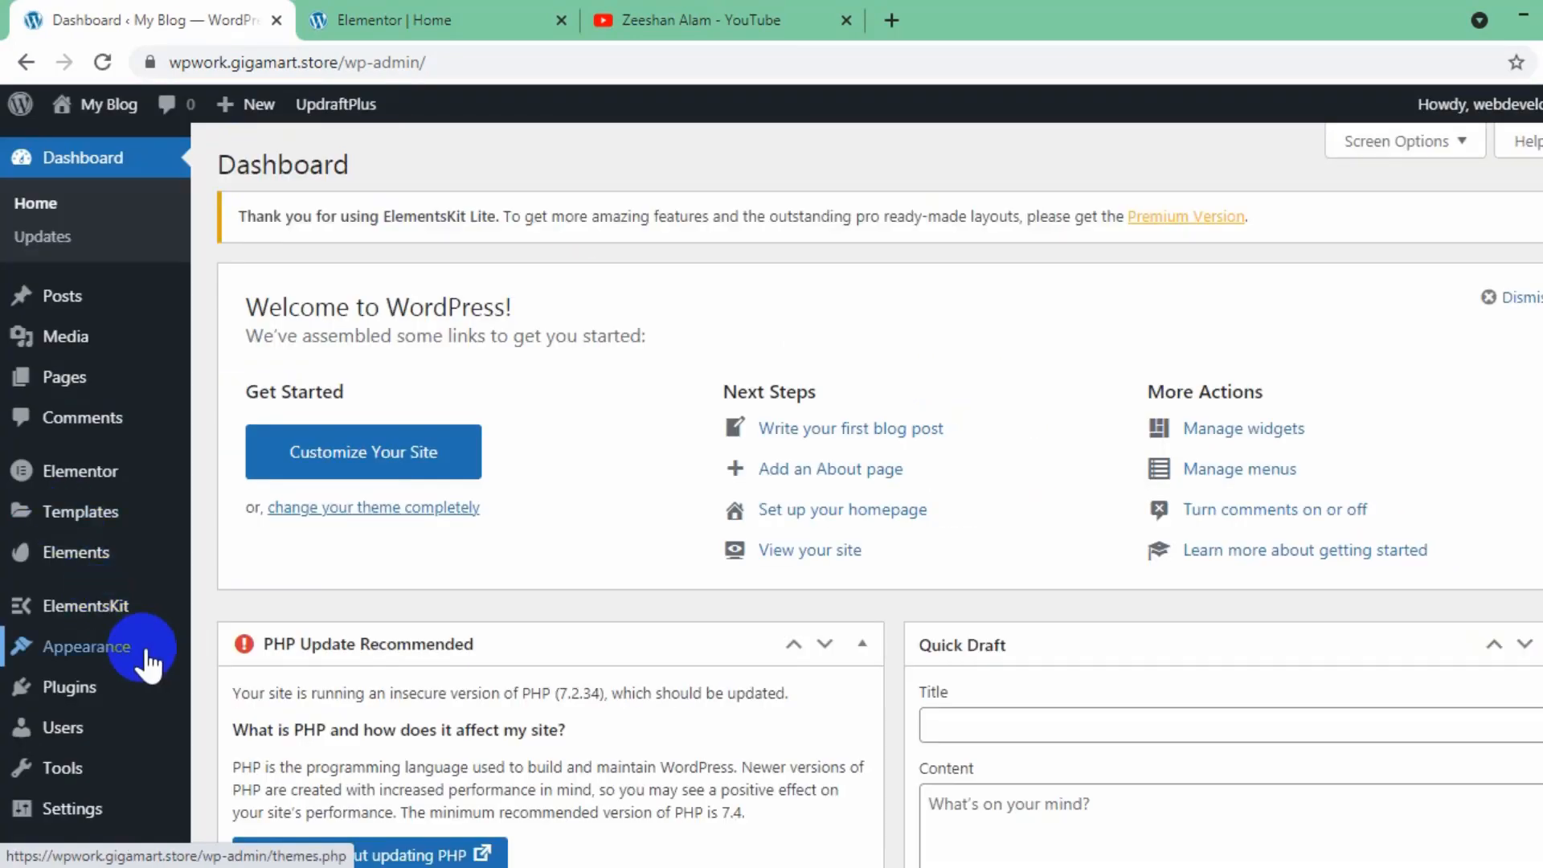
mouse_move(173, 677)
left_click(280, 738)
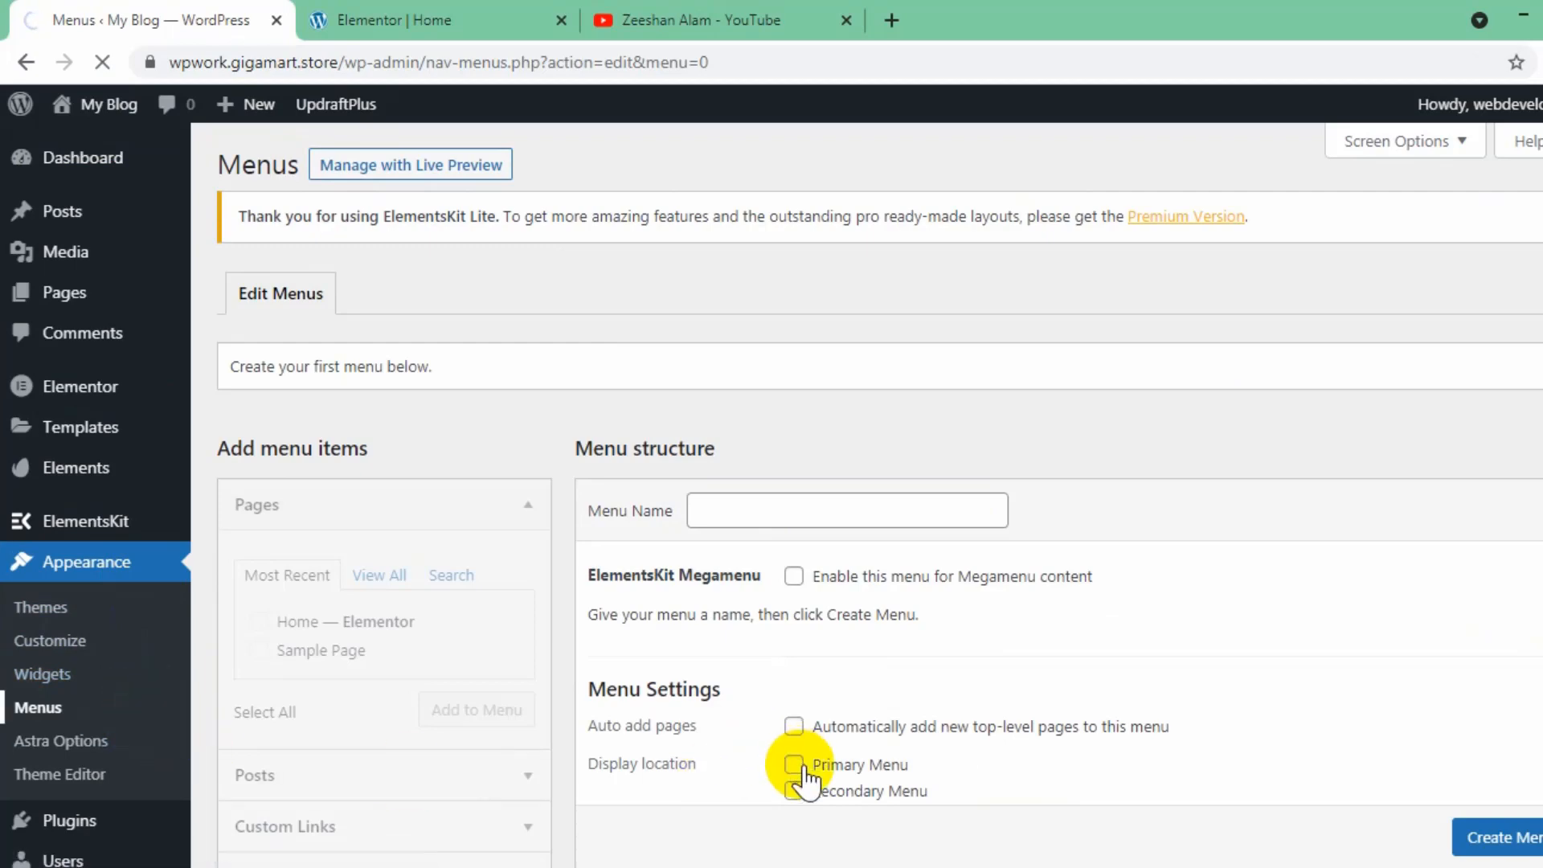
- Create a menu named "primary" and assign it to the Primary Menu display location
left_click(765, 511)
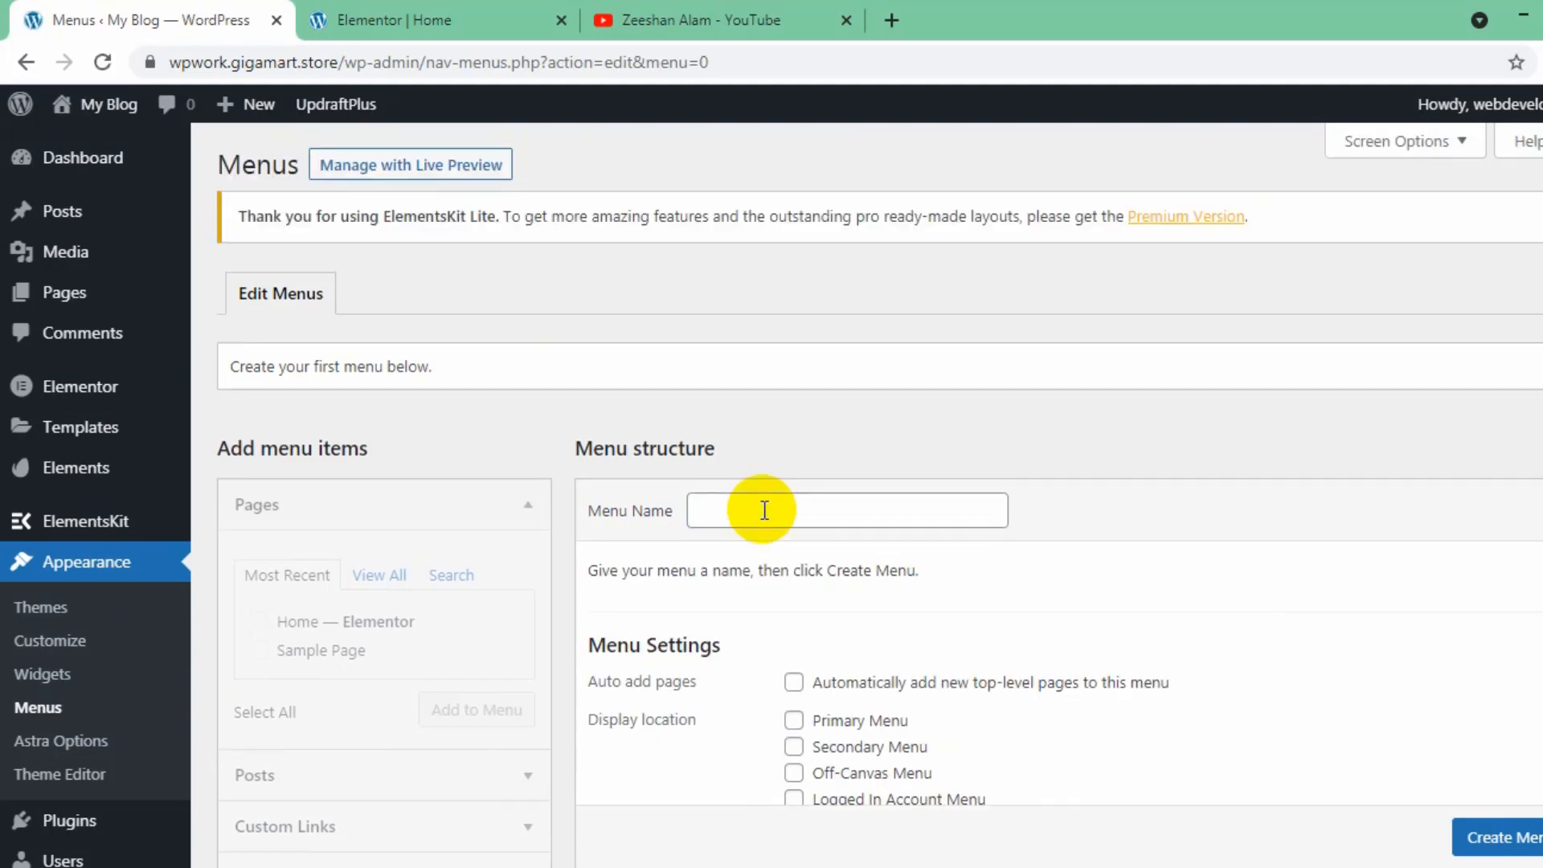
left_click(764, 511)
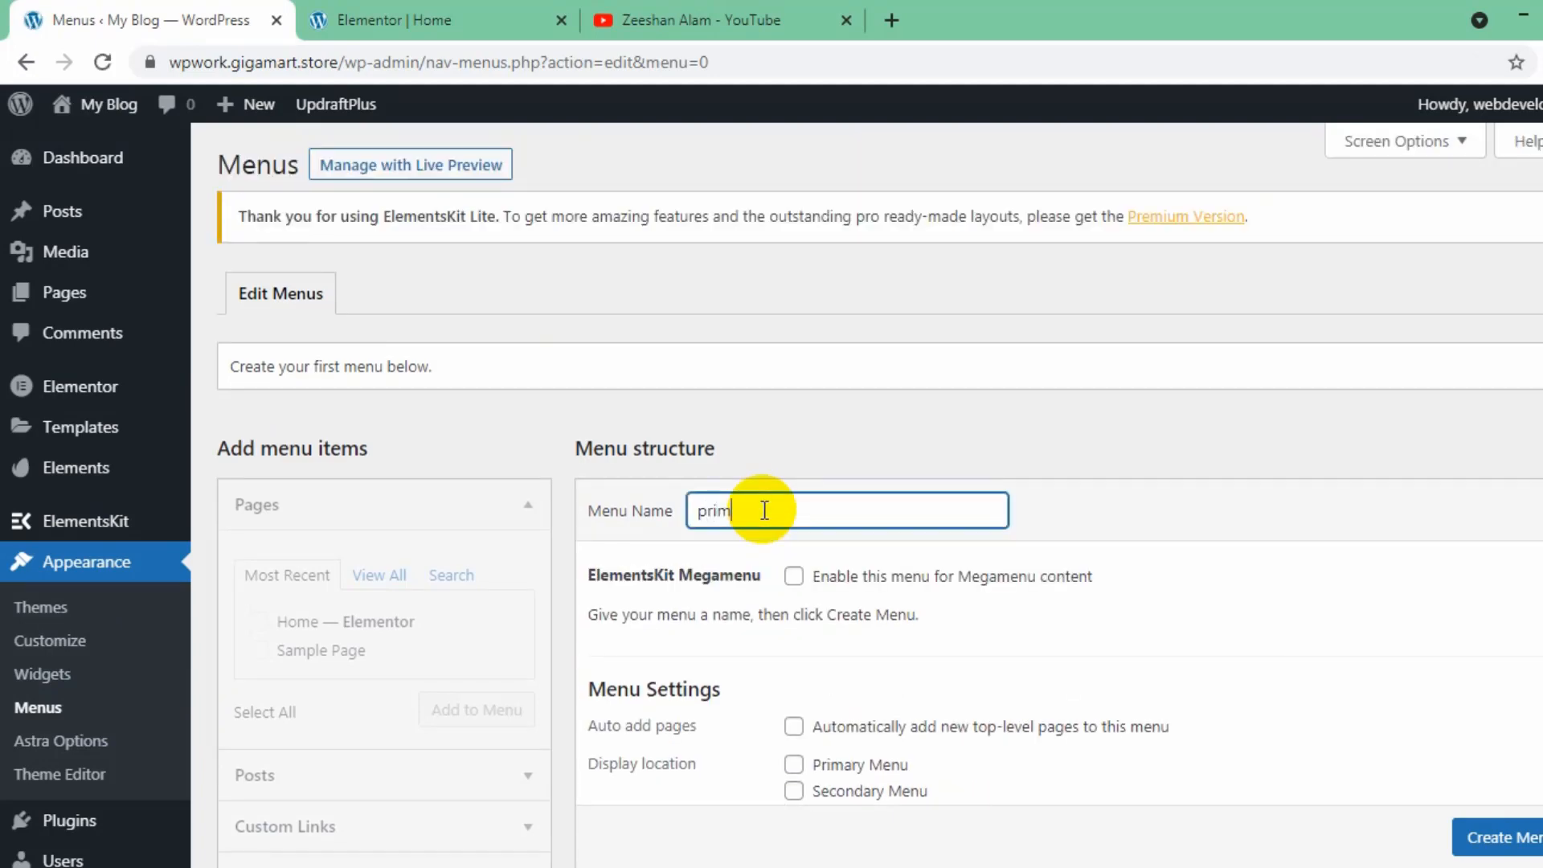
scroll(833, 548, "down", 3)
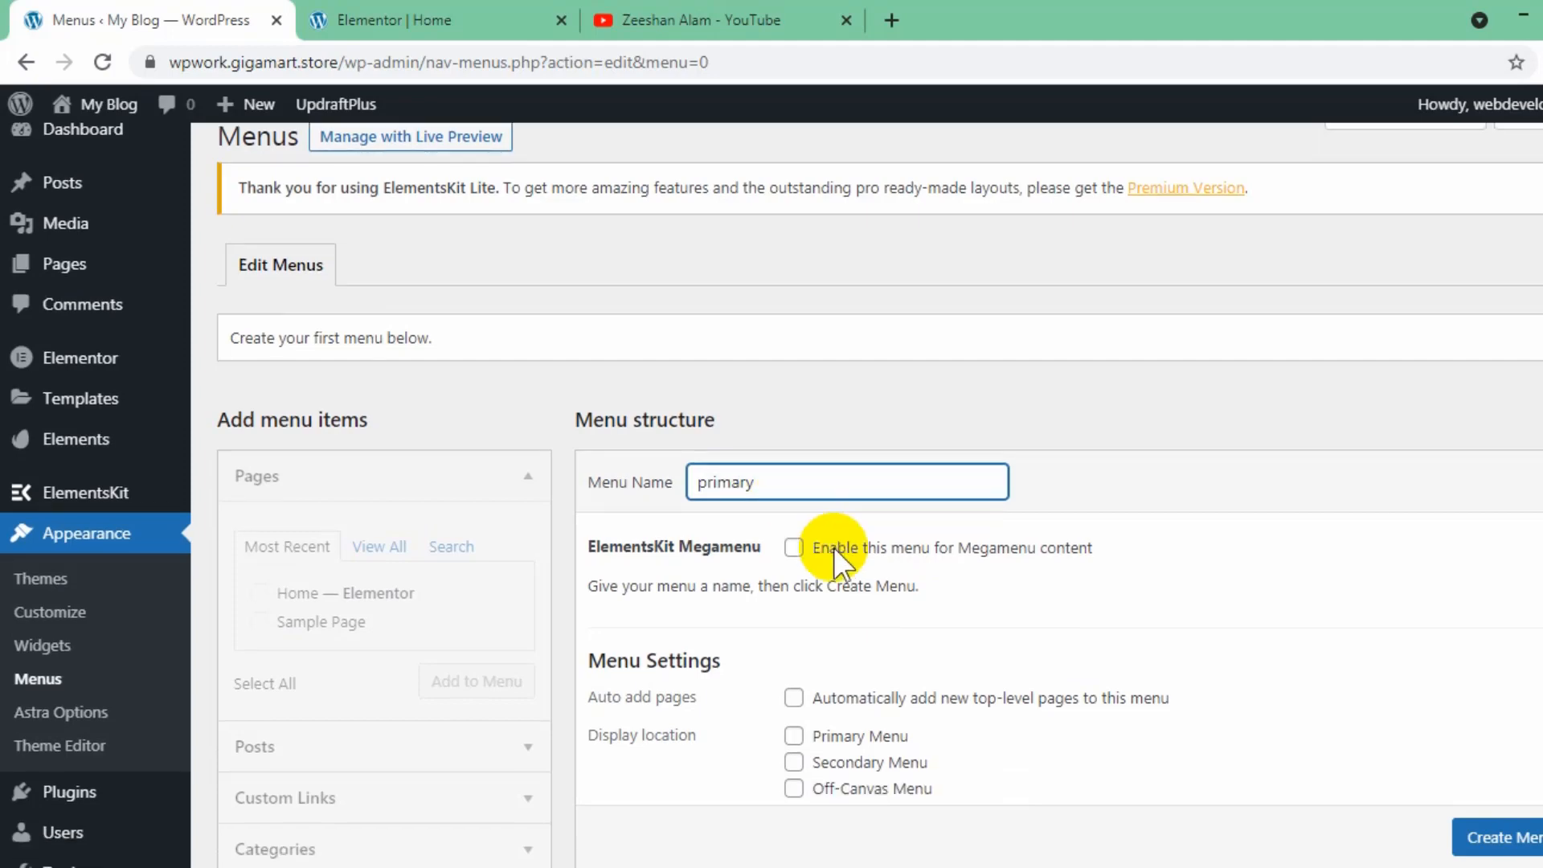
left_click(1519, 747)
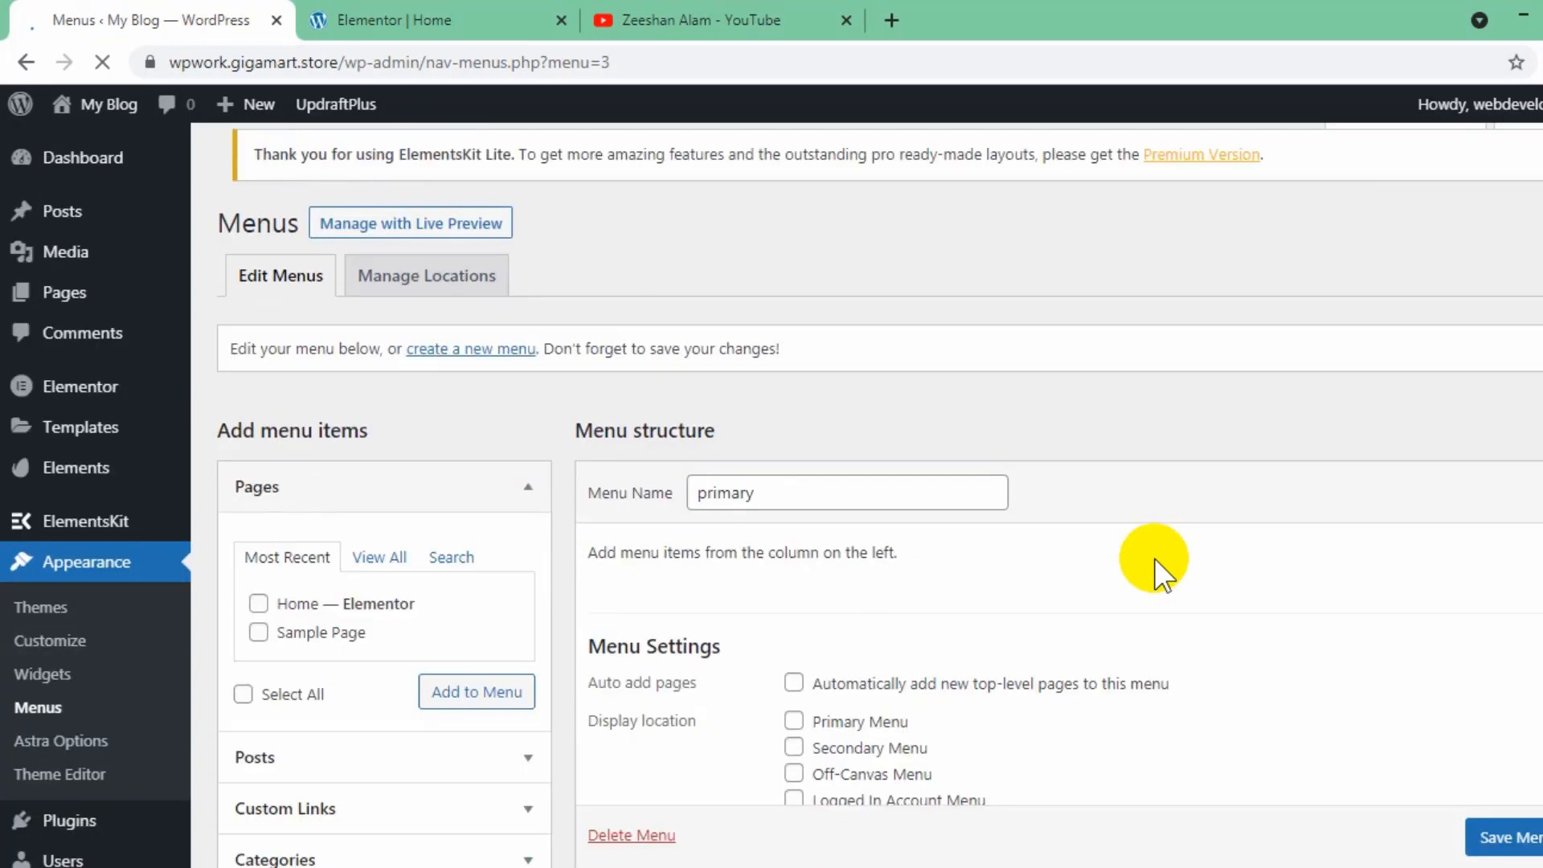
scroll(878, 522, "down", 2)
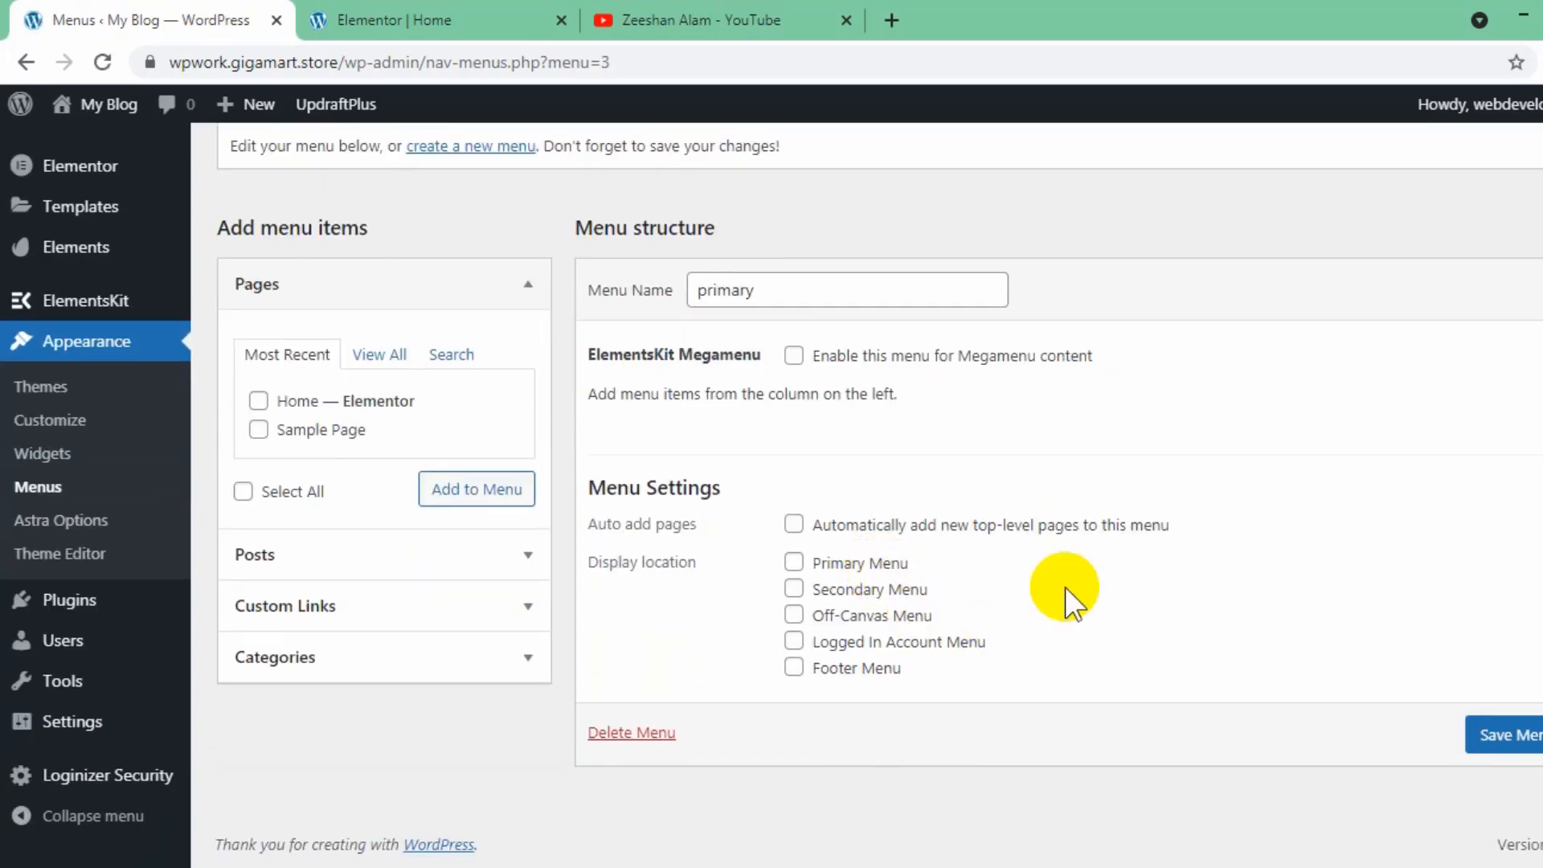
left_click(793, 563)
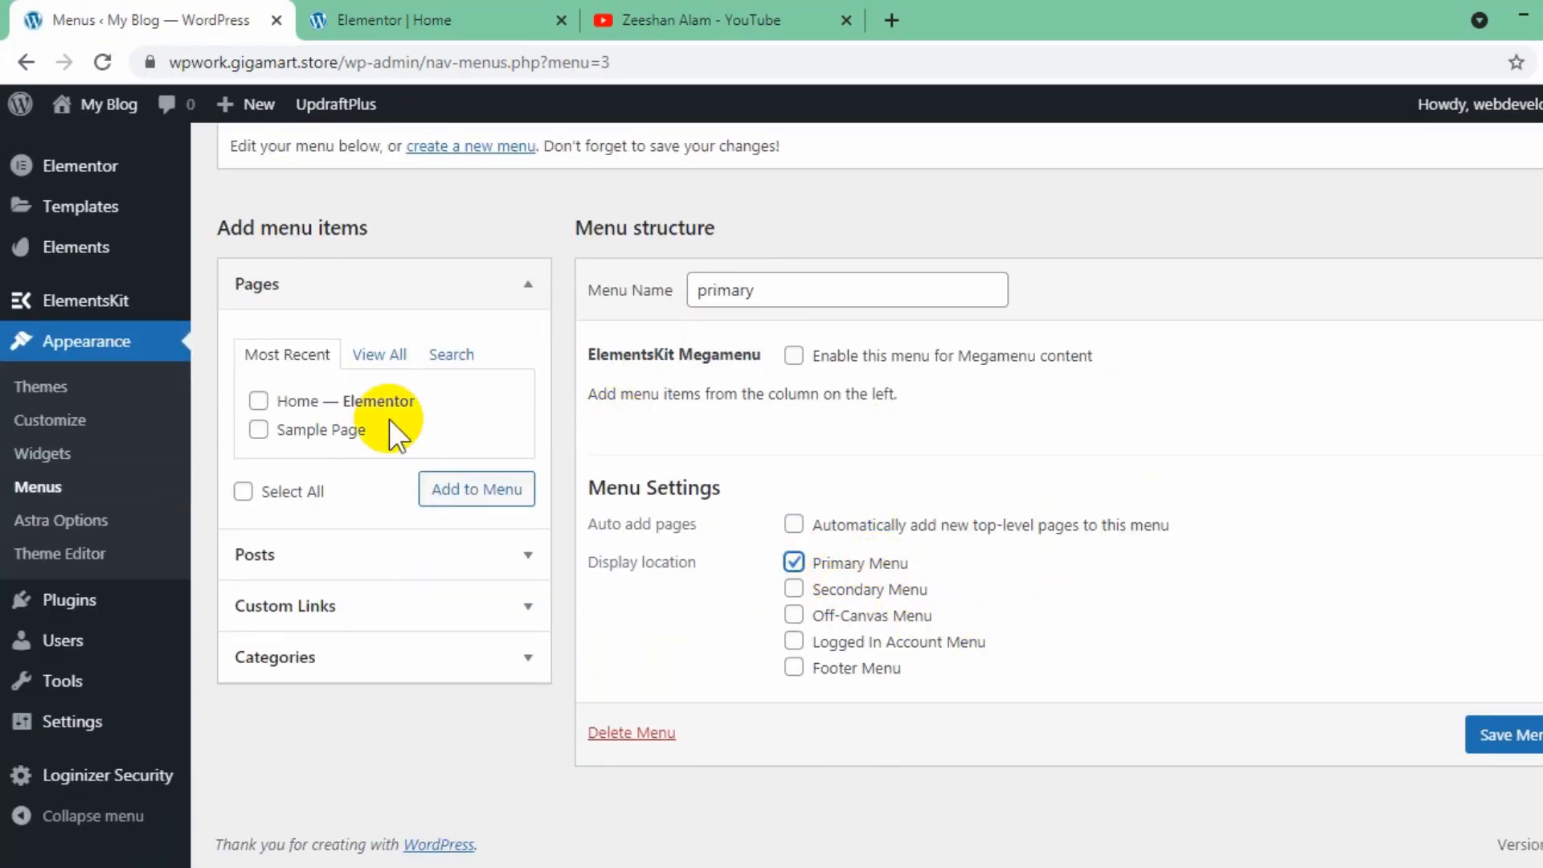
- Add a custom link with the text "Home" and the URL #home to the primary menu
left_click(366, 607)
left_click(387, 466)
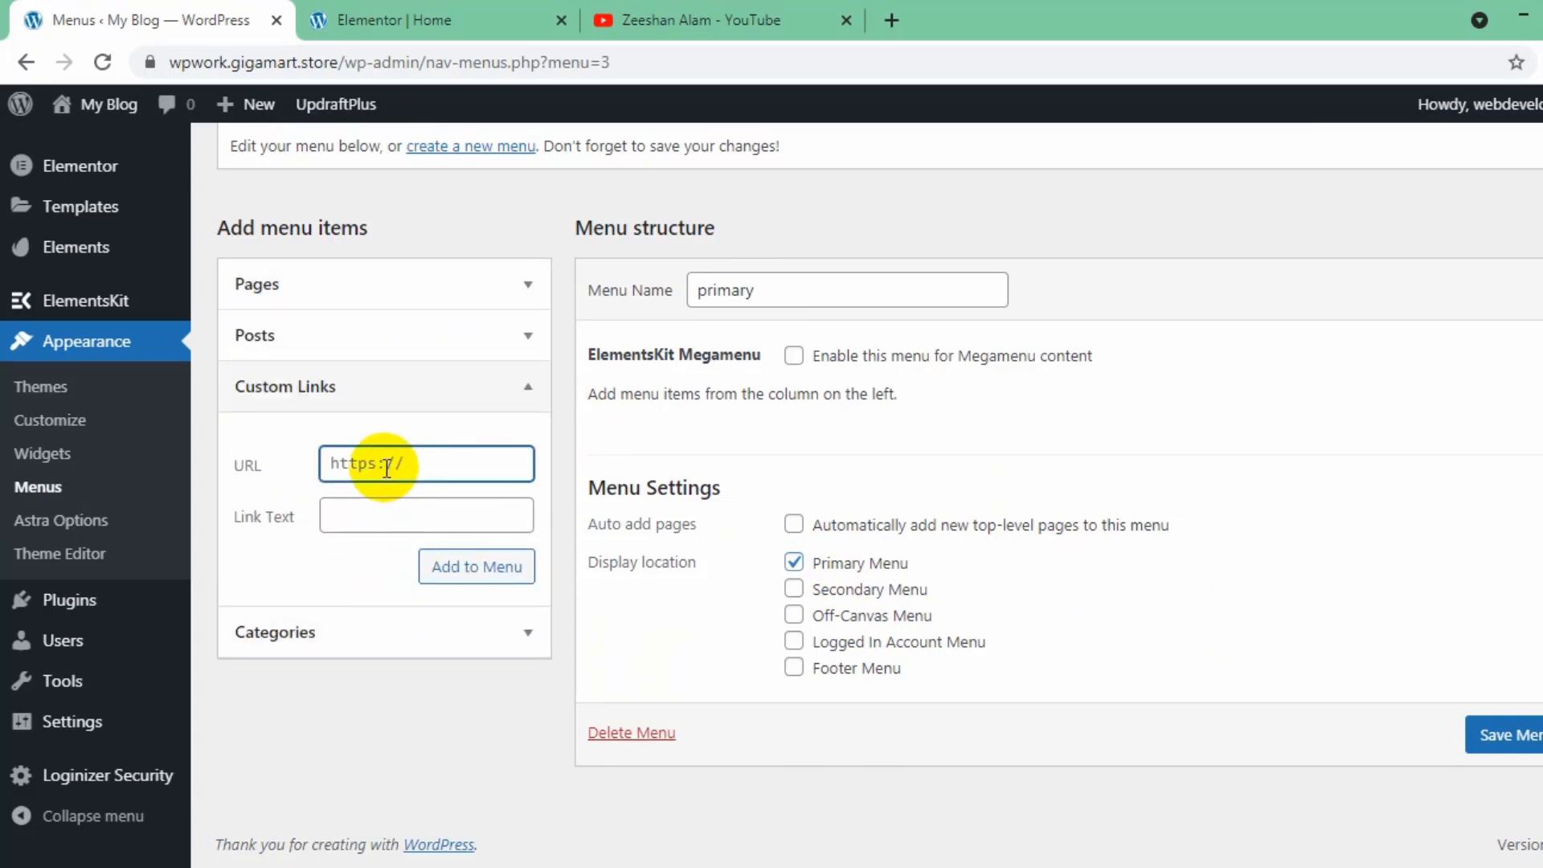
left_click(381, 527)
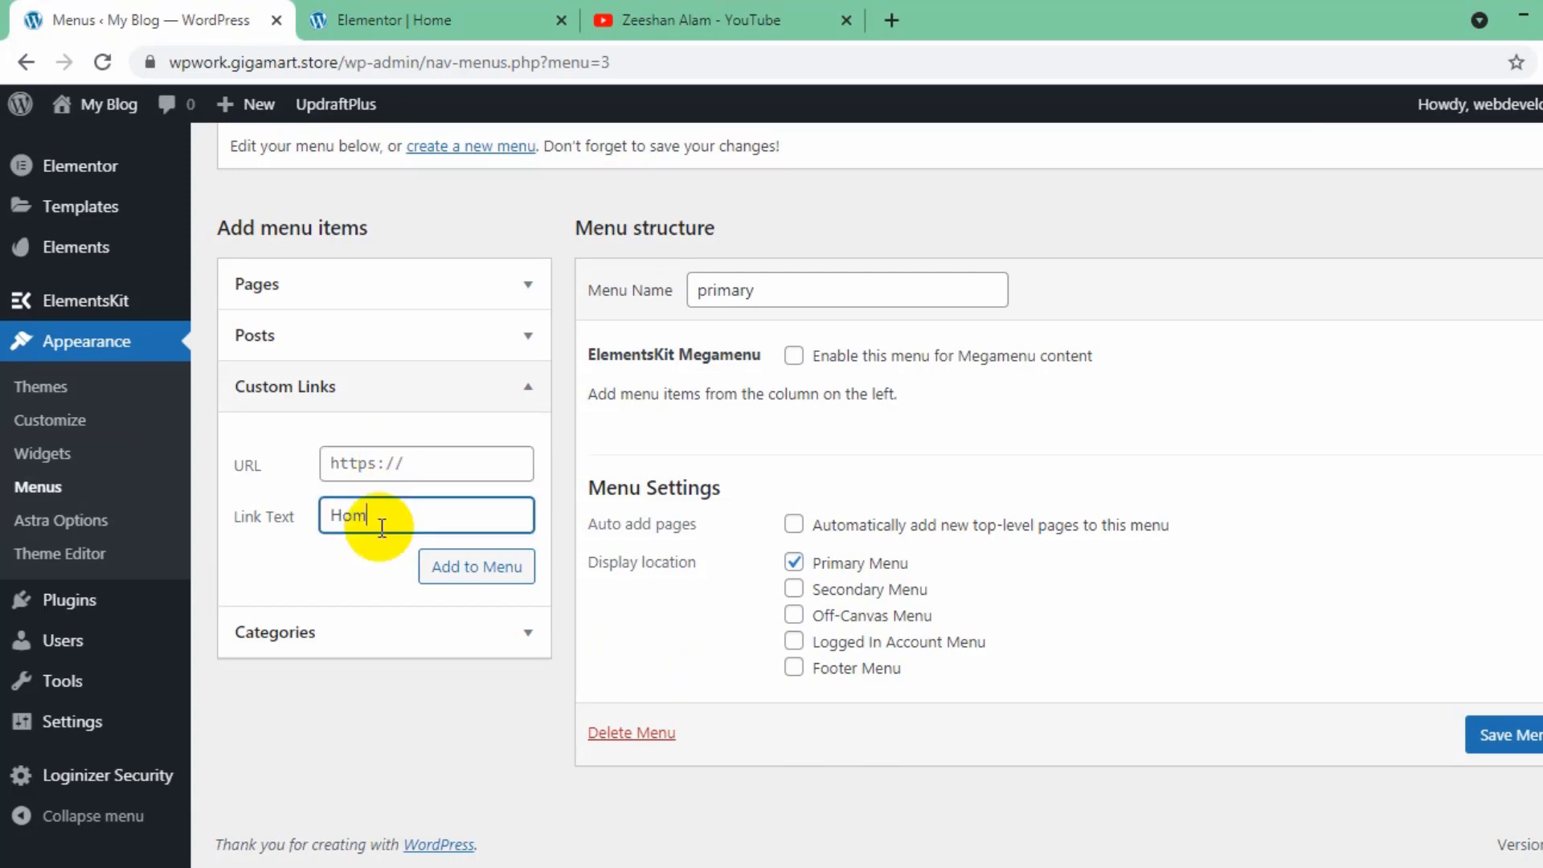
left_click(389, 463)
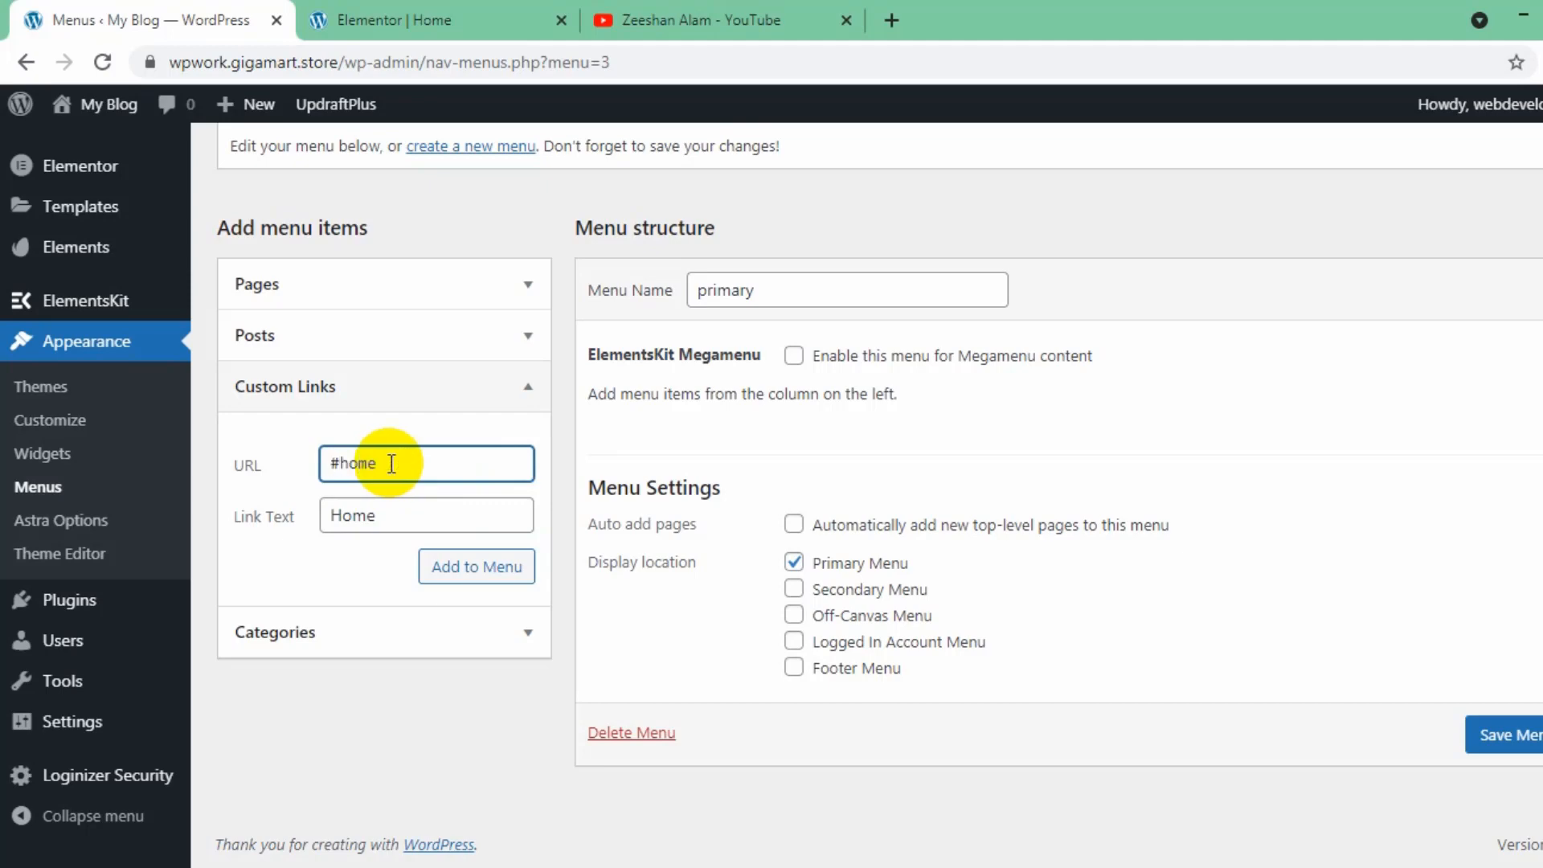
triple_click(392, 464)
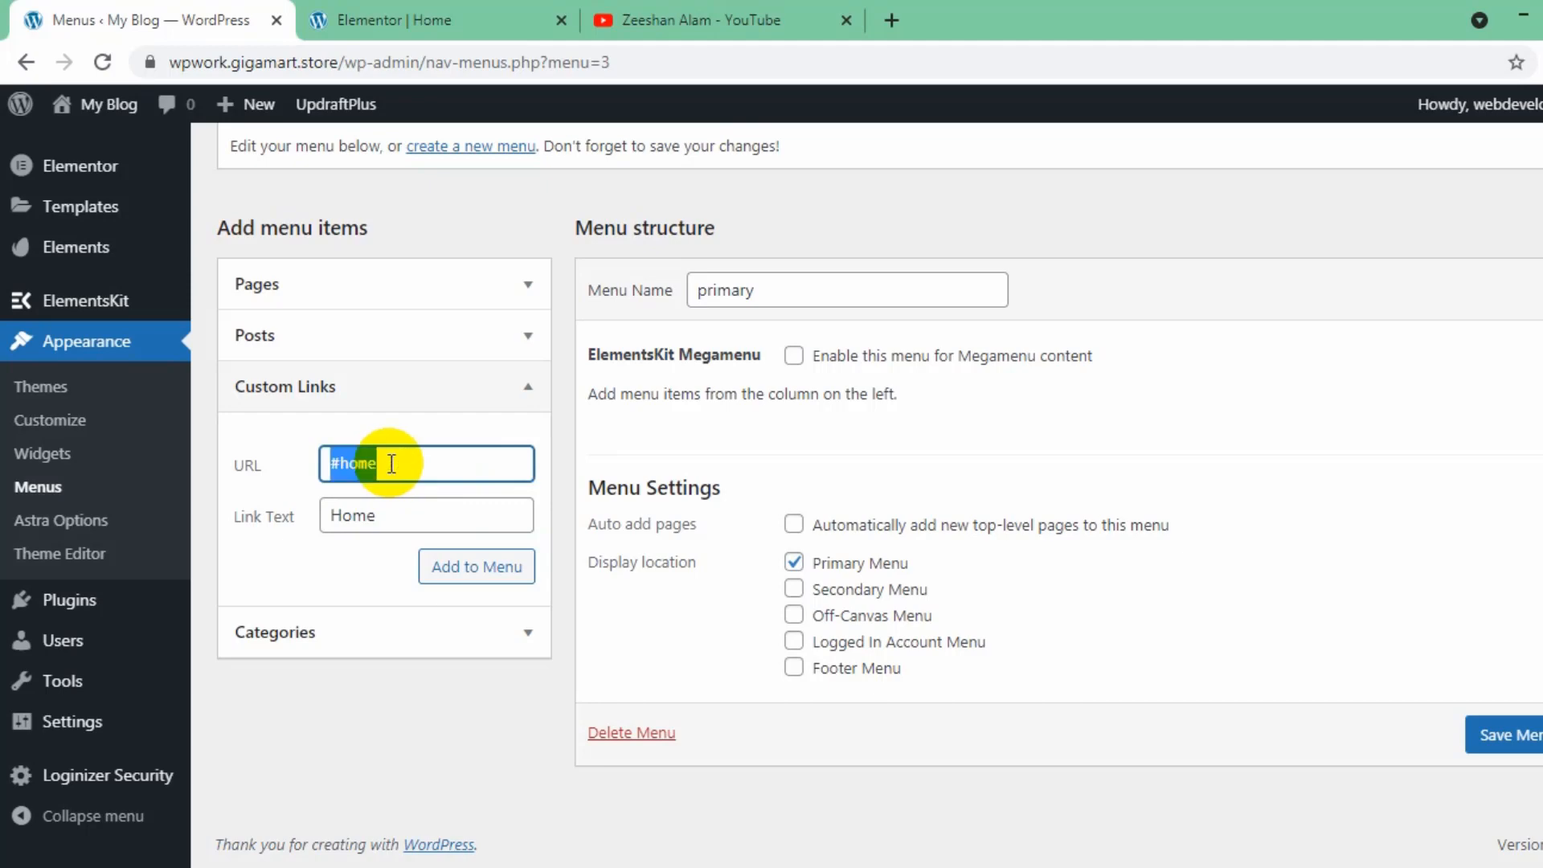
left_click(455, 572)
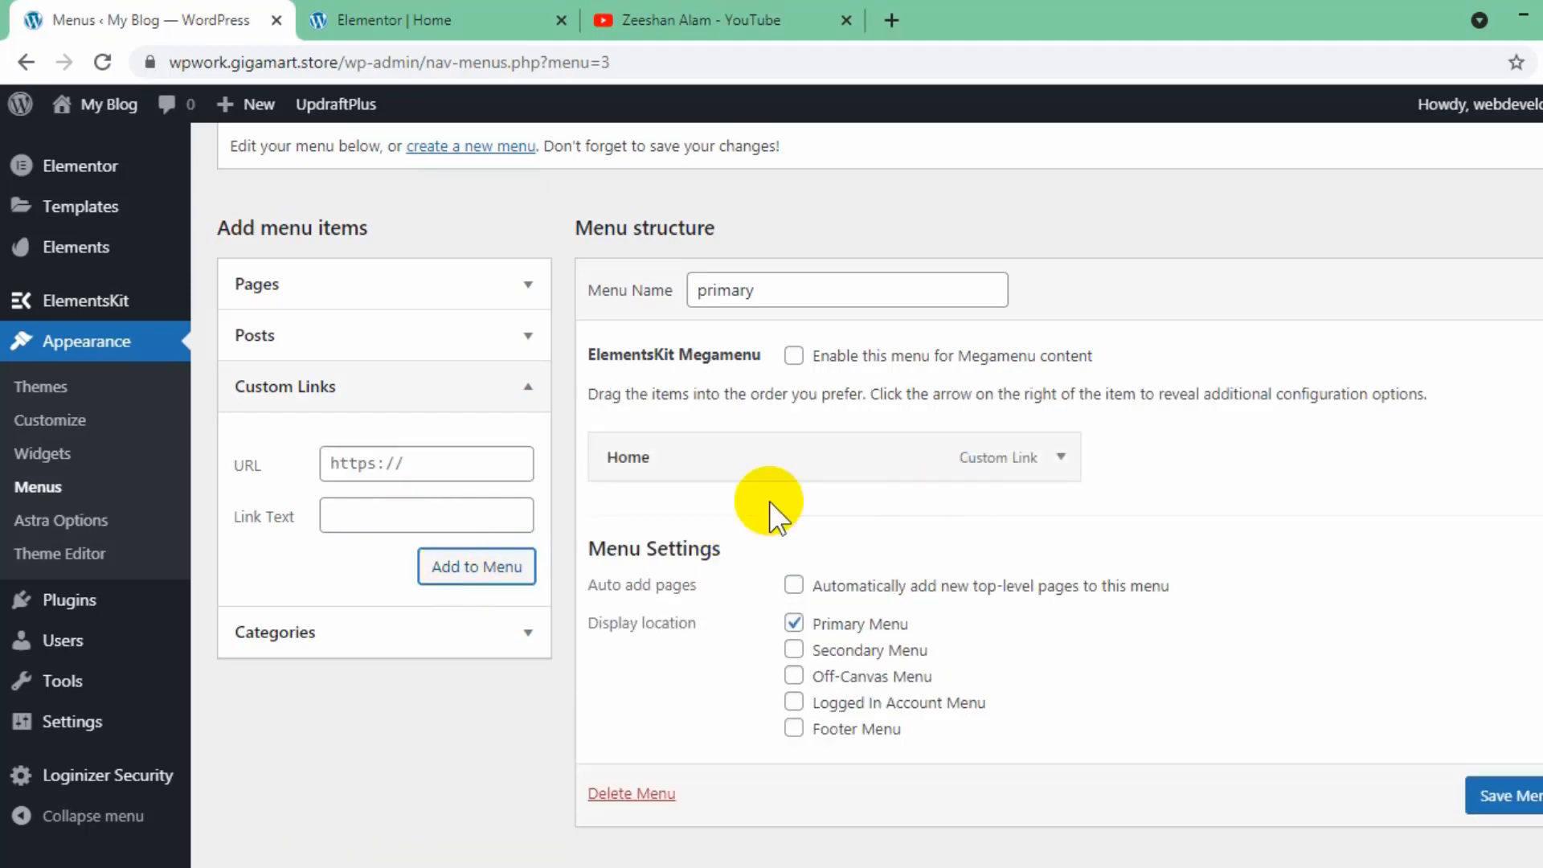
- Add a custom link with the text "Services" and the URL #services to the menu
left_click(372, 464)
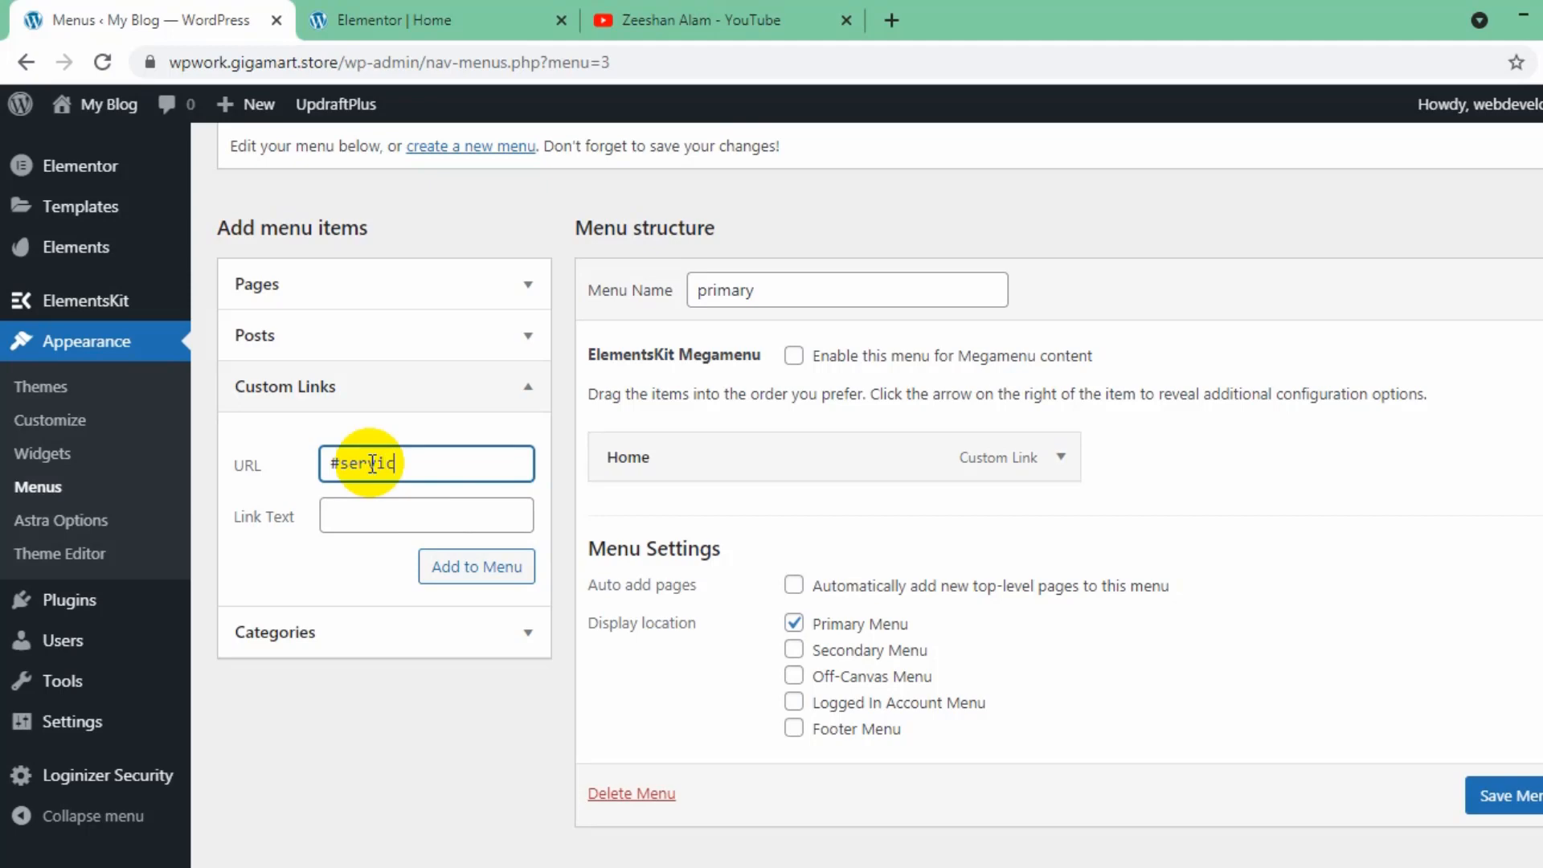
type("es")
left_click(373, 519)
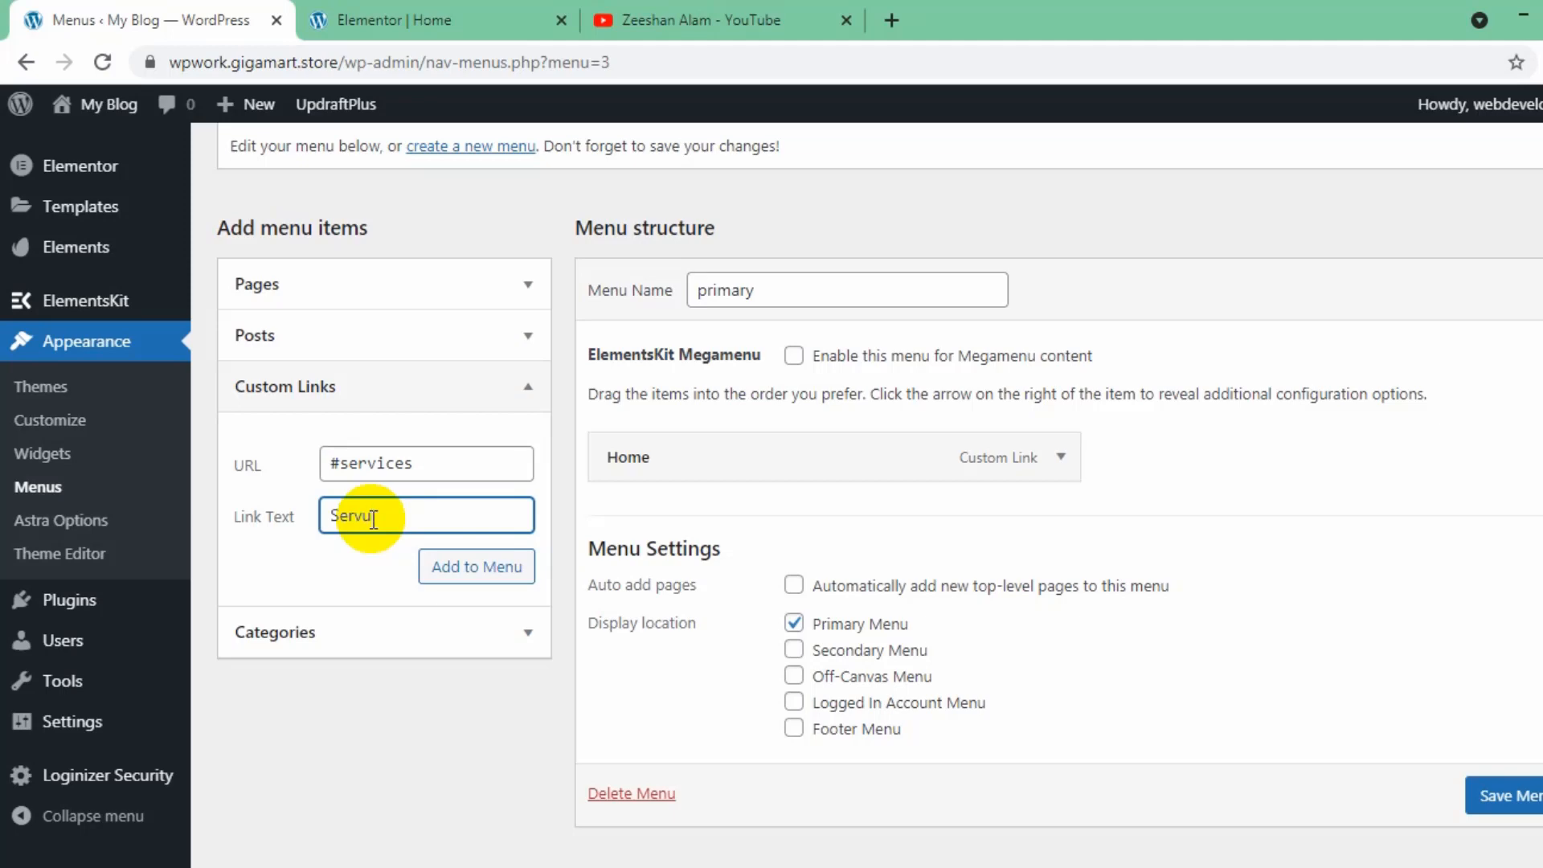
type("Services")
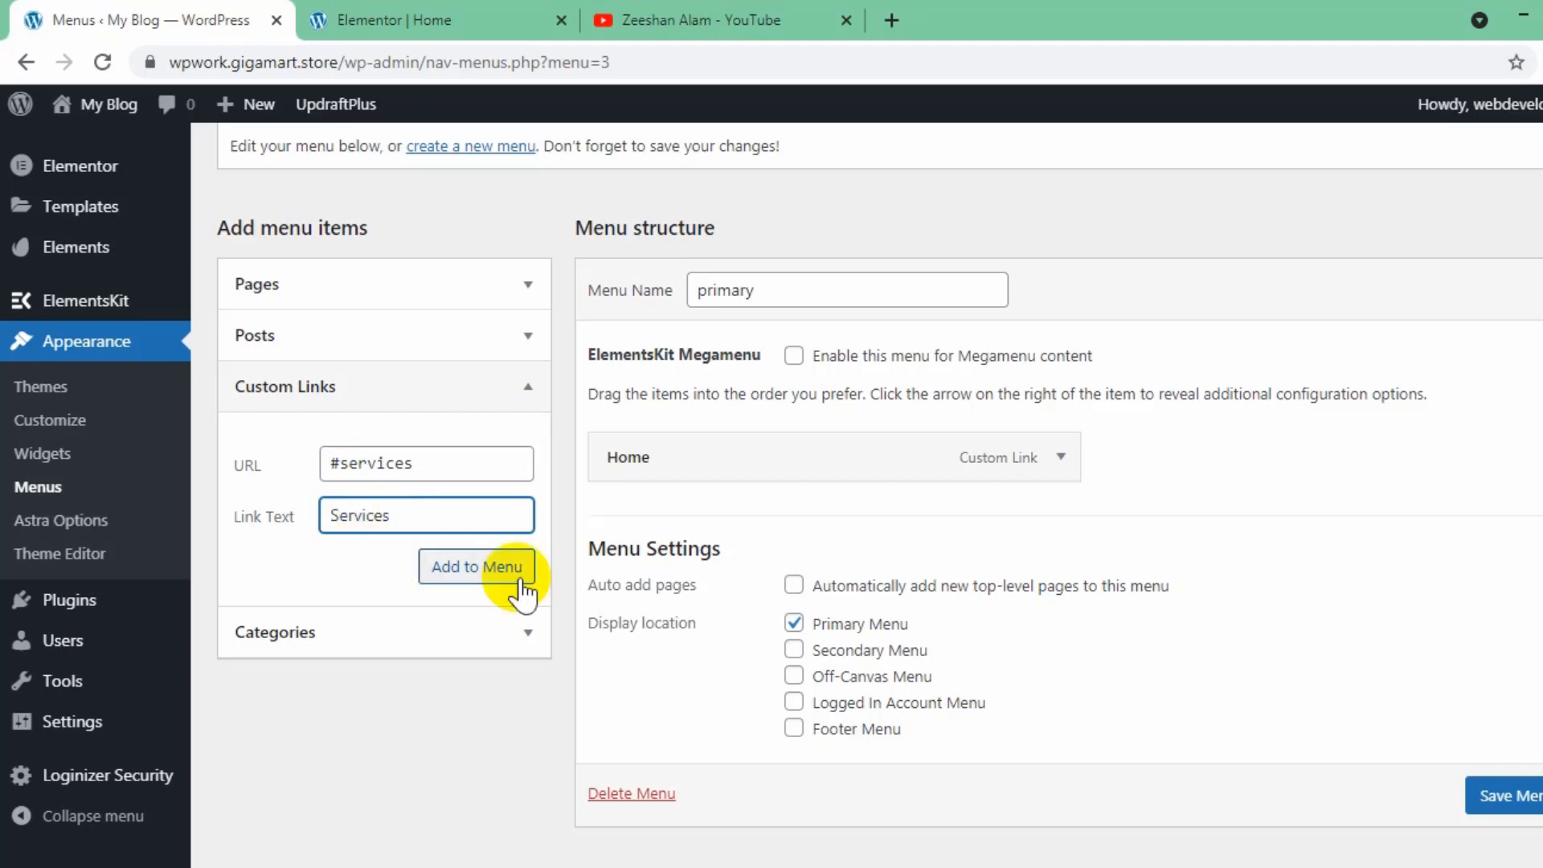
left_click(467, 571)
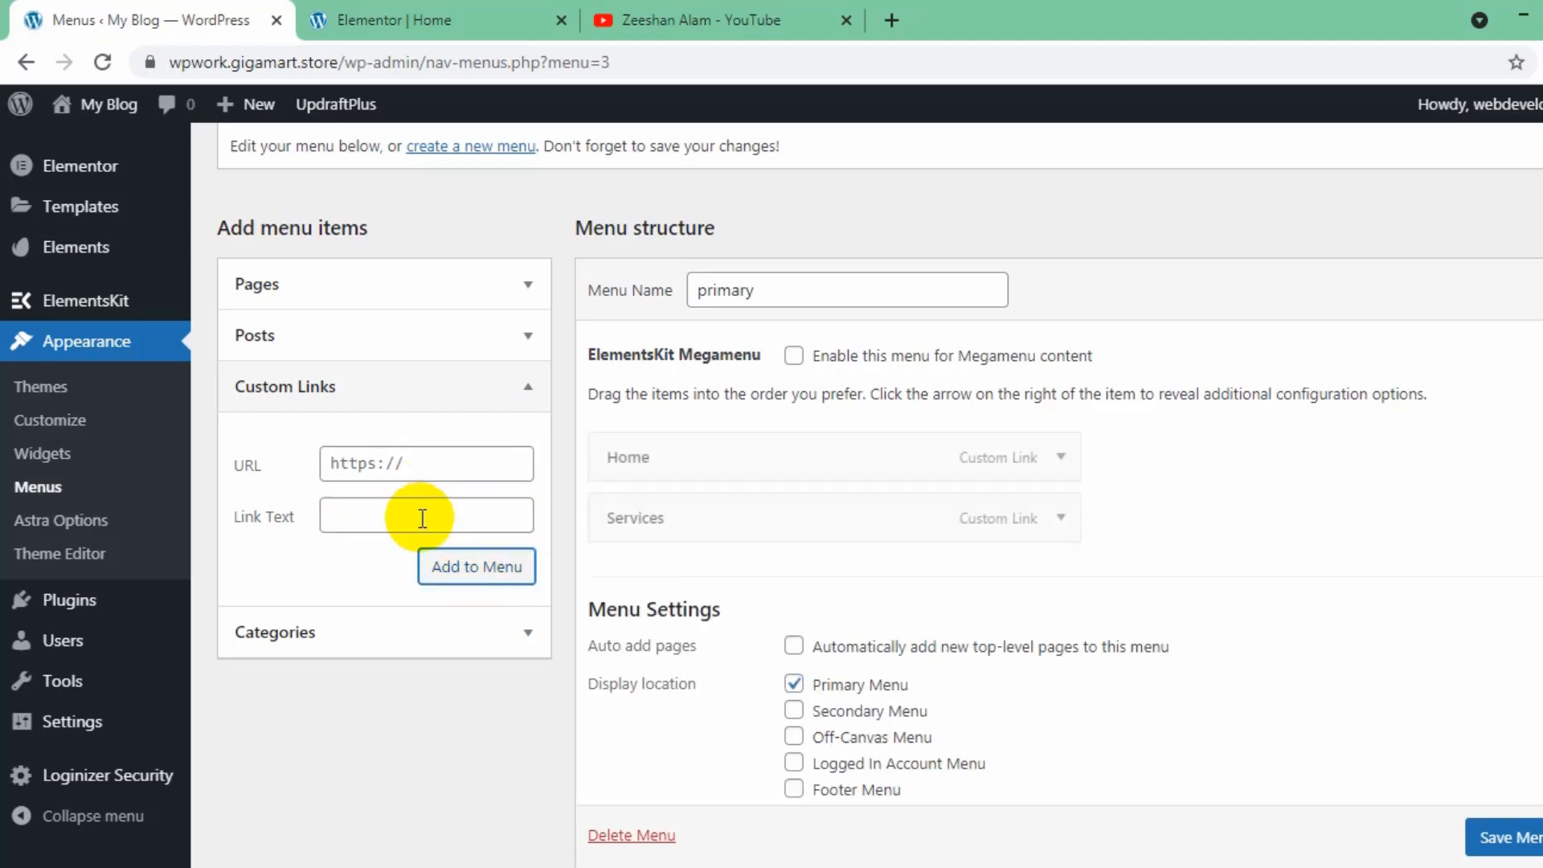
- Add a custom link with the text "About" and the URL #about to the menu
left_click(422, 460)
type("#home")
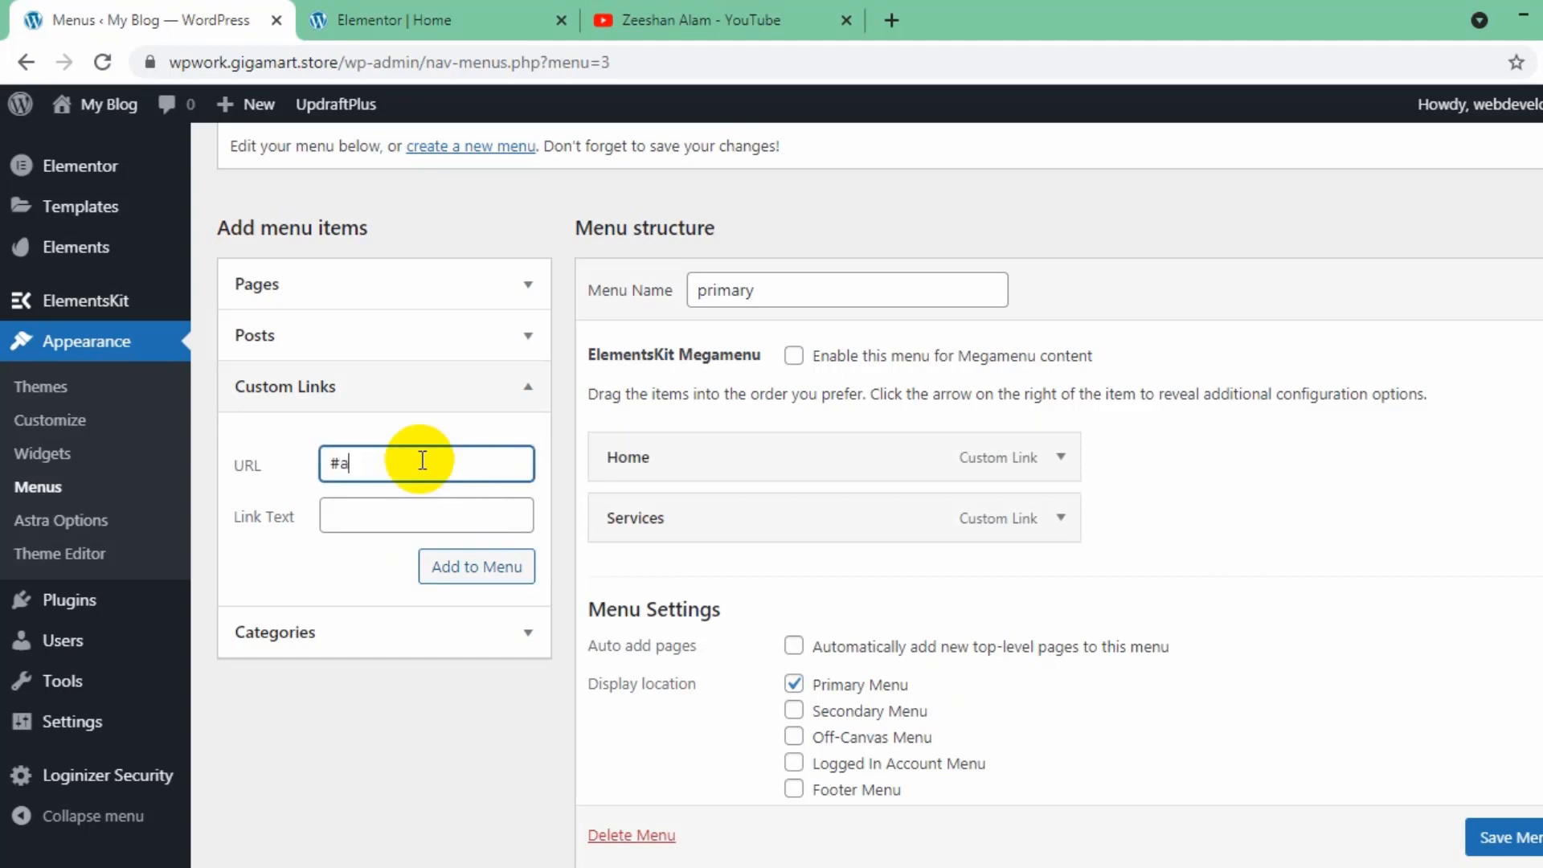
type("outt")
left_click(428, 515)
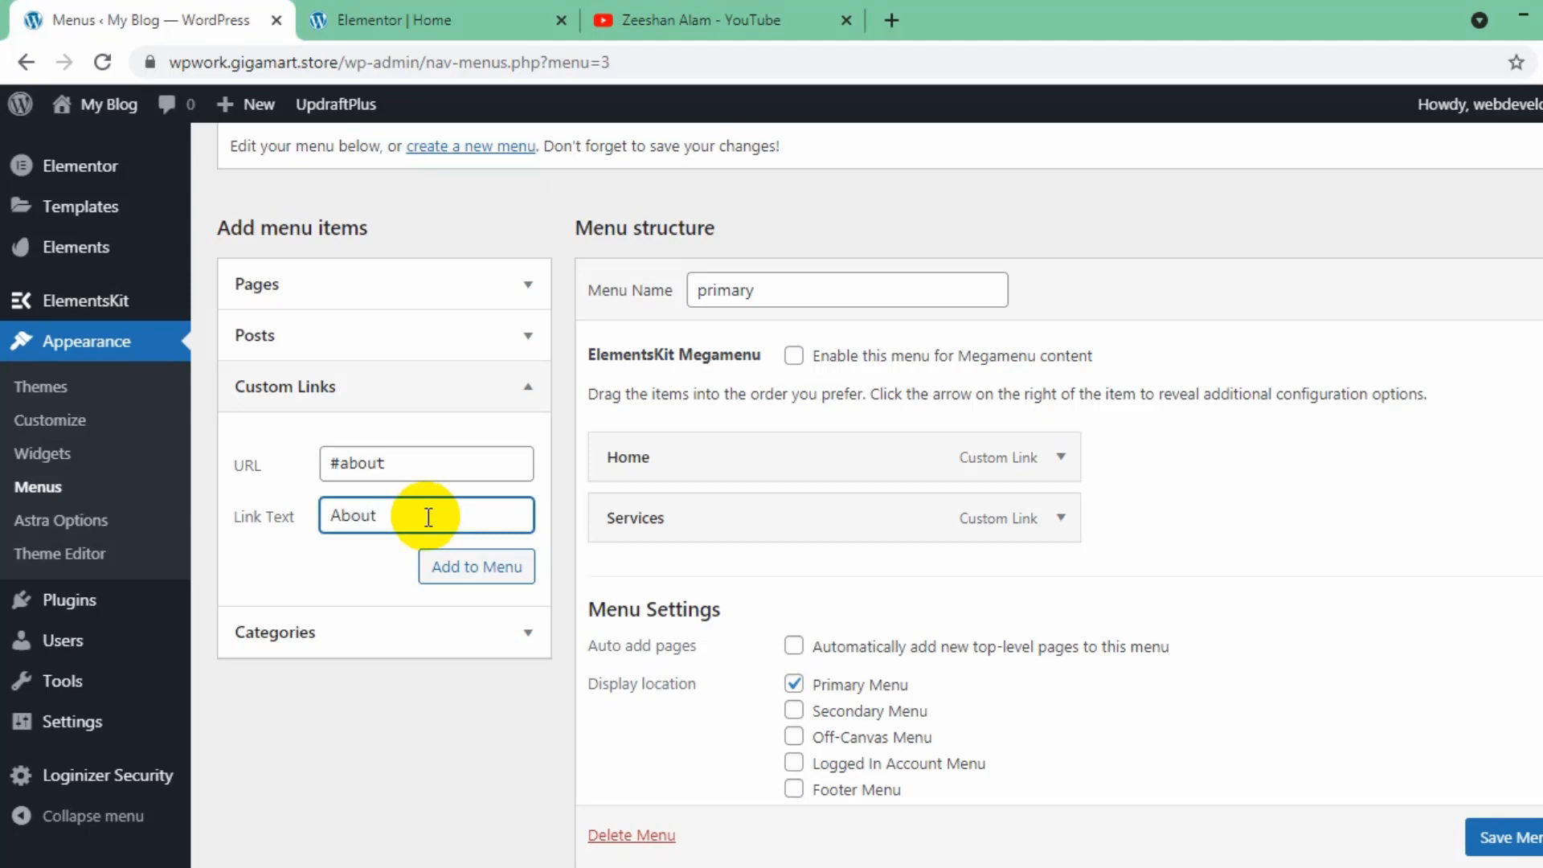
left_click(456, 572)
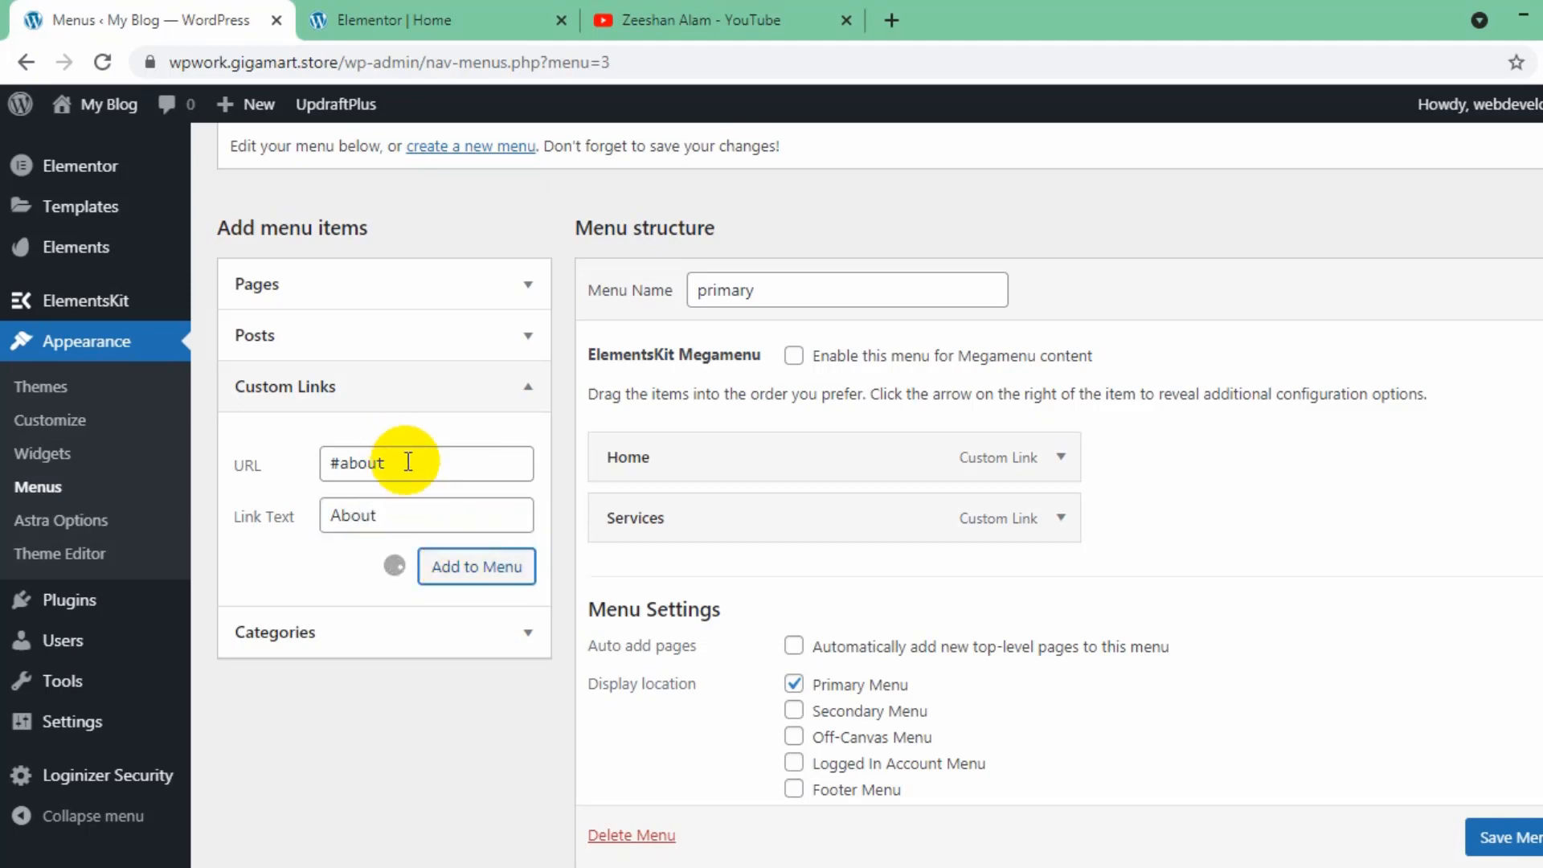
- Add a custom link with the text "Contact" and the URL #contact to the menu
type("#")
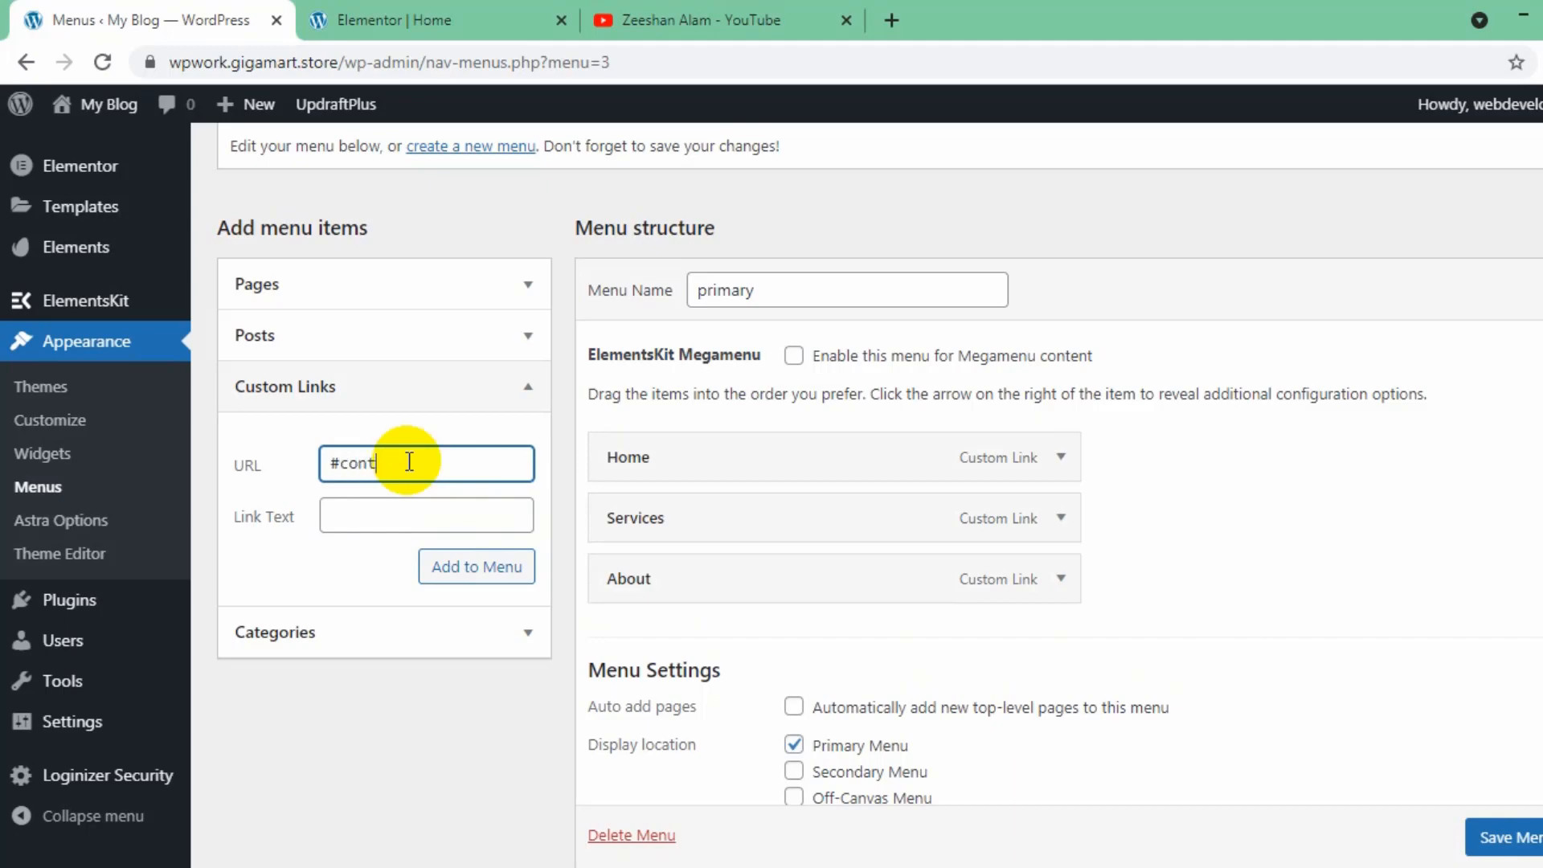
left_click(428, 519)
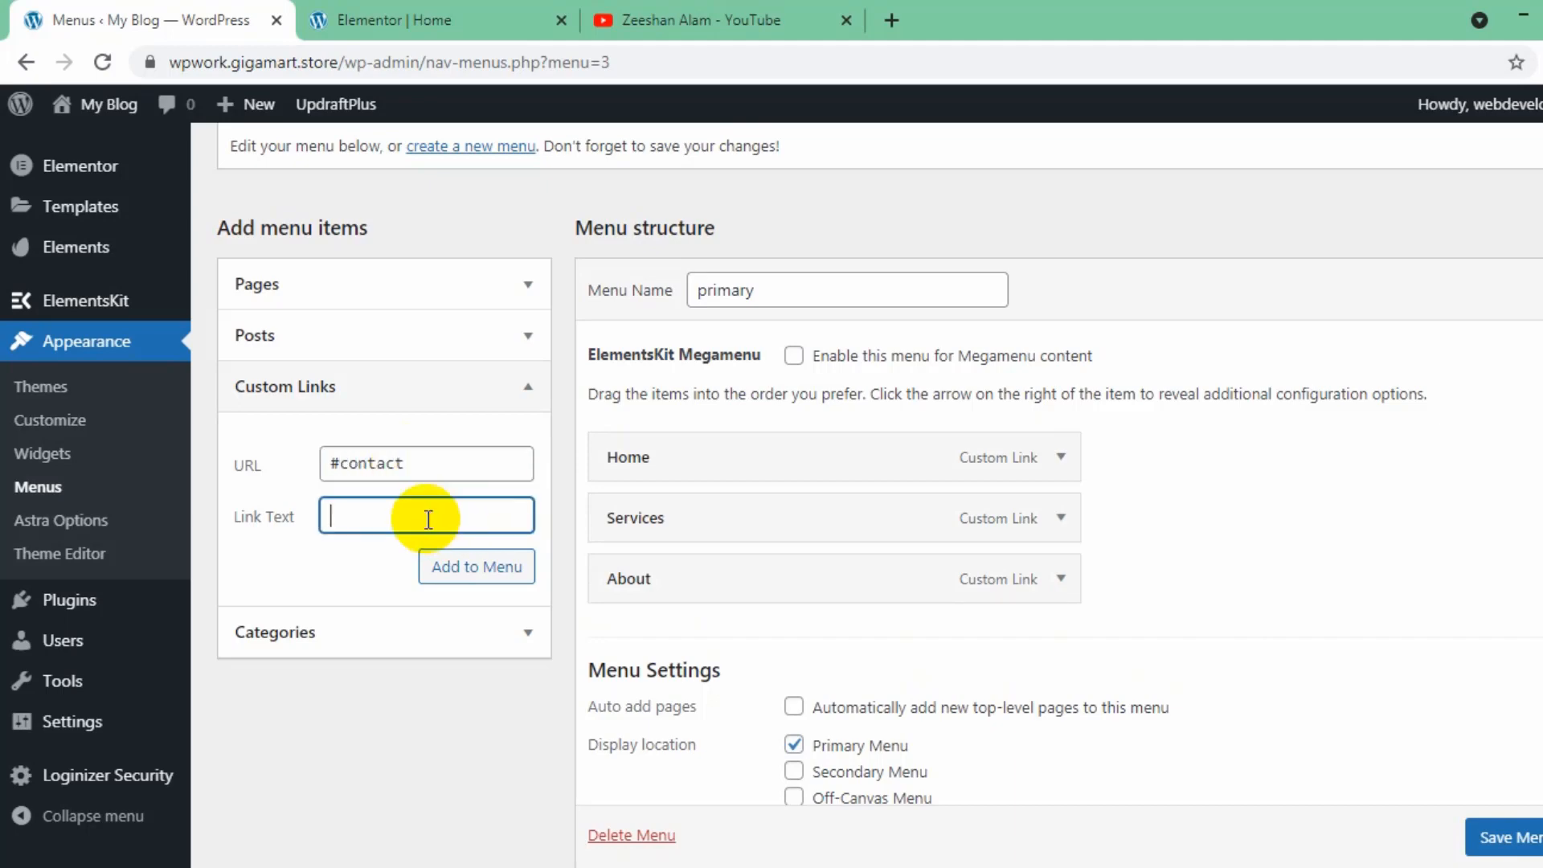
type("Contact")
left_click(470, 572)
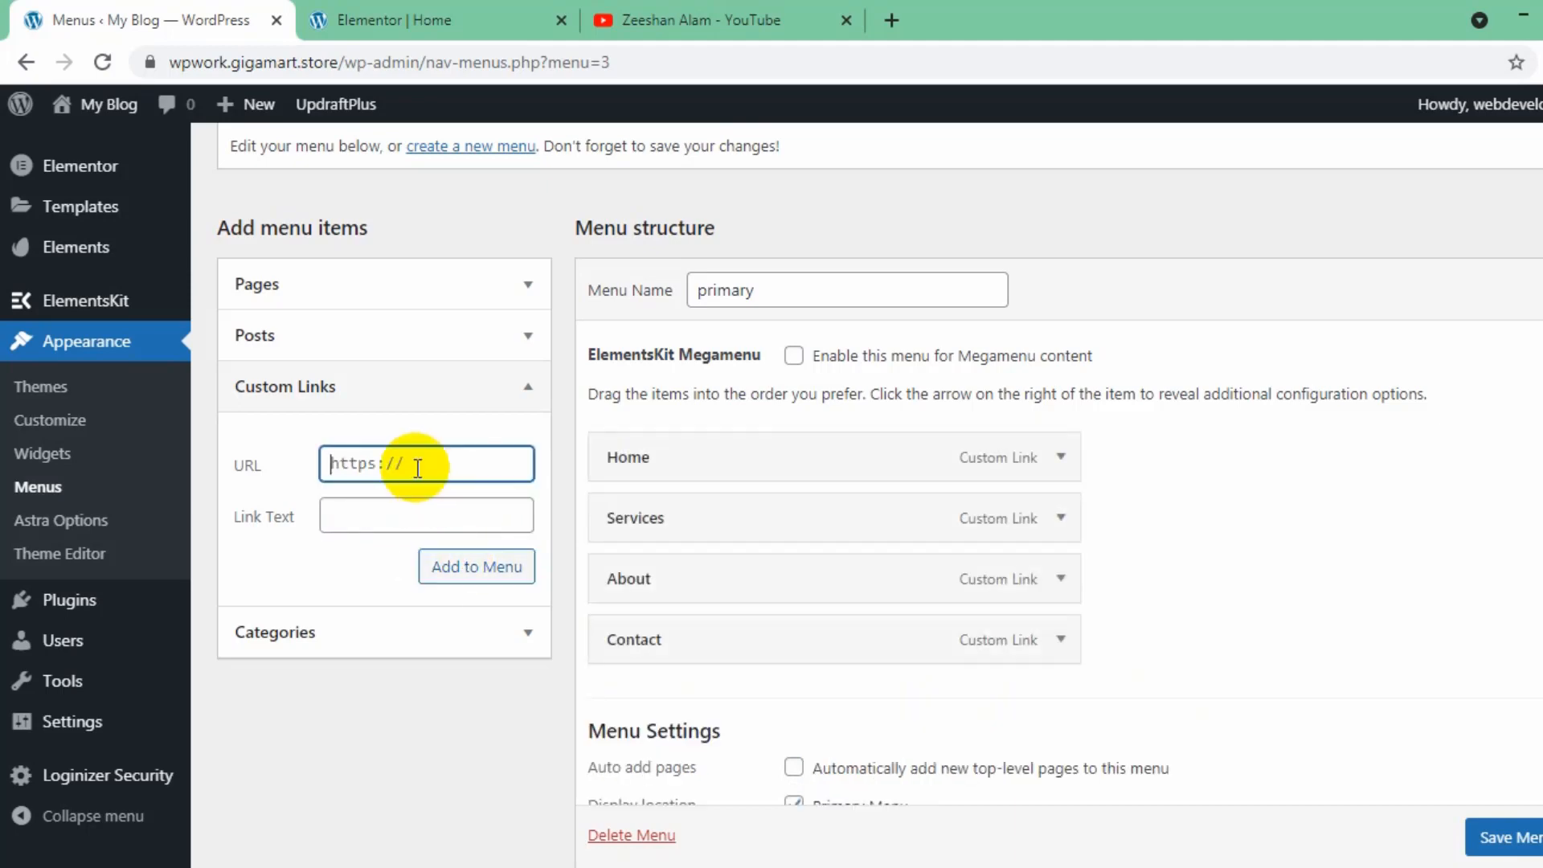
- Add a custom link with the text "Subscribe" and the URL #sub, and save the primary menu
type("#sub")
key("Tab")
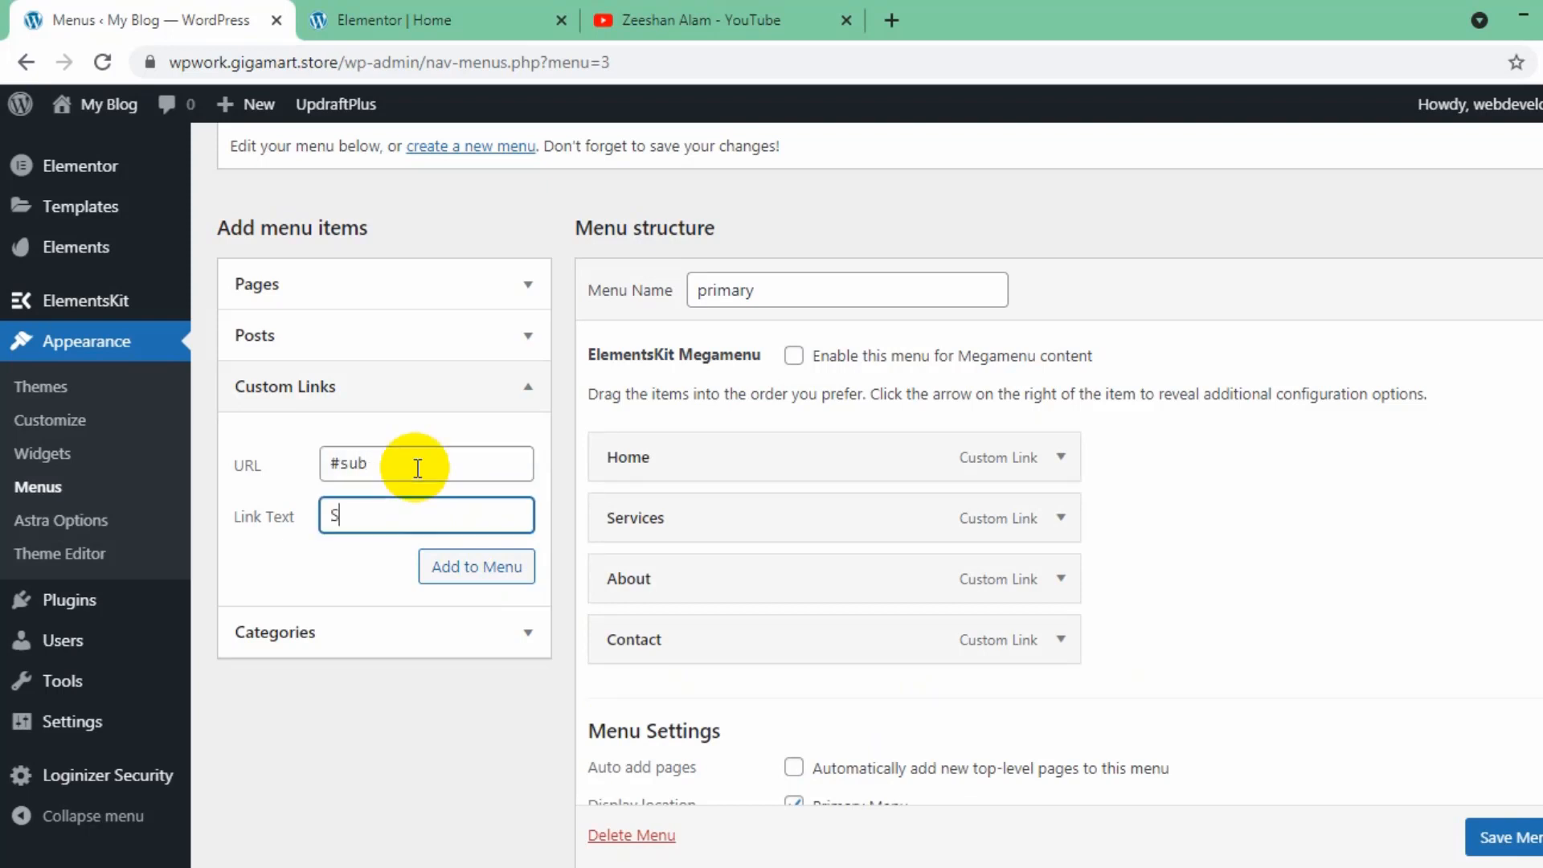
type("Subscribe")
left_click(456, 569)
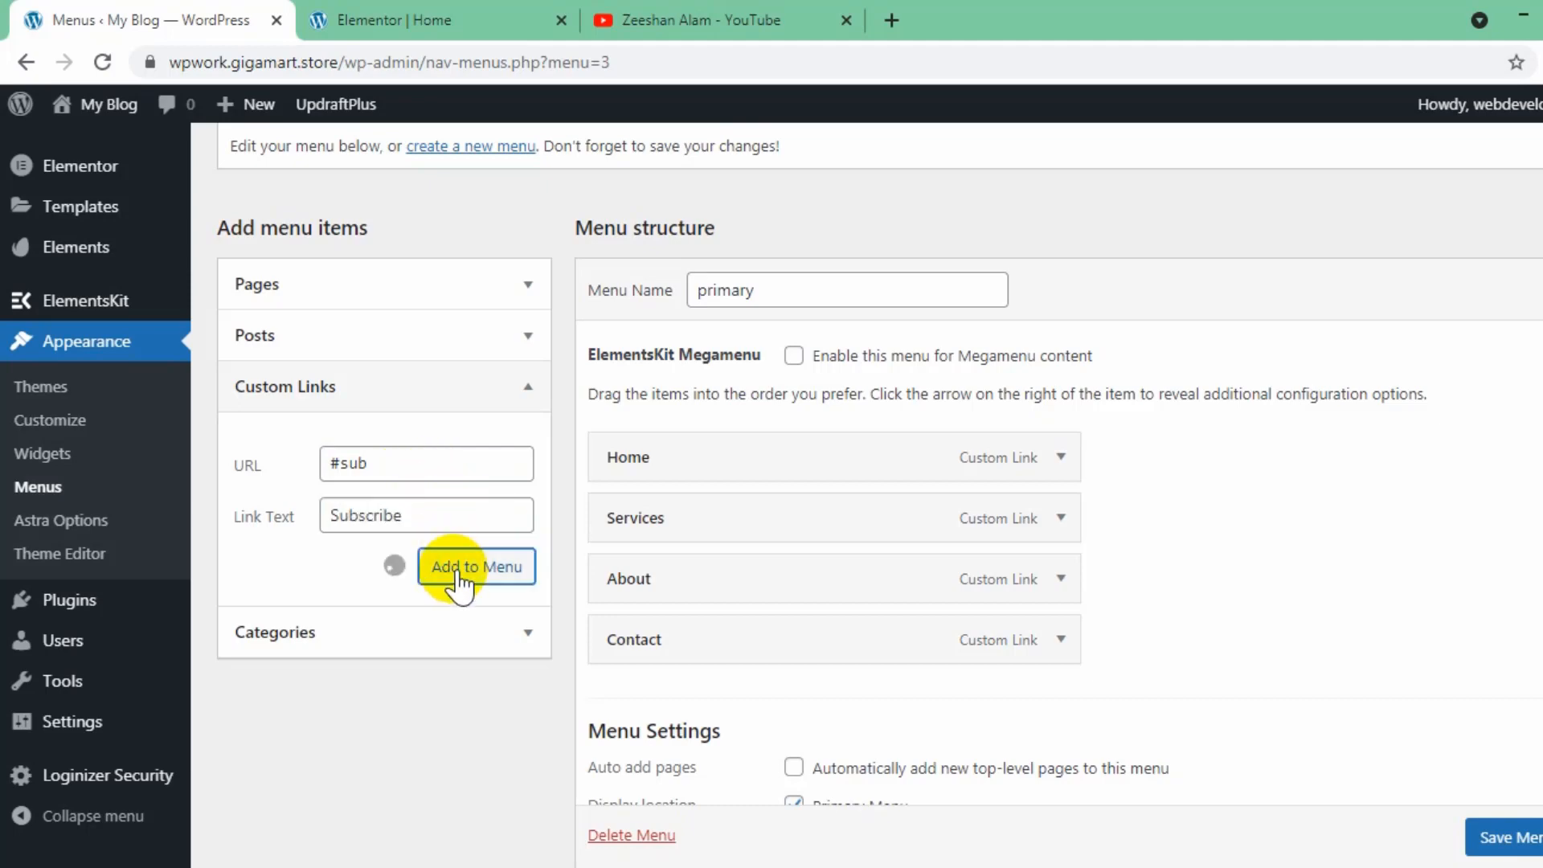
scroll(1045, 483, "down", 3)
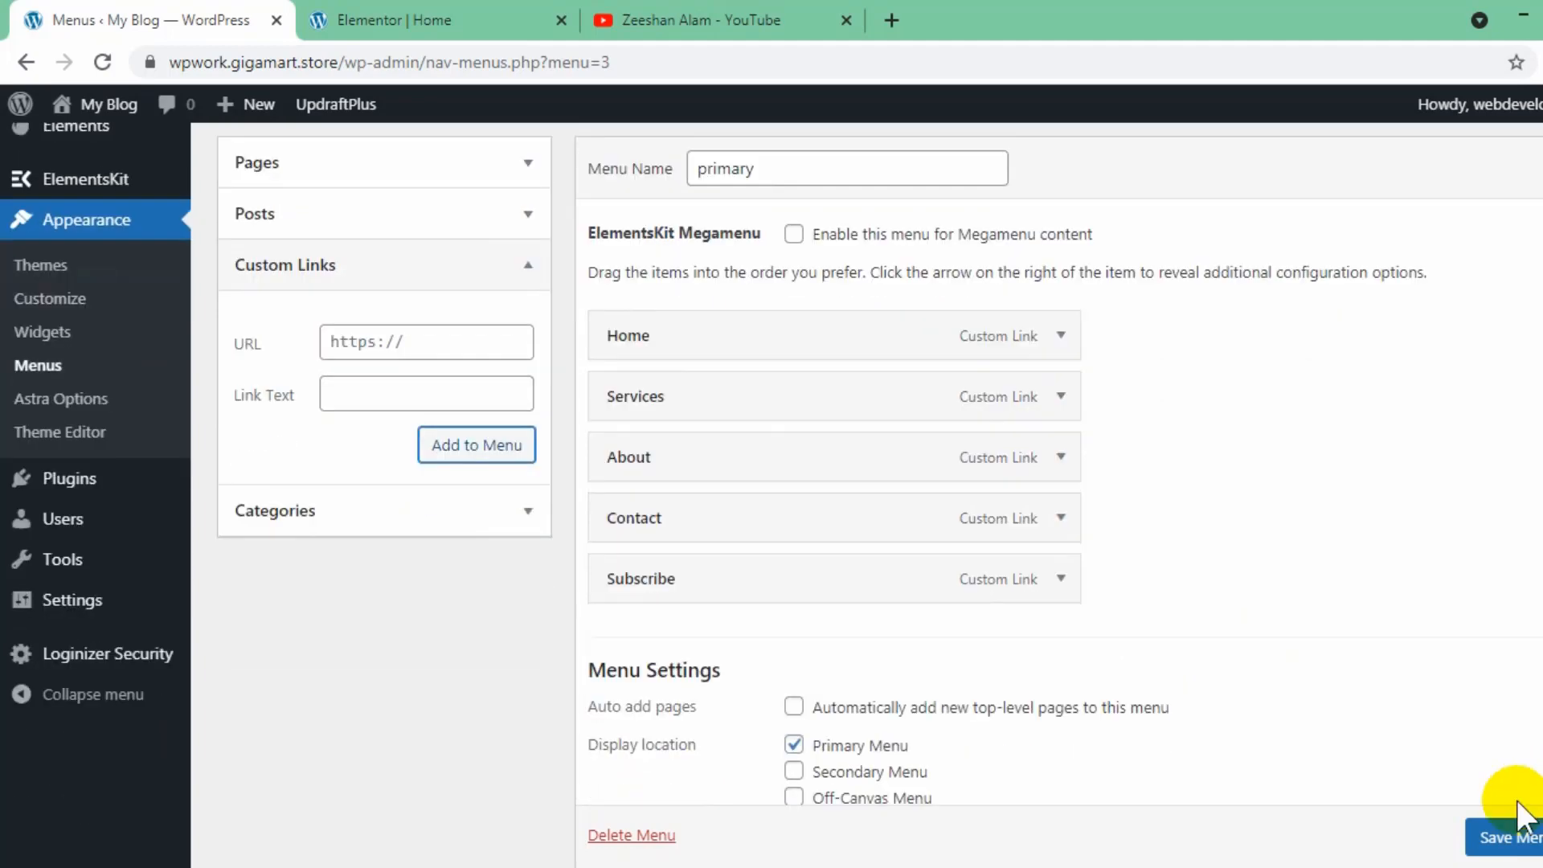
left_click(1513, 837)
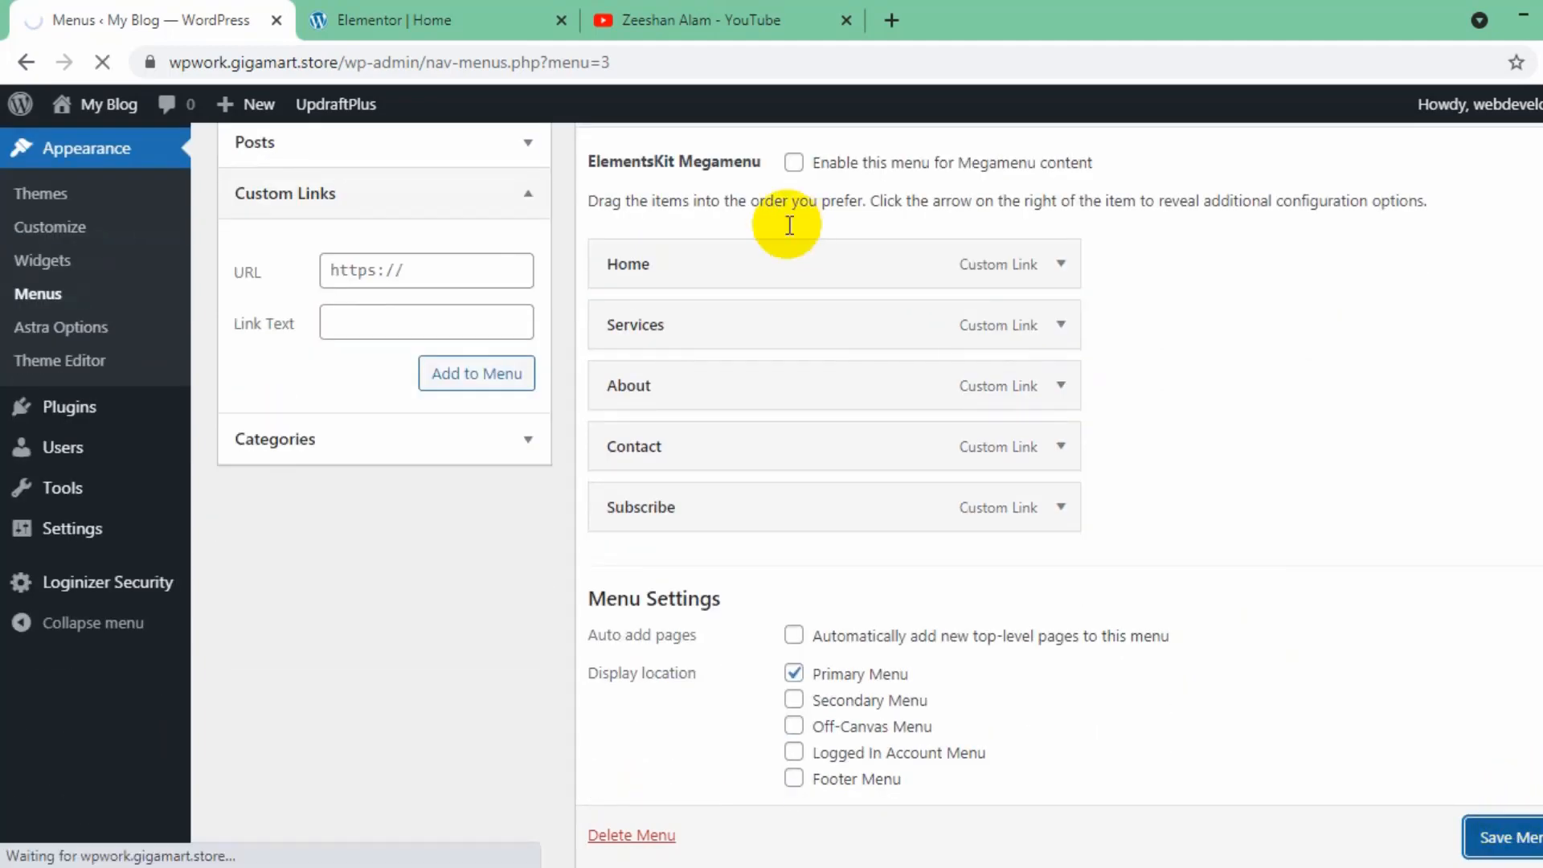
- View the published home page in a new browser tab and check its header and hero section
left_click(480, 16)
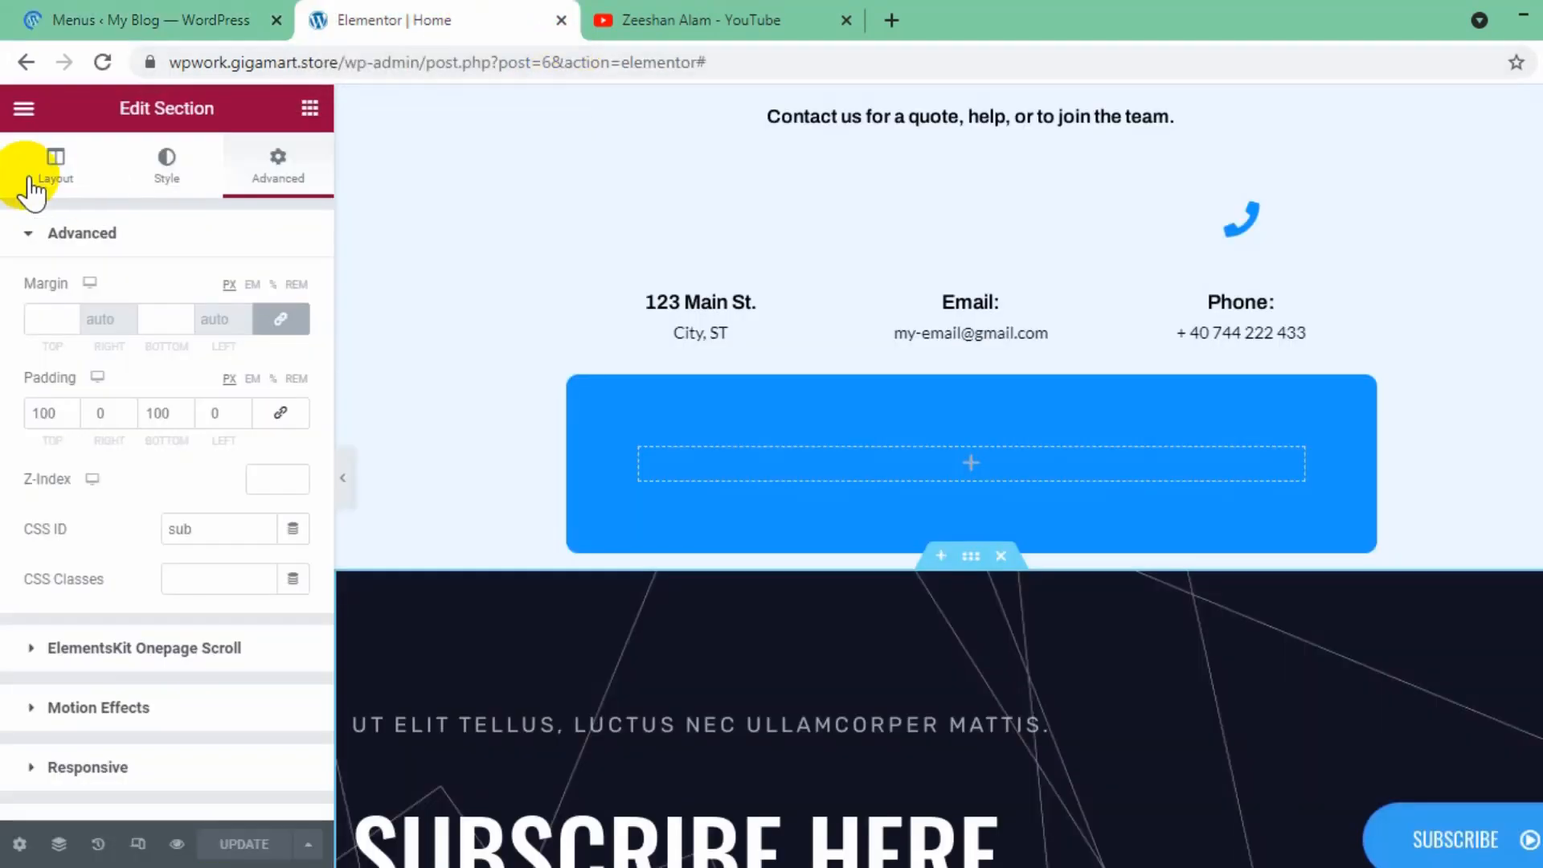
left_click(23, 107)
right_click(203, 471)
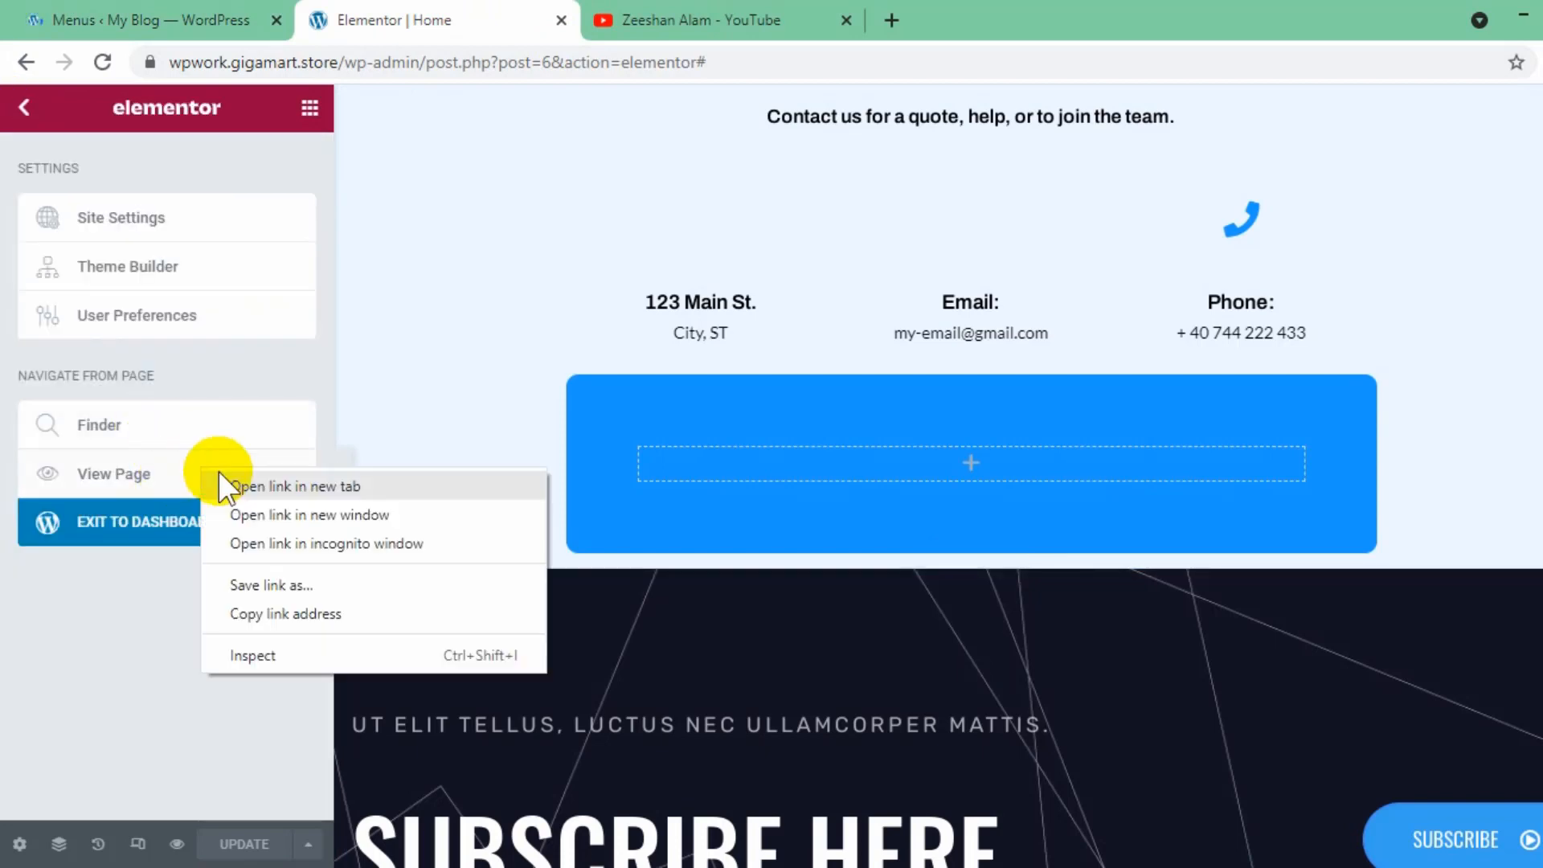
left_click(287, 492)
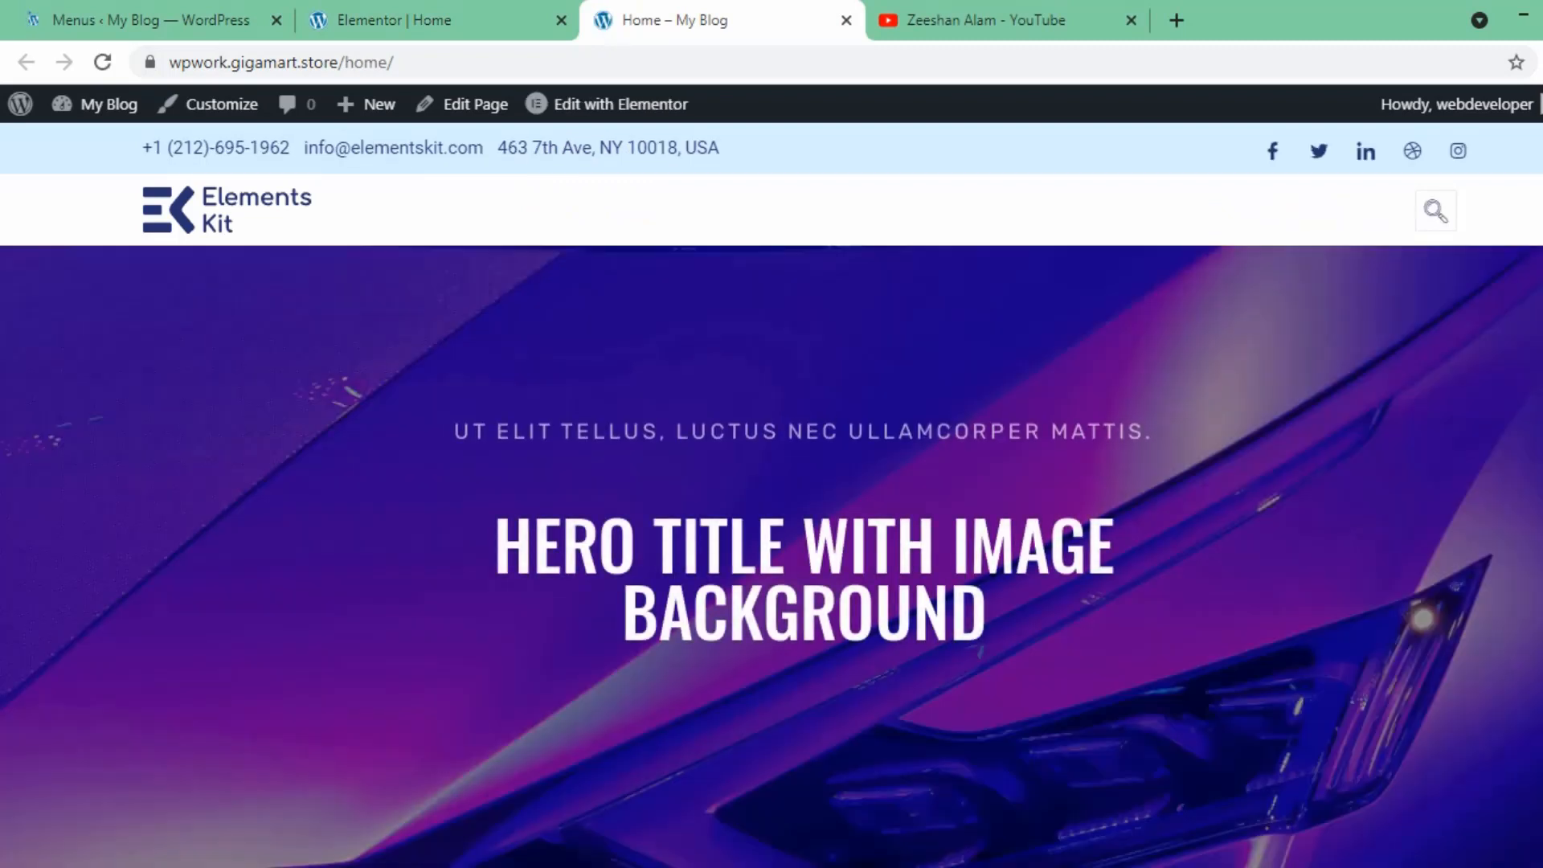
scroll(771, 494, "down", 10)
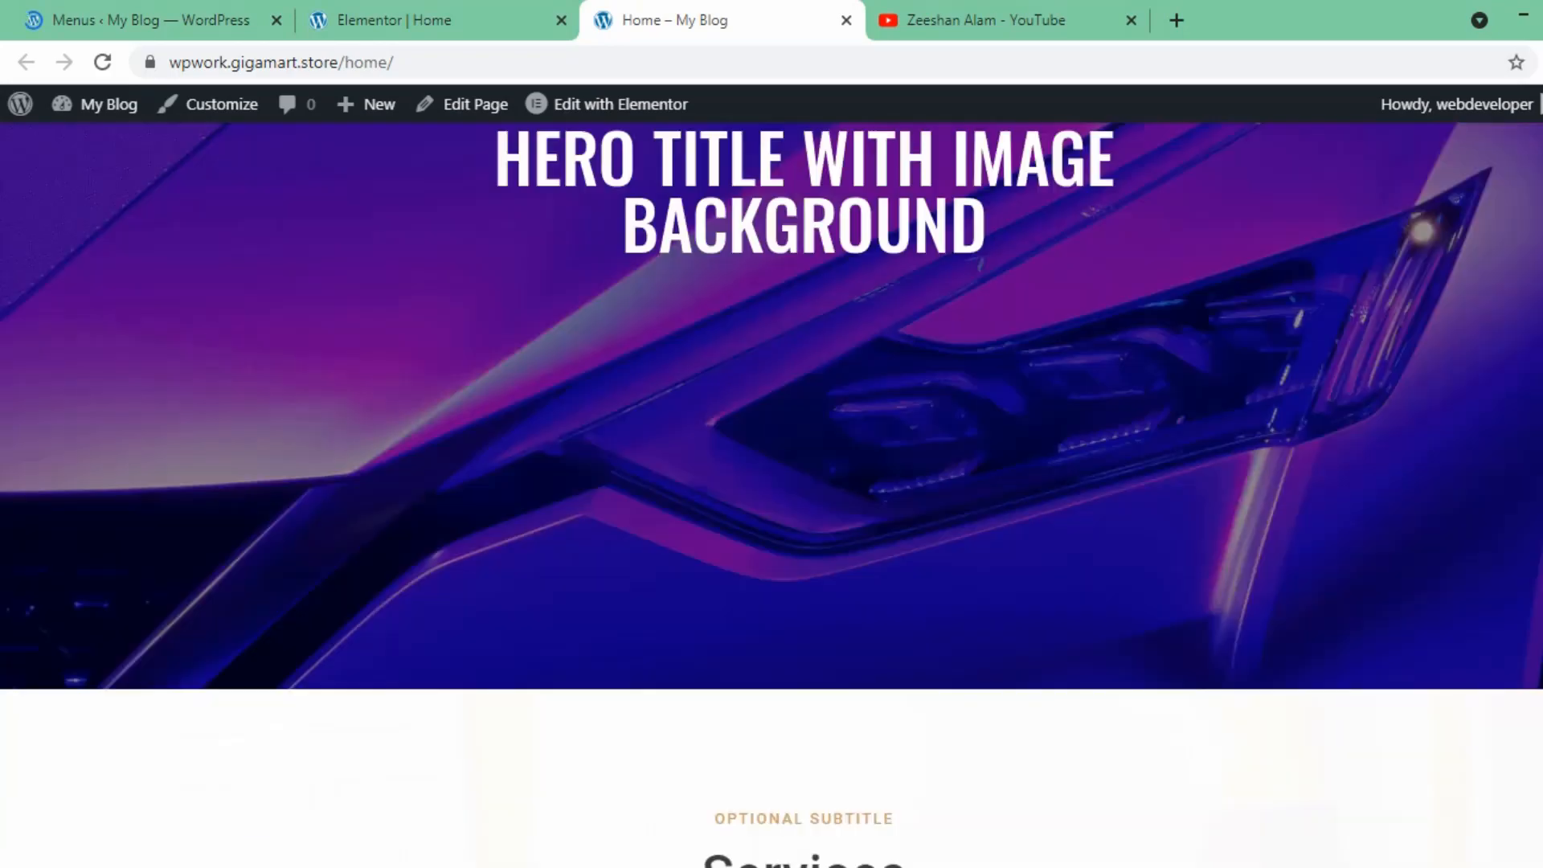
- Look through the published home page from the Services section down to the subscribe section, and return to the header
scroll(771, 483, "down", 5)
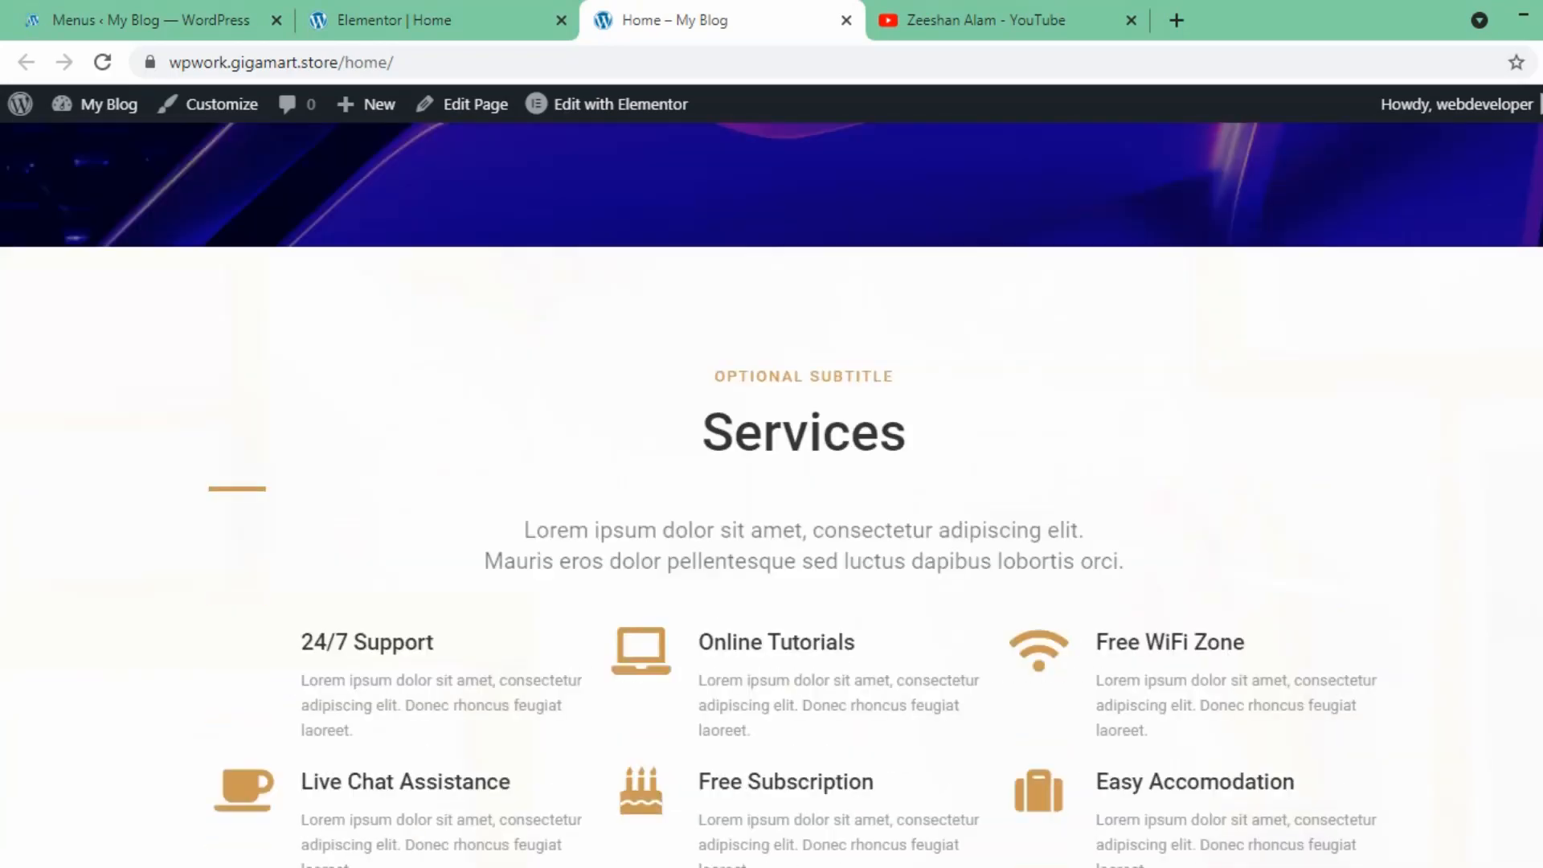
scroll(771, 494, "down", 15)
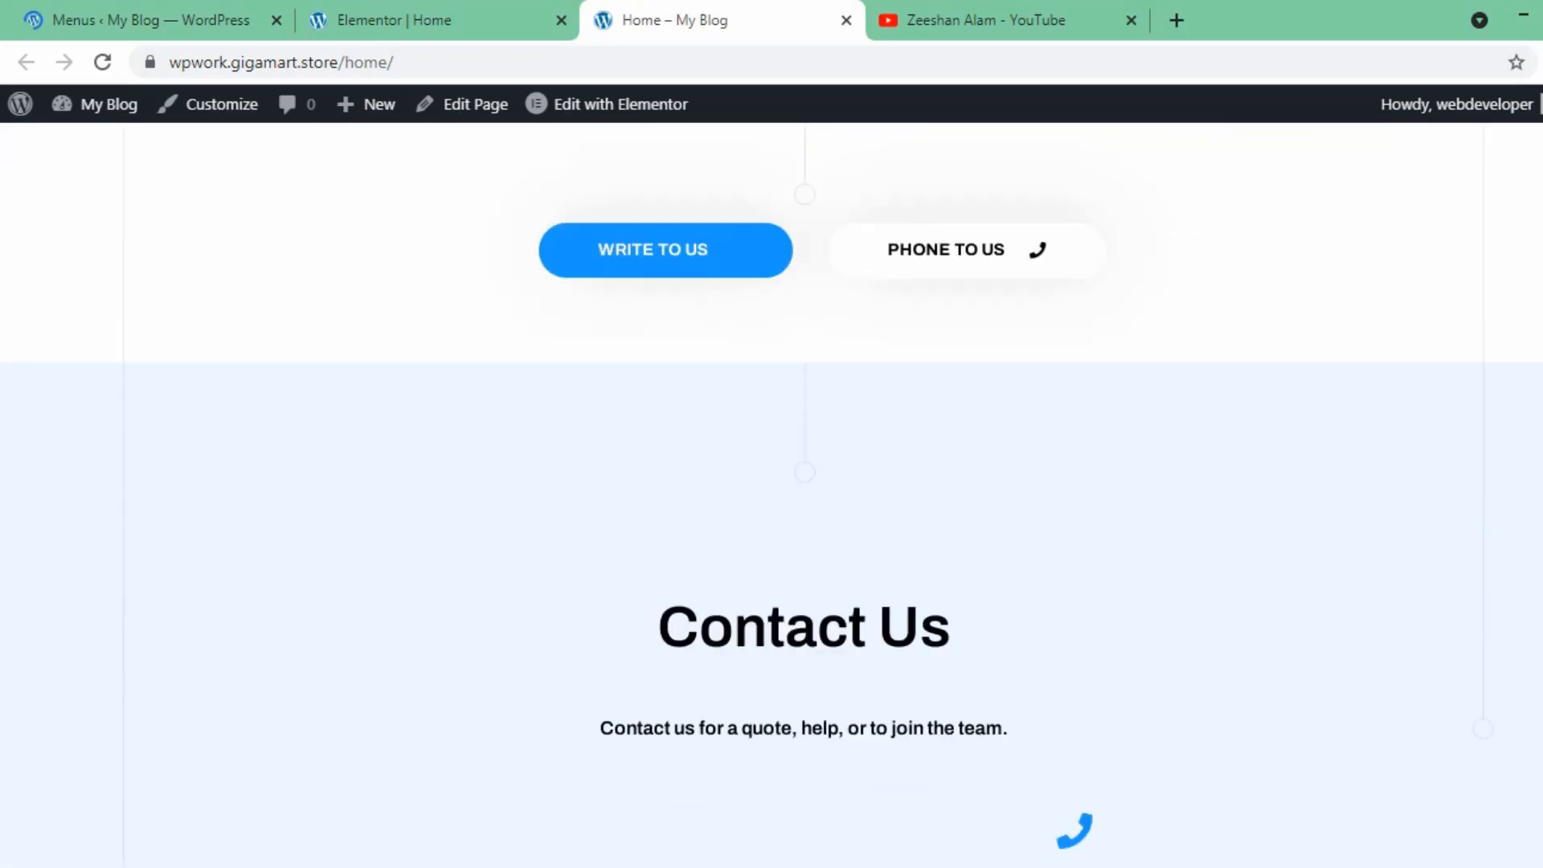
scroll(772, 494, "down", 7)
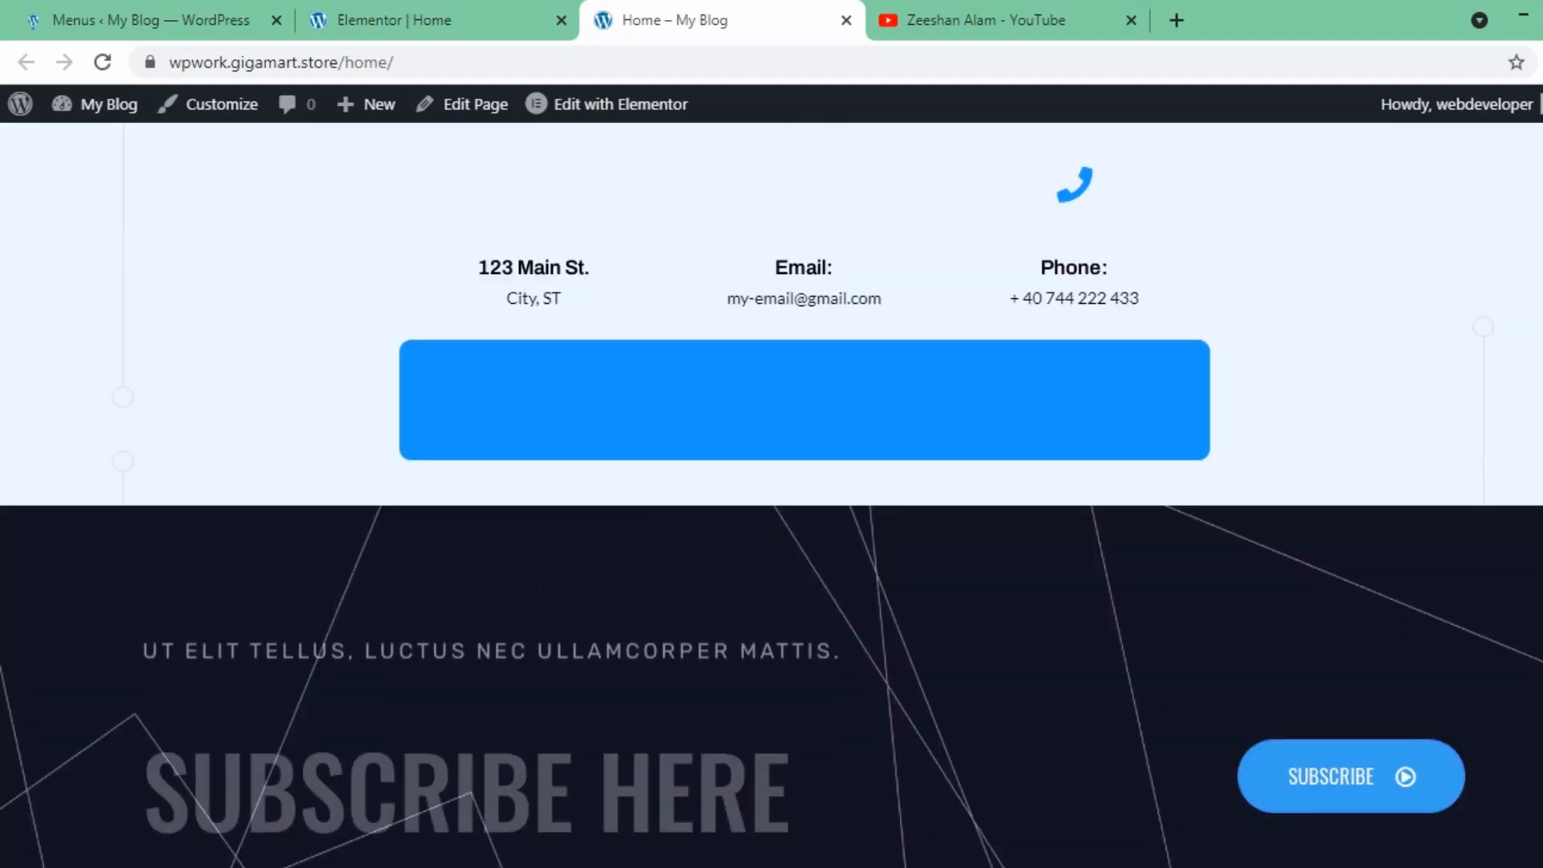
scroll(771, 494, "up", 20)
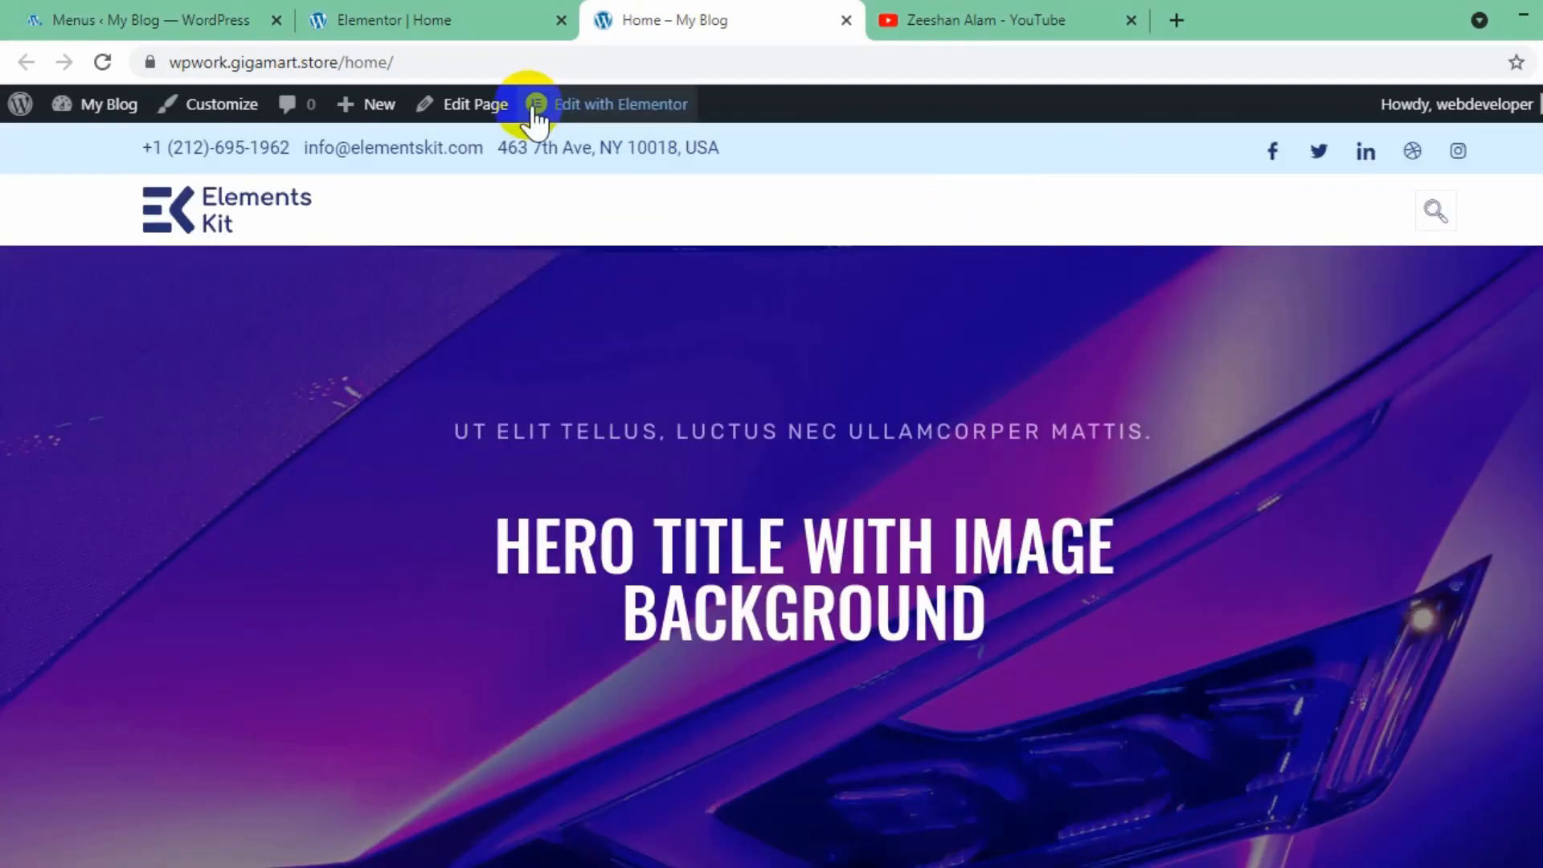
- Open the site's header template for editing with Elementor in a new browser tab
mouse_move(562, 111)
right_click(532, 155)
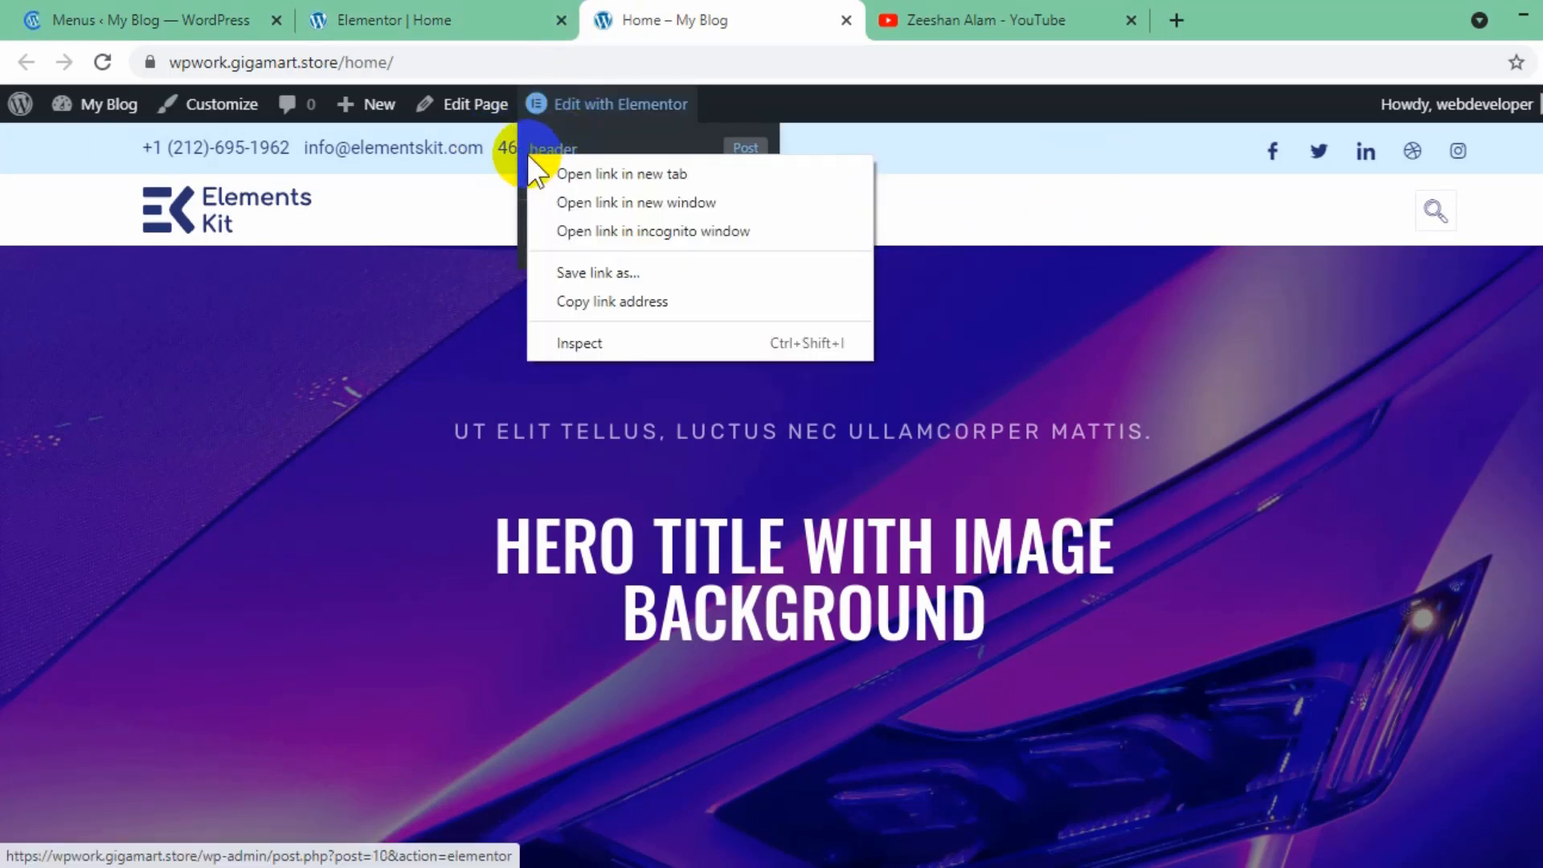
left_click(586, 175)
left_click(72, 20)
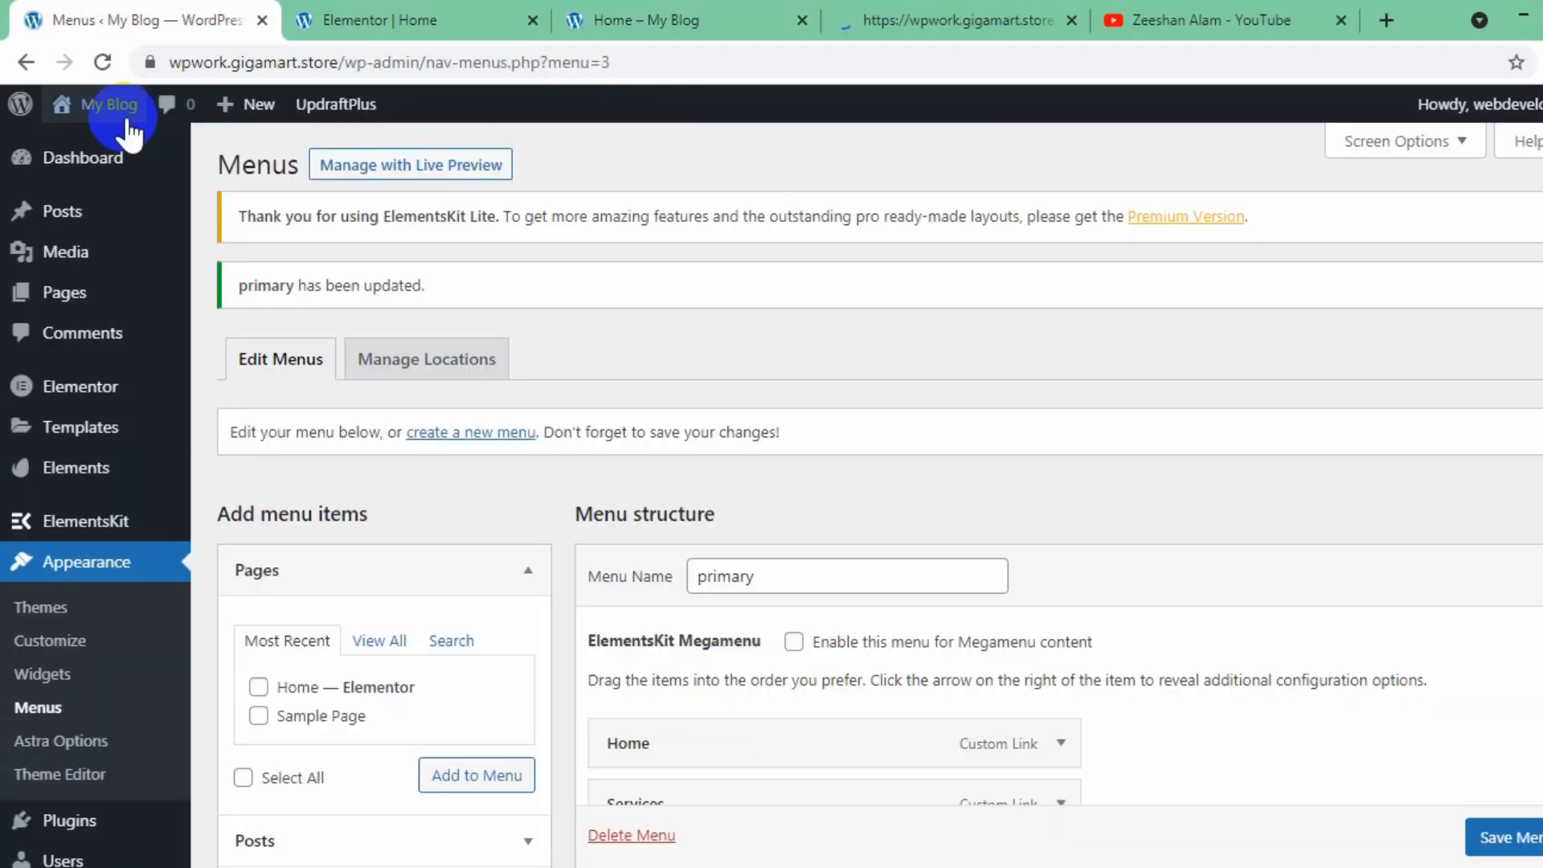
mouse_move(64, 524)
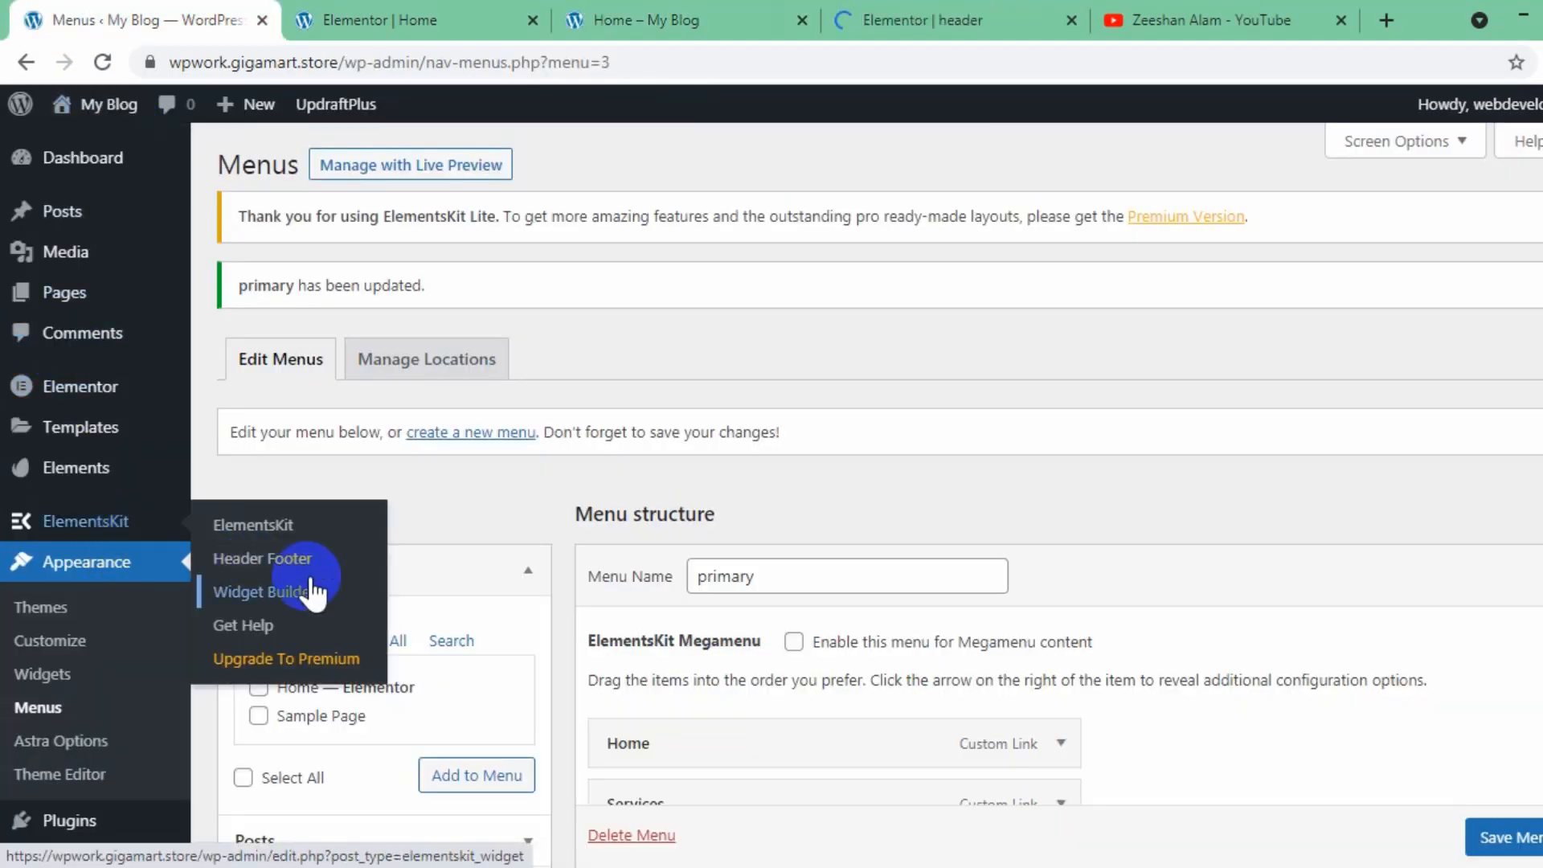
left_click(890, 18)
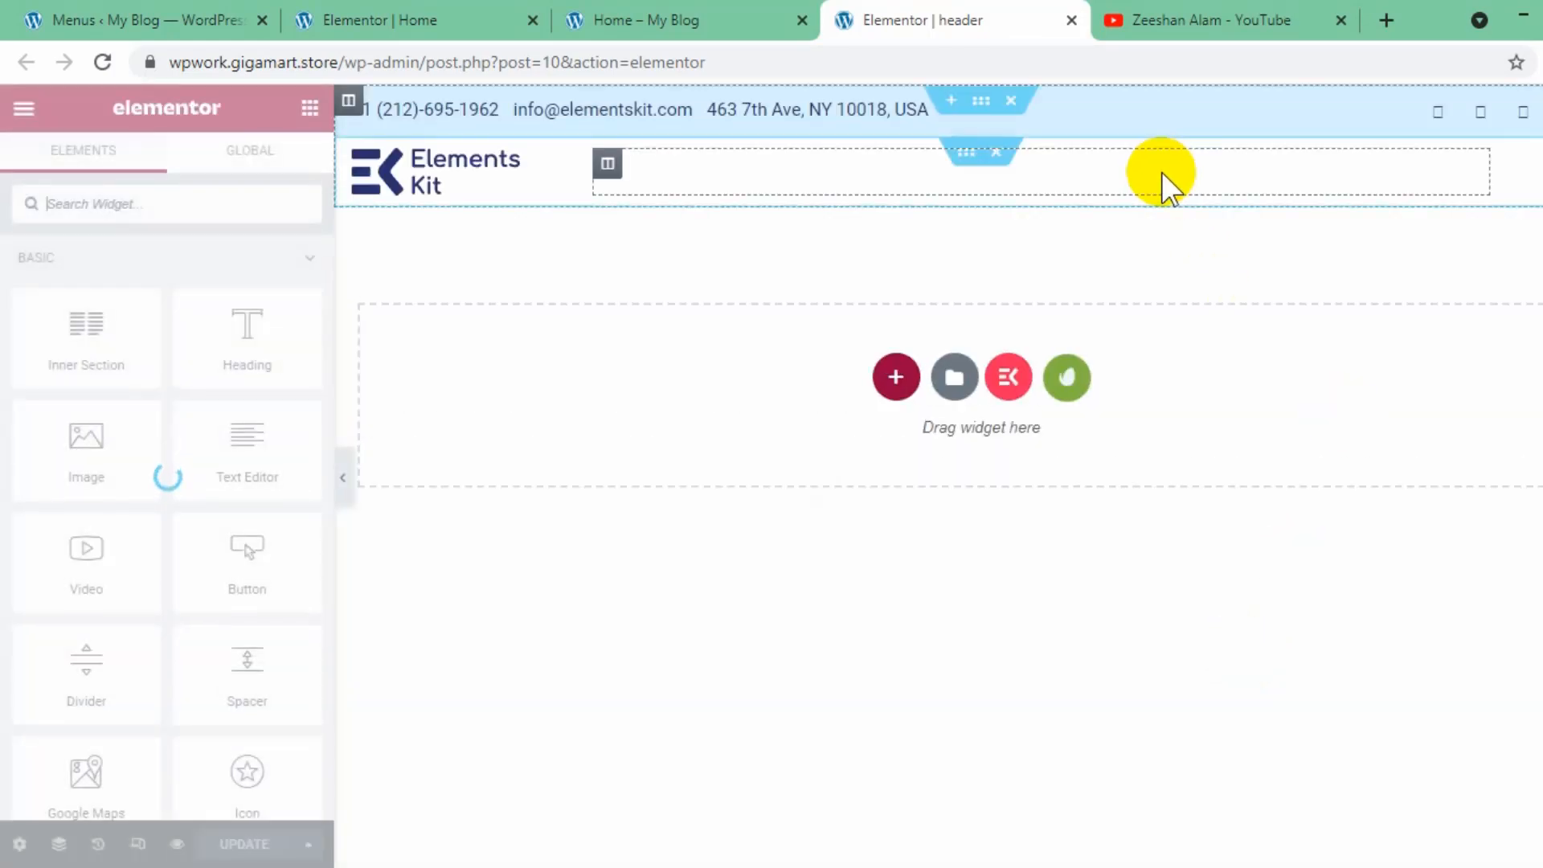
- Assign the primary menu to the header's Nav menu widget and update the header template
left_click(1164, 172)
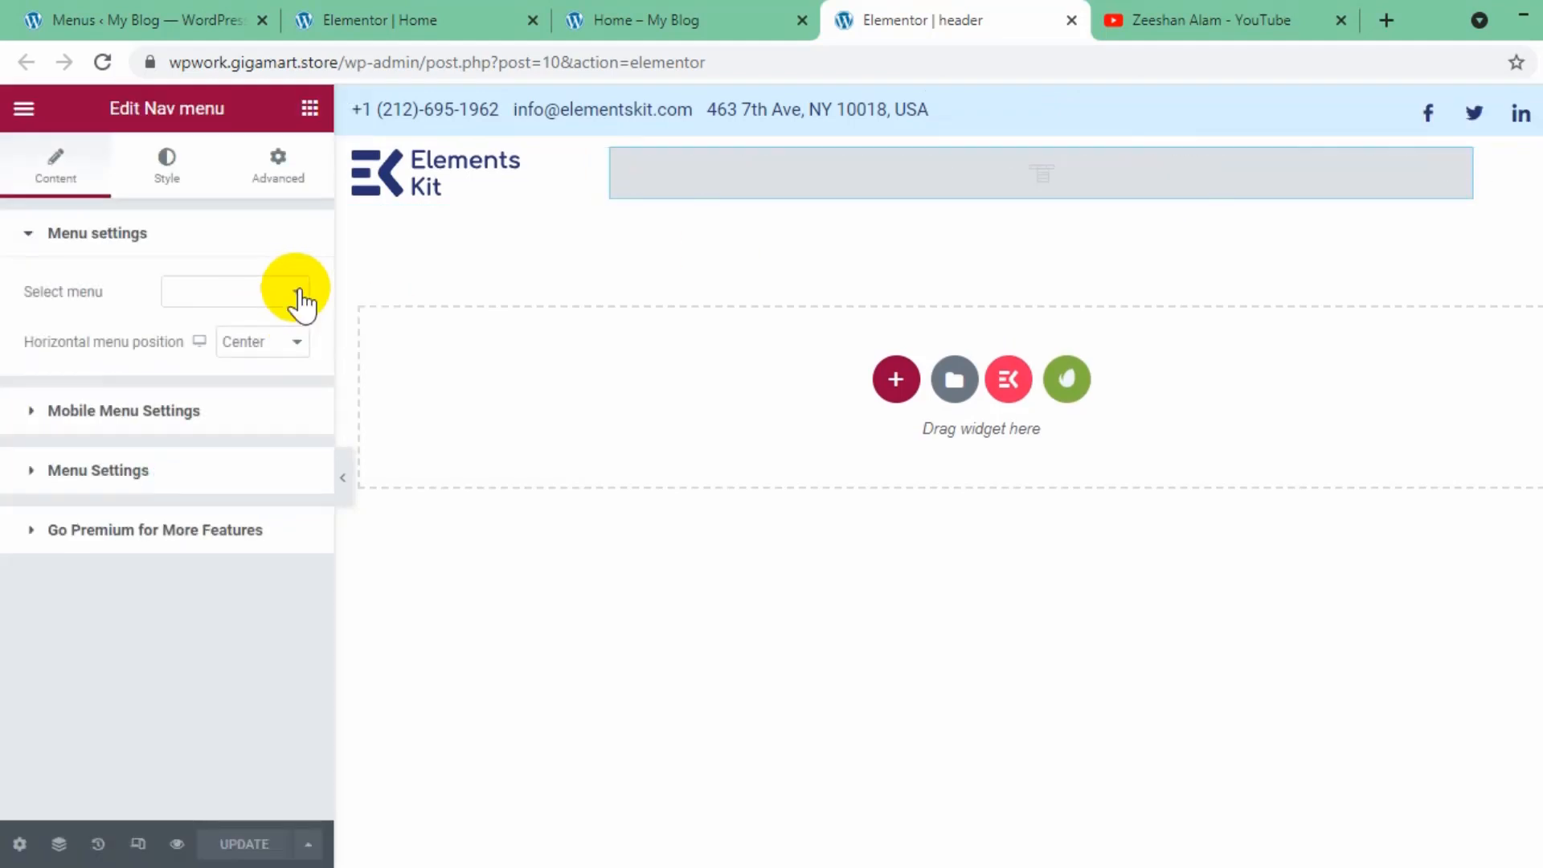
left_click(296, 291)
left_click(281, 319)
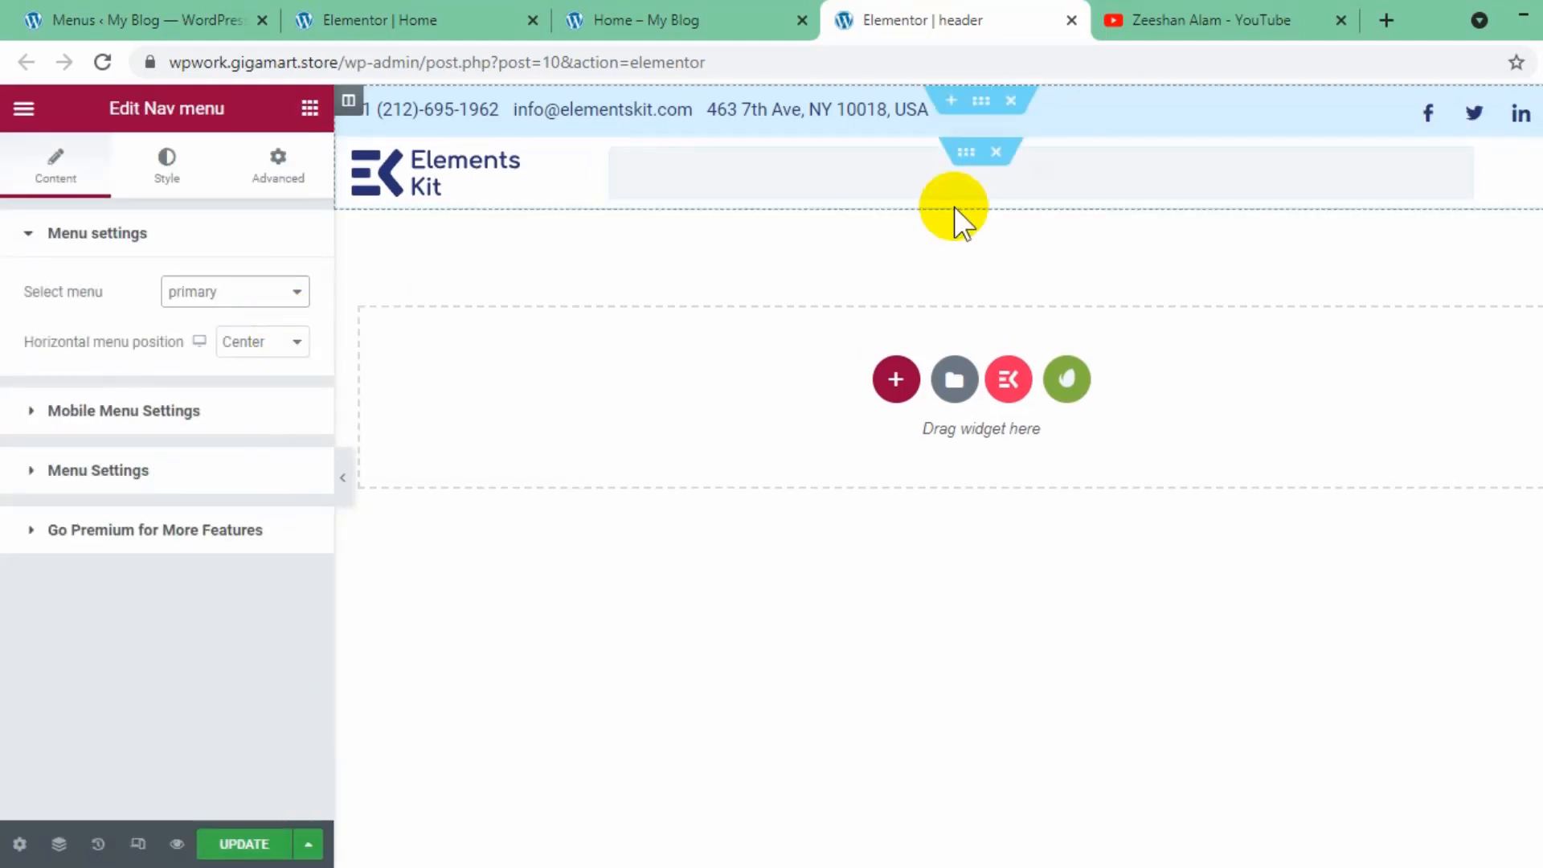
left_click(257, 844)
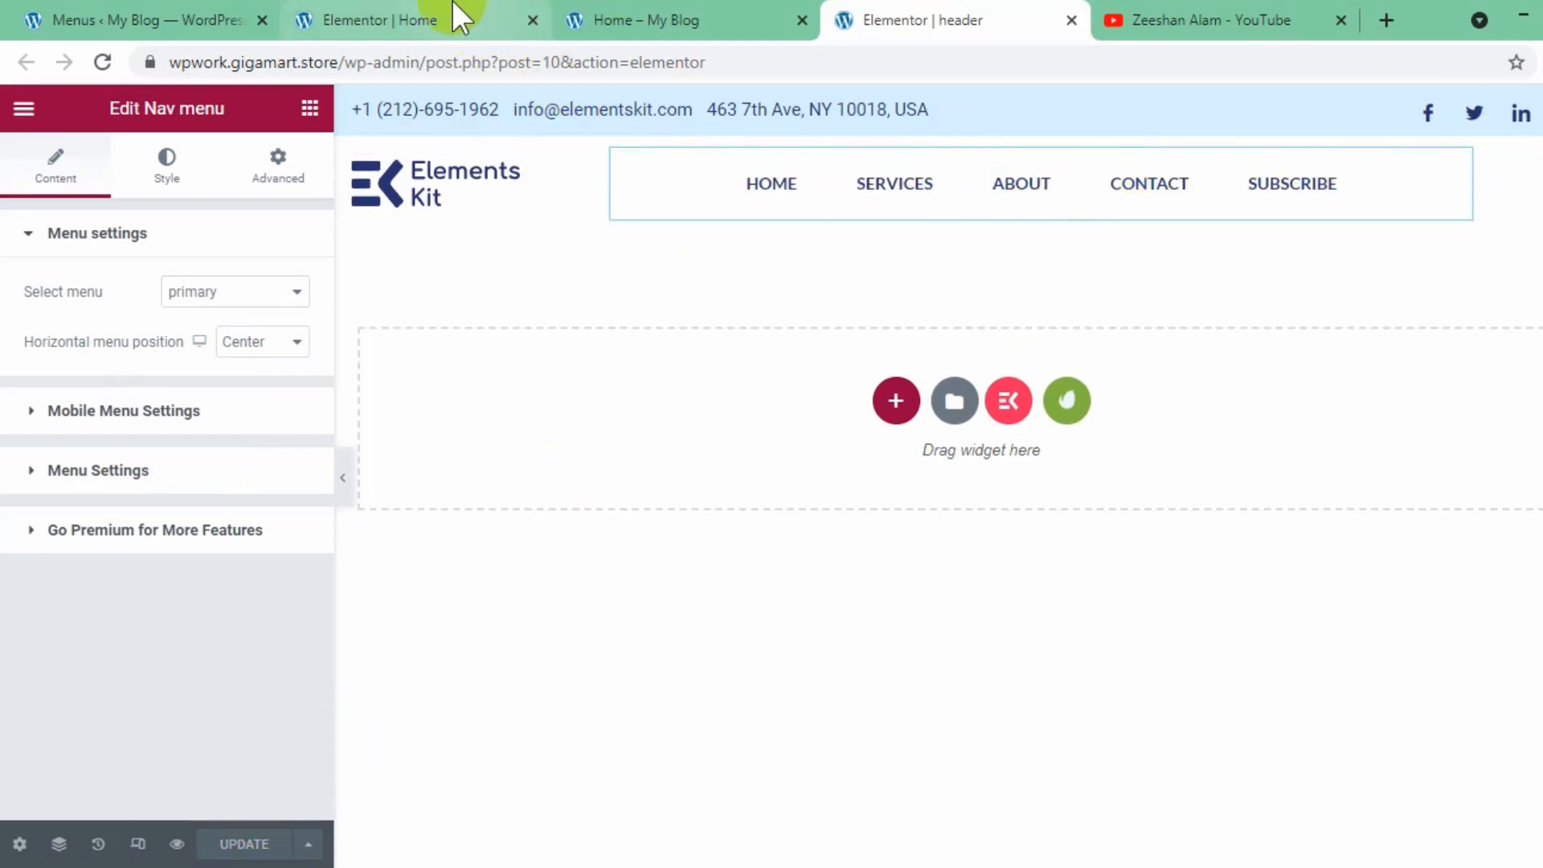
- Reload the published home page and check the navigation menu in its header
left_click(423, 3)
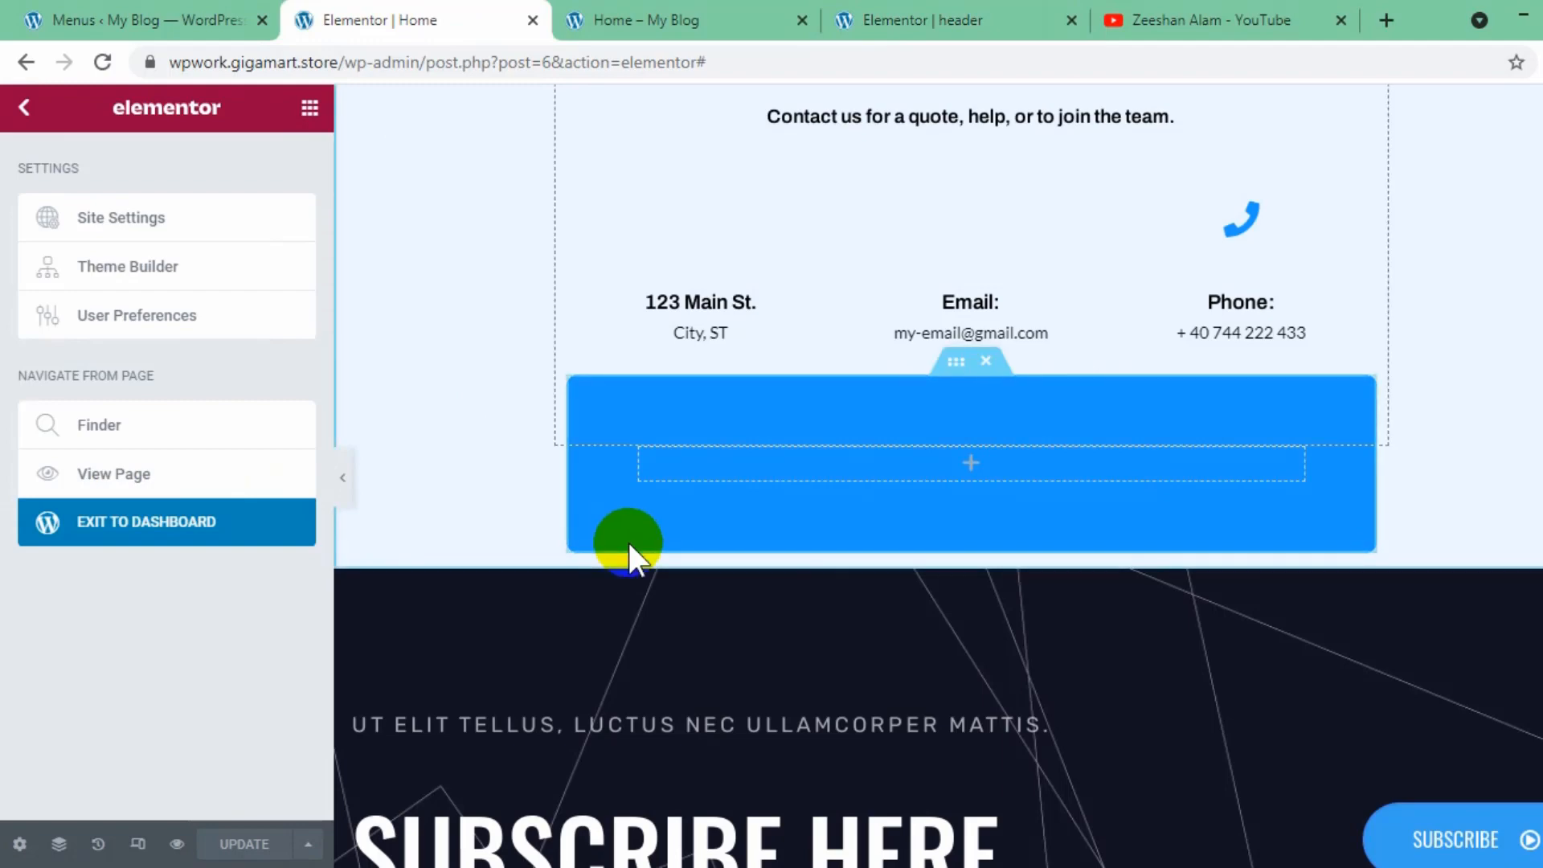
left_click(692, 4)
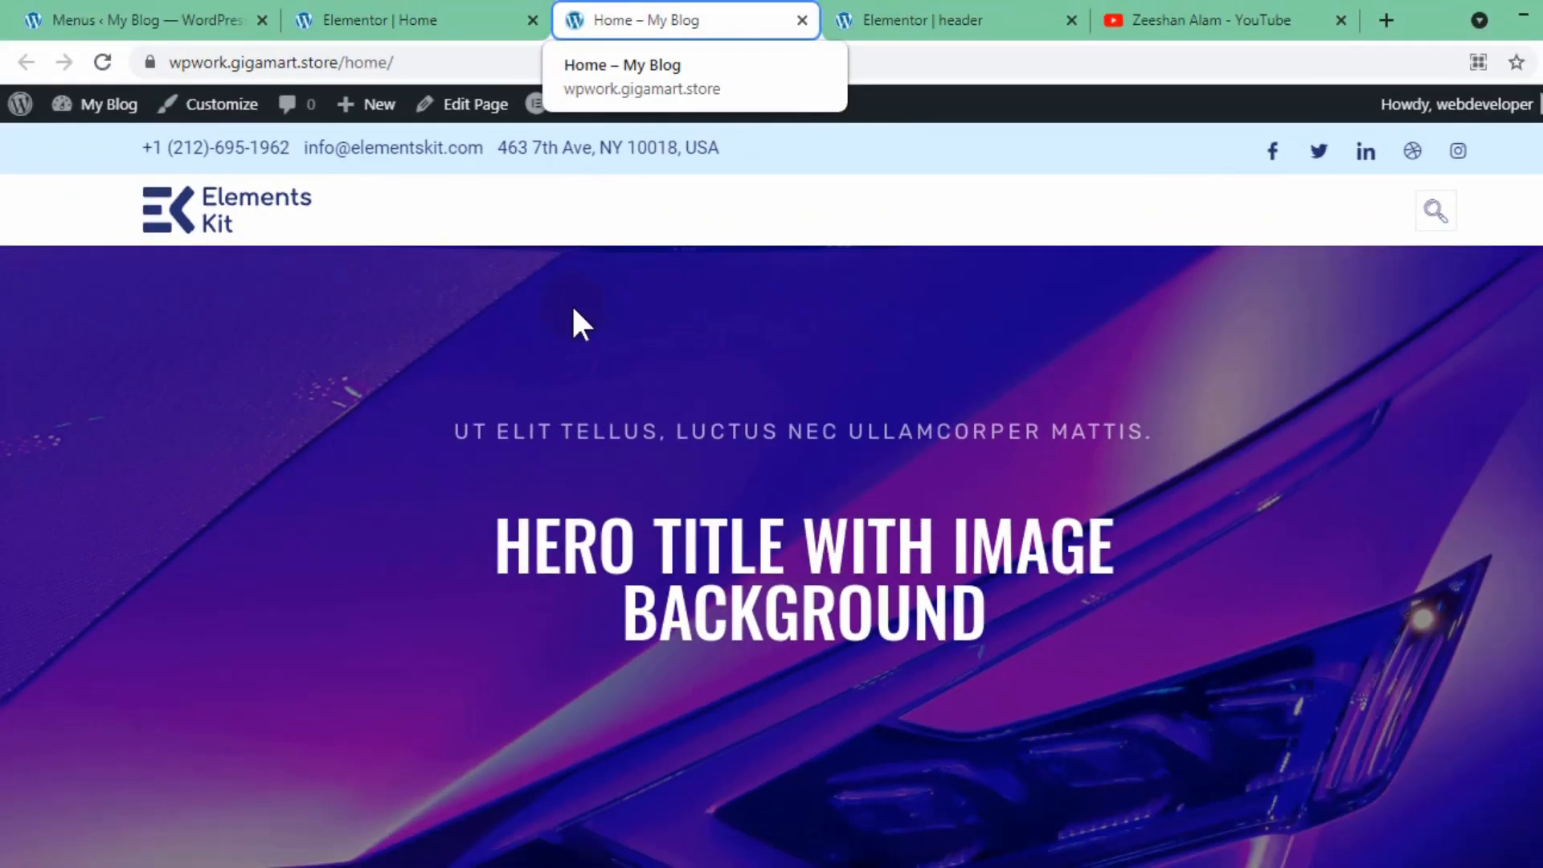
left_click(100, 74)
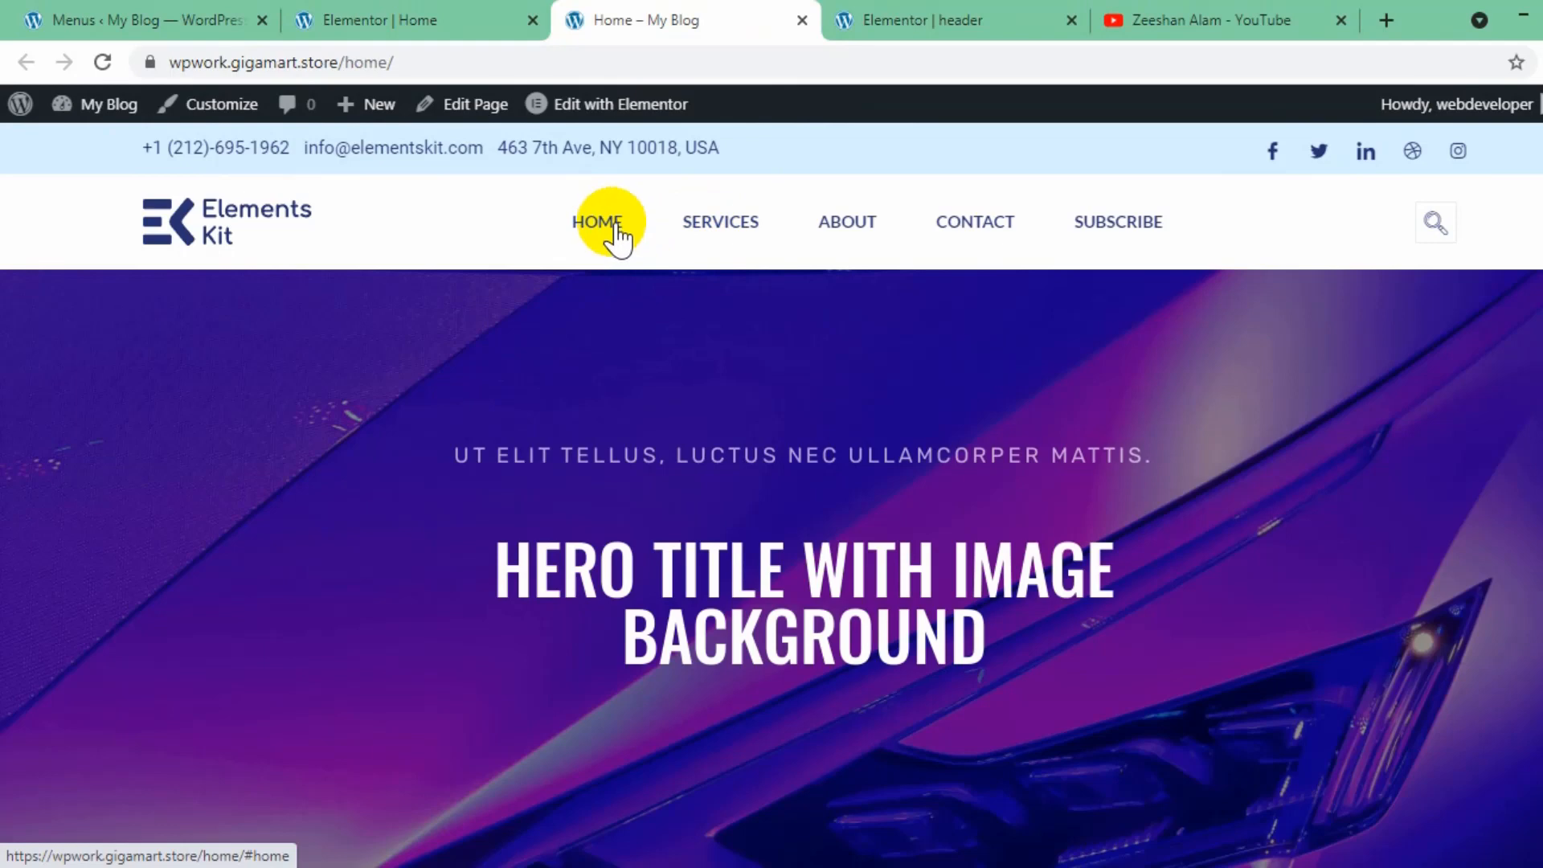
scroll(618, 237, "down", 1)
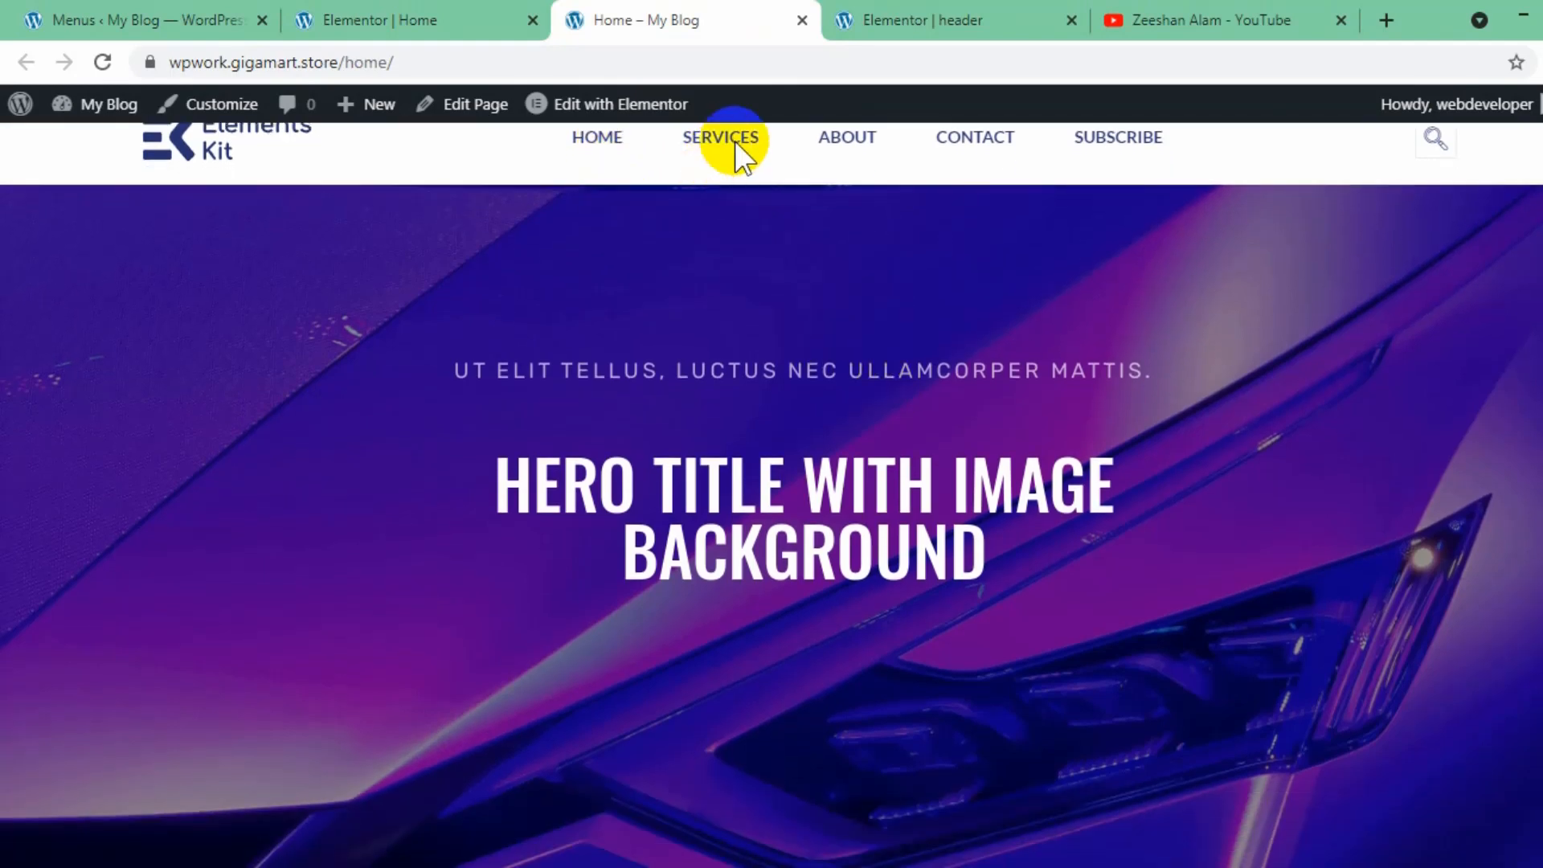
scroll(735, 141, "down", 1)
scroll(1377, 172, "up", 2)
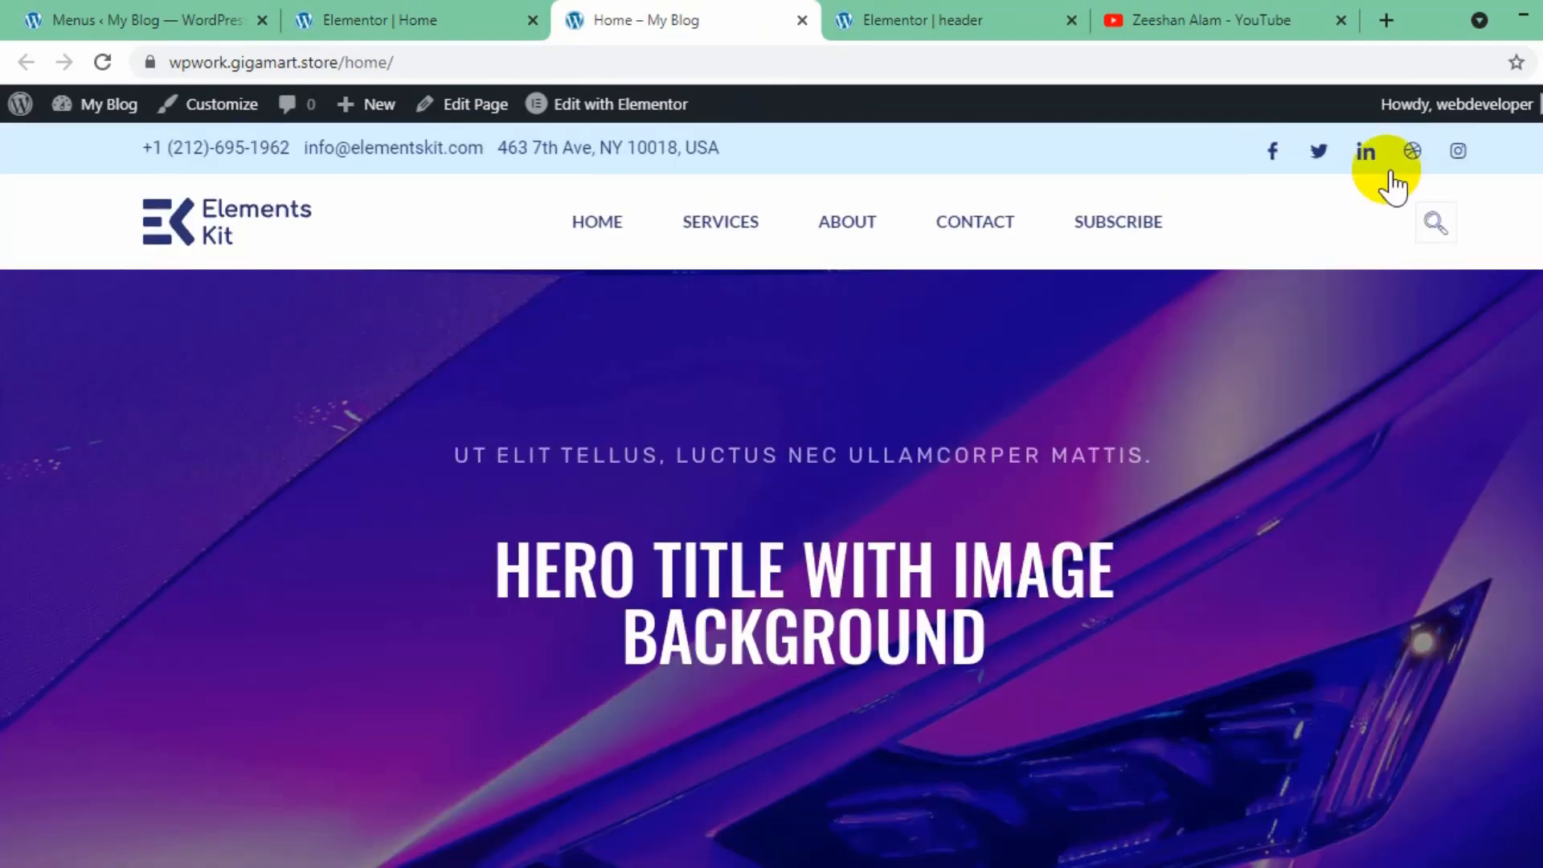
- Test the Services, About, Contact and Subscribe links in the published page's header menu
left_click(740, 238)
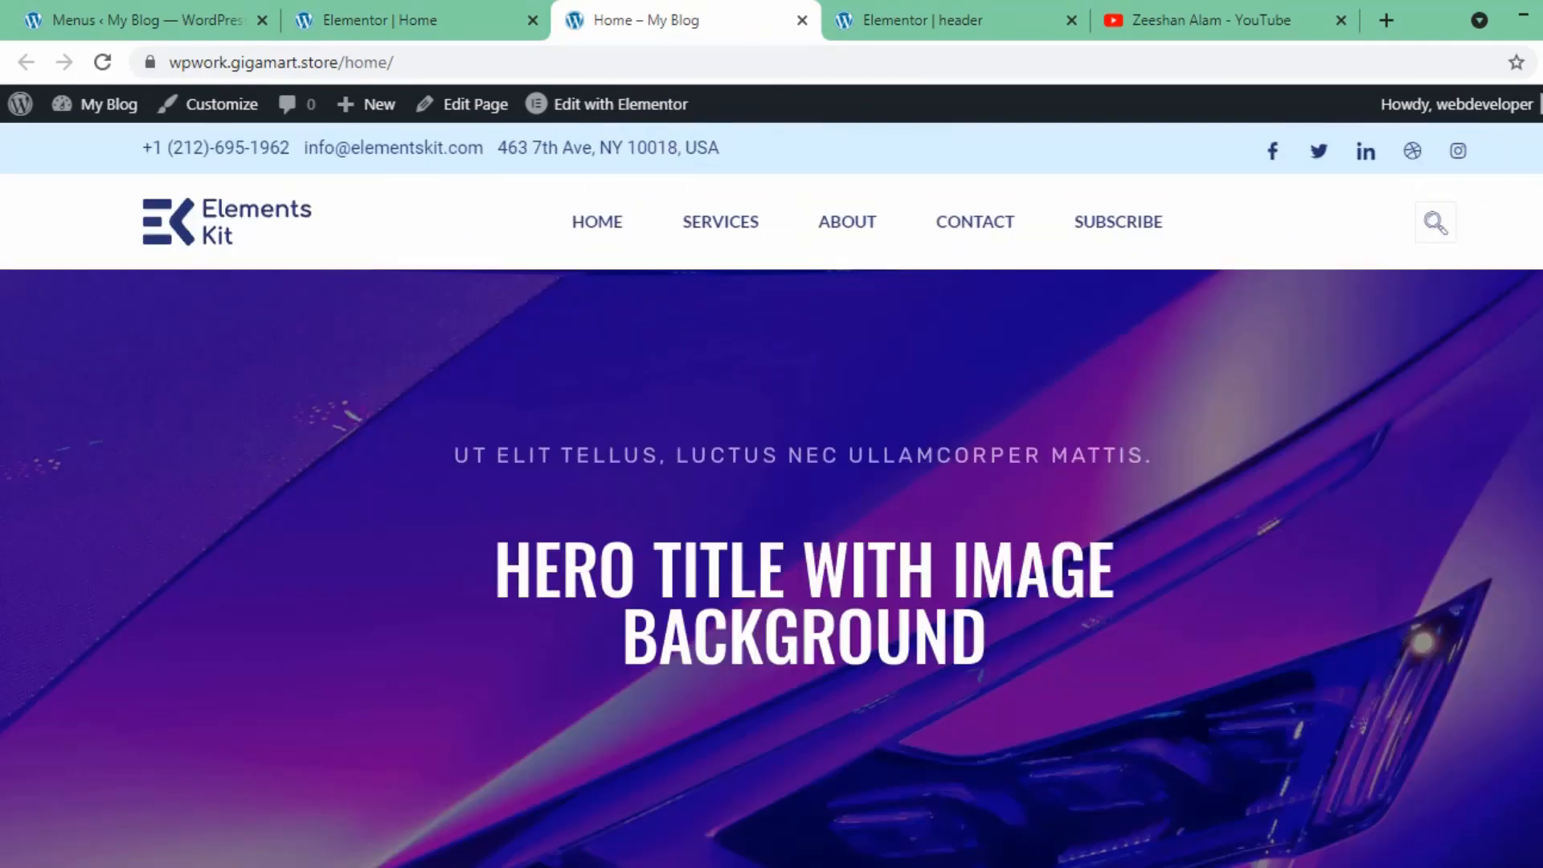
left_click(847, 227)
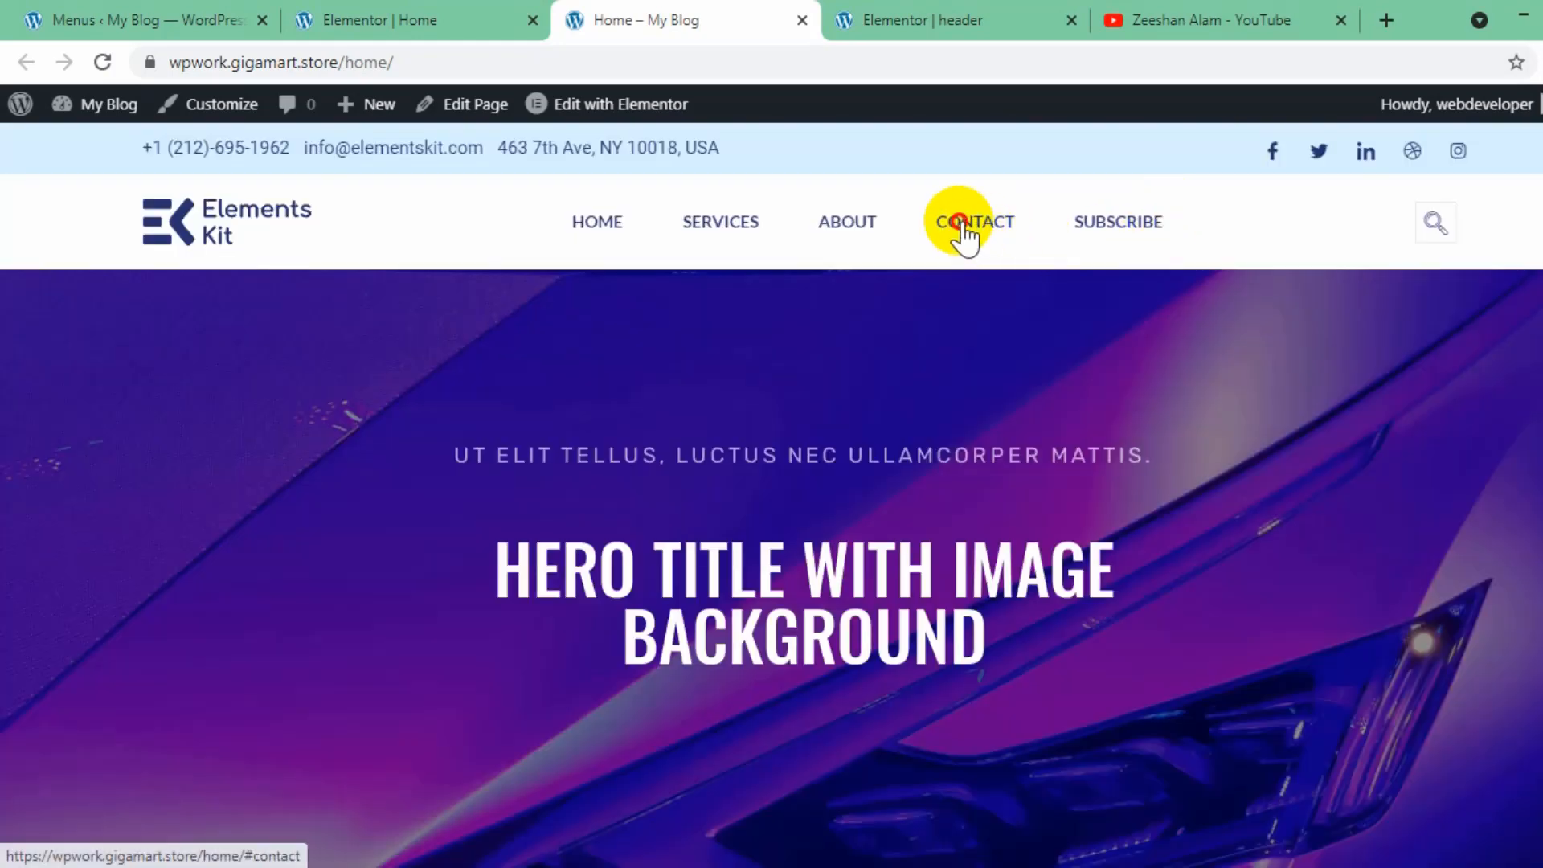
left_click(964, 230)
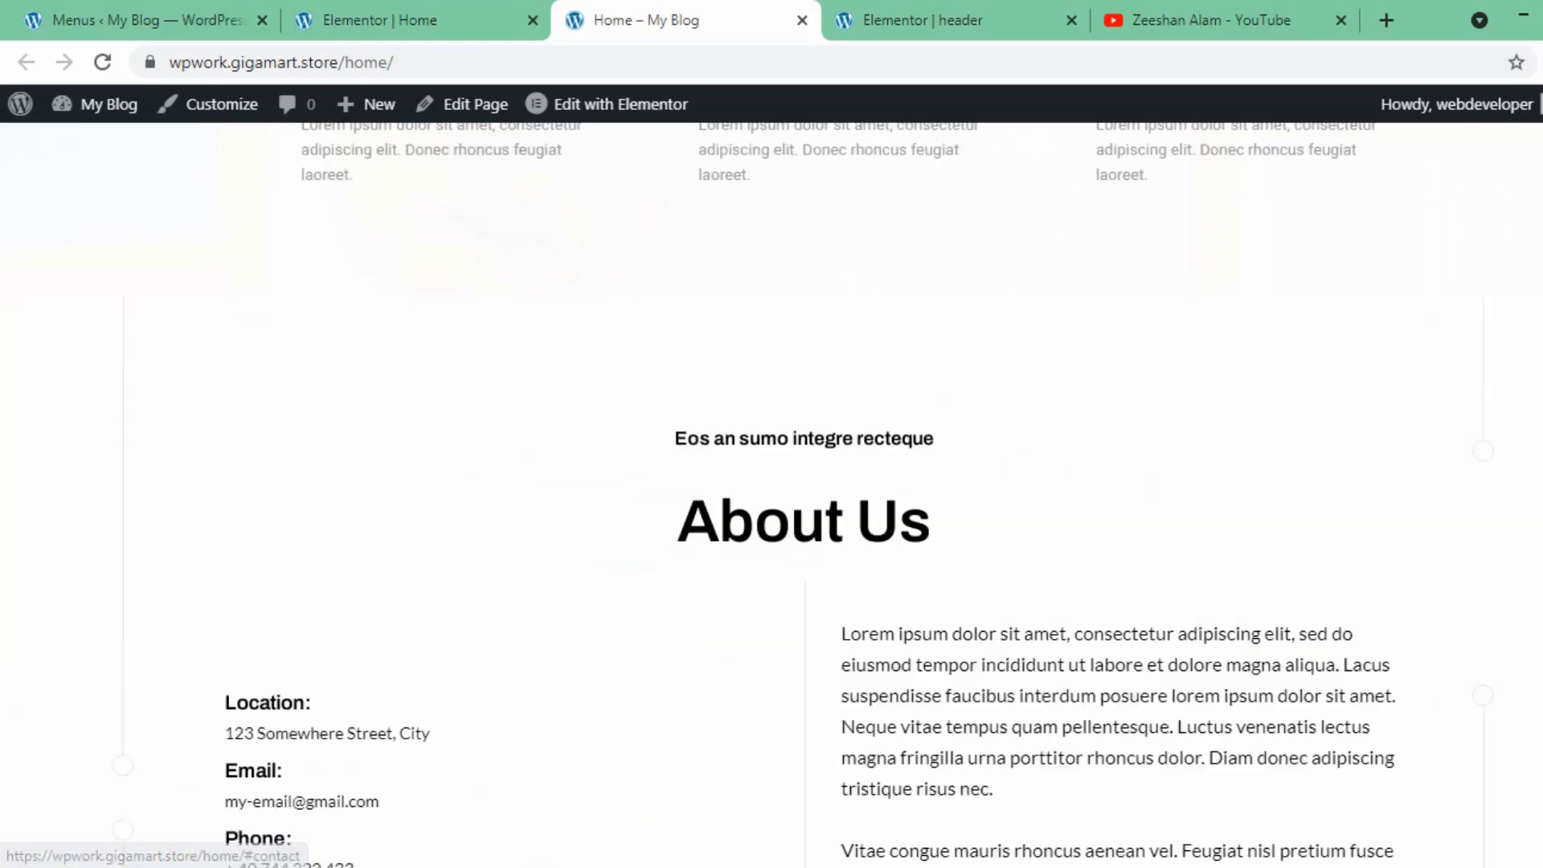
scroll(772, 495, "up", 20)
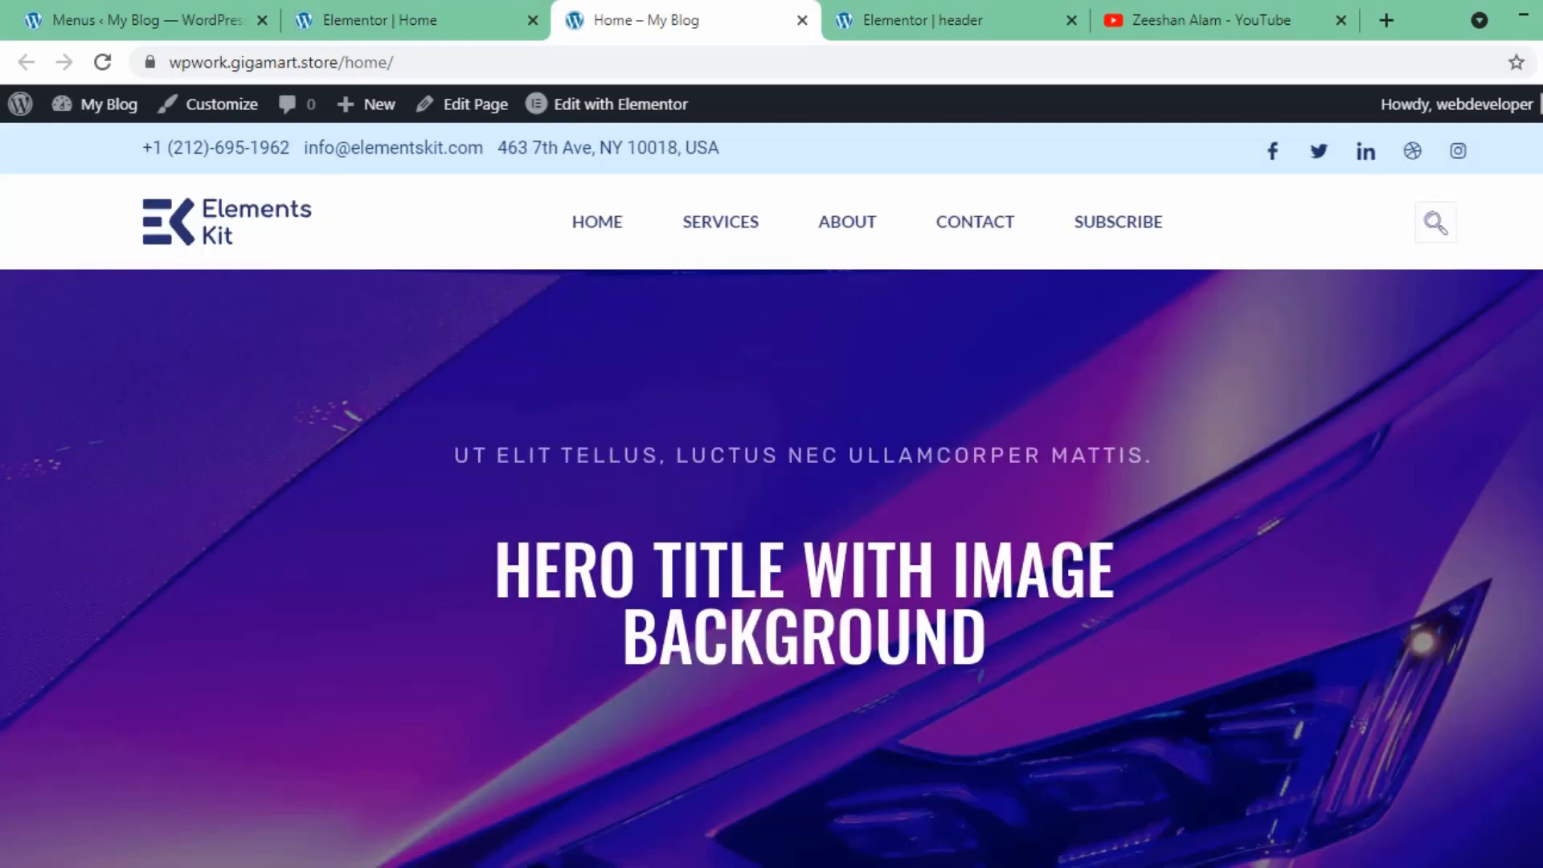
left_click(1164, 232)
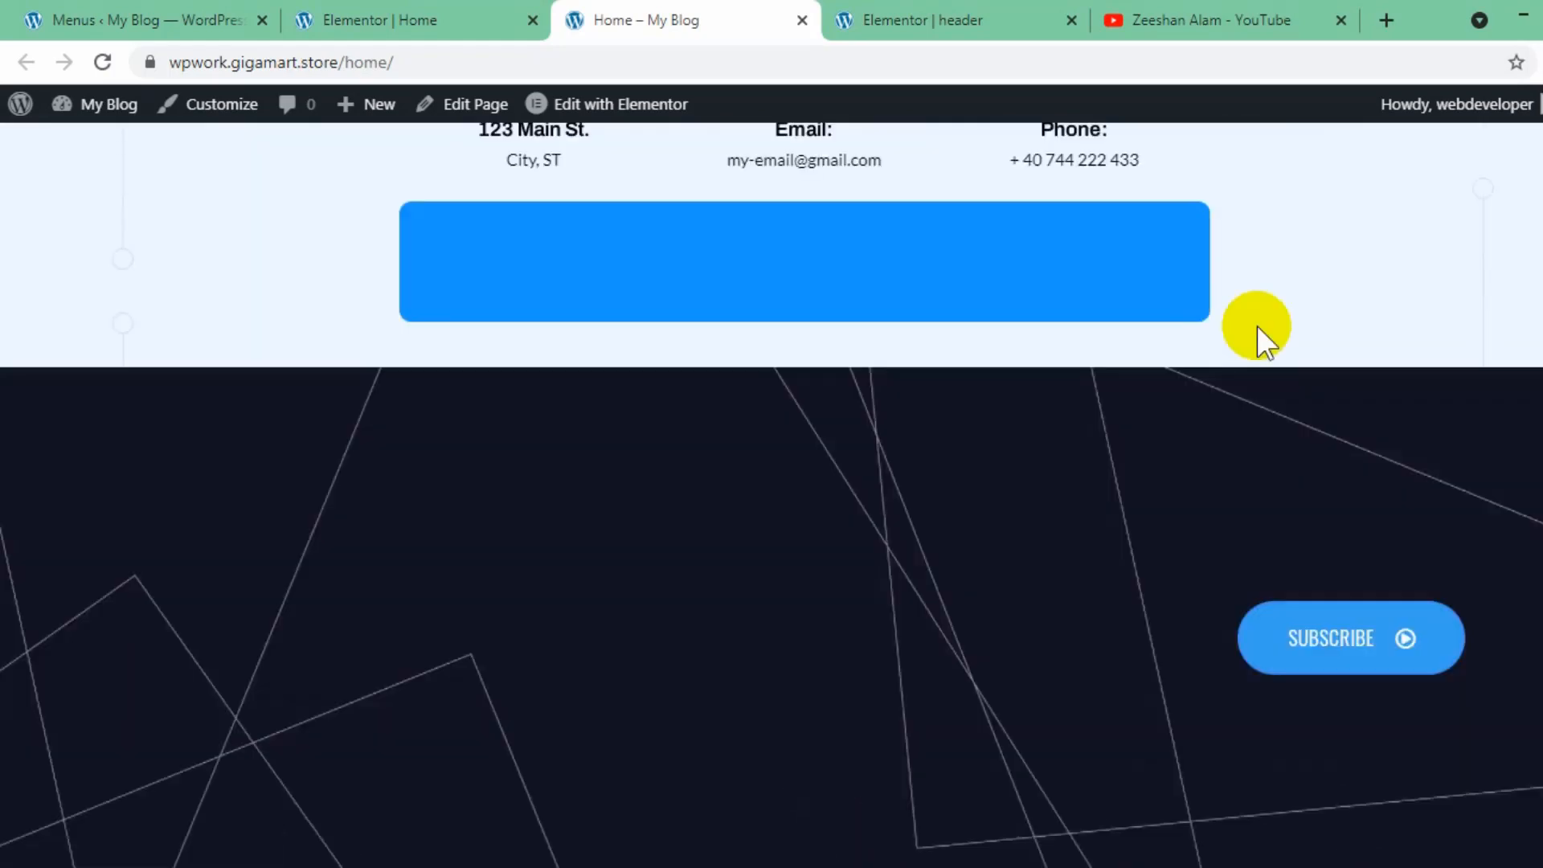
scroll(771, 494, "up", 20)
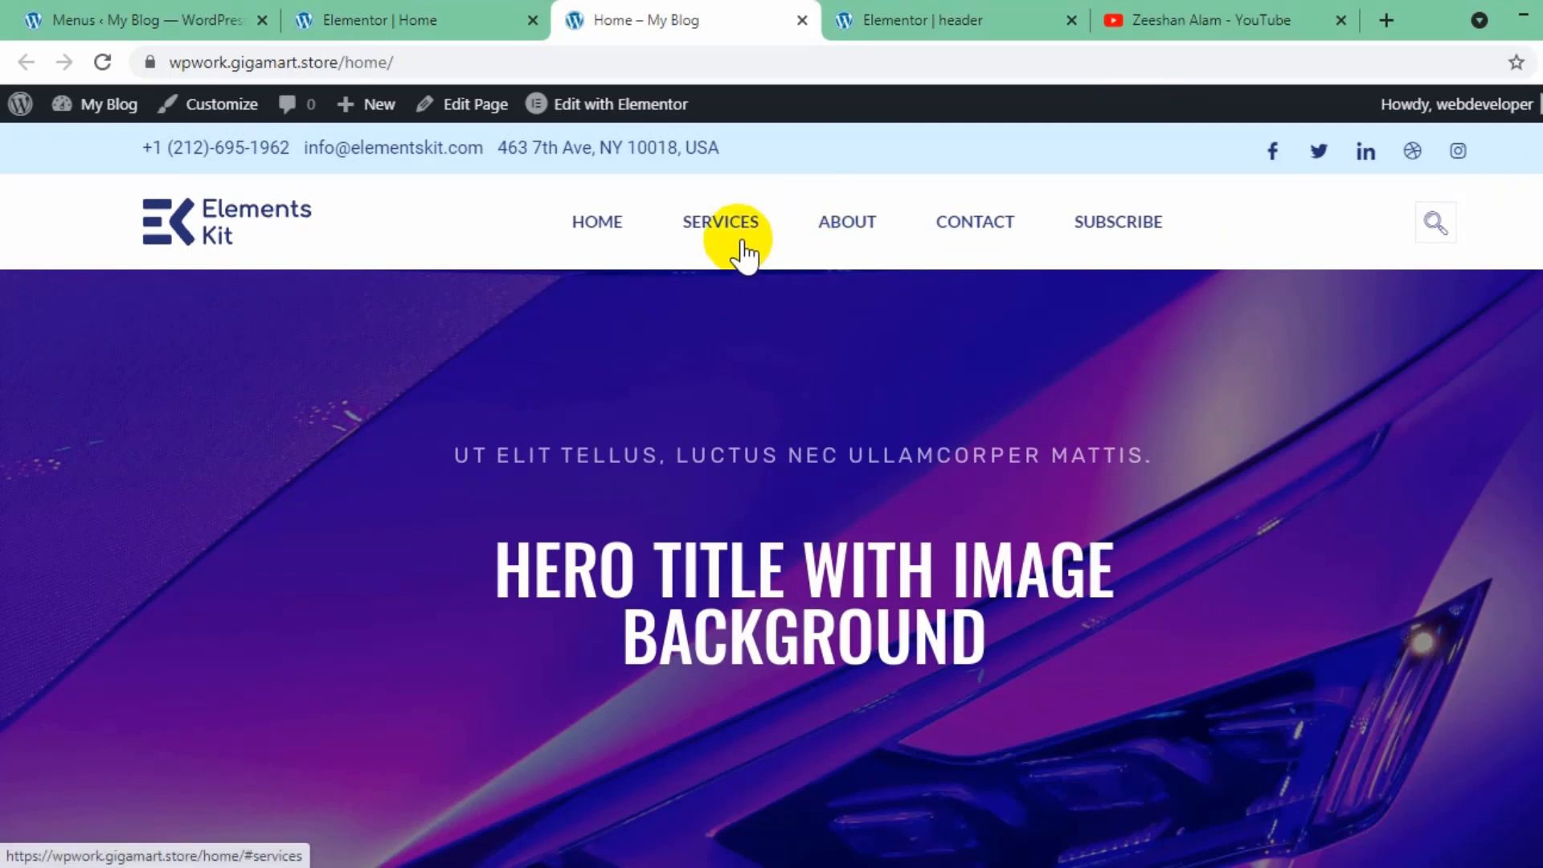
- Return to the WordPress Menus page and bring up the primary menu's list of custom links
left_click(424, 6)
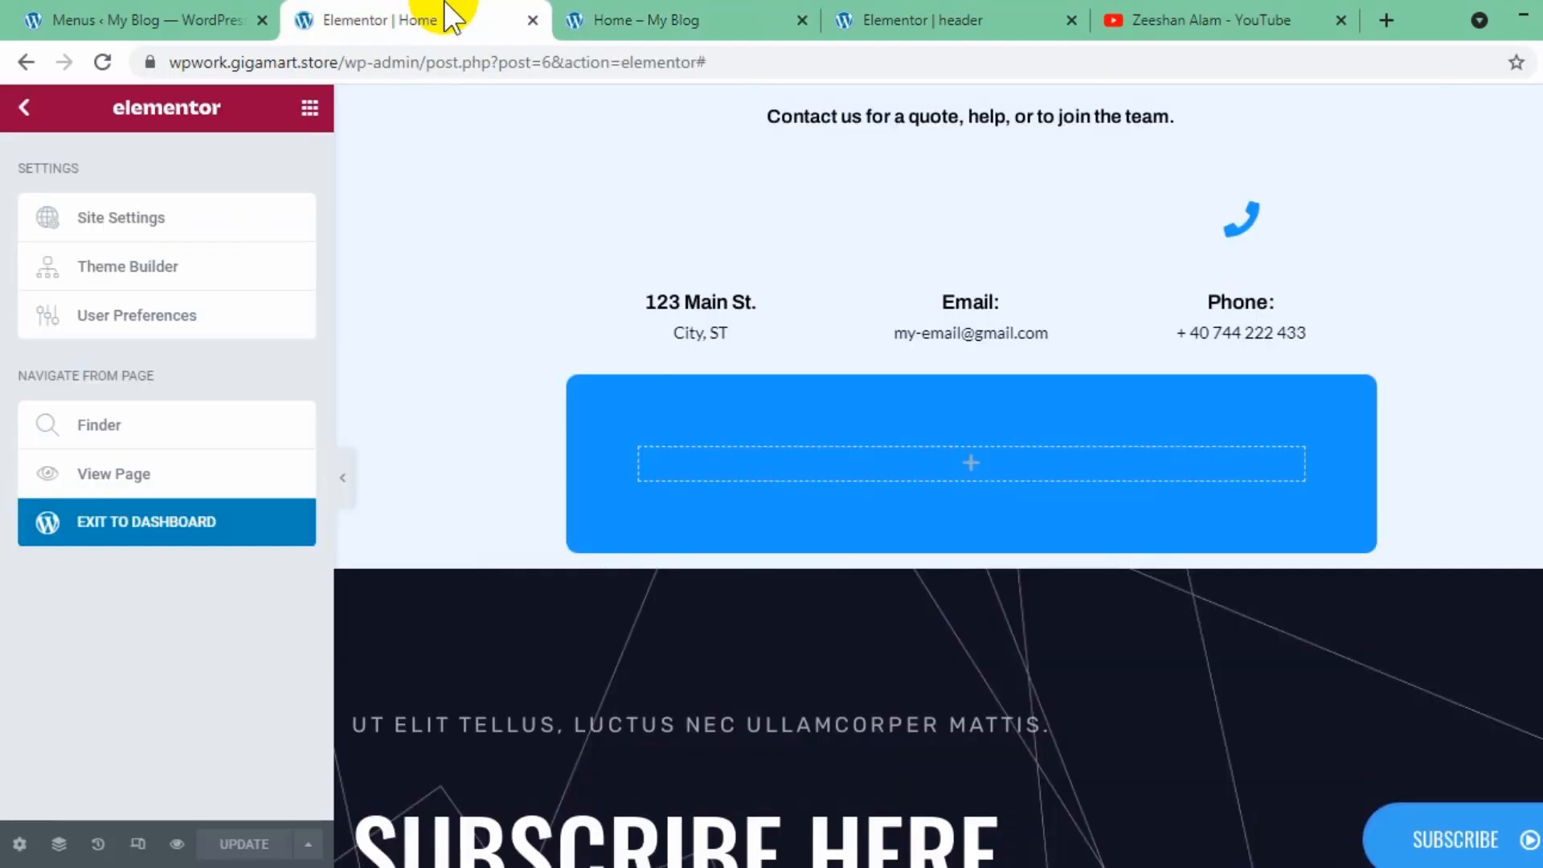
left_click(172, 11)
scroll(1205, 570, "down", 2)
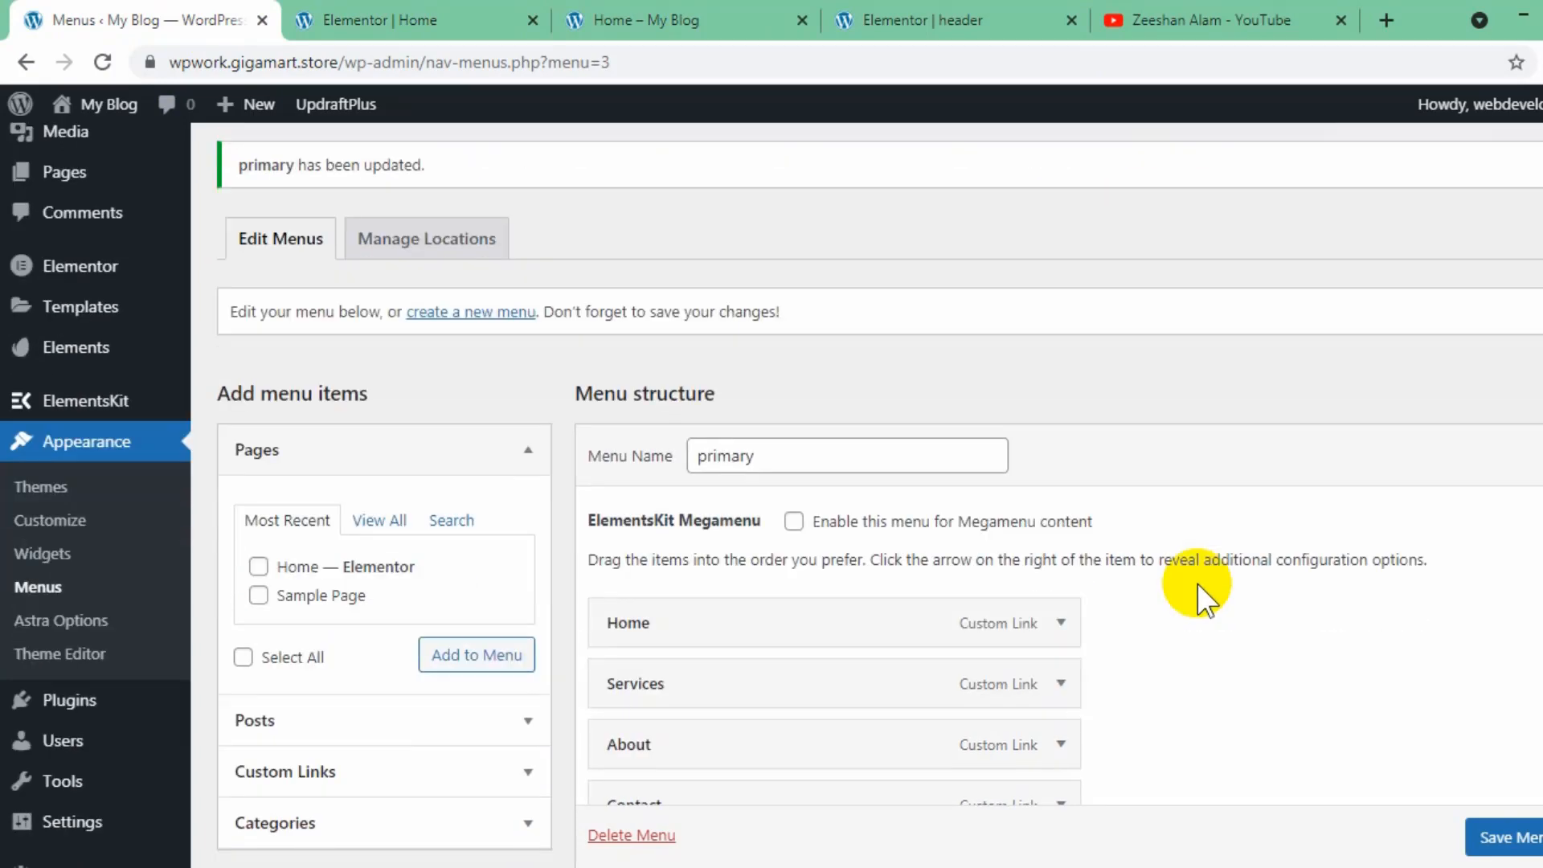